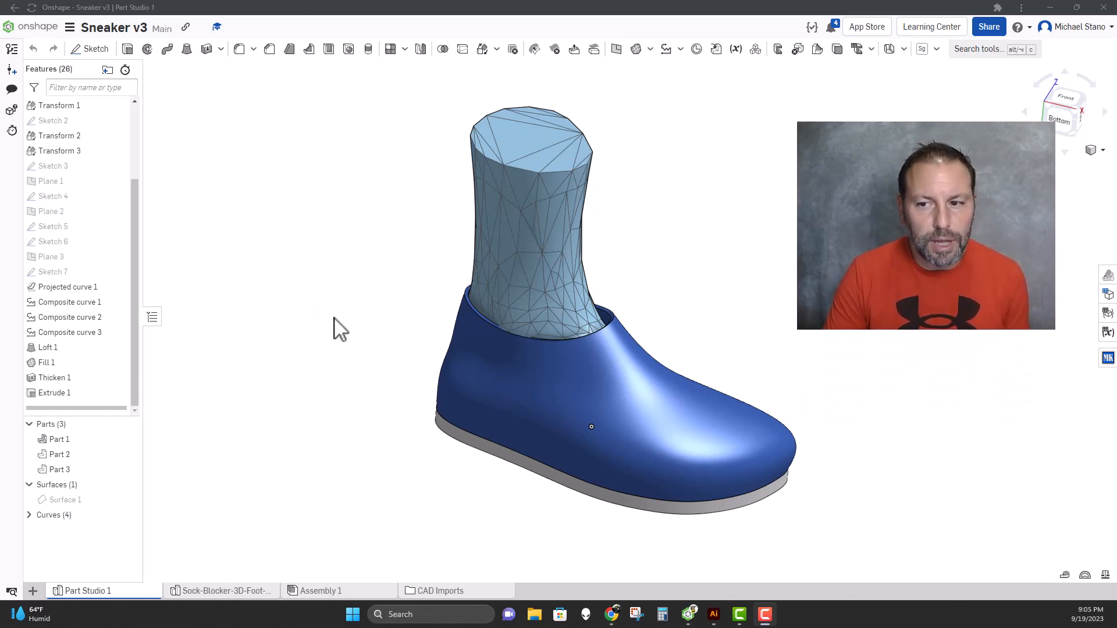
Show Surface 1 over the shoe upper, examine it, and hide it again
{"action": "middle_click_drag", "start_coordinate": [334, 319], "coordinate": [263, 311]}
{"action": "scroll", "coordinate": [462, 324], "scroll_direction": "up", "scroll_amount": 2}
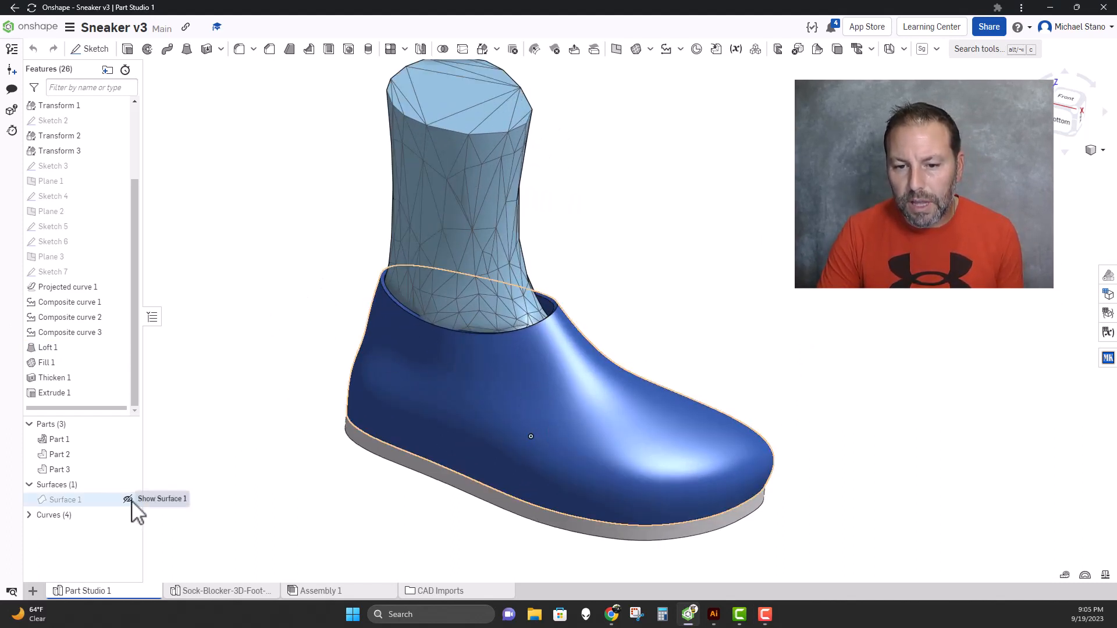
{"action": "left_click", "coordinate": [128, 499]}
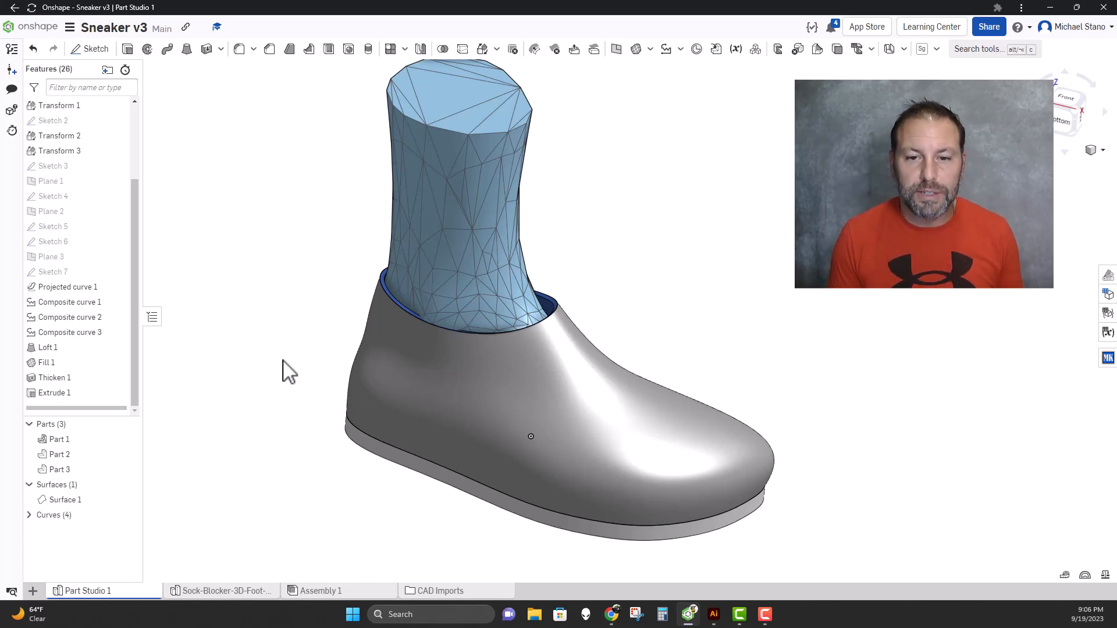
{"action": "left_click", "coordinate": [124, 500]}
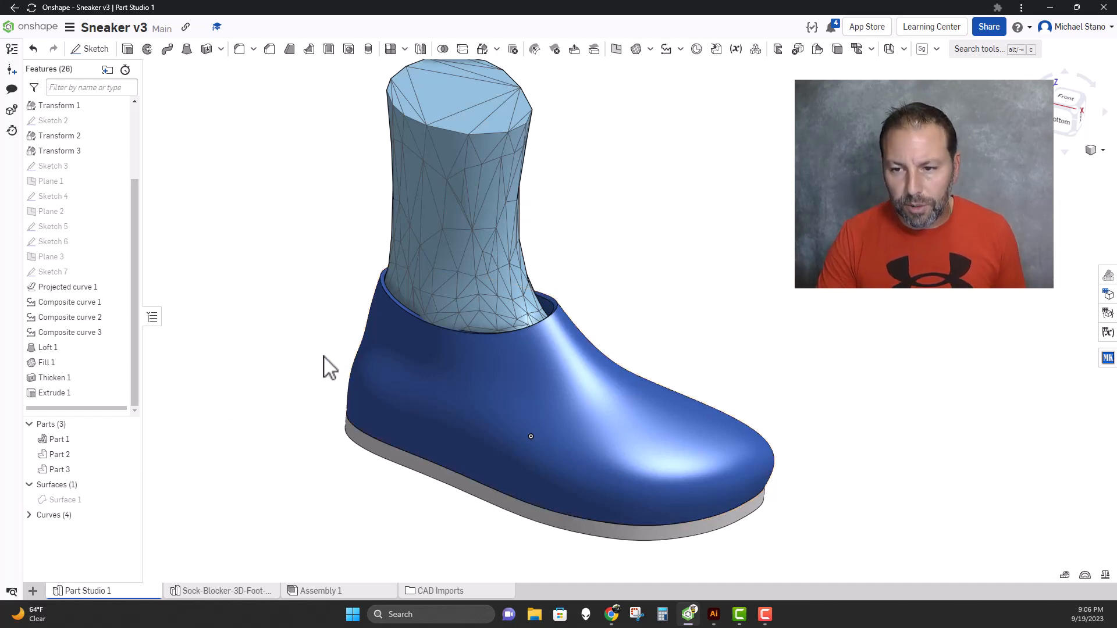
Chamfer the upper outer edge of the sole with an equal distance of 0.08 in
{"action": "middle_click_drag", "start_coordinate": [324, 356], "coordinate": [275, 304]}
{"action": "scroll", "coordinate": [283, 384], "scroll_direction": "up", "scroll_amount": 3}
{"action": "right_click_drag", "start_coordinate": [306, 429], "coordinate": [302, 396]}
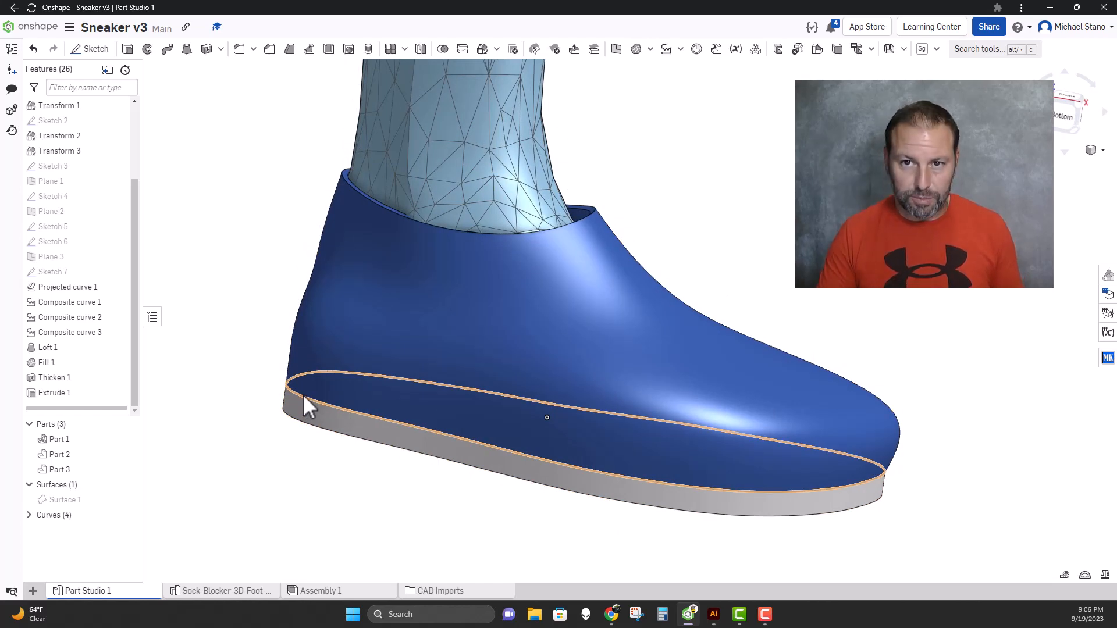
{"action": "left_click", "coordinate": [268, 50]}
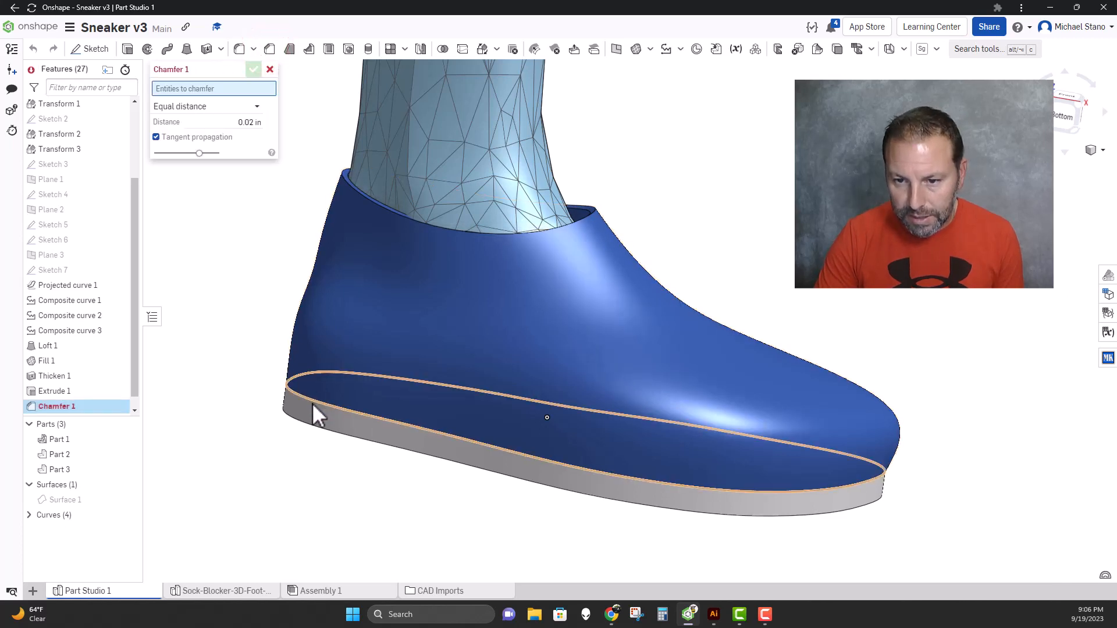
{"action": "left_click", "coordinate": [313, 403]}
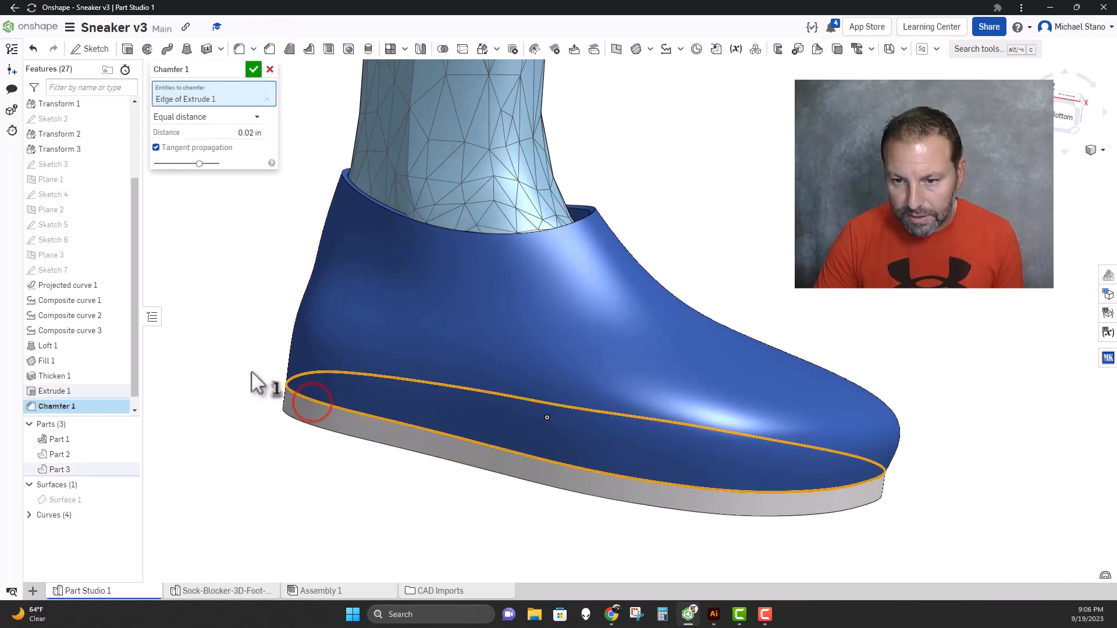
{"action": "scroll", "coordinate": [250, 381], "scroll_direction": "down", "scroll_amount": 2}
{"action": "type", "text": ".125"}
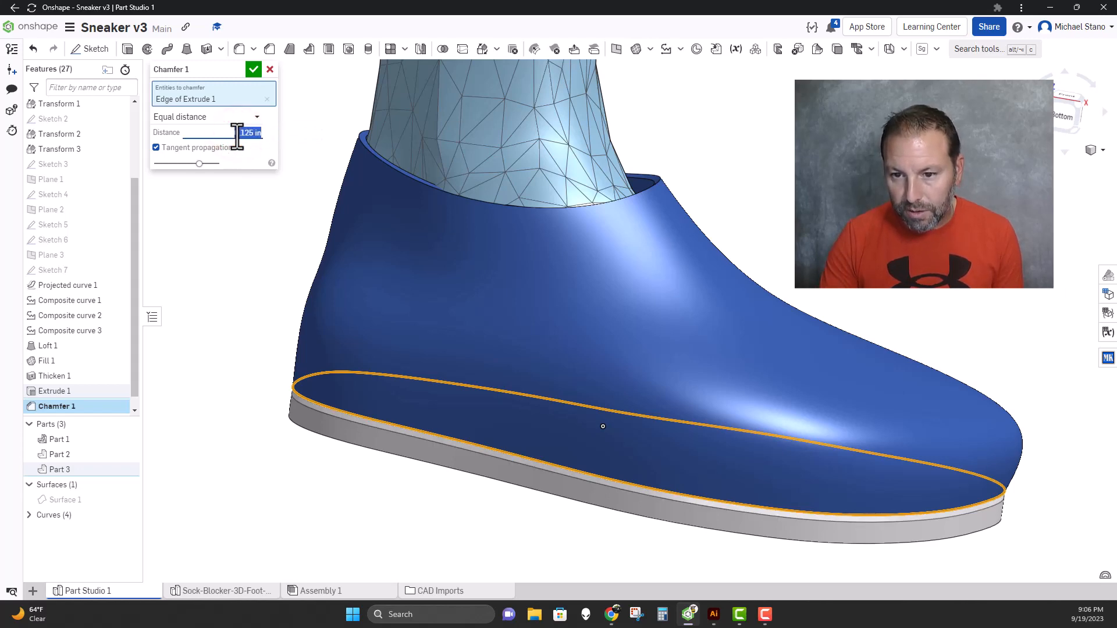
{"action": "right_click_drag", "start_coordinate": [252, 364], "coordinate": [253, 347]}
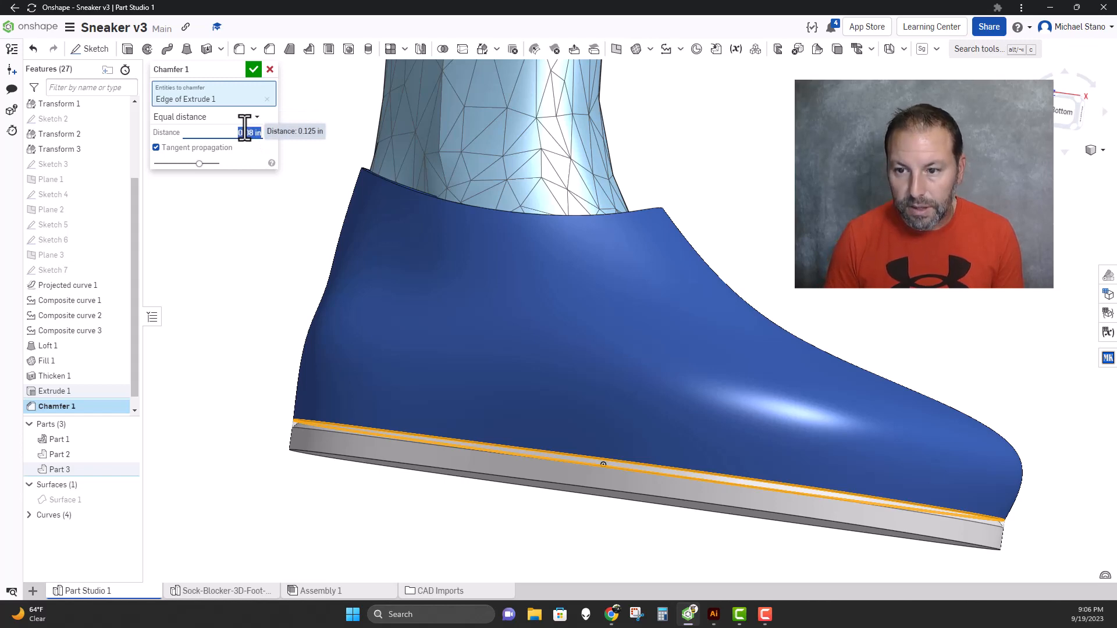
{"action": "left_click", "coordinate": [251, 70]}
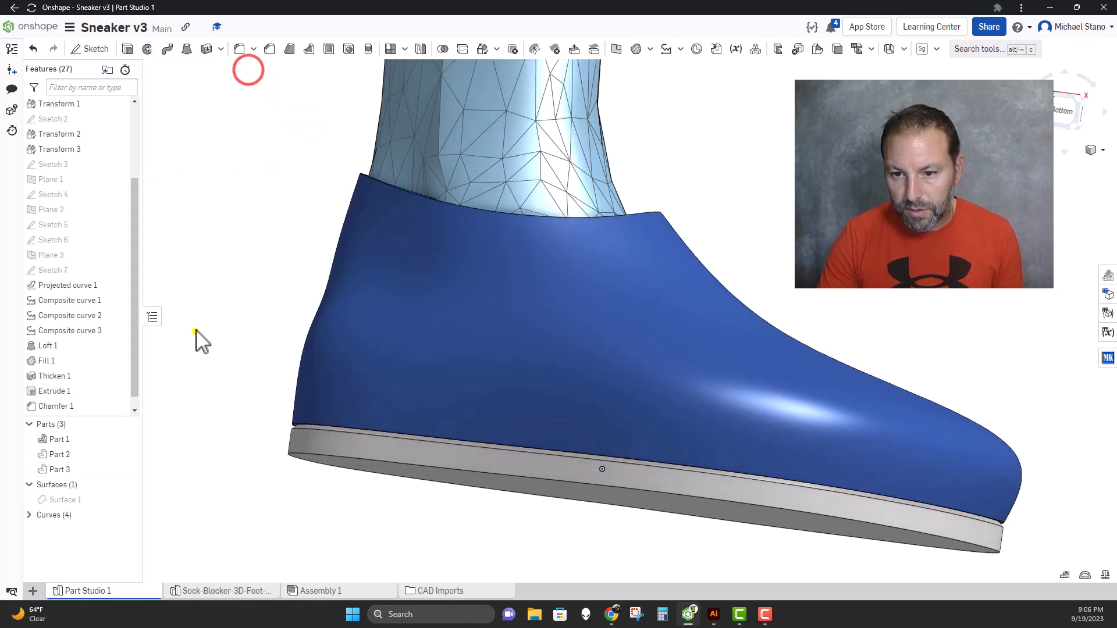
Fillet the bottom outer edge of the blue shoe upper, where it meets the sole, with a 0.05 in radius
{"action": "right_click_drag", "start_coordinate": [199, 339], "coordinate": [198, 349]}
{"action": "scroll", "coordinate": [260, 386], "scroll_direction": "up", "scroll_amount": 5}
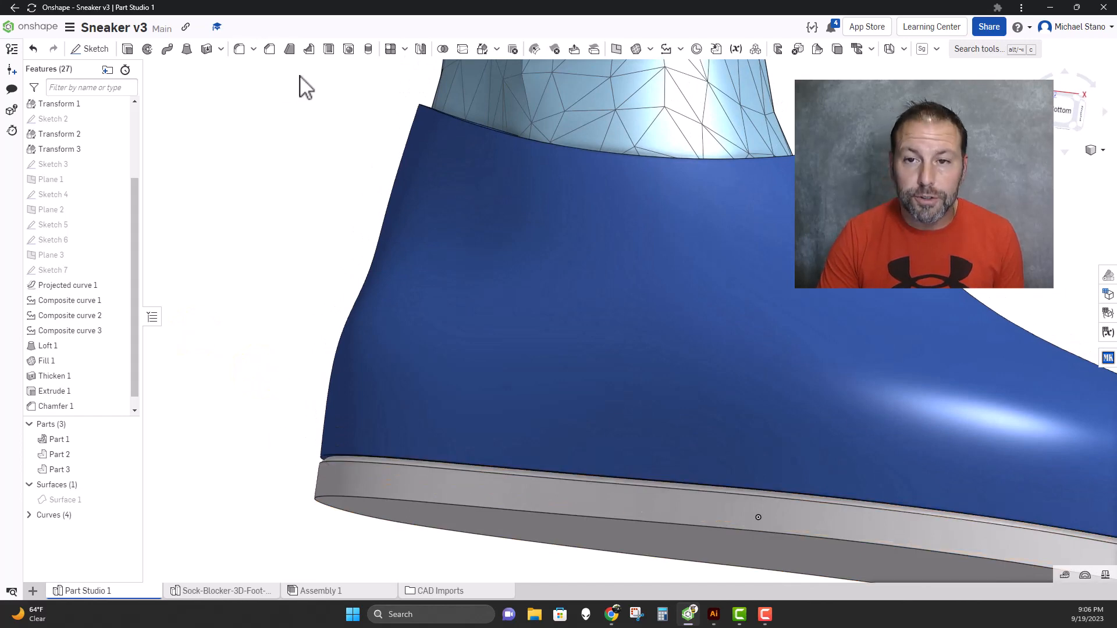
{"action": "left_click", "coordinate": [240, 49]}
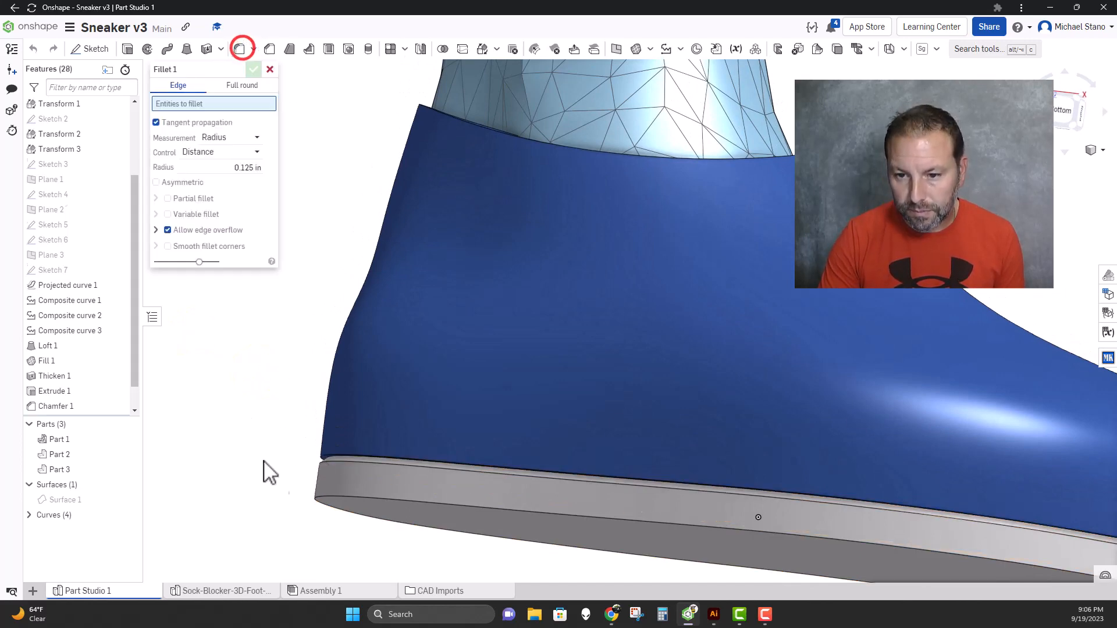
{"action": "left_click", "coordinate": [328, 455]}
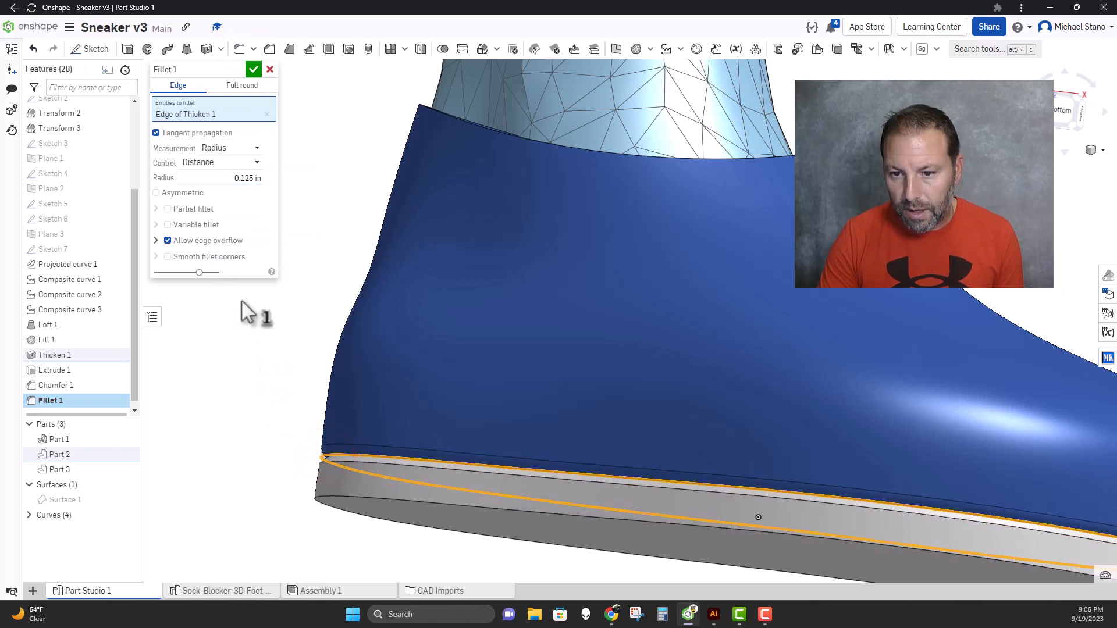
{"action": "right_click_drag", "start_coordinate": [250, 412], "coordinate": [244, 425]}
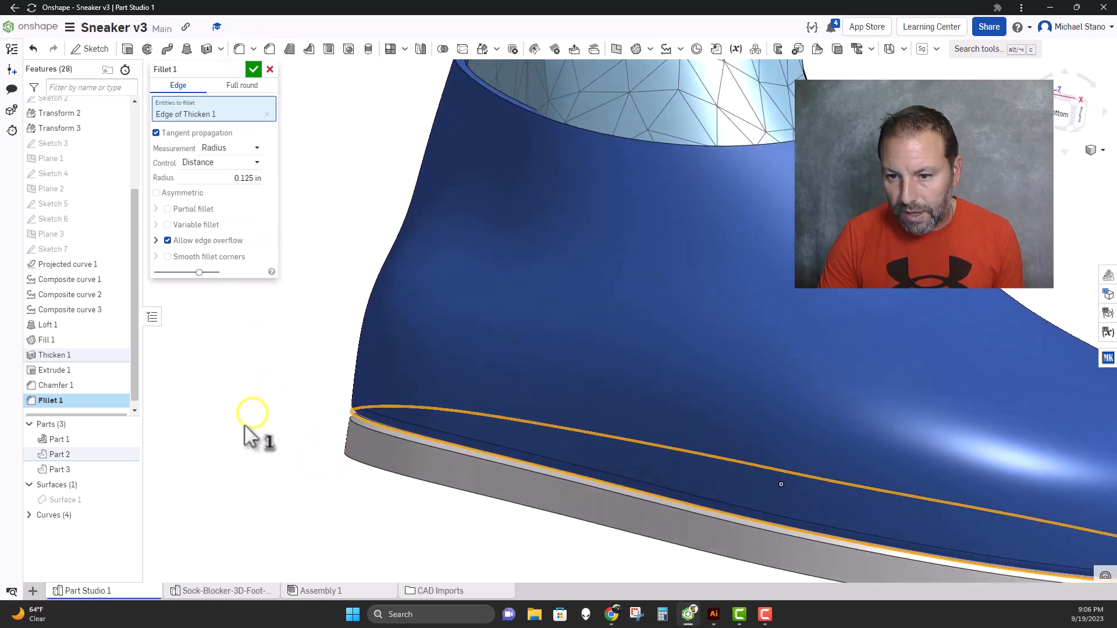
{"action": "left_click", "coordinate": [235, 178]}
{"action": "key", "text": "BackSpace"}
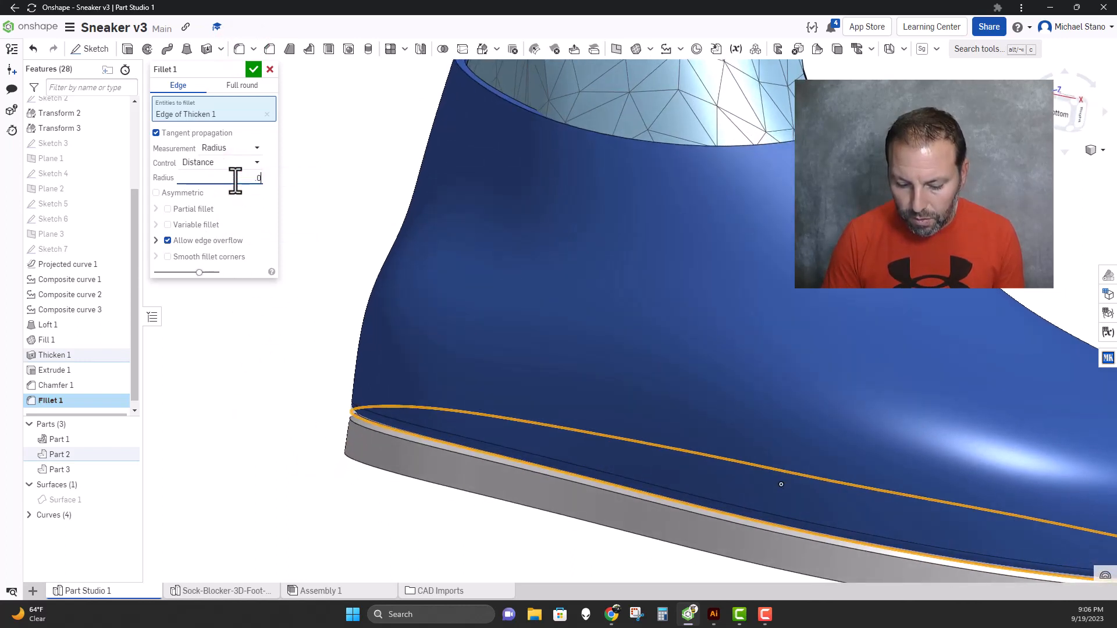
{"action": "left_click", "coordinate": [253, 69]}
{"action": "right_click_drag", "start_coordinate": [262, 349], "coordinate": [290, 342]}
{"action": "scroll", "coordinate": [279, 352], "scroll_direction": "down", "scroll_amount": 3}
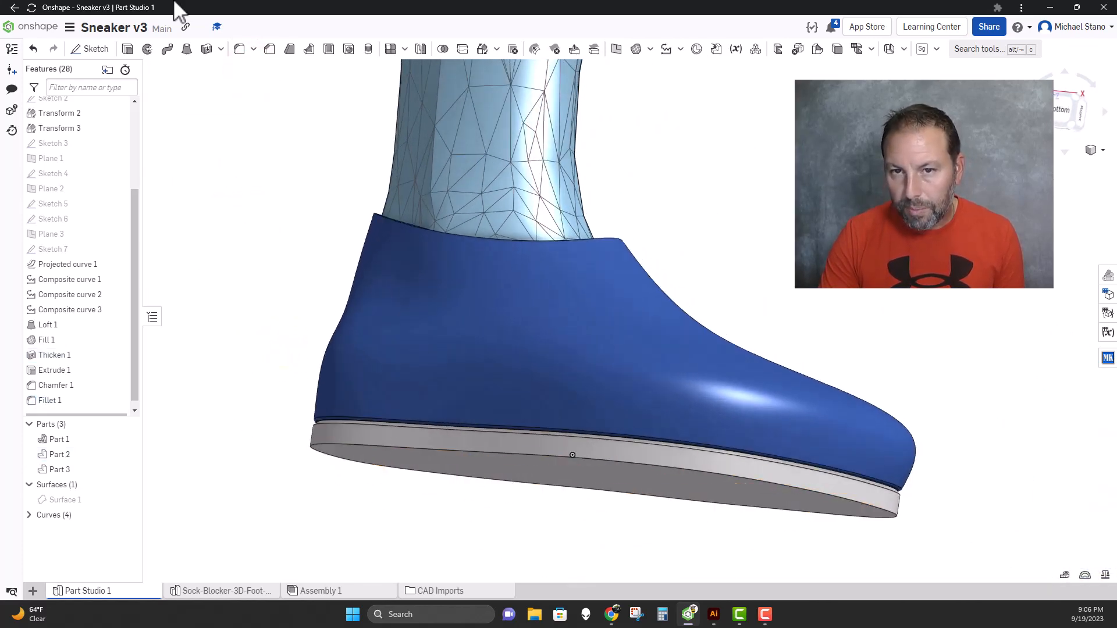
{"action": "left_click", "coordinate": [239, 49]}
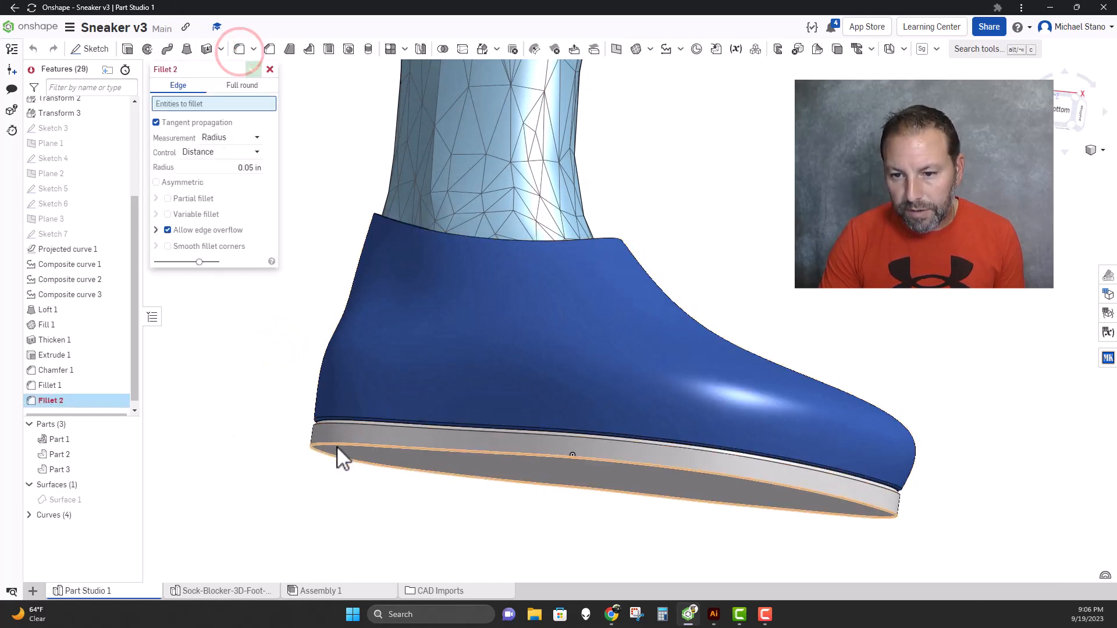
{"action": "left_click", "coordinate": [270, 69]}
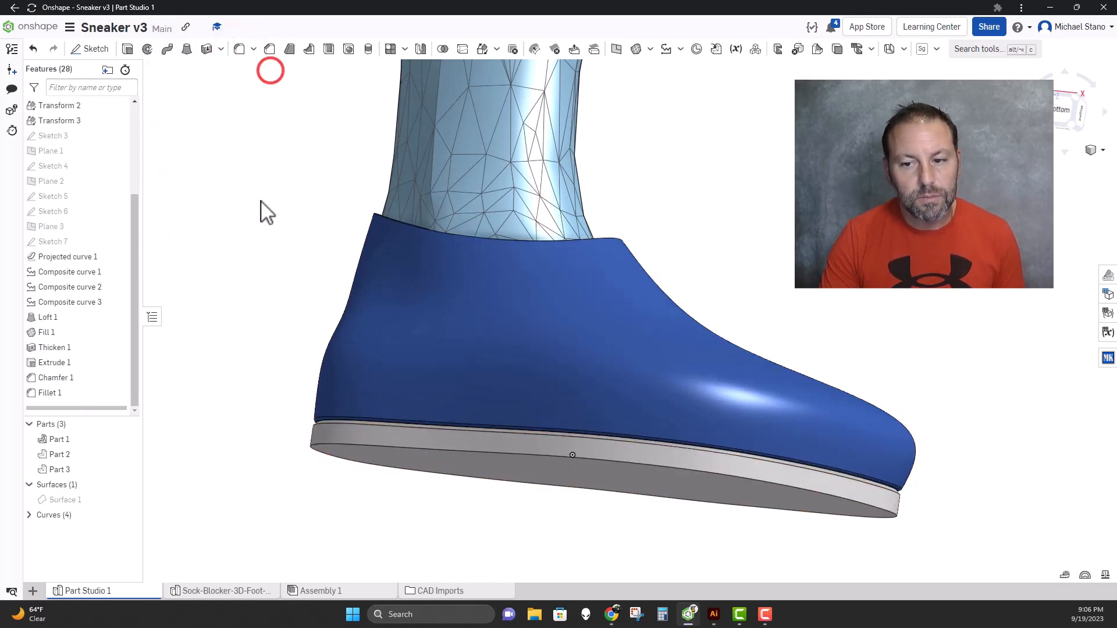
Make the default Top plane visible in the model
{"action": "right_click_drag", "start_coordinate": [256, 215], "coordinate": [314, 321]}
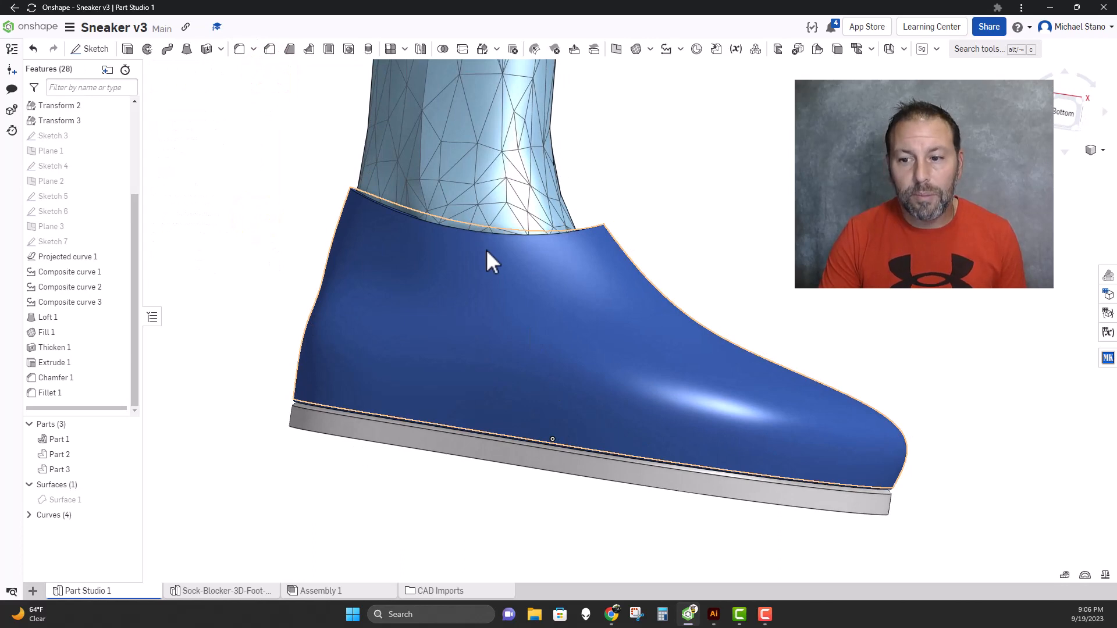
{"action": "middle_click_drag", "start_coordinate": [468, 257], "coordinate": [411, 200]}
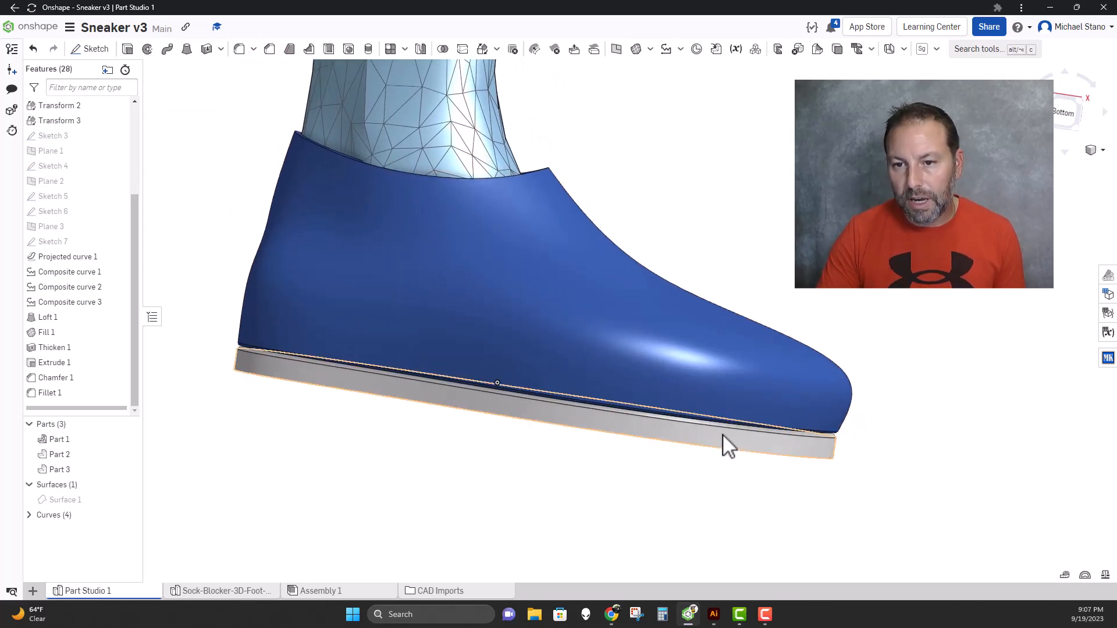
{"action": "left_click", "coordinate": [1060, 111]}
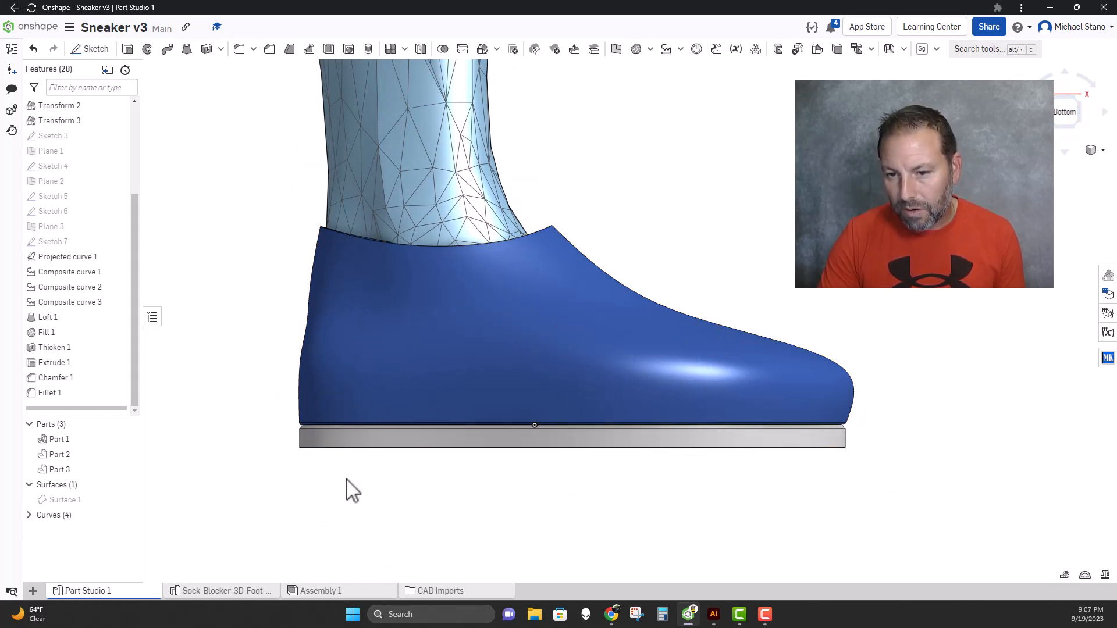
{"action": "scroll", "coordinate": [356, 486], "scroll_direction": "up", "scroll_amount": 2}
{"action": "scroll", "coordinate": [356, 487], "scroll_direction": "down", "scroll_amount": 3}
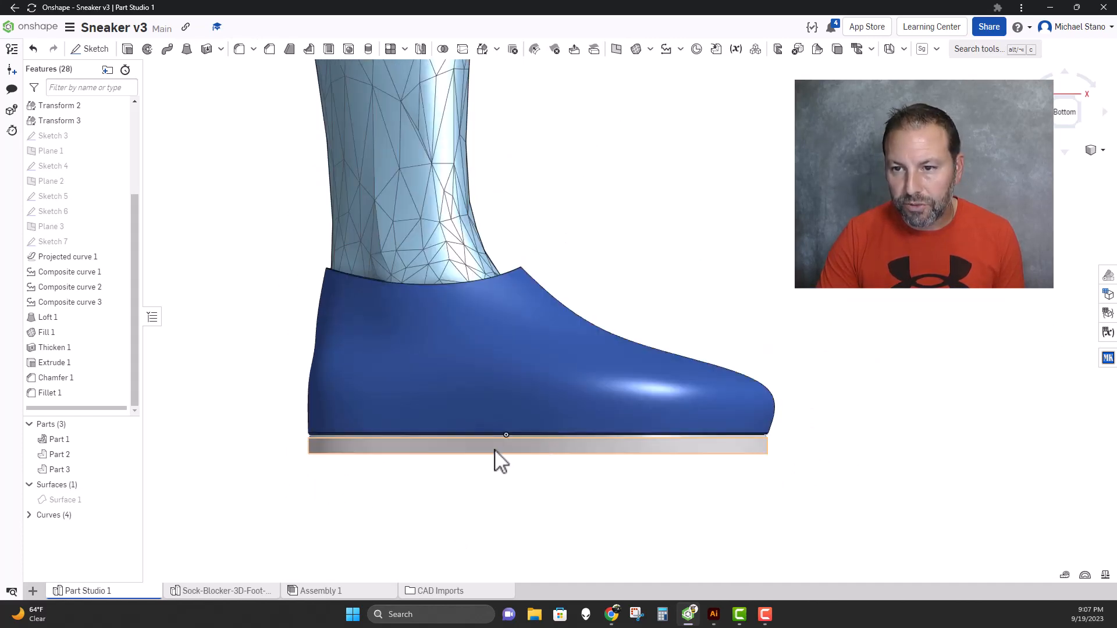
{"action": "right_click_drag", "start_coordinate": [671, 288], "coordinate": [264, 239]}
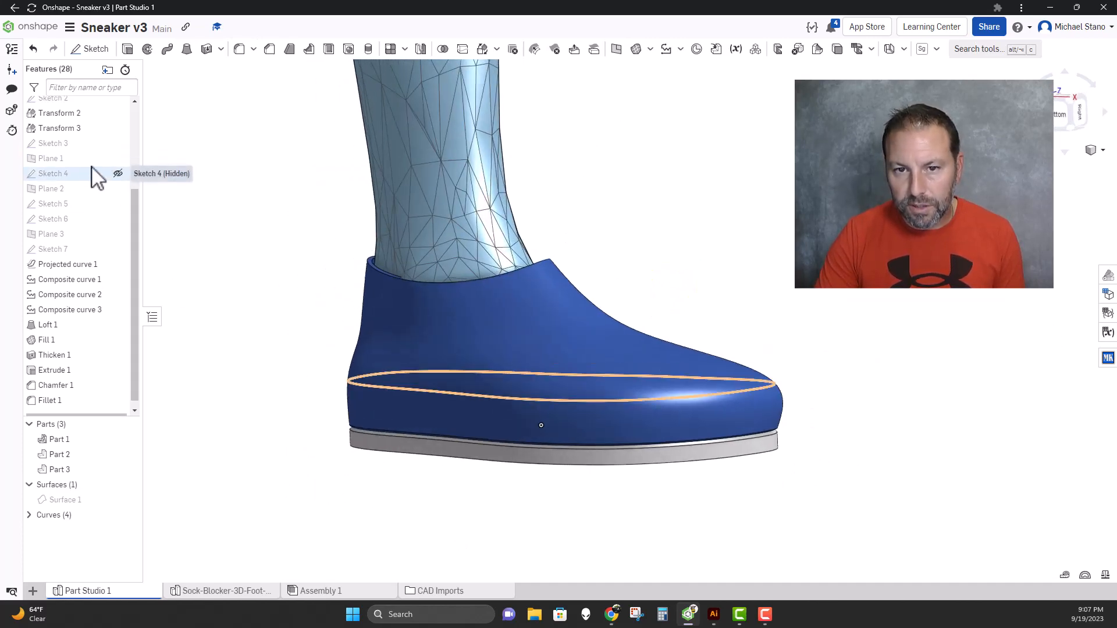
{"action": "scroll", "coordinate": [95, 174], "scroll_direction": "up", "scroll_amount": 3}
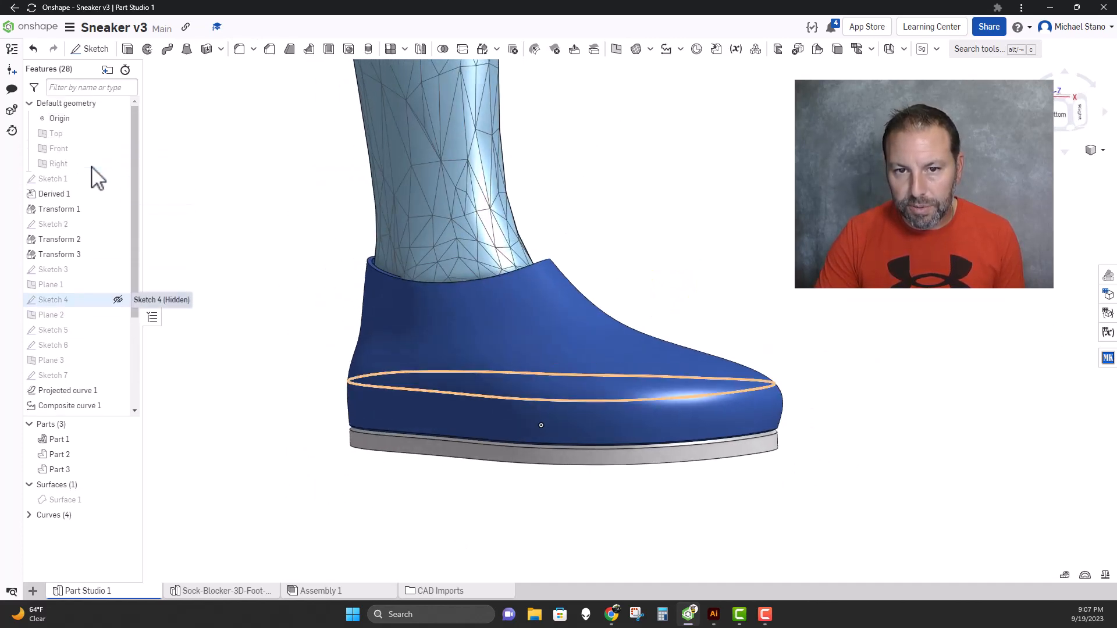
{"action": "left_click", "coordinate": [118, 134]}
{"action": "right_click_drag", "start_coordinate": [242, 299], "coordinate": [267, 301]}
{"action": "left_click", "coordinate": [1103, 150]}
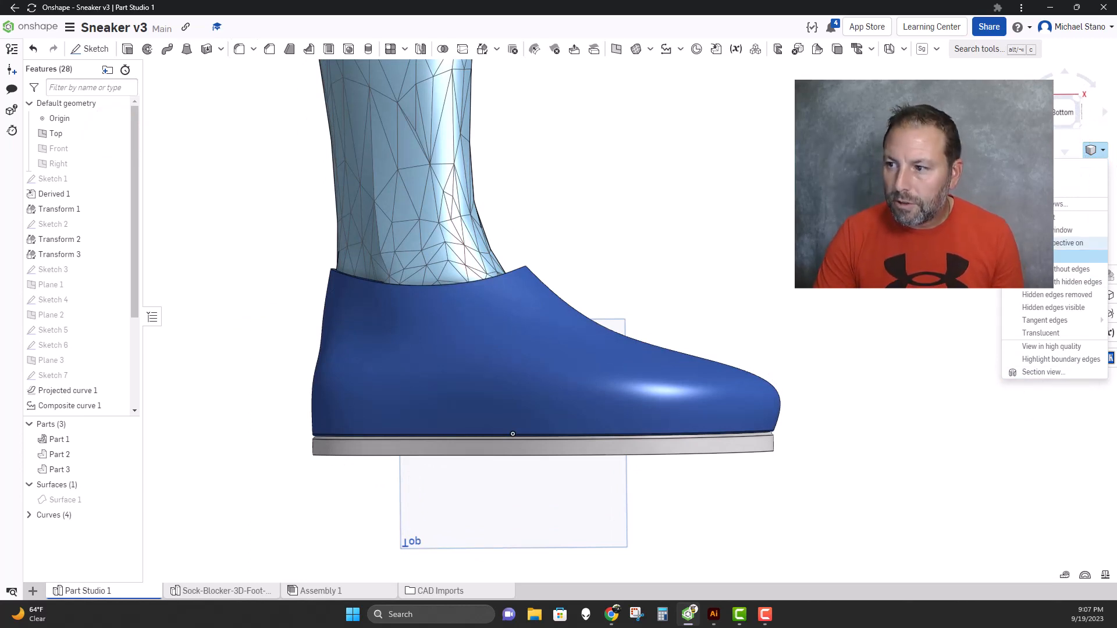
{"action": "left_click", "coordinate": [1033, 256]}
Create a plane offset from the Top plane, placed just outside the side of the shoe
{"action": "mouse_move", "coordinate": [636, 285]}
{"action": "right_mouse_down"}
{"action": "mouse_move", "coordinate": [532, 288]}
{"action": "mouse_move", "coordinate": [607, 298]}
{"action": "right_mouse_up"}
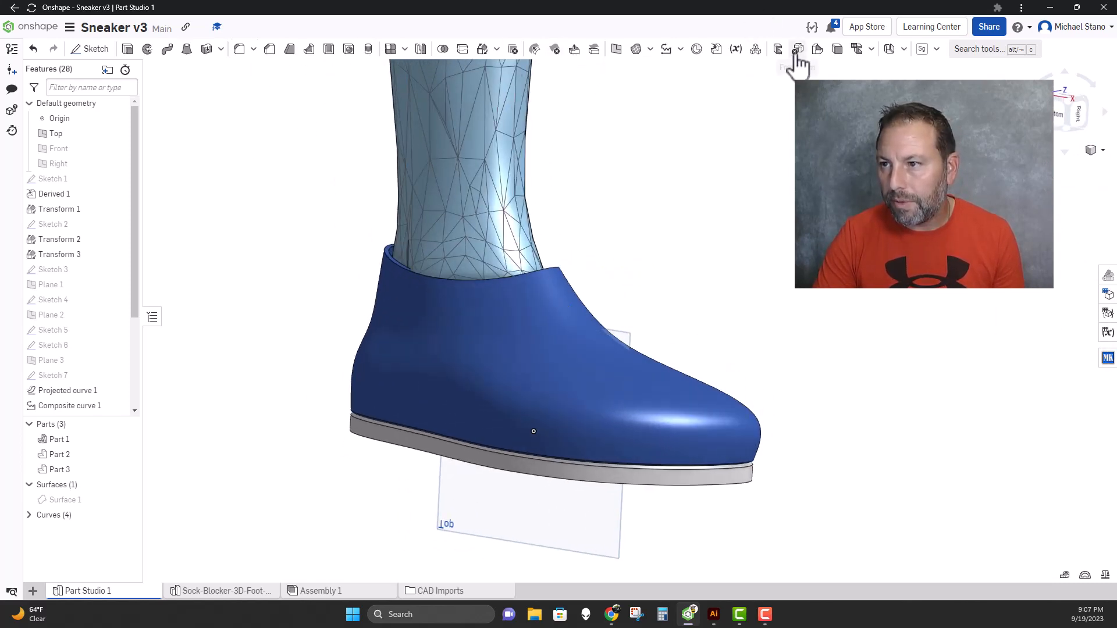
{"action": "left_click", "coordinate": [616, 49]}
{"action": "left_click", "coordinate": [579, 516]}
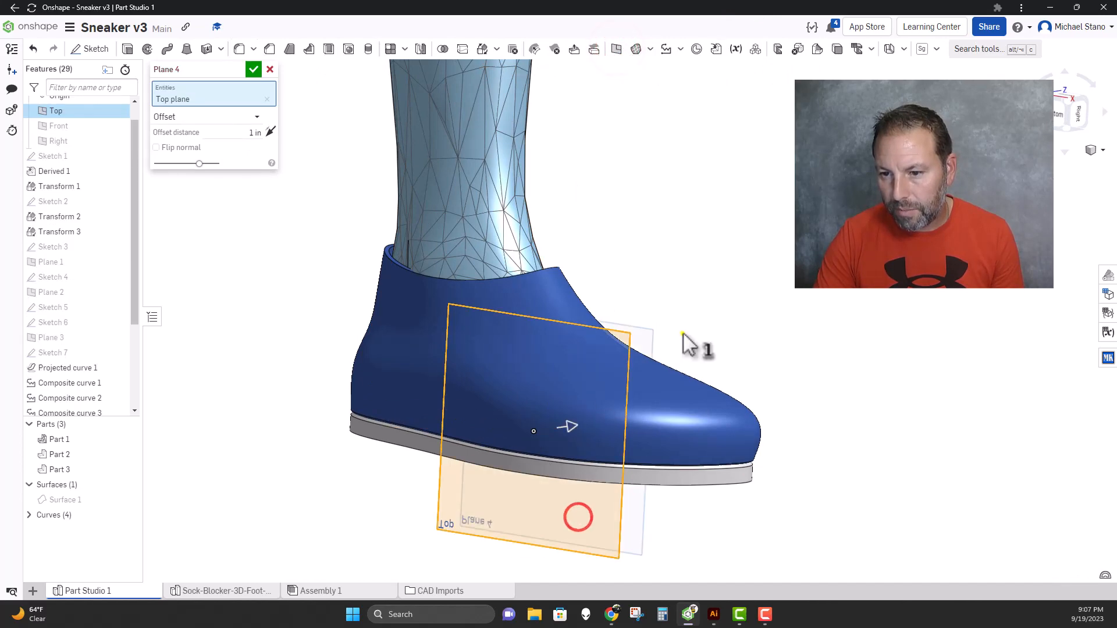
{"action": "right_click_drag", "start_coordinate": [682, 334], "coordinate": [645, 337]}
{"action": "left_click_drag", "start_coordinate": [582, 432], "coordinate": [480, 445]}
{"action": "left_click", "coordinate": [253, 69]}
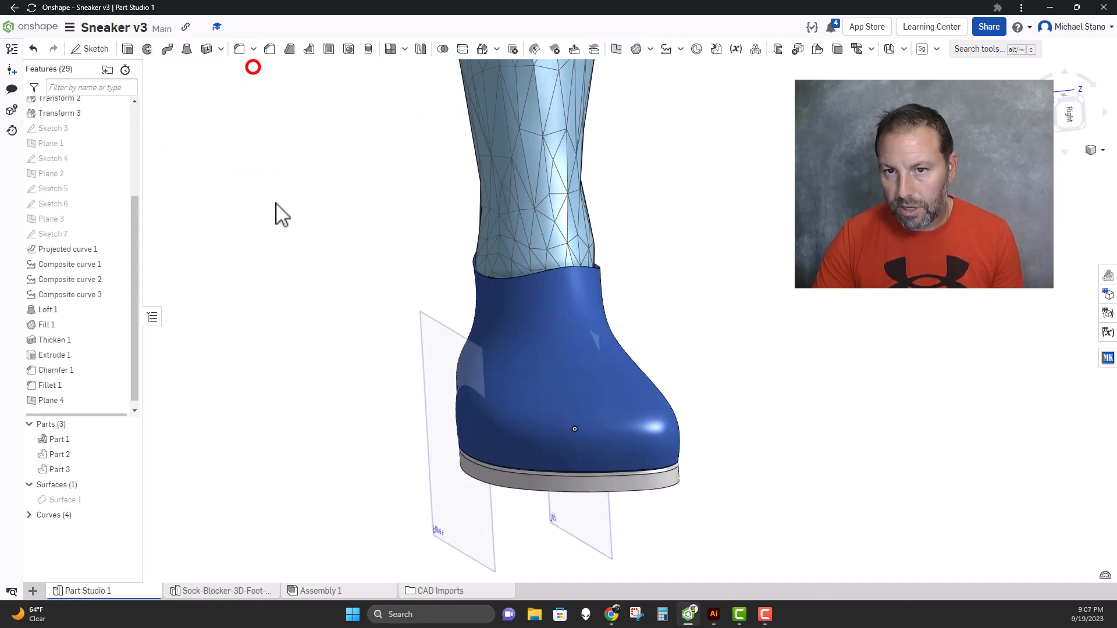
Sketch a closed triangle on the new offset plane at the sole's heel end, with its upper side about 1.7 in long and its tip overlapping the sole
{"action": "right_click_drag", "start_coordinate": [281, 242], "coordinate": [355, 251]}
{"action": "left_click", "coordinate": [90, 49]}
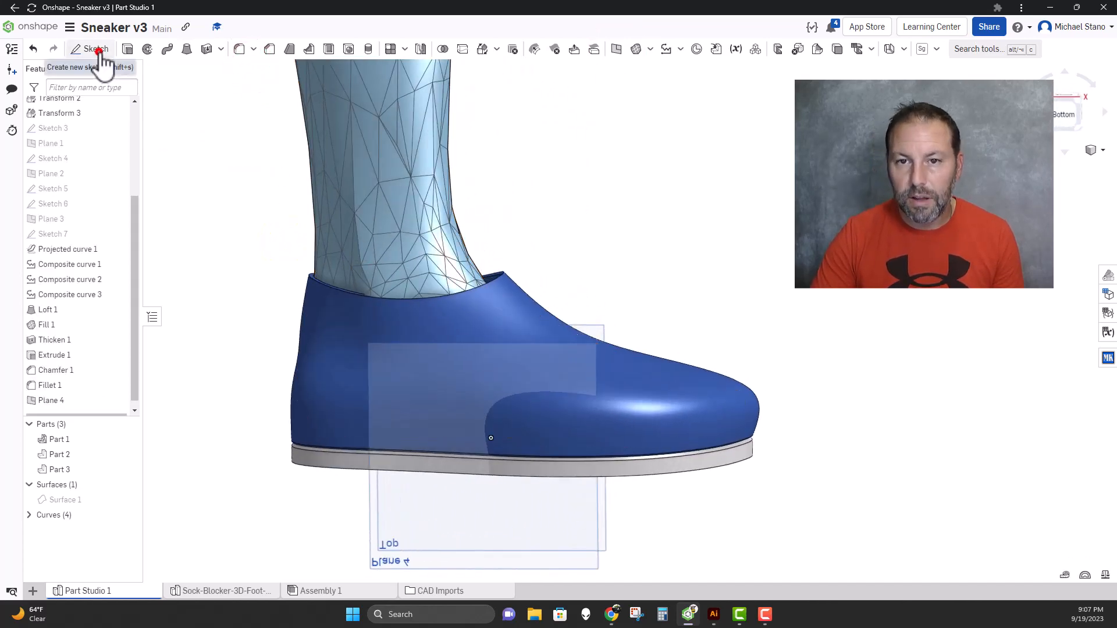
{"action": "left_click", "coordinate": [420, 527]}
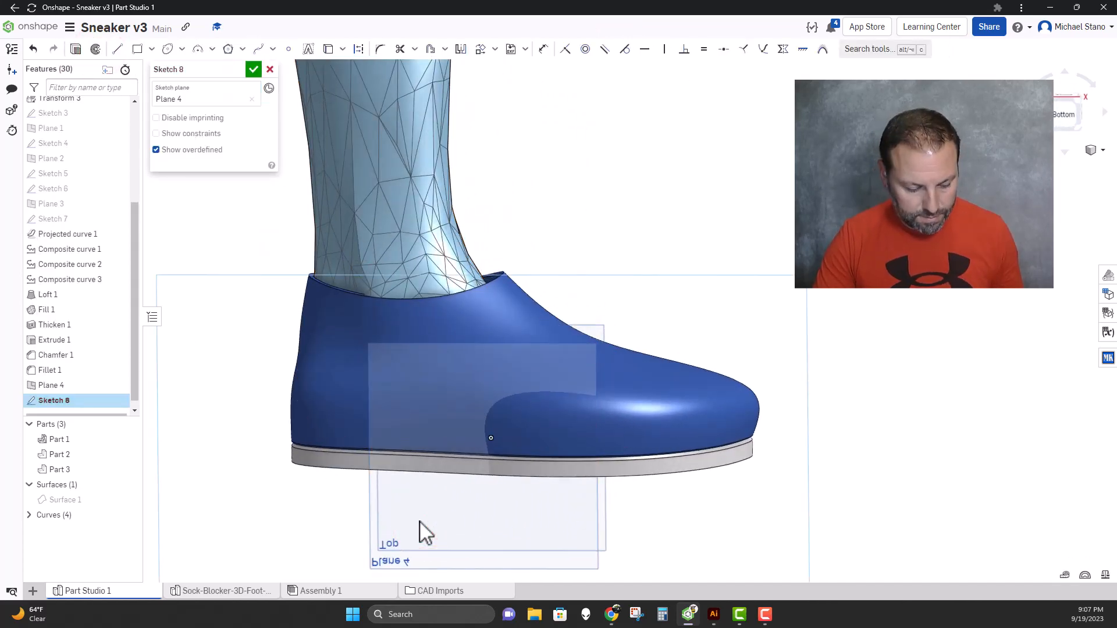
{"action": "key", "text": "n"}
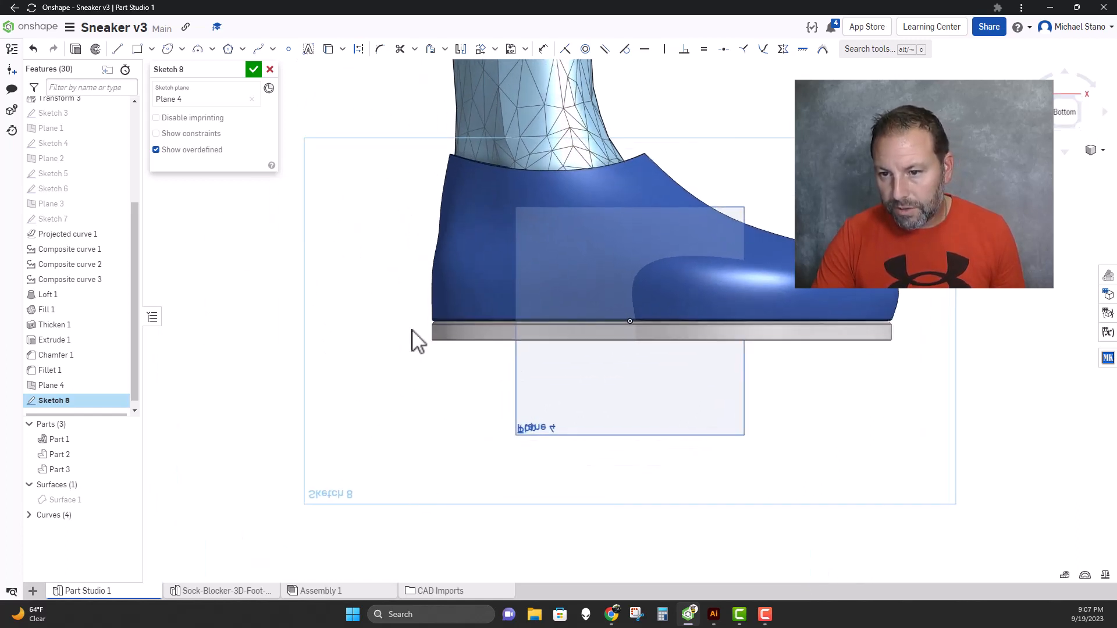
{"action": "left_click", "coordinate": [116, 49]}
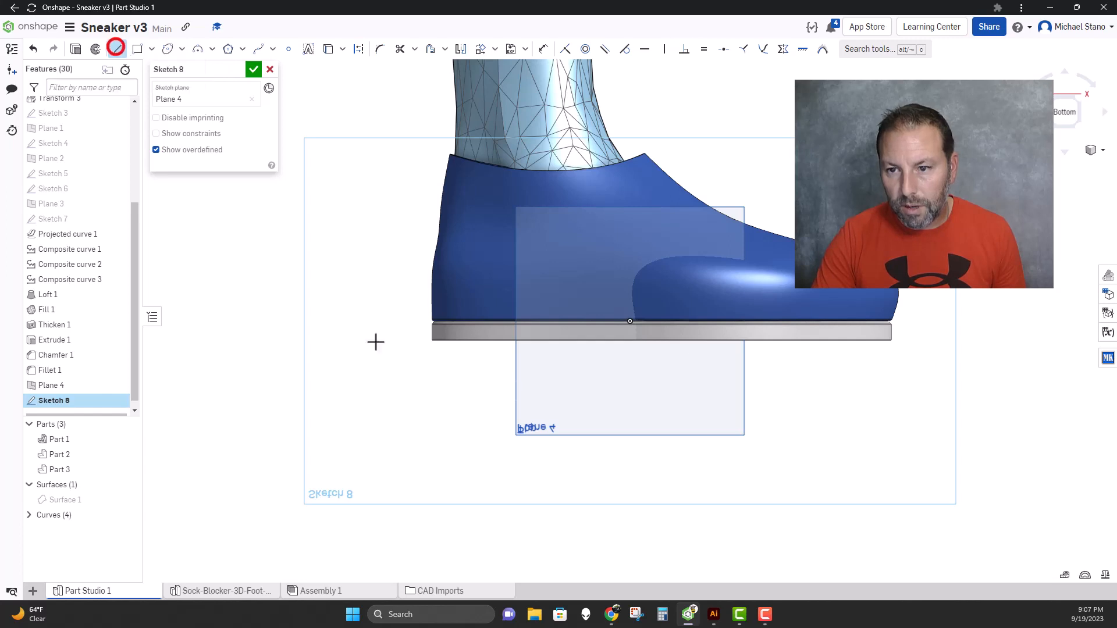
{"action": "scroll", "coordinate": [431, 338], "scroll_direction": "up", "scroll_amount": 3}
{"action": "left_click", "coordinate": [380, 309]}
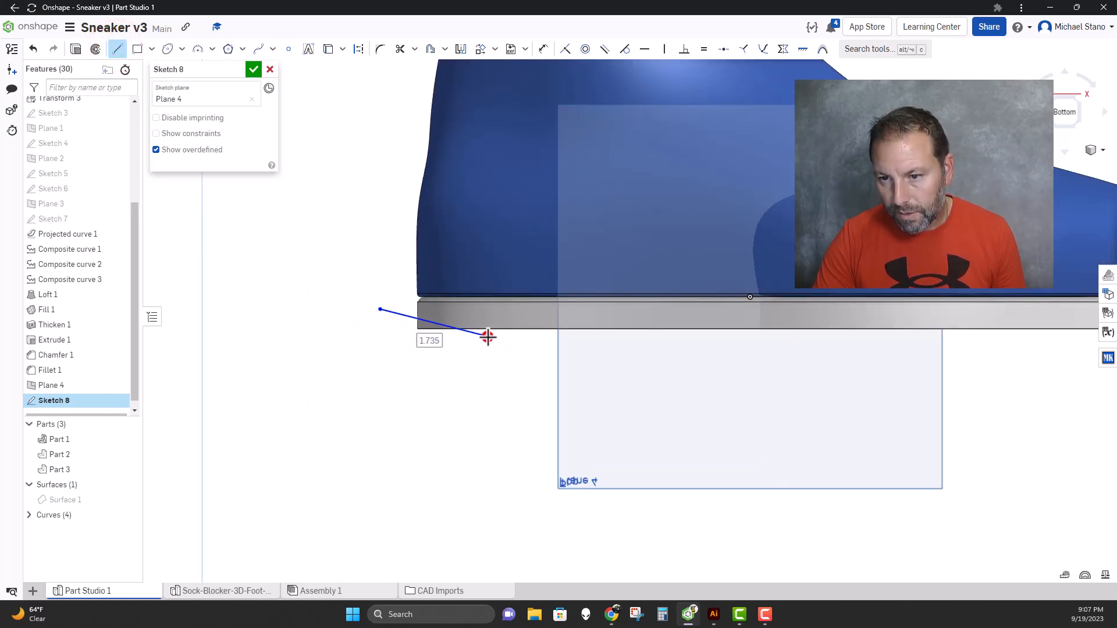
{"action": "left_click", "coordinate": [488, 336]}
{"action": "left_click", "coordinate": [384, 367]}
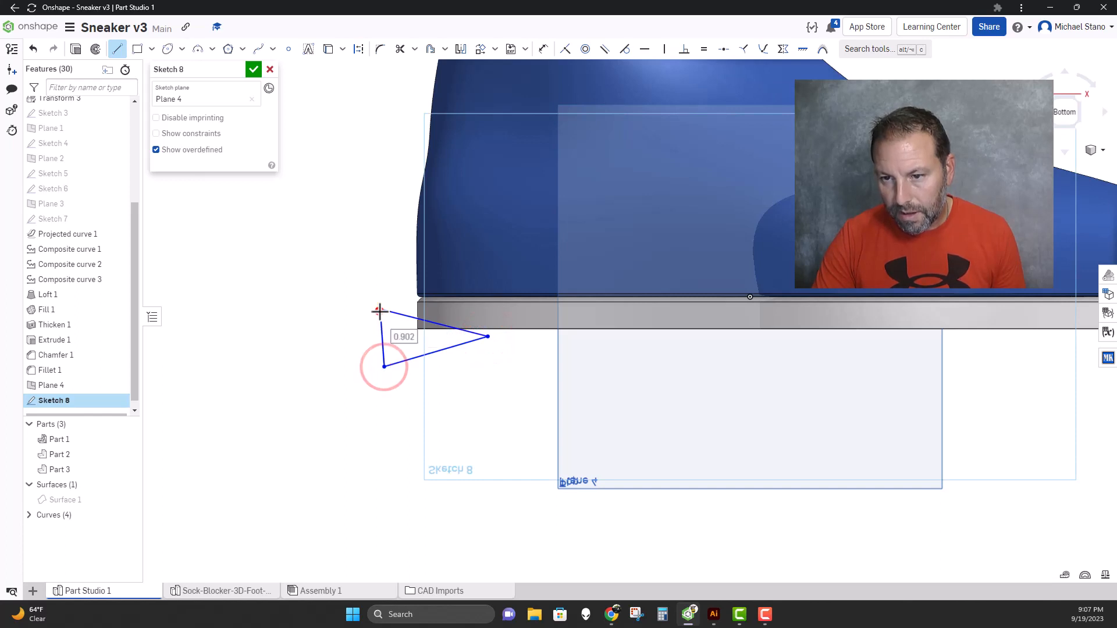
{"action": "left_click", "coordinate": [379, 310]}
{"action": "left_click", "coordinate": [248, 69]}
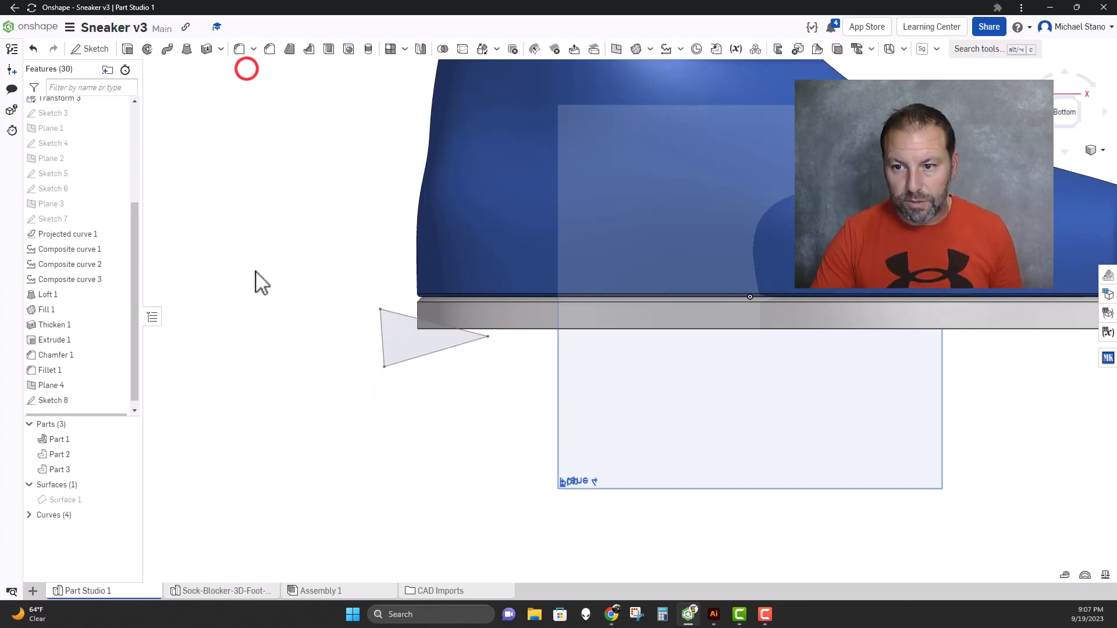
Cut the triangular sketch profile across the full width of the sole's heel end with a Remove extrude
{"action": "left_click", "coordinate": [128, 49]}
{"action": "left_click", "coordinate": [395, 333]}
{"action": "right_click_drag", "start_coordinate": [350, 350], "coordinate": [301, 197]}
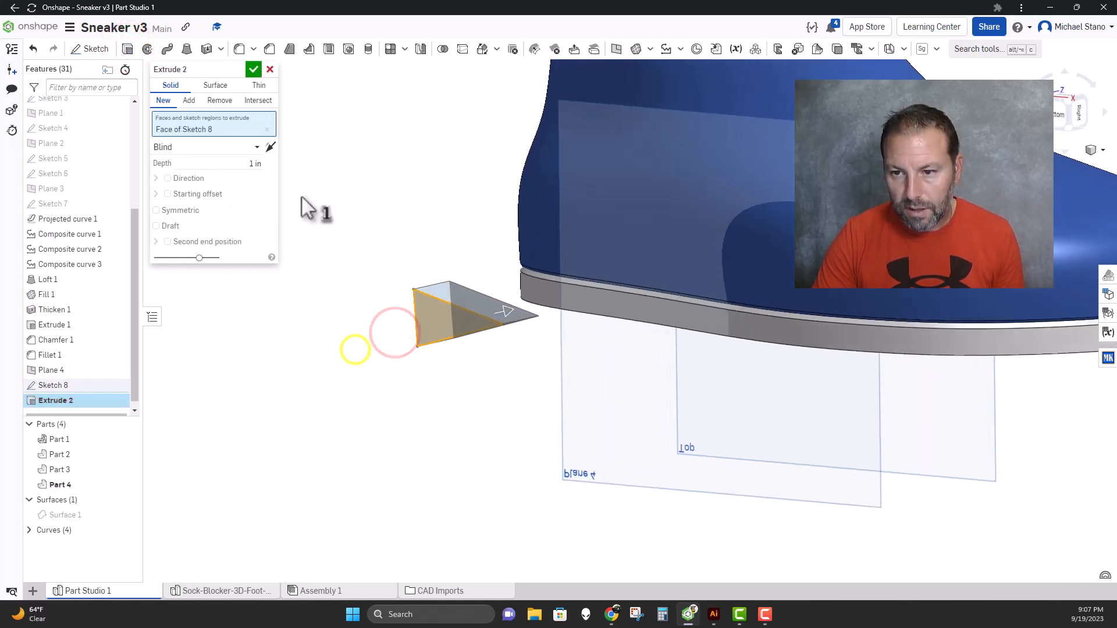
{"action": "left_click", "coordinate": [220, 100]}
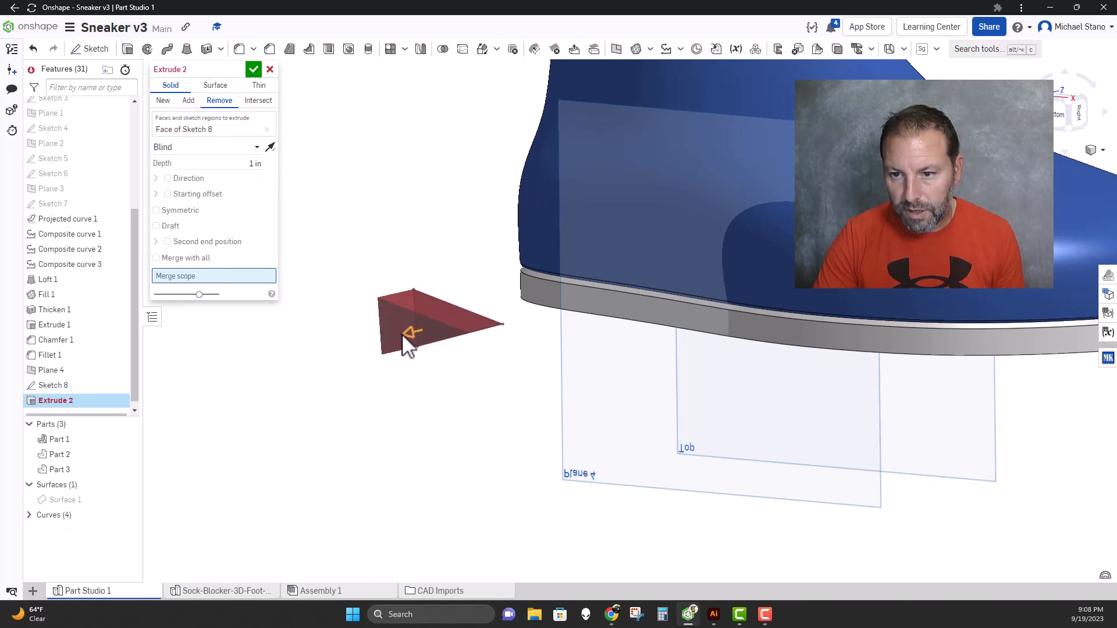
{"action": "left_click_drag", "start_coordinate": [536, 306], "coordinate": [745, 220]}
{"action": "right_click_drag", "start_coordinate": [431, 245], "coordinate": [470, 235]}
{"action": "left_click", "coordinate": [253, 69]}
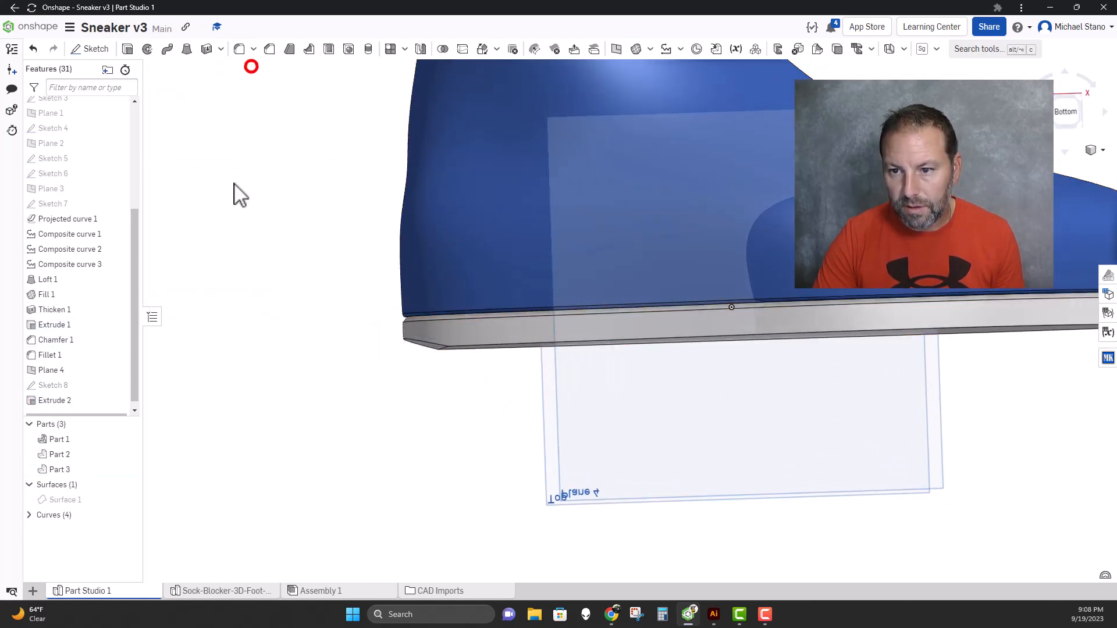
Start a sketch on the offset plane and draw a five-point spline from just below the sole, curving upward past the toe
{"action": "mouse_move", "coordinate": [316, 280]}
{"action": "right_mouse_down"}
{"action": "mouse_move", "coordinate": [324, 295]}
{"action": "mouse_move", "coordinate": [329, 287]}
{"action": "right_mouse_up"}
{"action": "middle_click_drag", "start_coordinate": [351, 294], "coordinate": [177, 270]}
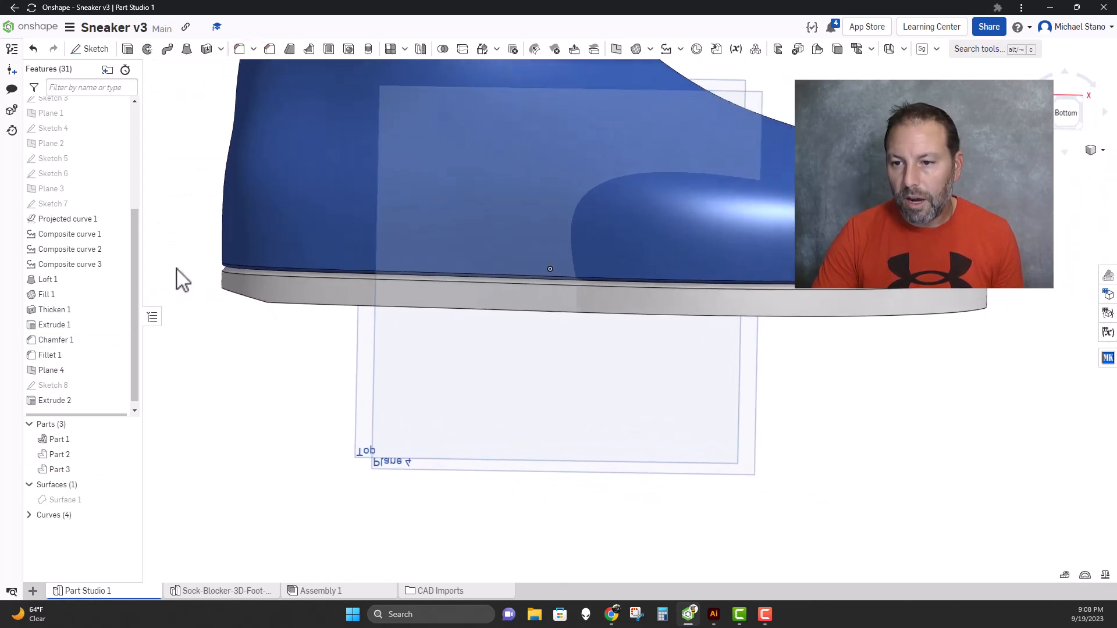
{"action": "middle_click_drag", "start_coordinate": [946, 413], "coordinate": [878, 417]}
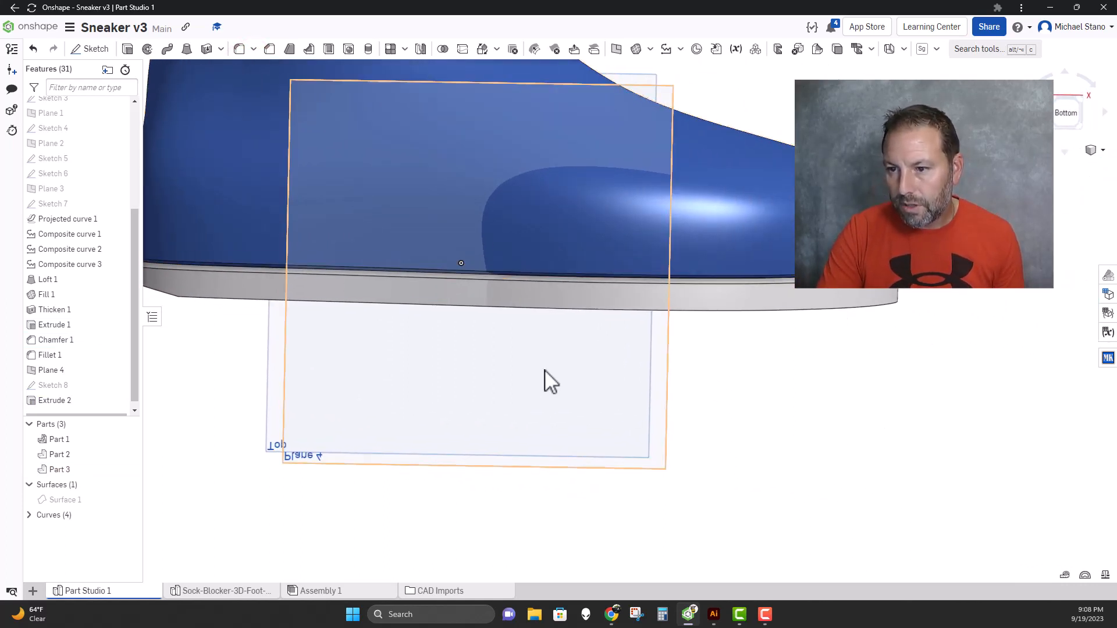
{"action": "left_click", "coordinate": [101, 49]}
{"action": "left_click", "coordinate": [521, 368]}
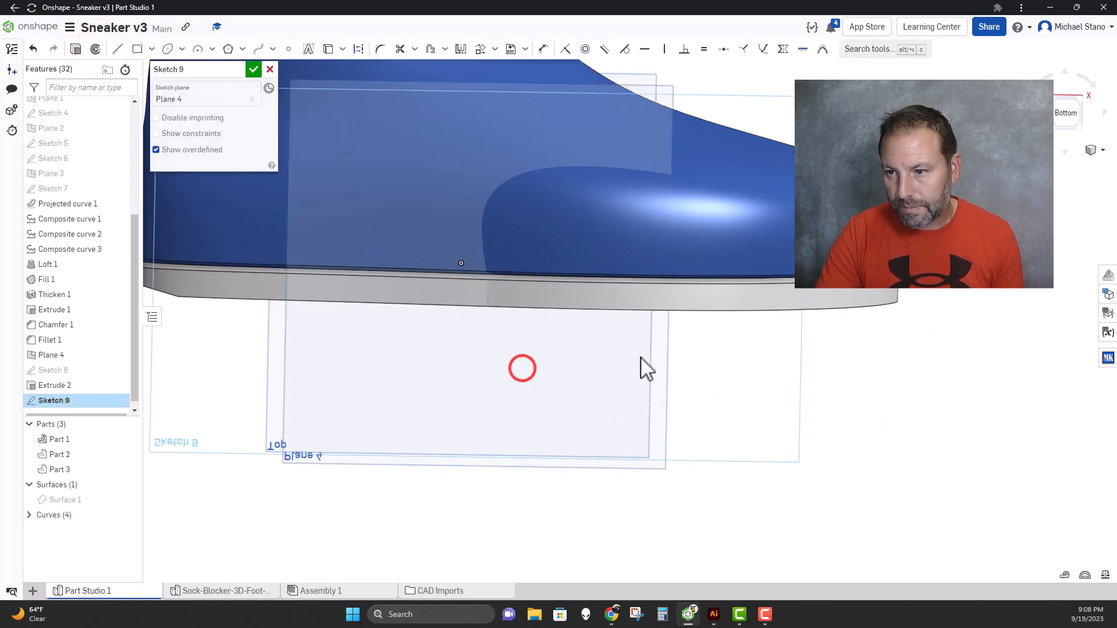
{"action": "middle_click_drag", "start_coordinate": [593, 356], "coordinate": [605, 344]}
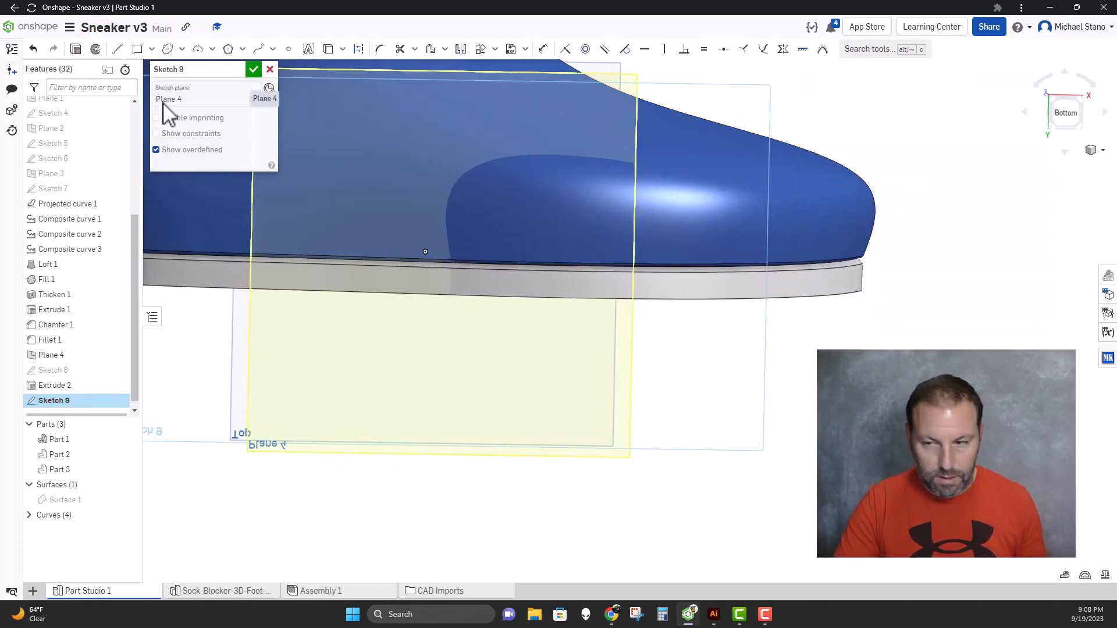
{"action": "key", "text": "n"}
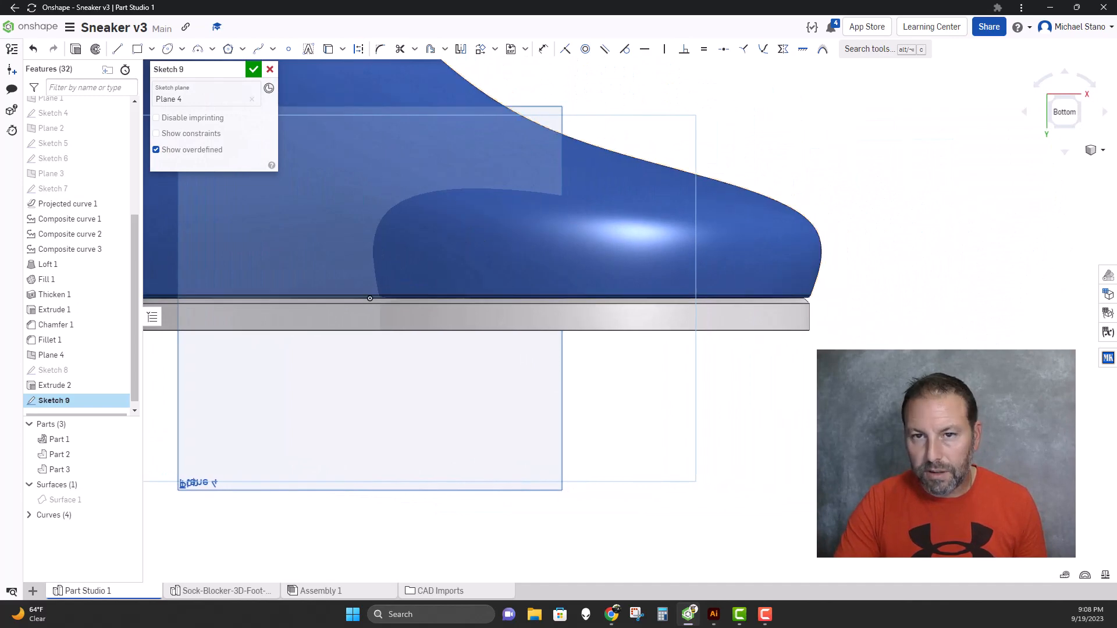
{"action": "left_click", "coordinate": [258, 49]}
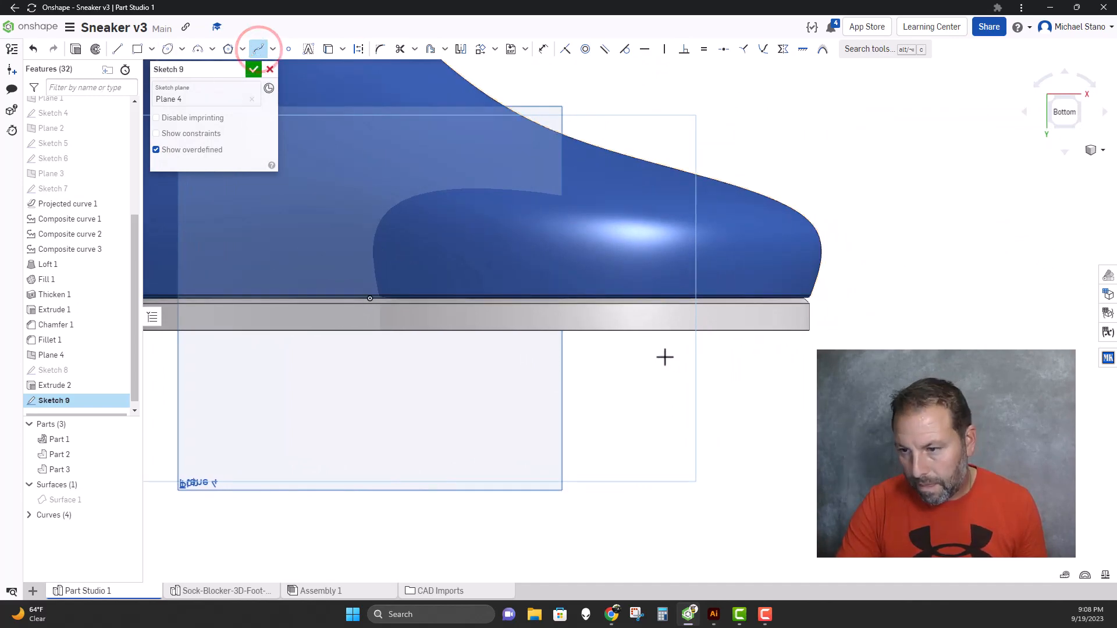
{"action": "left_click", "coordinate": [633, 338]}
{"action": "left_click", "coordinate": [689, 335]}
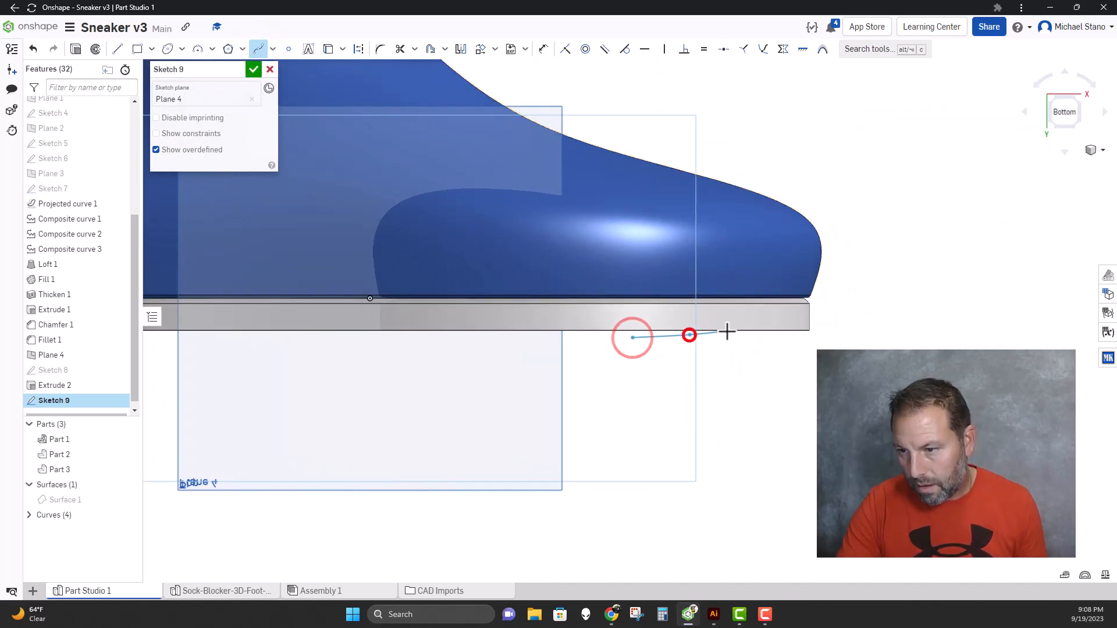
{"action": "left_click", "coordinate": [741, 327]}
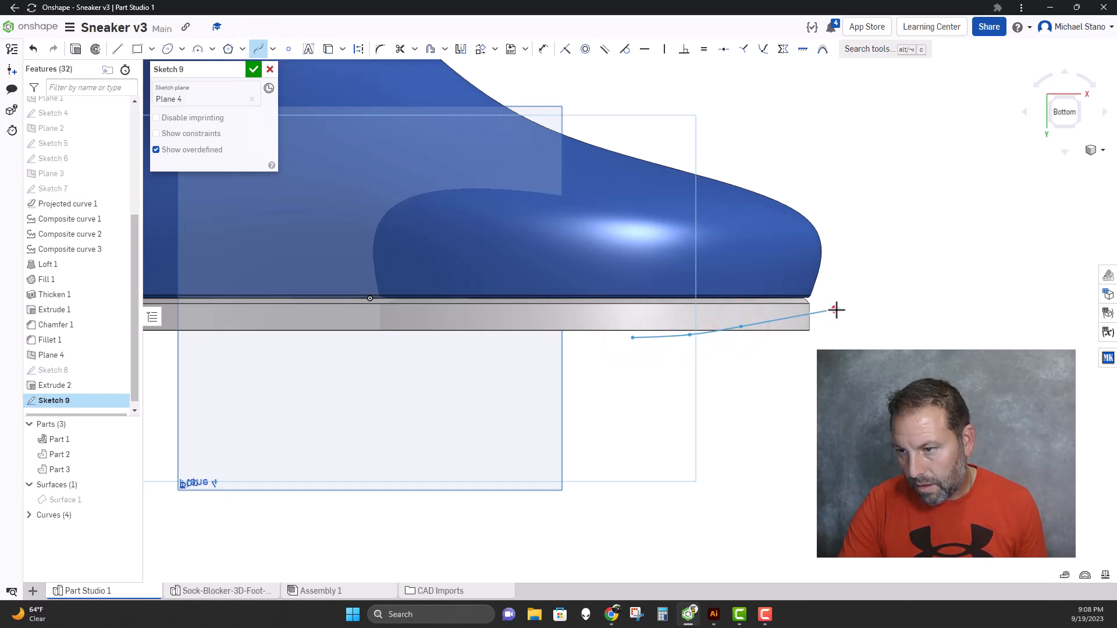
{"action": "left_click", "coordinate": [863, 289]}
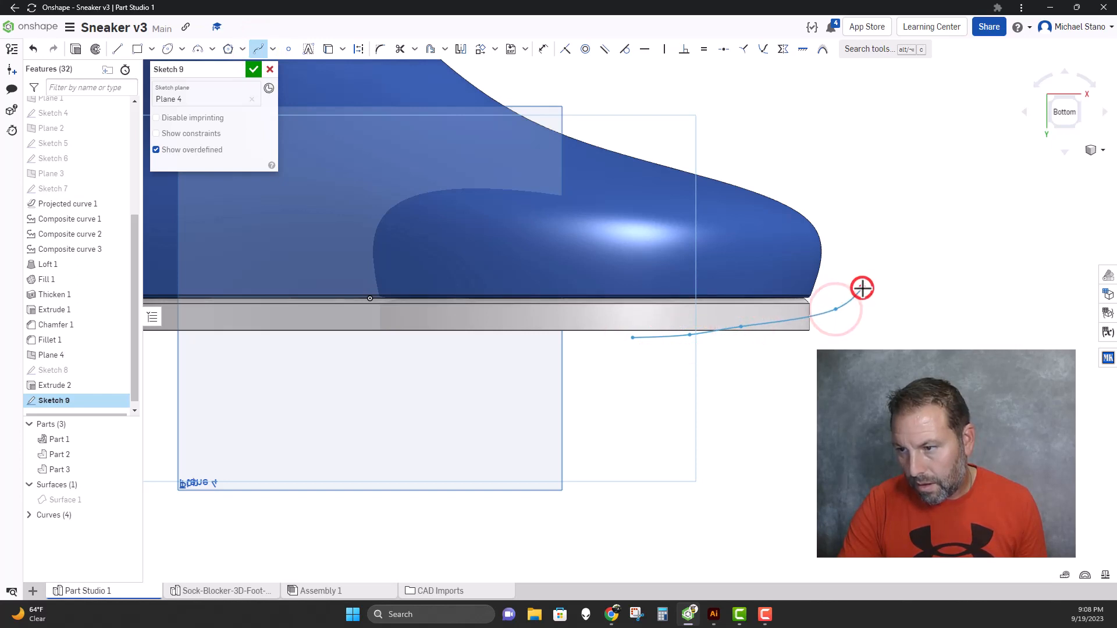
Close the spline with a vertical line about 1.63 in long down from its toe end and a sloping line back to its start
{"action": "left_click", "coordinate": [118, 49]}
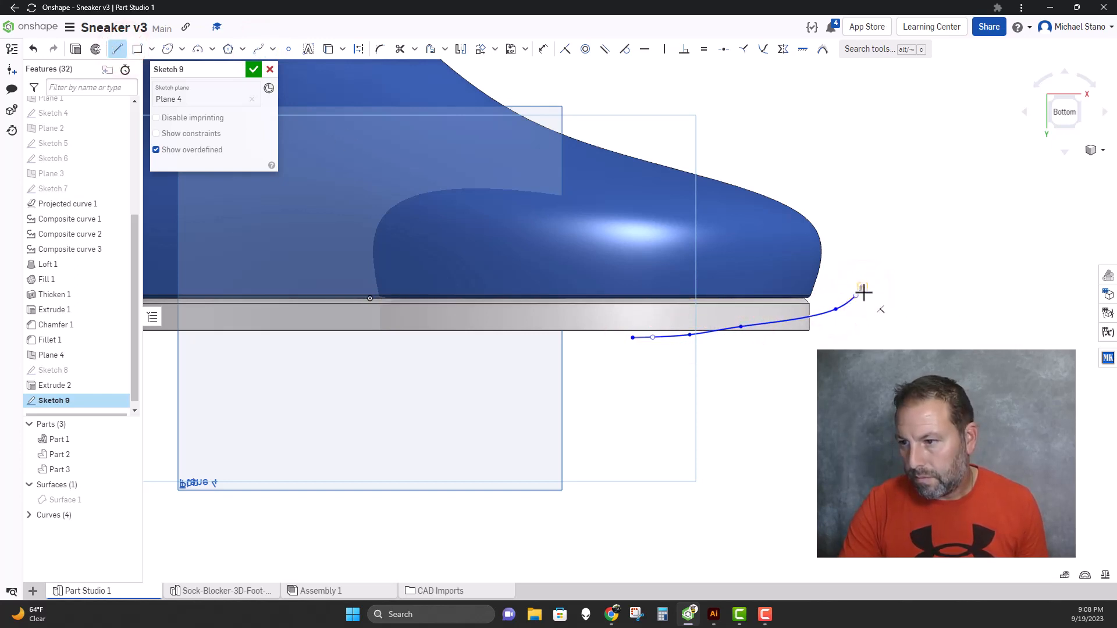
{"action": "left_click", "coordinate": [863, 391]}
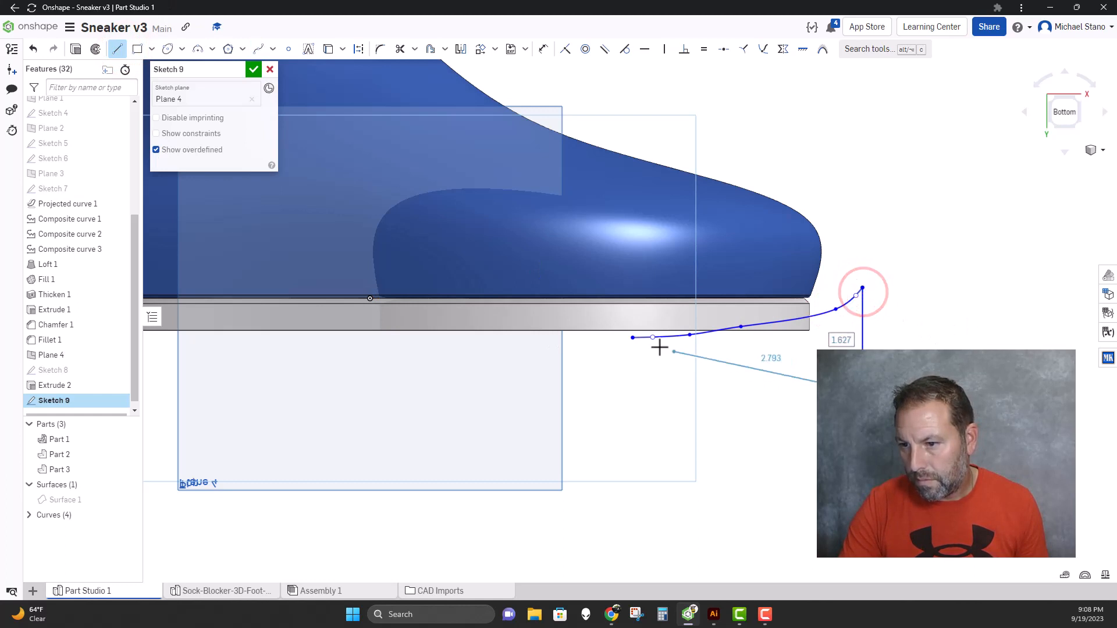
{"action": "left_click", "coordinate": [631, 340]}
{"action": "left_click", "coordinate": [253, 69]}
Cut the curved profile through the sole's toe end with a Remove extrude about 5.66 in deep
{"action": "right_click_drag", "start_coordinate": [486, 164], "coordinate": [492, 157]}
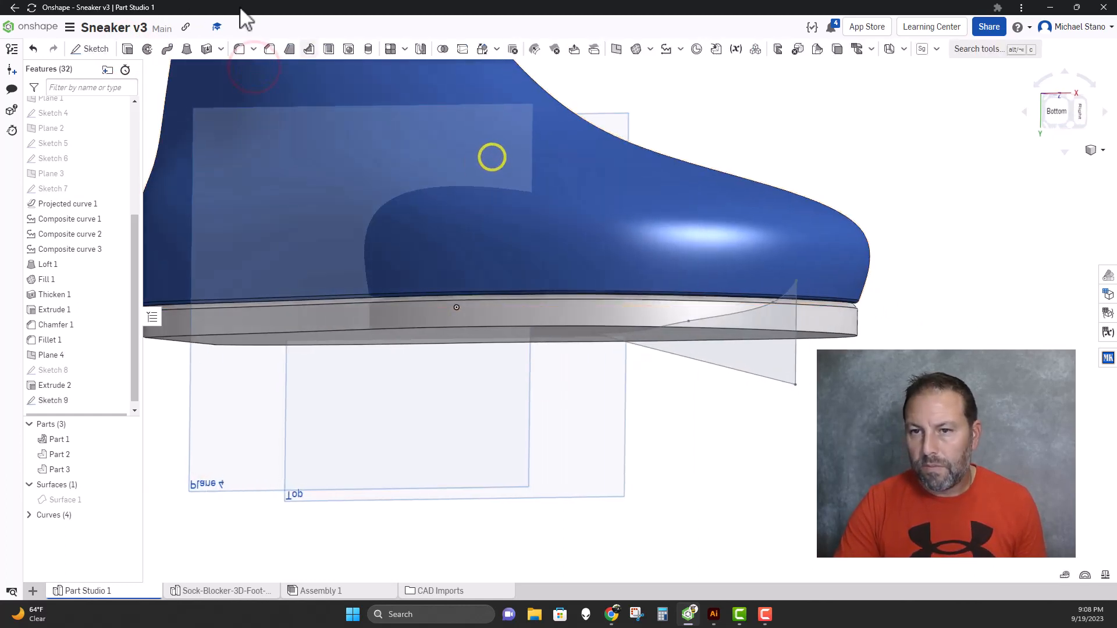
{"action": "left_click", "coordinate": [127, 48]}
{"action": "left_click", "coordinate": [792, 358]}
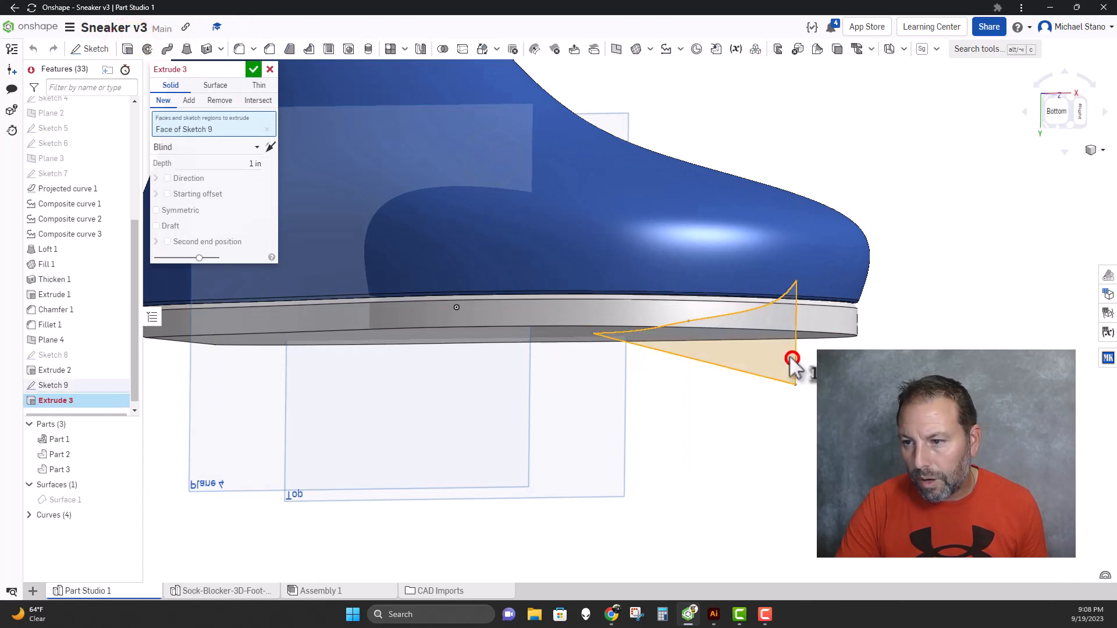
{"action": "left_click", "coordinate": [189, 101]}
{"action": "left_click", "coordinate": [217, 102]}
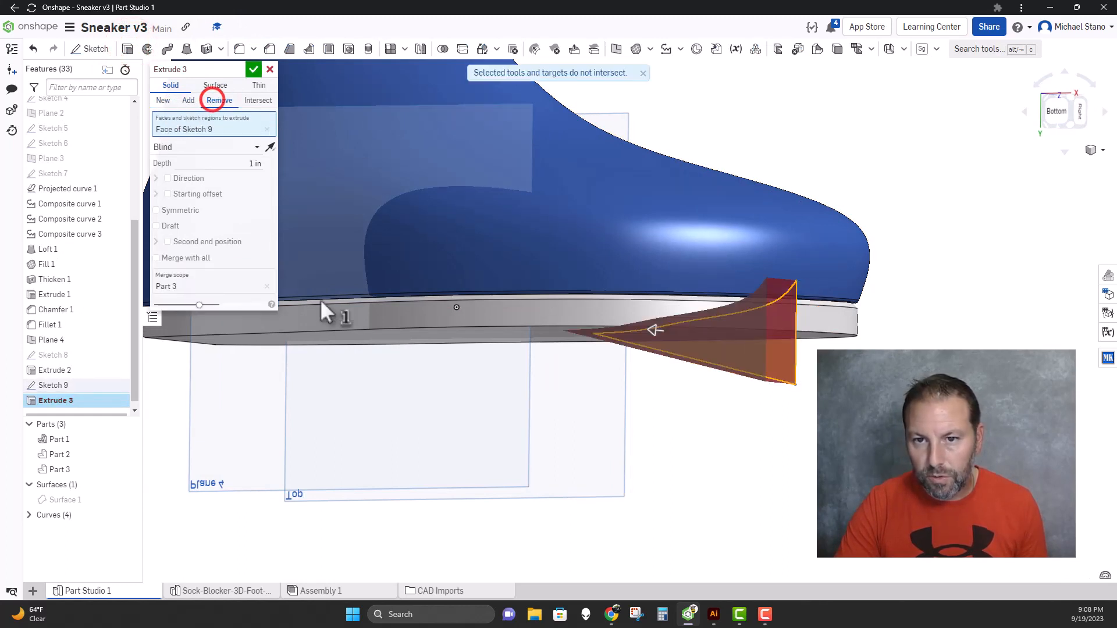
{"action": "left_click_drag", "start_coordinate": [656, 330], "coordinate": [871, 347]}
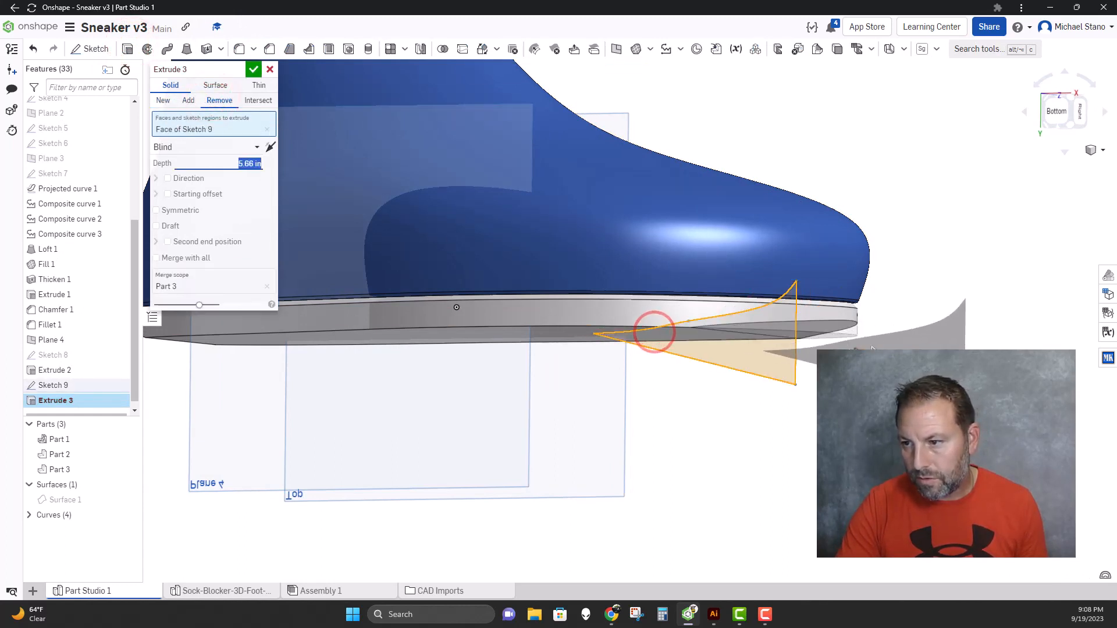
{"action": "left_click", "coordinate": [254, 69]}
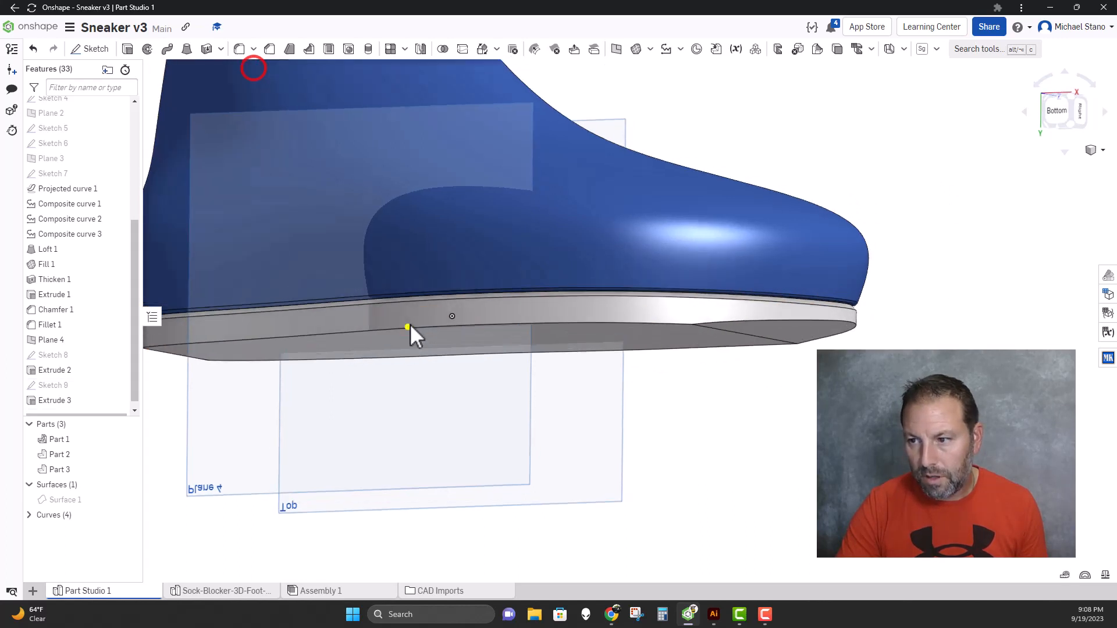
Fillet the sole's bottom outer edges, the heel cut's edge and the toe cut's face with a 0.125 in radius
{"action": "scroll", "coordinate": [419, 322], "scroll_direction": "down", "scroll_amount": 5}
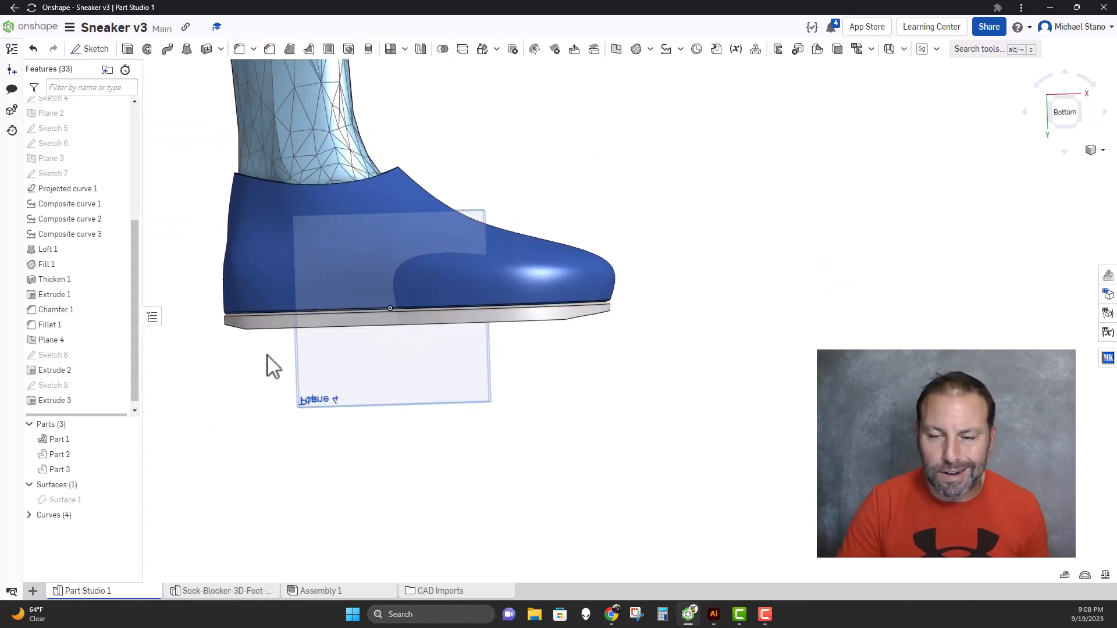
{"action": "scroll", "coordinate": [442, 391], "scroll_direction": "up", "scroll_amount": 2}
{"action": "right_click_drag", "start_coordinate": [496, 337], "coordinate": [505, 327]}
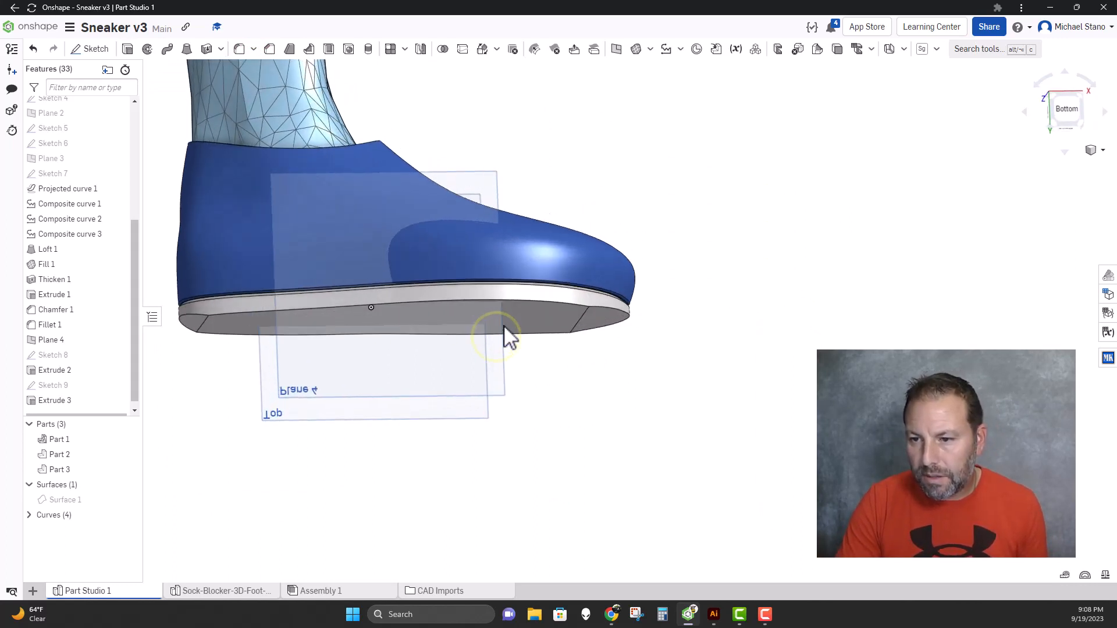
{"action": "left_click", "coordinate": [239, 49]}
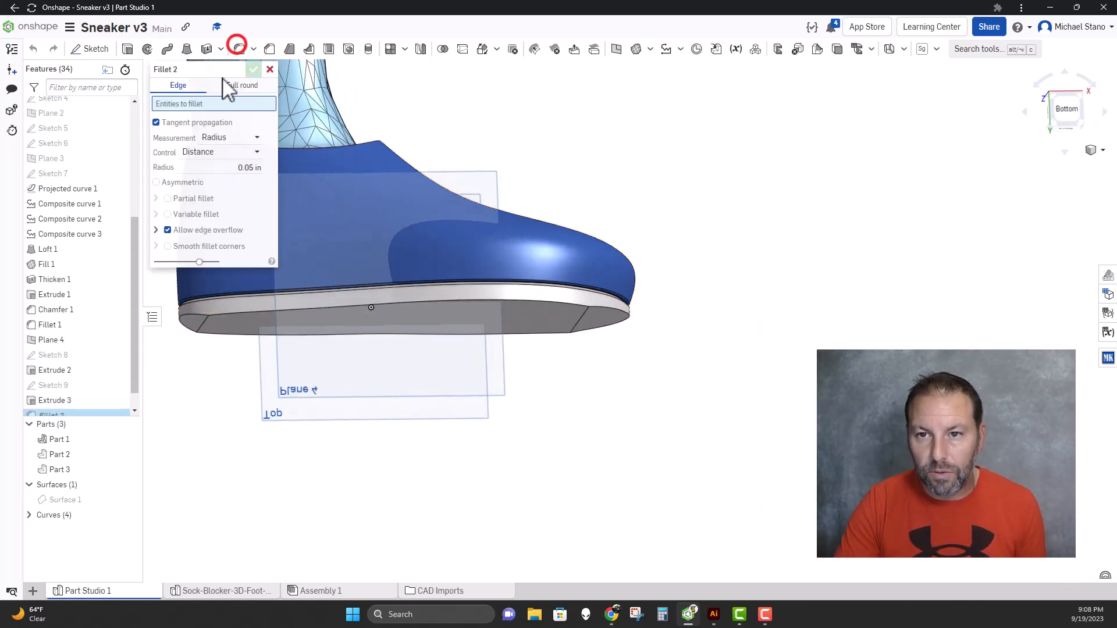
{"action": "left_click", "coordinate": [235, 313]}
{"action": "left_click", "coordinate": [203, 315]}
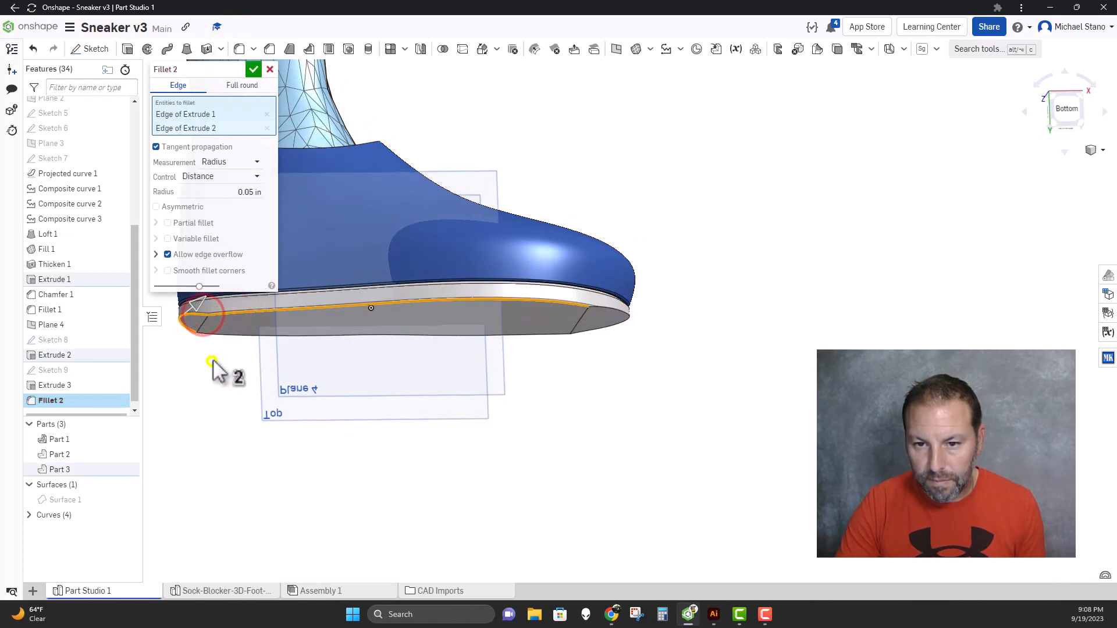
{"action": "right_click_drag", "start_coordinate": [213, 370], "coordinate": [227, 349]}
{"action": "left_click", "coordinate": [213, 347]}
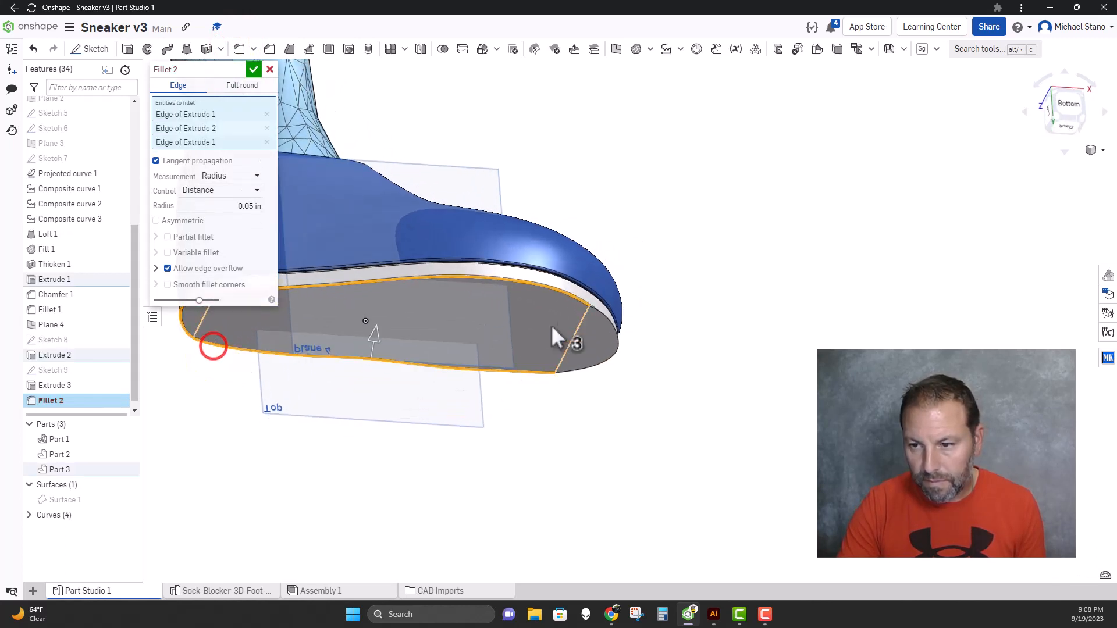
{"action": "left_click", "coordinate": [597, 319]}
{"action": "right_click_drag", "start_coordinate": [688, 346], "coordinate": [686, 369]}
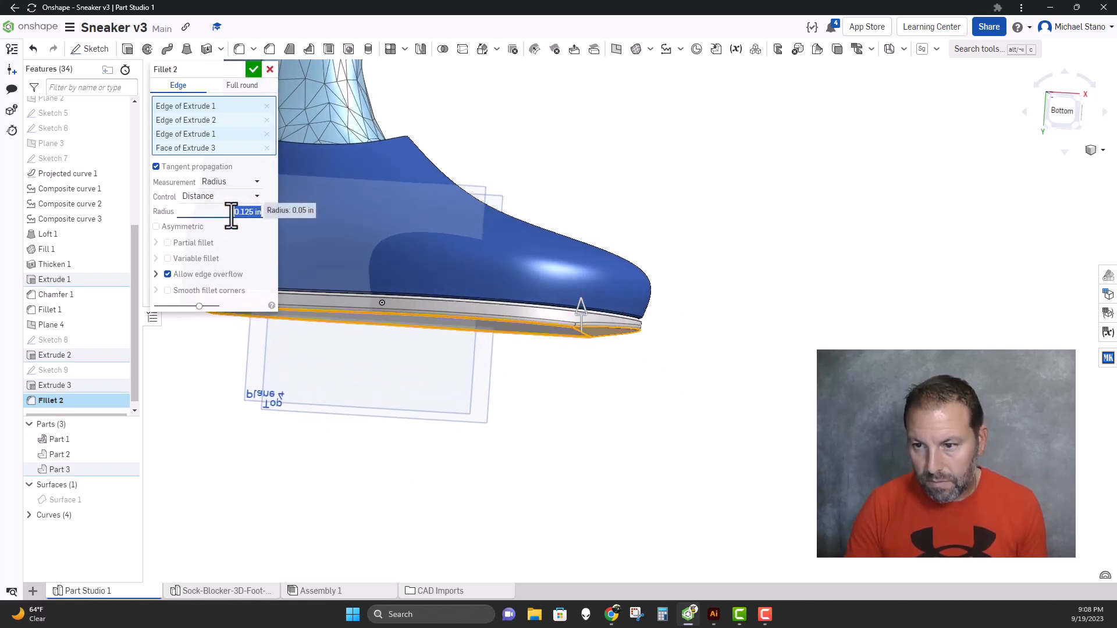
{"action": "left_click", "coordinate": [254, 69]}
{"action": "middle_click_drag", "start_coordinate": [337, 258], "coordinate": [431, 267]}
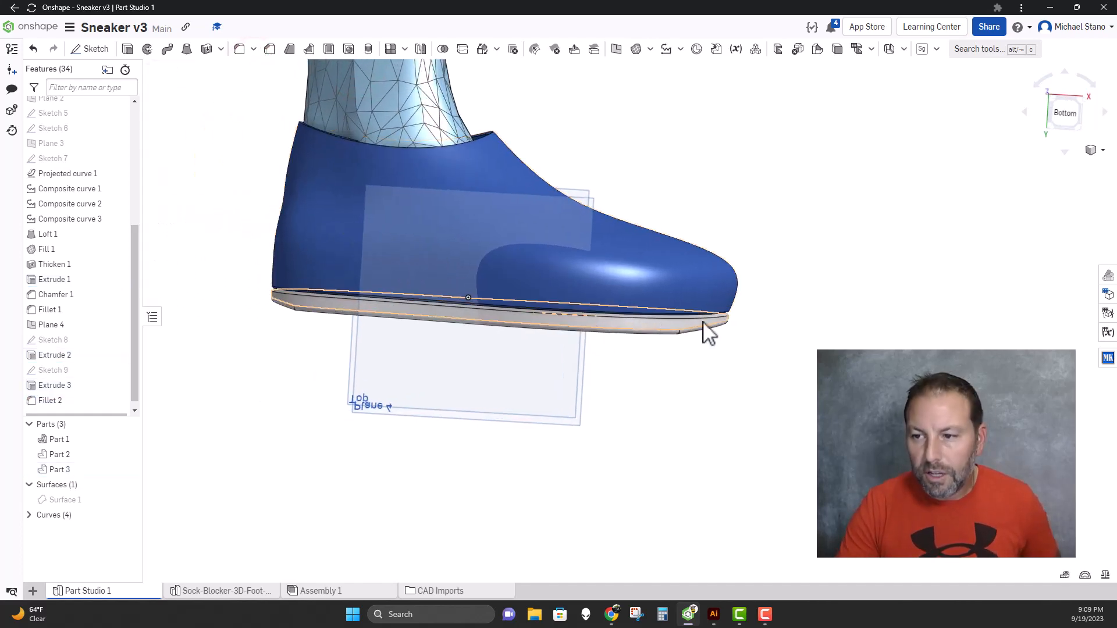
{"action": "right_click_drag", "start_coordinate": [706, 327], "coordinate": [718, 349]}
{"action": "scroll", "coordinate": [478, 213], "scroll_direction": "up", "scroll_amount": 3}
{"action": "scroll", "coordinate": [477, 212], "scroll_direction": "down", "scroll_amount": 3}
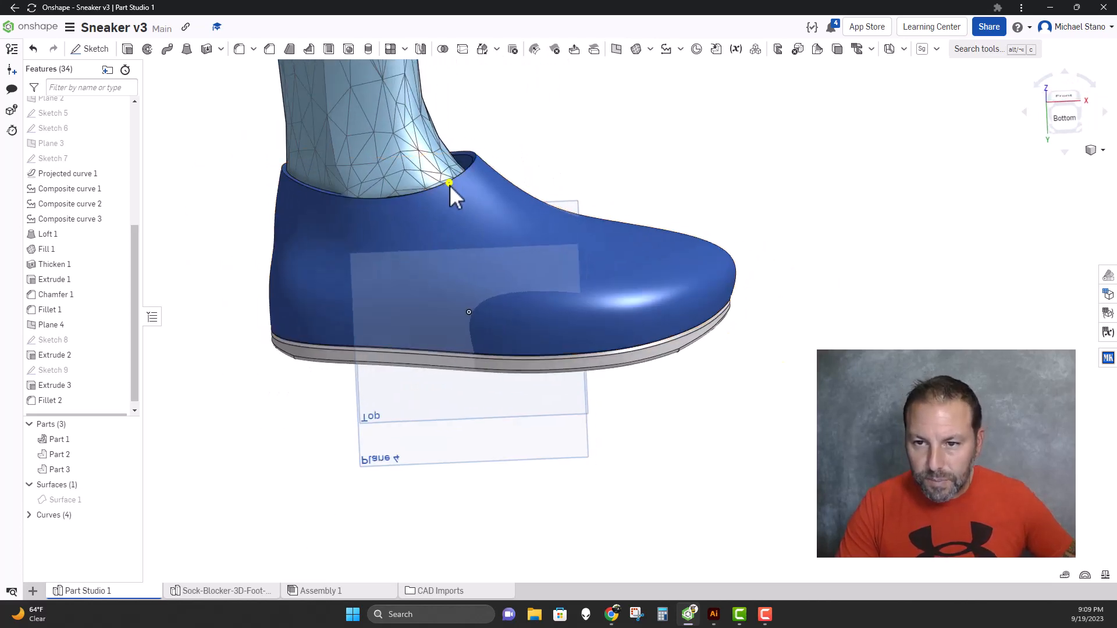
{"action": "right_click_drag", "start_coordinate": [449, 185], "coordinate": [454, 198]}
{"action": "right_click_drag", "start_coordinate": [466, 309], "coordinate": [465, 293]}
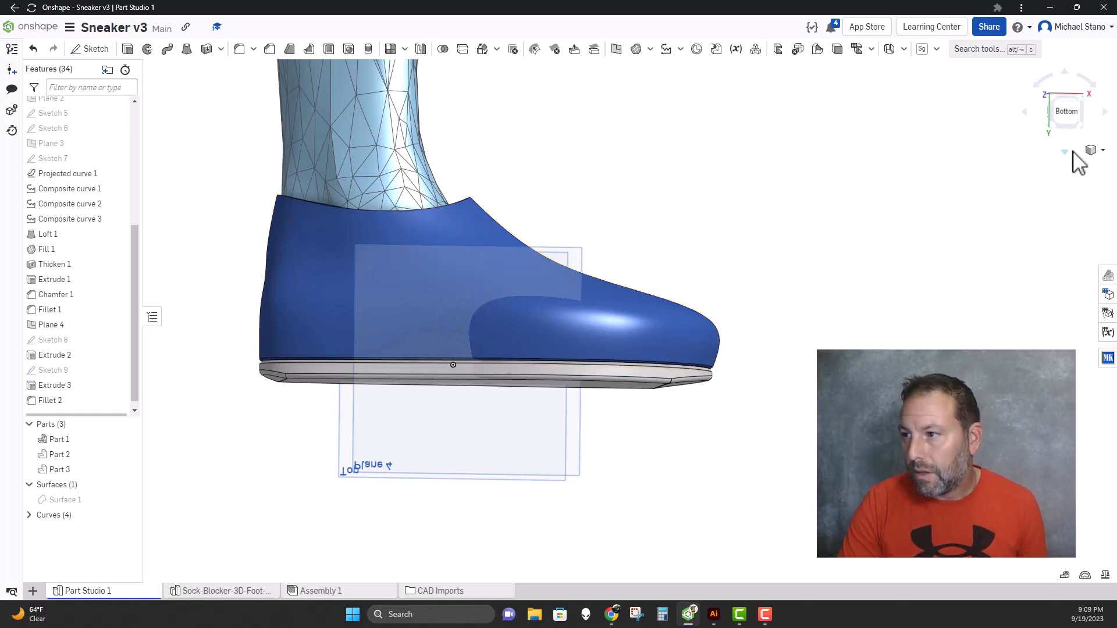
Add a face appearance and apply it to the outer face of the shoe upper
{"action": "left_click", "coordinate": [1106, 294]}
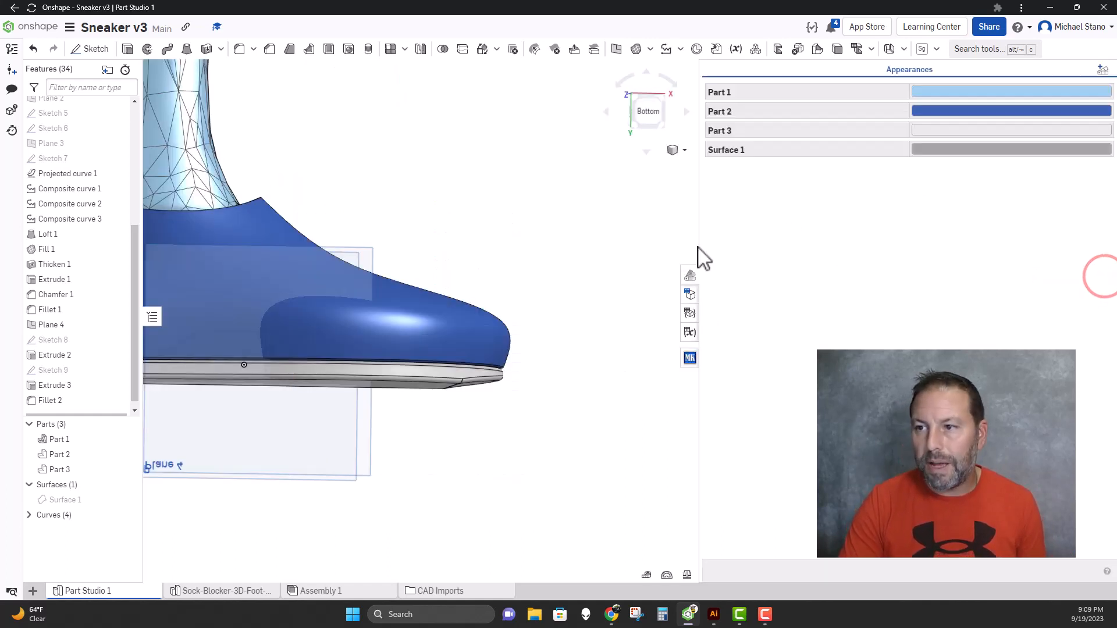
{"action": "middle_click_drag", "start_coordinate": [749, 215], "coordinate": [692, 212]}
{"action": "middle_click_drag", "start_coordinate": [437, 223], "coordinate": [496, 212]}
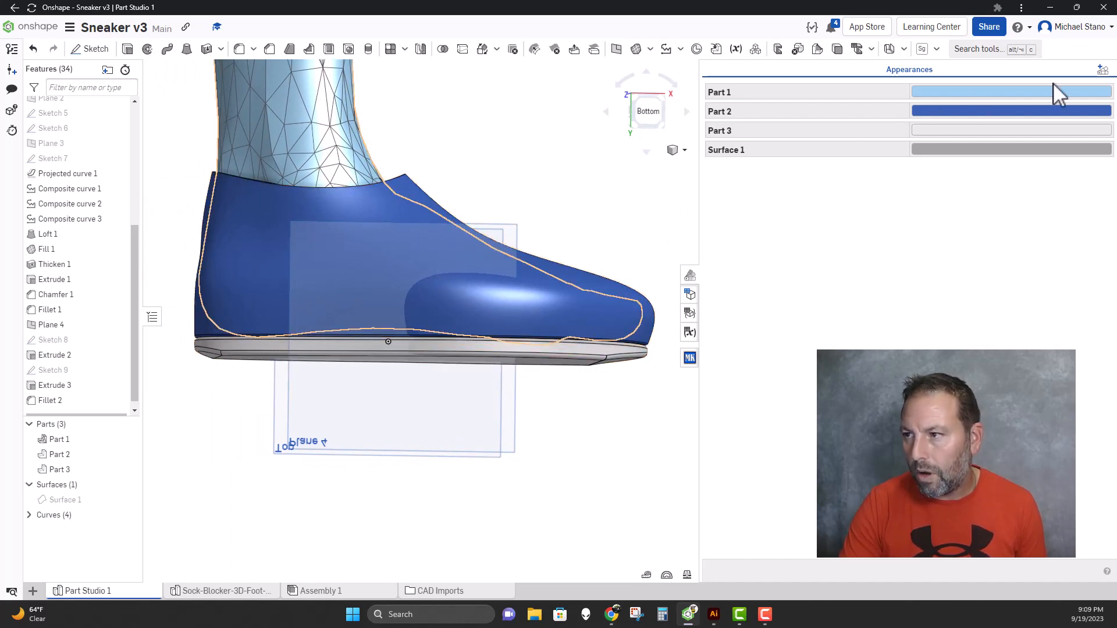
{"action": "left_click", "coordinate": [1102, 69]}
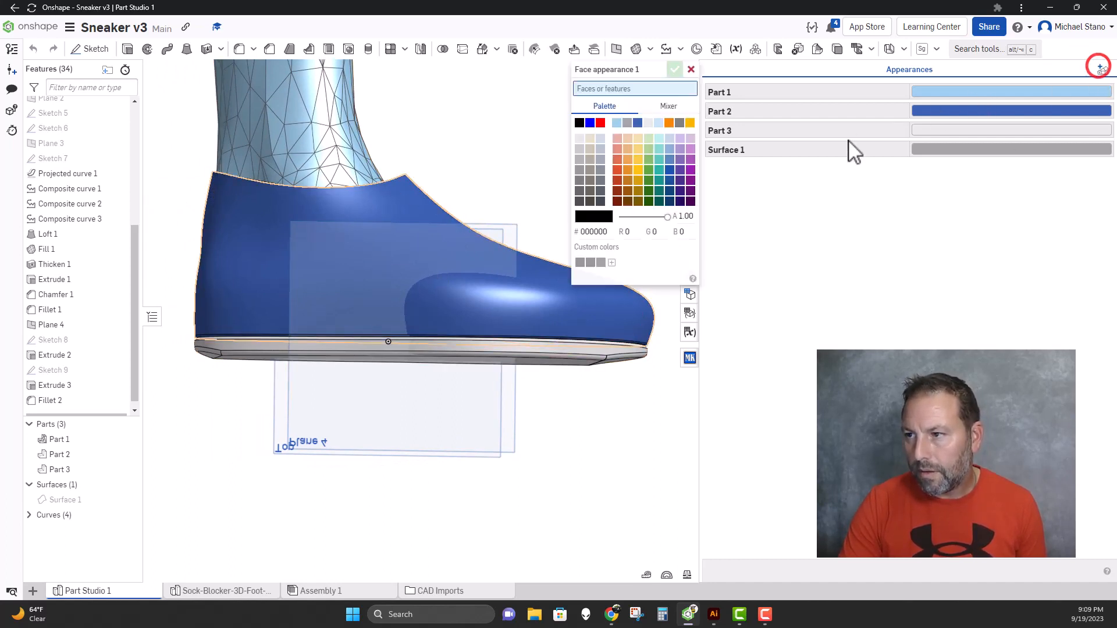
{"action": "left_click", "coordinate": [420, 250]}
Try greys #879199 and #596066 for the upper's face appearance and set it to green #5FA73D
{"action": "left_click", "coordinate": [1067, 127]}
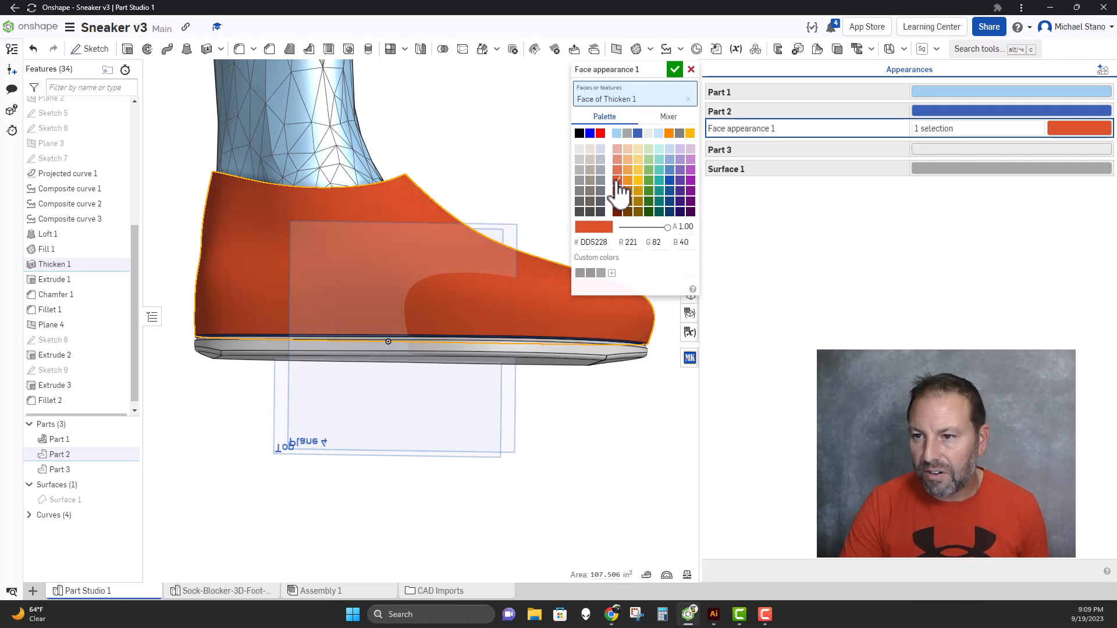
{"action": "left_click", "coordinate": [601, 180]}
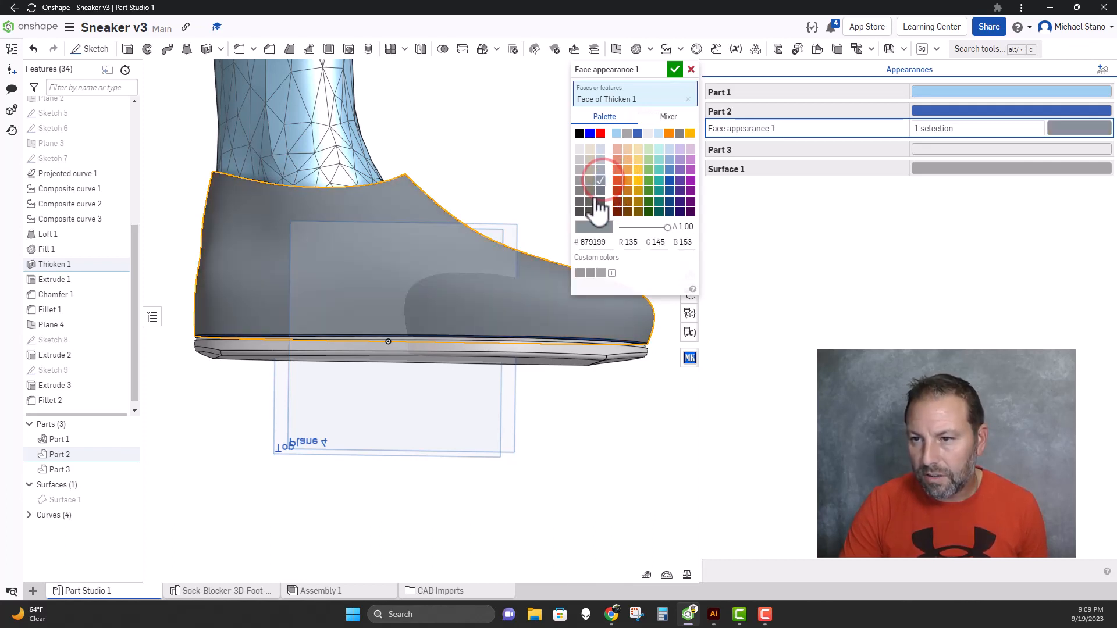
{"action": "left_click", "coordinate": [599, 200]}
{"action": "right_click_drag", "start_coordinate": [537, 189], "coordinate": [530, 176]}
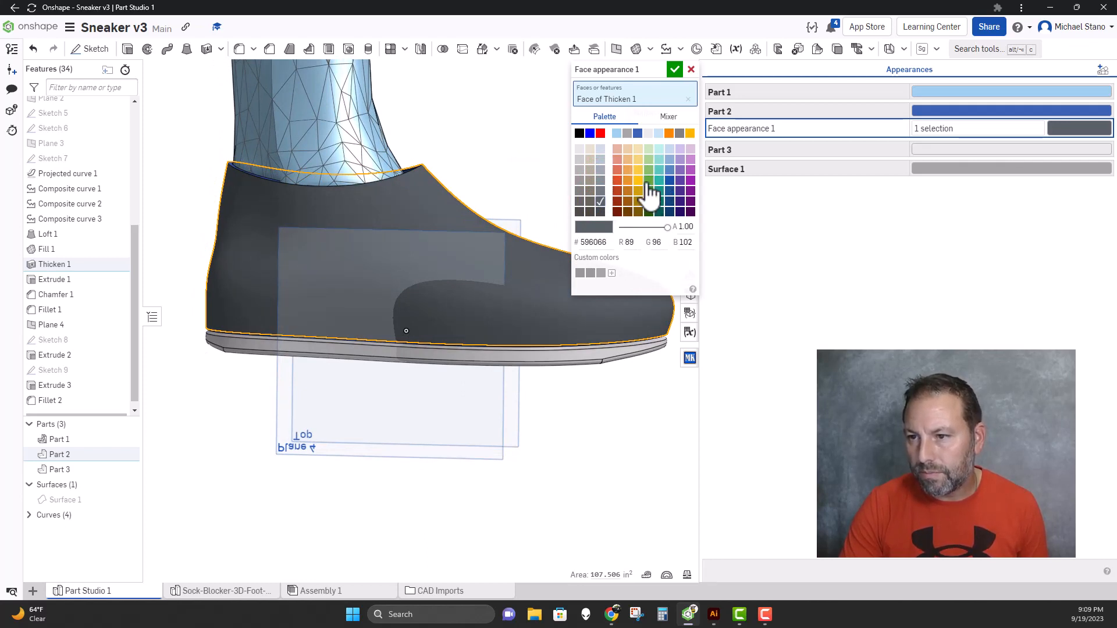
{"action": "left_click", "coordinate": [649, 181]}
{"action": "right_click_drag", "start_coordinate": [512, 169], "coordinate": [456, 169]}
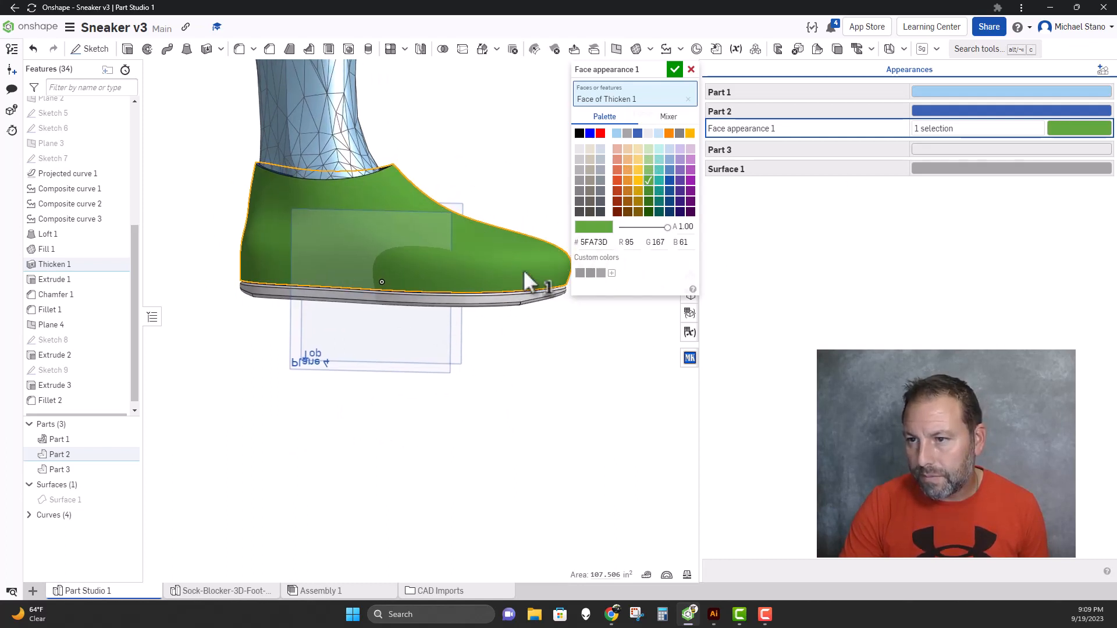
Add the upper's lower fillet face, its underside face and its collar rim face to the green face appearance
{"action": "scroll", "coordinate": [378, 297], "scroll_direction": "up", "scroll_amount": 8}
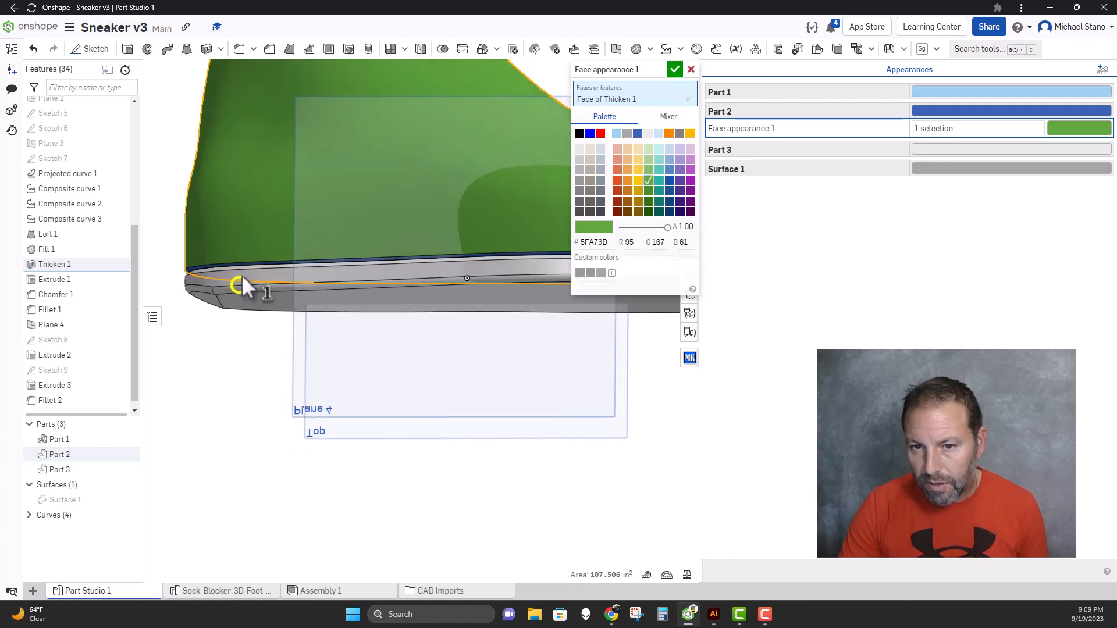
{"action": "left_click", "coordinate": [175, 284]}
{"action": "scroll", "coordinate": [227, 285], "scroll_direction": "up", "scroll_amount": 5}
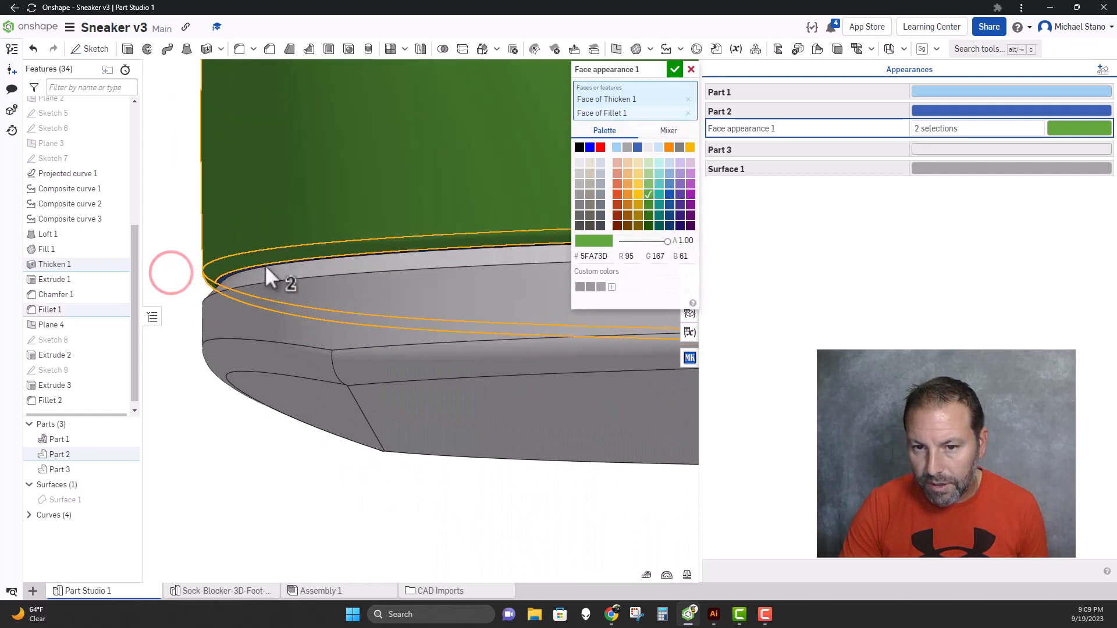
{"action": "left_click", "coordinate": [222, 273]}
{"action": "scroll", "coordinate": [246, 239], "scroll_direction": "down", "scroll_amount": 8}
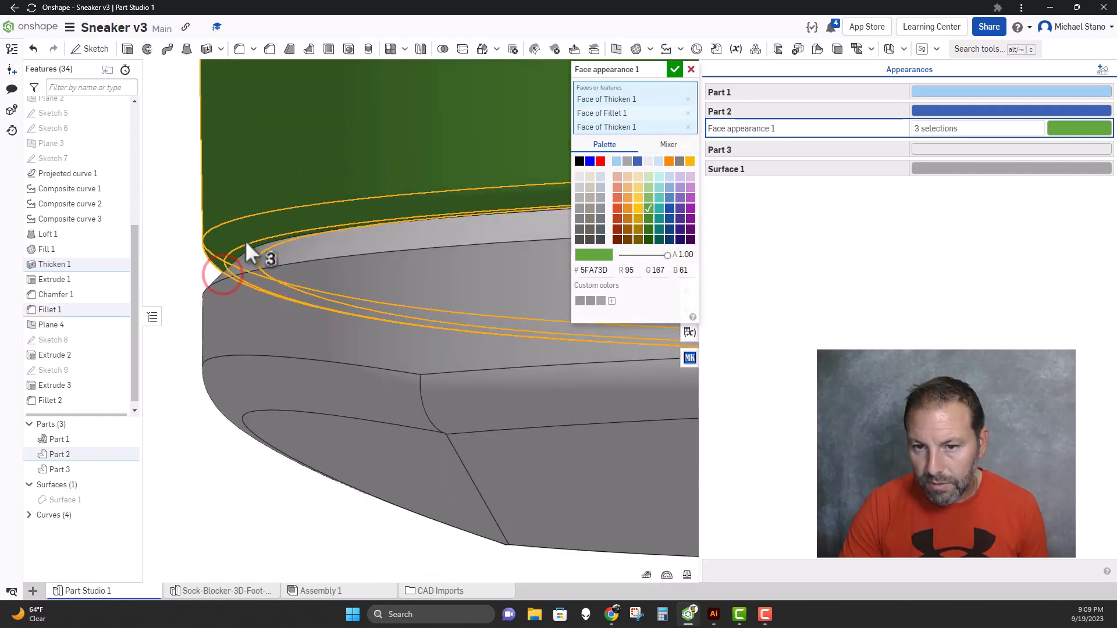
{"action": "scroll", "coordinate": [326, 182], "scroll_direction": "down", "scroll_amount": 4}
{"action": "right_click_drag", "start_coordinate": [324, 177], "coordinate": [481, 219]}
{"action": "scroll", "coordinate": [297, 153], "scroll_direction": "up", "scroll_amount": 7}
{"action": "left_click", "coordinate": [332, 115]}
{"action": "scroll", "coordinate": [308, 213], "scroll_direction": "down", "scroll_amount": 5}
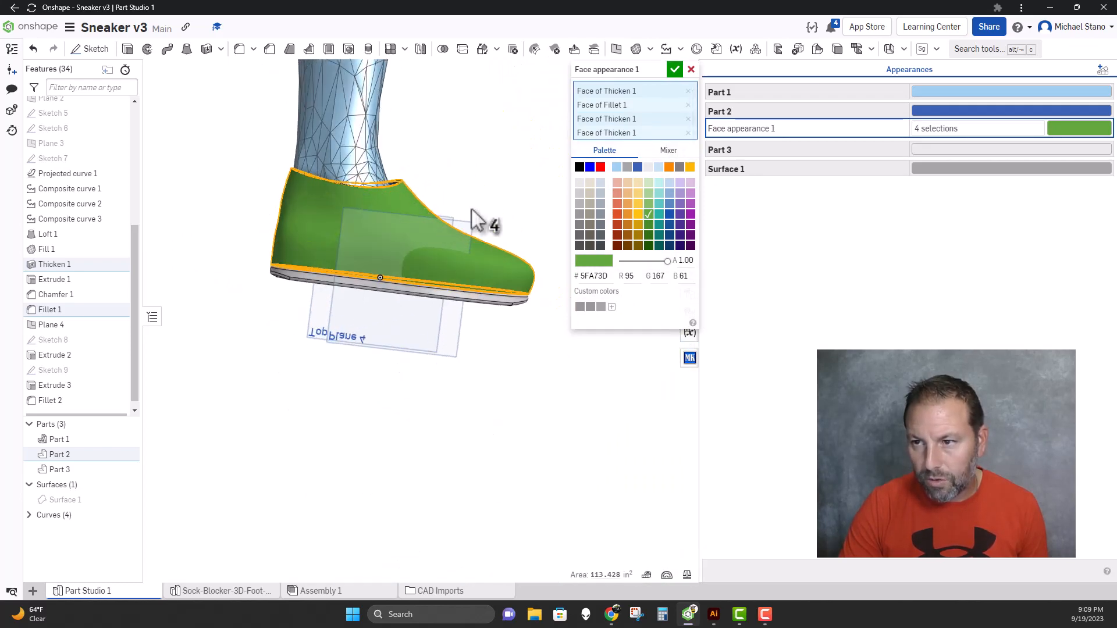
{"action": "left_click", "coordinate": [675, 70]}
Create a second face appearance covering the sole's bottom face, toe cut face, toe and side fillet faces, and outer side face
{"action": "right_click_drag", "start_coordinate": [633, 256], "coordinate": [601, 242]}
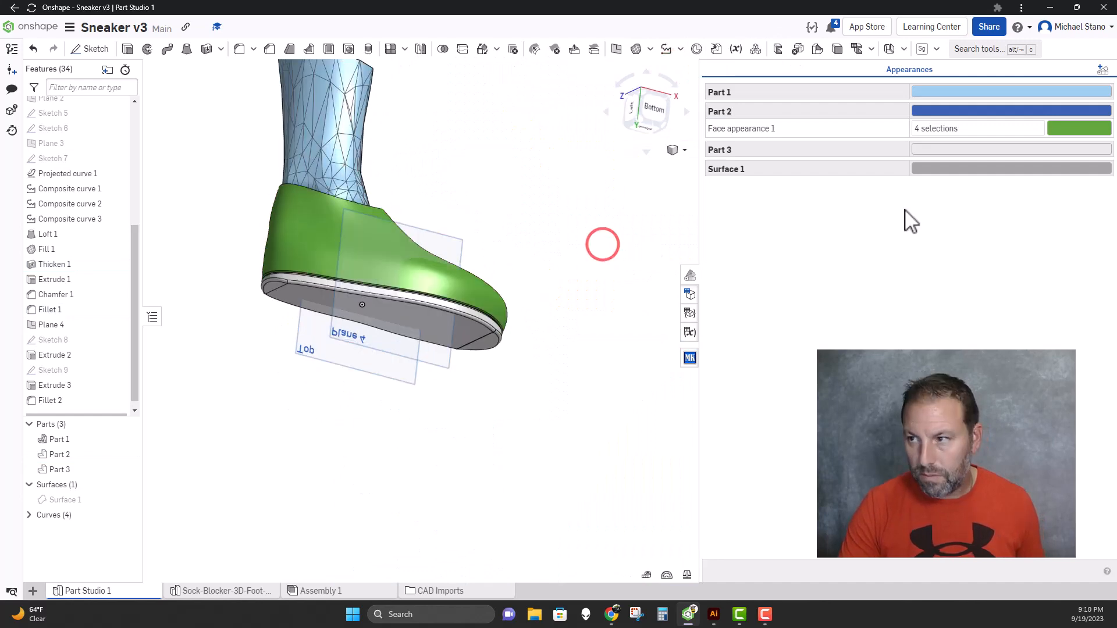
{"action": "left_click", "coordinate": [1101, 69]}
{"action": "left_click", "coordinate": [399, 320]}
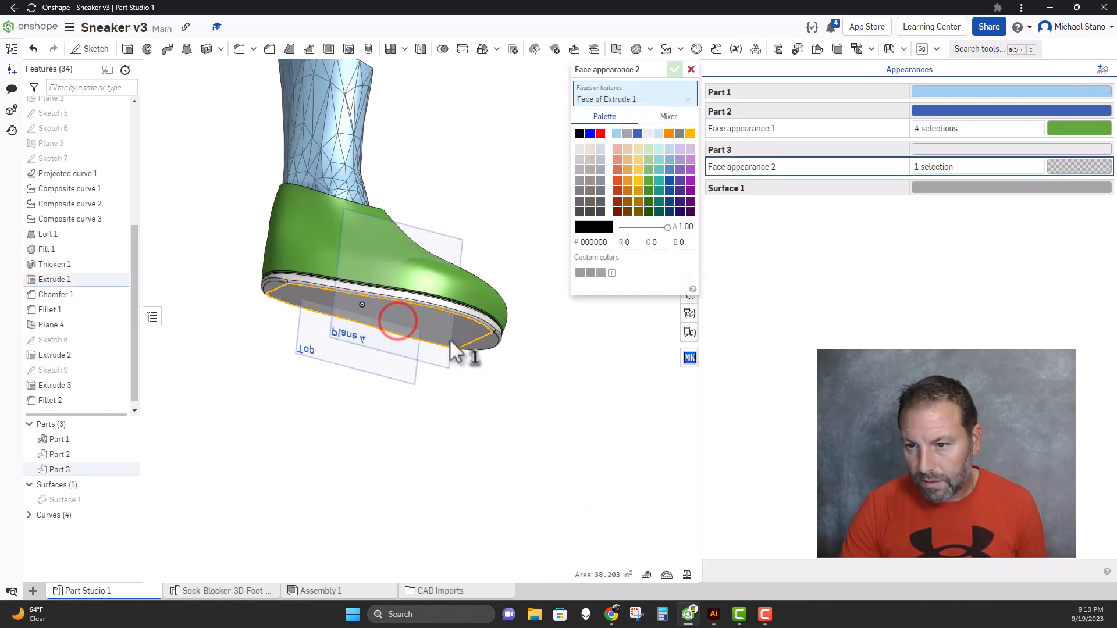
{"action": "left_click", "coordinate": [481, 340]}
{"action": "scroll", "coordinate": [456, 326], "scroll_direction": "up", "scroll_amount": 5}
{"action": "left_click", "coordinate": [520, 327]}
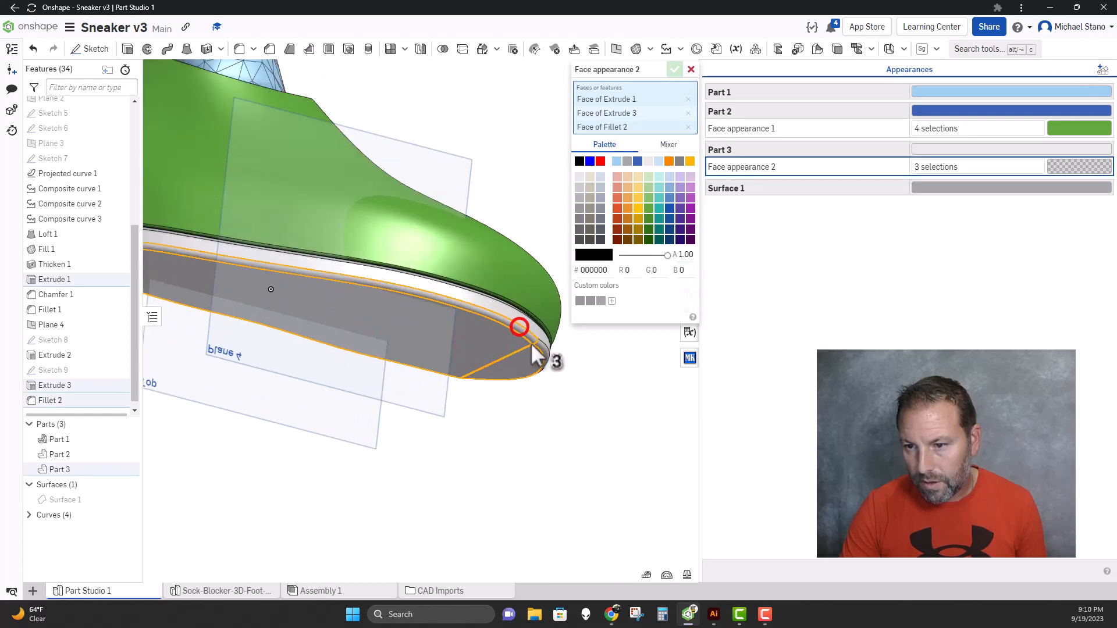
{"action": "left_click", "coordinate": [537, 348]}
{"action": "left_click", "coordinate": [548, 346]}
{"action": "scroll", "coordinate": [417, 327], "scroll_direction": "down", "scroll_amount": 5}
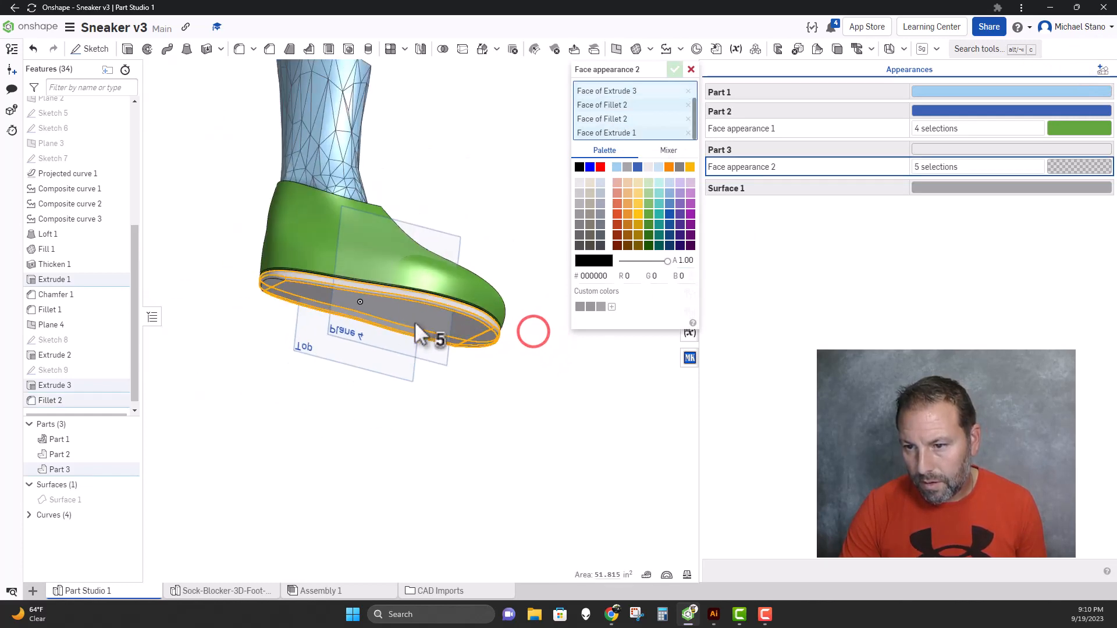
Add the sole's heel cut face and upper chamfer face to the second face appearance
{"action": "scroll", "coordinate": [384, 329], "scroll_direction": "up", "scroll_amount": 5}
{"action": "left_click", "coordinate": [321, 285]}
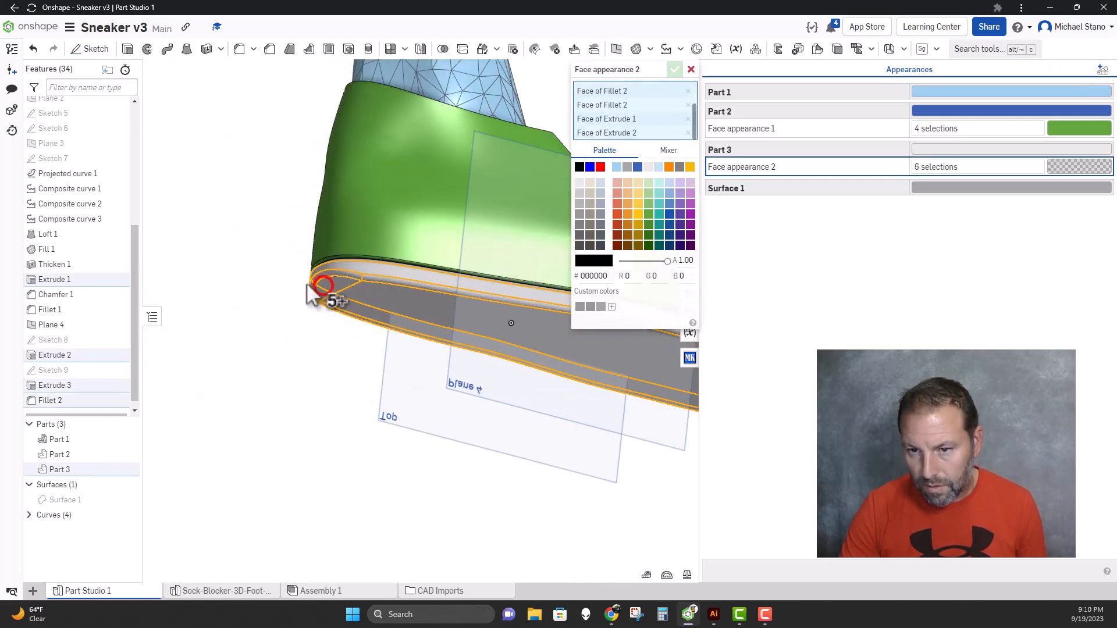
{"action": "right_click_drag", "start_coordinate": [296, 284], "coordinate": [395, 320]}
{"action": "scroll", "coordinate": [312, 282], "scroll_direction": "up", "scroll_amount": 4}
{"action": "left_click", "coordinate": [341, 270]}
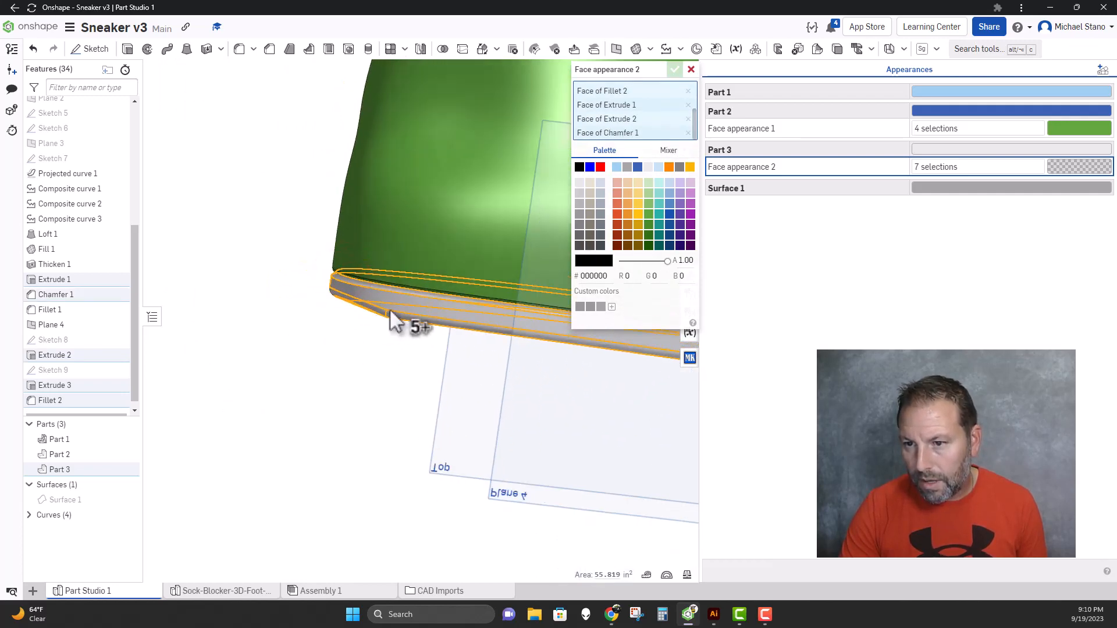
{"action": "scroll", "coordinate": [396, 320], "scroll_direction": "down", "scroll_amount": 5}
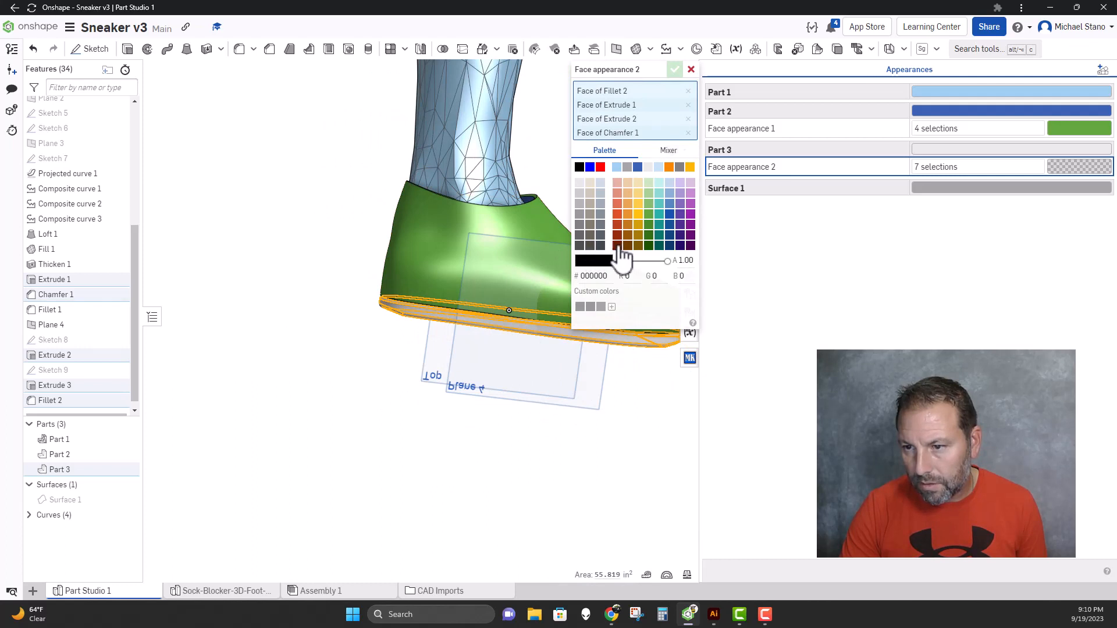
Try light grey #E6E6E6 and yellow #FFC10E on the sole faces and apply dark yellow #D29F09
{"action": "left_click", "coordinate": [580, 184]}
{"action": "middle_click_drag", "start_coordinate": [366, 263], "coordinate": [264, 291]}
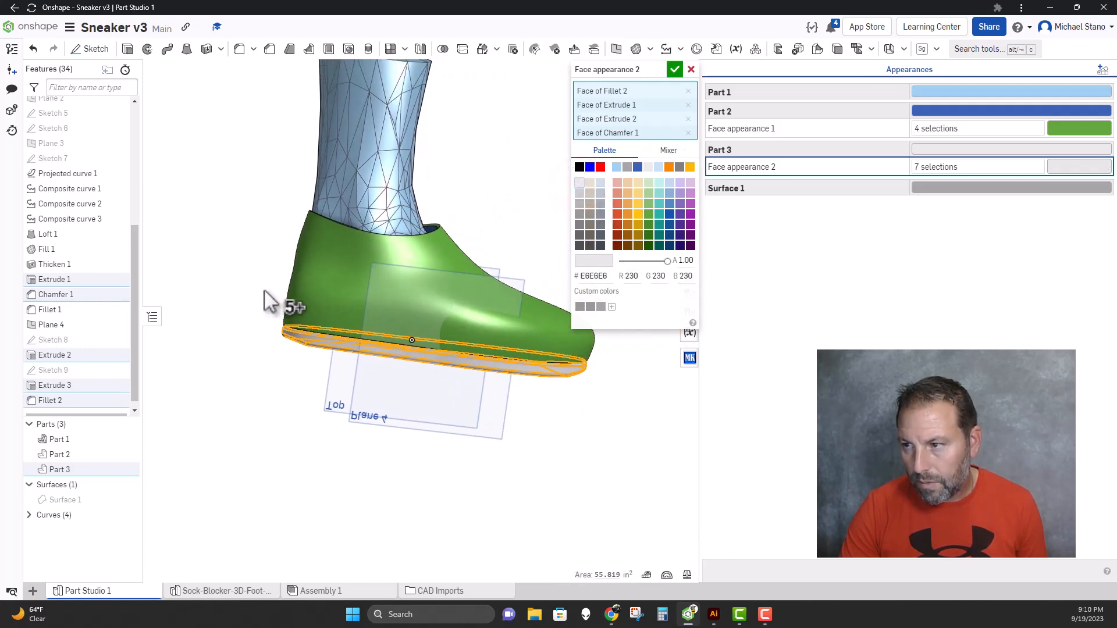
{"action": "left_click", "coordinate": [590, 204]}
{"action": "right_click_drag", "start_coordinate": [305, 282], "coordinate": [286, 235]}
{"action": "left_click", "coordinate": [638, 214]}
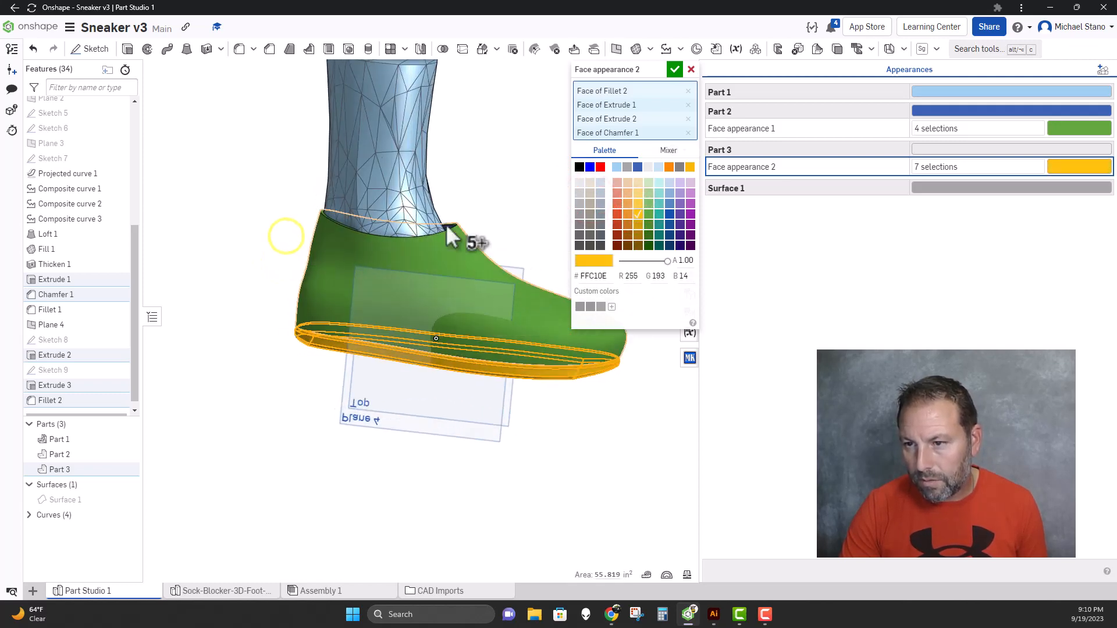
{"action": "left_click", "coordinate": [674, 69]}
Add the missed heel fillet face to the sole's dark yellow face appearance
{"action": "right_click_drag", "start_coordinate": [269, 397], "coordinate": [296, 362]}
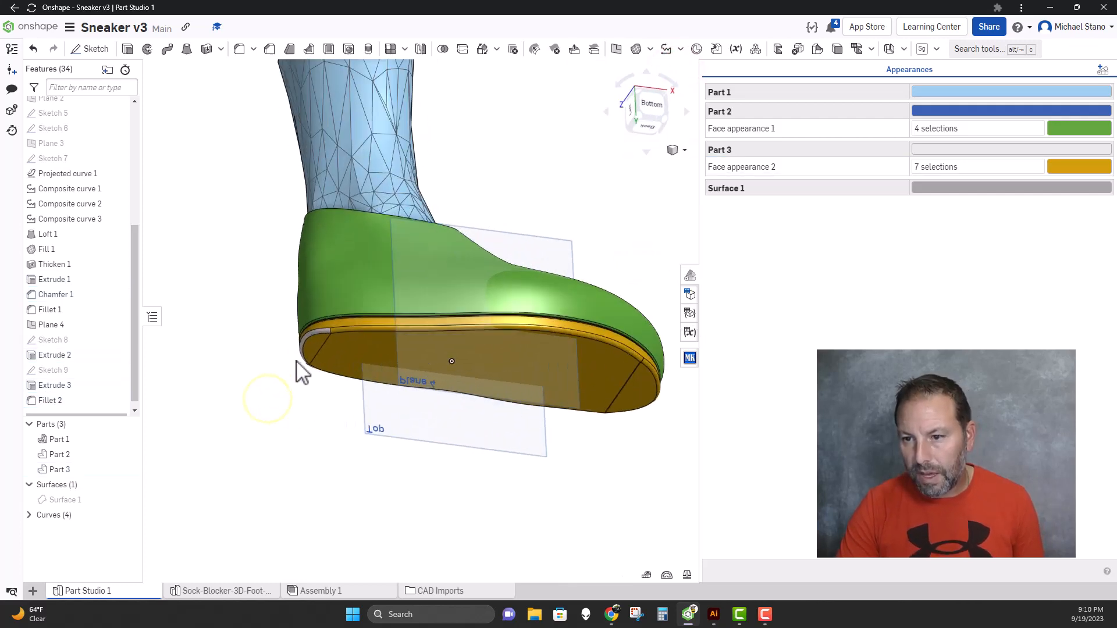
{"action": "left_click", "coordinate": [954, 166]}
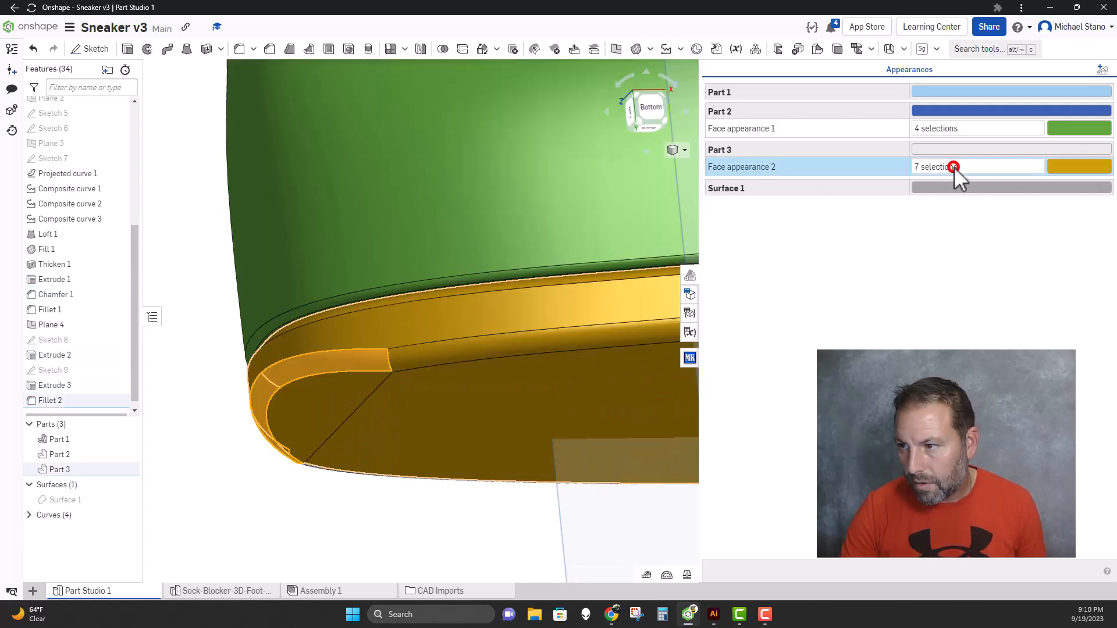
{"action": "left_click", "coordinate": [284, 375]}
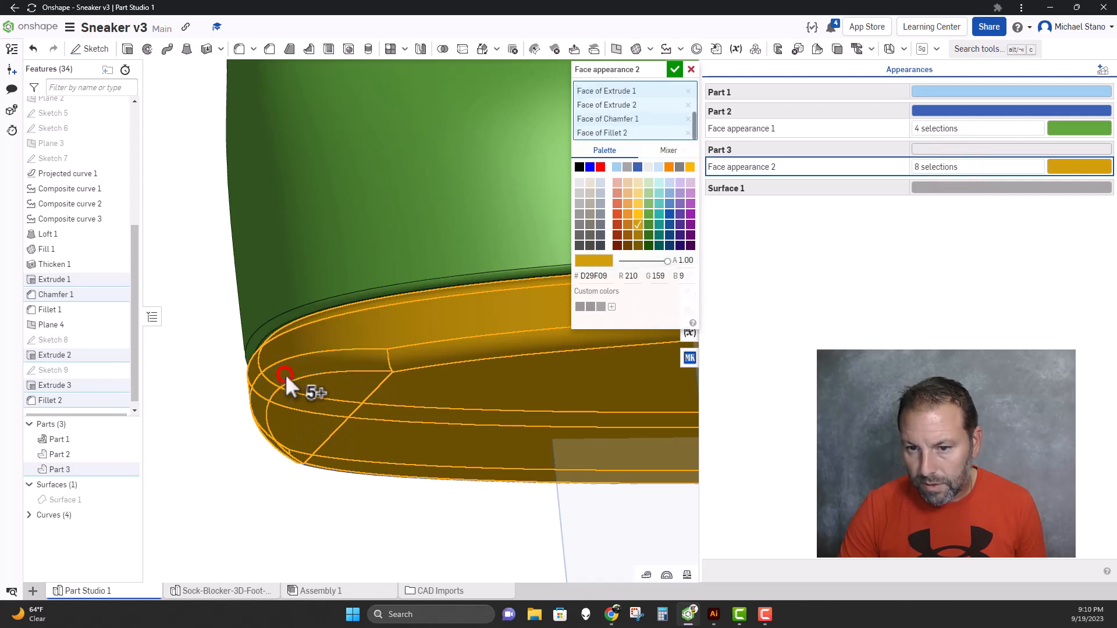
{"action": "left_click", "coordinate": [675, 69]}
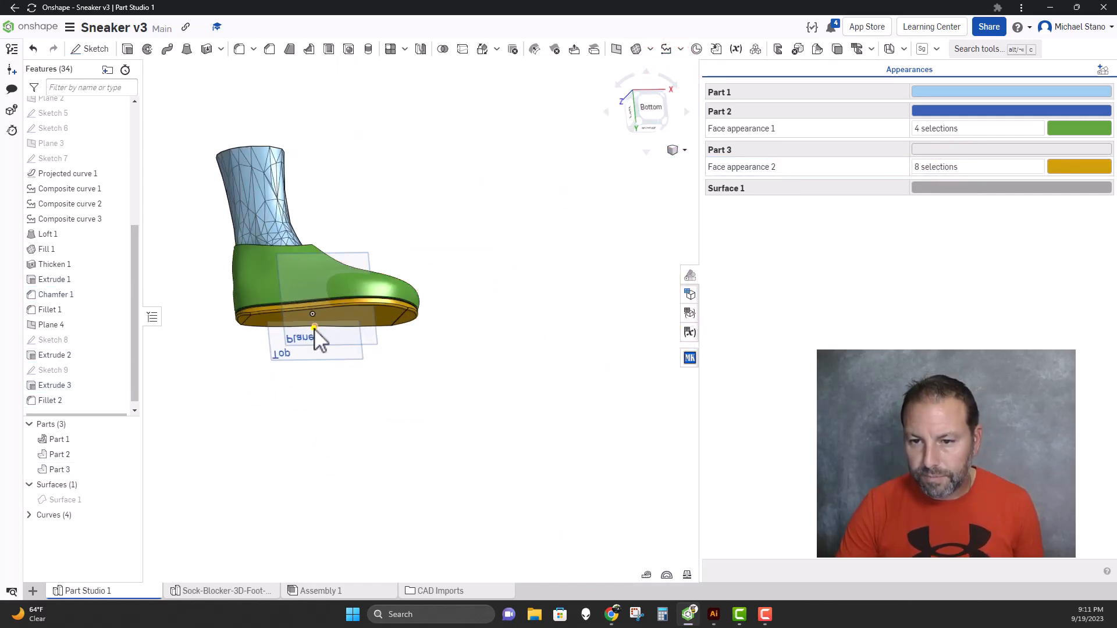
{"action": "left_click", "coordinate": [313, 329]}
{"action": "right_click_drag", "start_coordinate": [352, 367], "coordinate": [276, 356]}
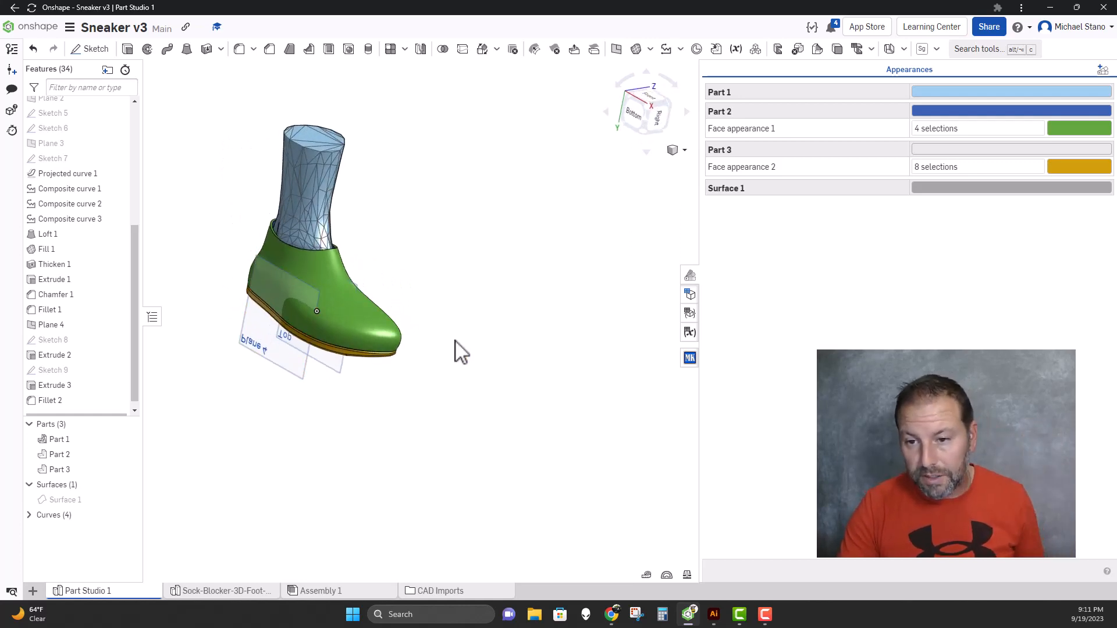
{"action": "scroll", "coordinate": [467, 336], "scroll_direction": "up", "scroll_amount": 4}
{"action": "right_click_drag", "start_coordinate": [377, 333], "coordinate": [414, 324]}
{"action": "middle_click_drag", "start_coordinate": [413, 324], "coordinate": [565, 306]}
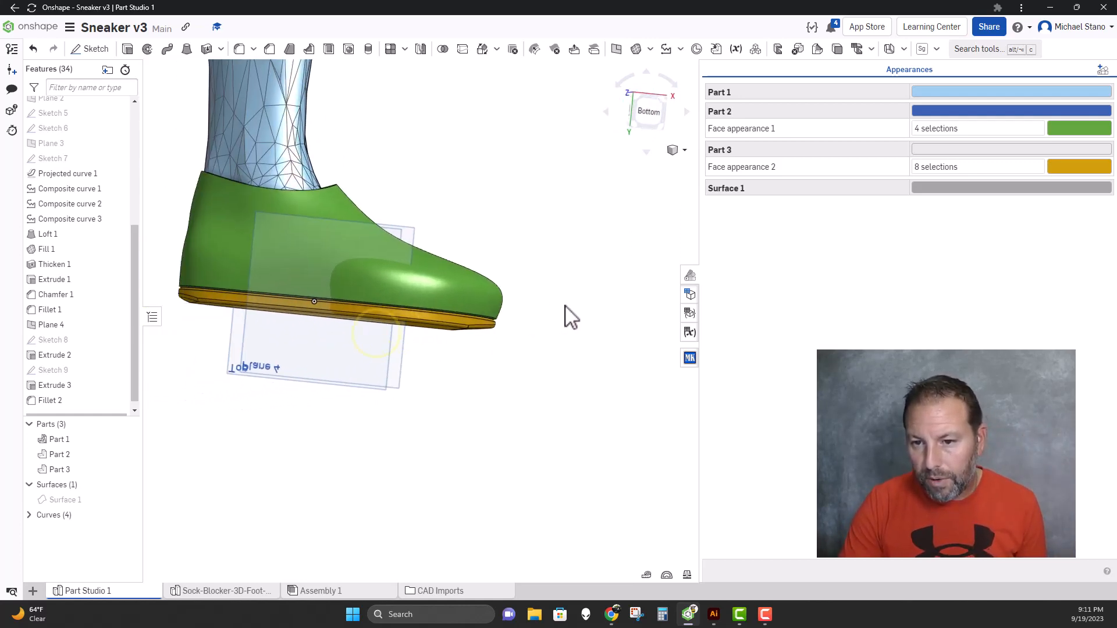
{"action": "right_click_drag", "start_coordinate": [565, 306], "coordinate": [532, 435]}
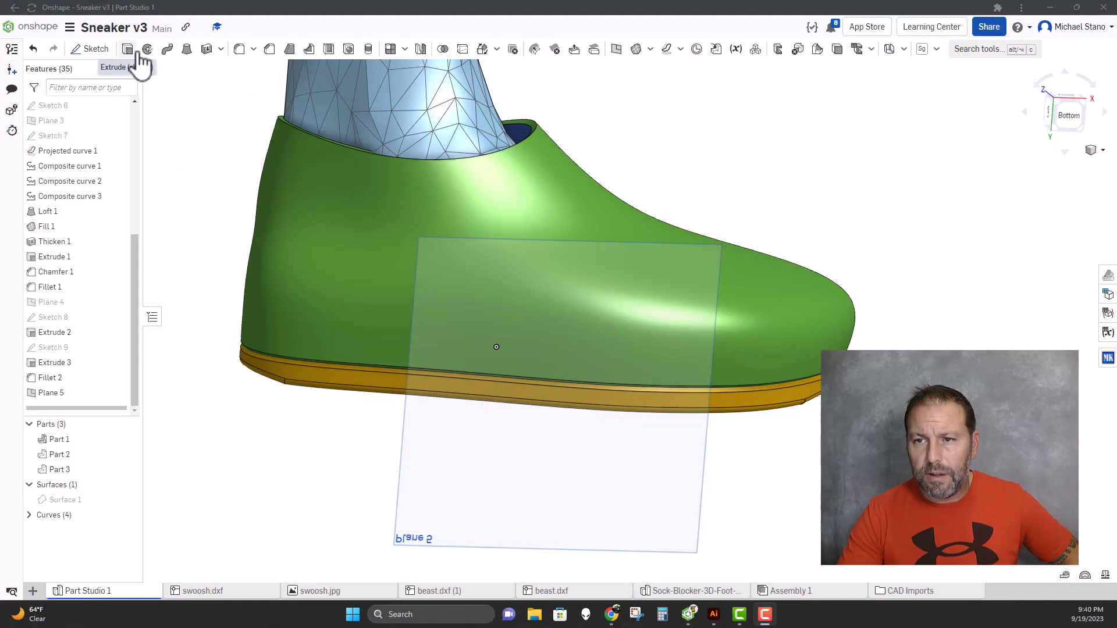
Start a sketch on Plane 5 and insert swoosh.dxf into it
{"action": "left_click", "coordinate": [98, 53]}
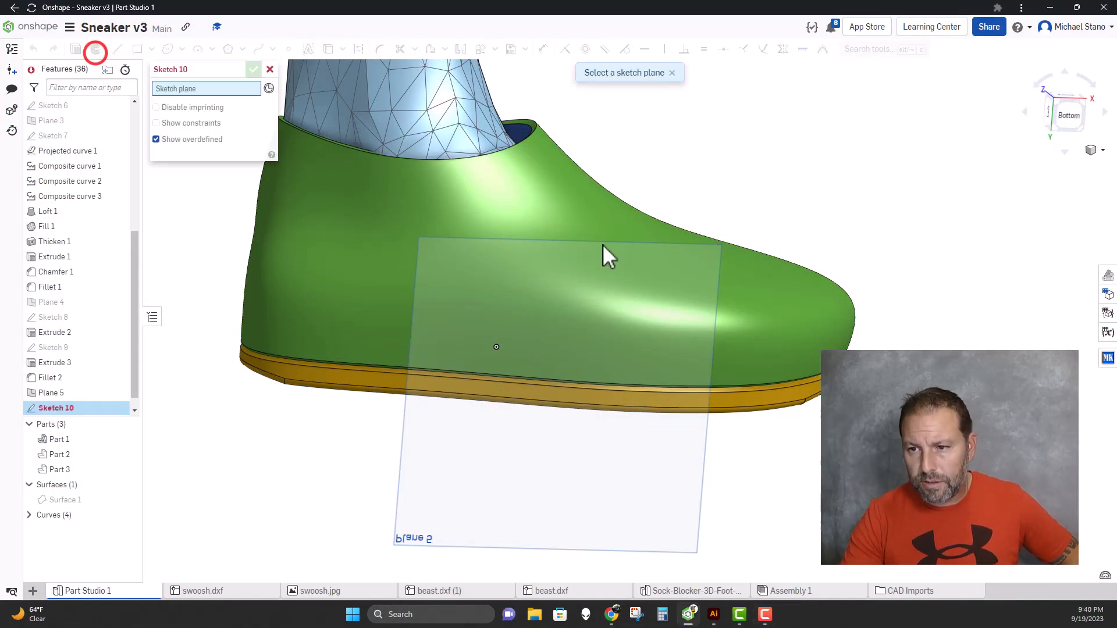
{"action": "left_click", "coordinate": [640, 258]}
{"action": "left_click", "coordinate": [510, 50]}
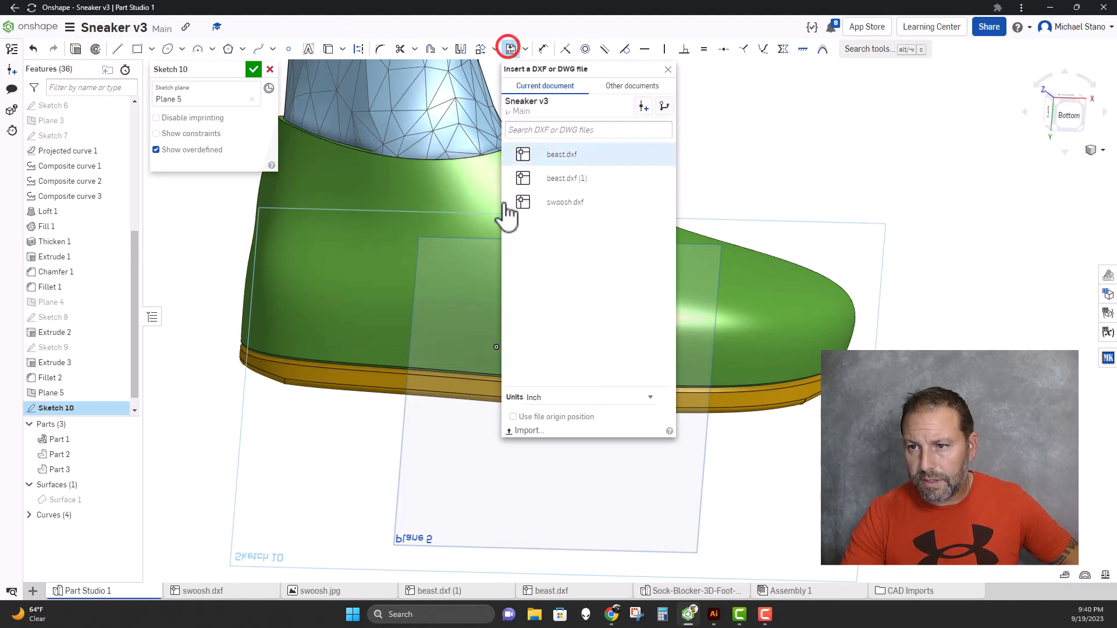
{"action": "left_click", "coordinate": [568, 204]}
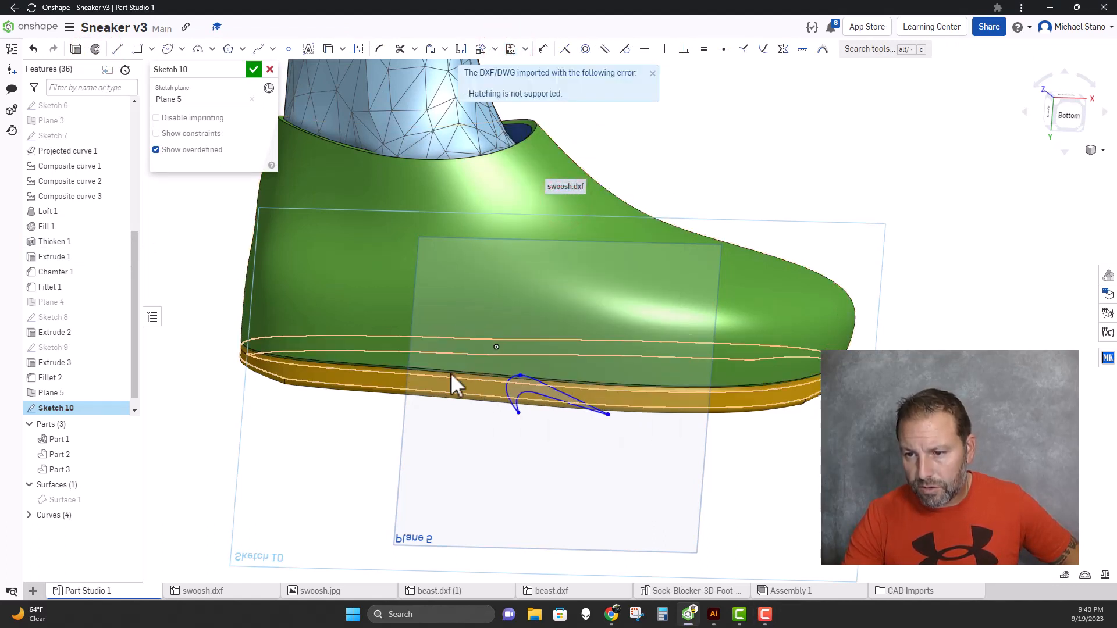
Transform all the swoosh curves, enlarging them and moving them up onto the side of the upper
{"action": "left_click_drag", "start_coordinate": [466, 320], "coordinate": [631, 452]}
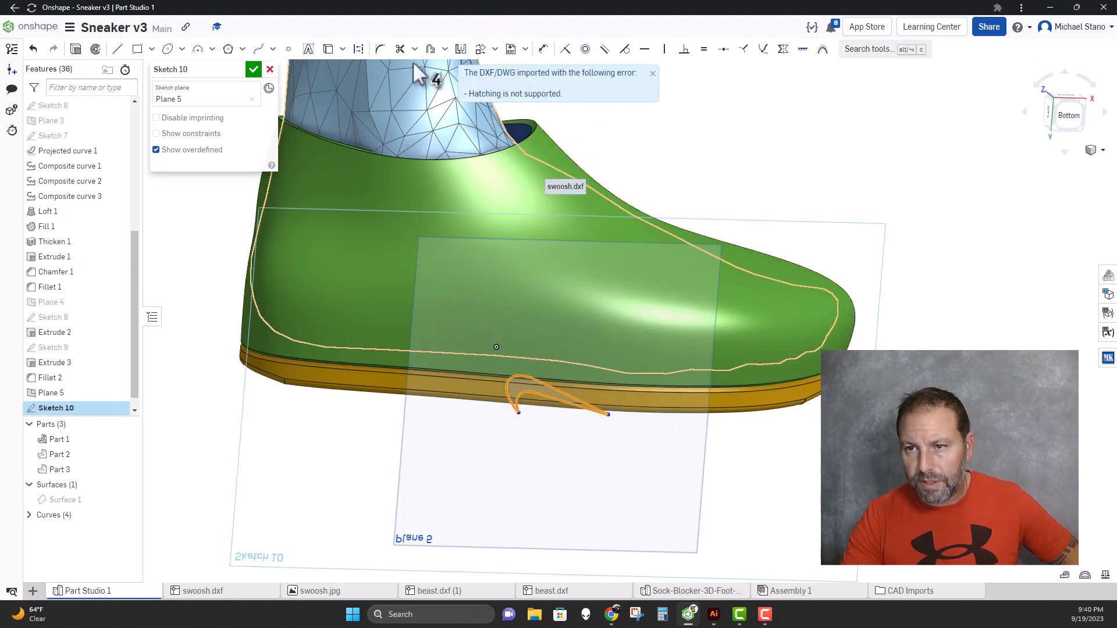
{"action": "left_click", "coordinate": [481, 49]}
{"action": "left_click_drag", "start_coordinate": [548, 411], "coordinate": [416, 225]}
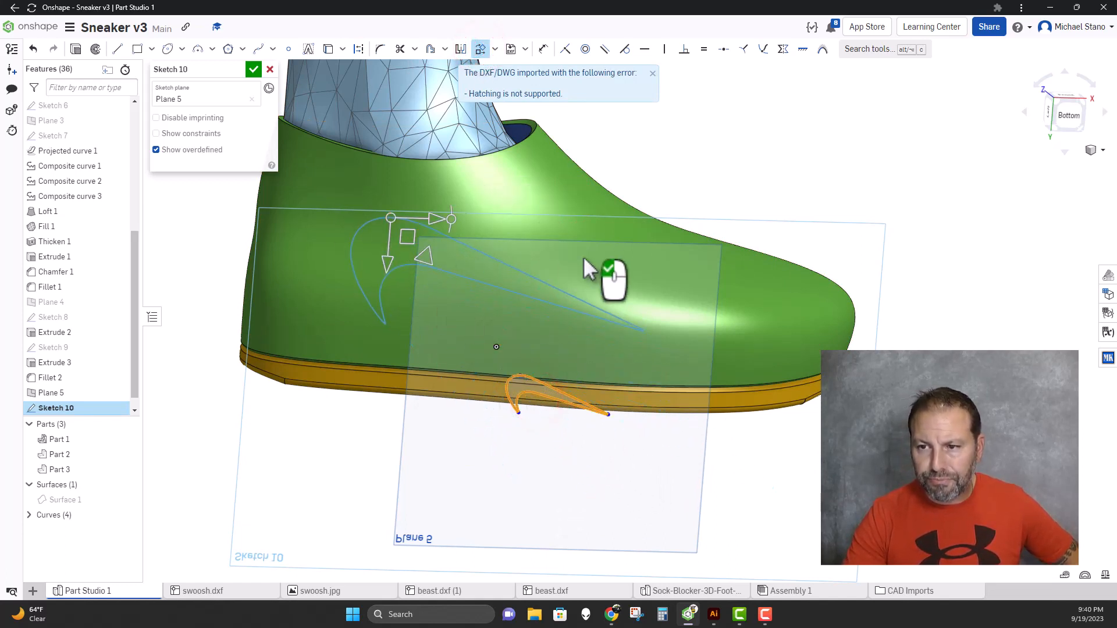
Rotate the swoosh 180 degrees within the sketch plane
{"action": "mouse_move", "coordinate": [584, 259]}
{"action": "right_mouse_down"}
{"action": "mouse_move", "coordinate": [598, 219]}
{"action": "mouse_move", "coordinate": [610, 228]}
{"action": "right_mouse_up"}
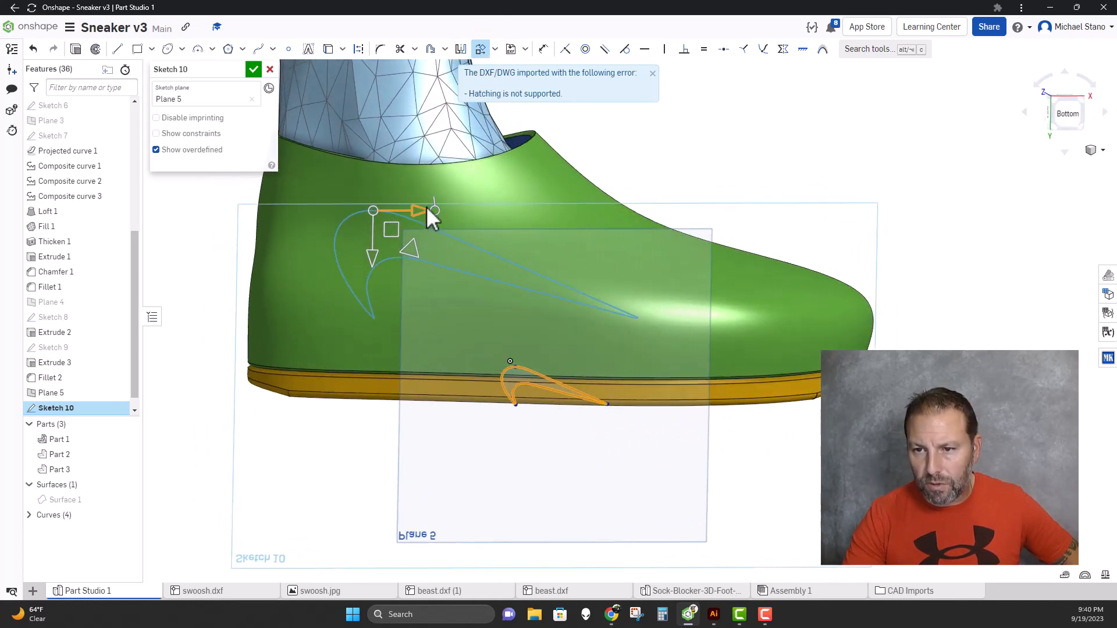
{"action": "mouse_move", "coordinate": [439, 207]}
{"action": "left_mouse_down"}
{"action": "mouse_move", "coordinate": [350, 253]}
{"action": "mouse_move", "coordinate": [312, 199]}
{"action": "left_mouse_up"}
{"action": "middle_click_drag", "start_coordinate": [333, 184], "coordinate": [439, 249]}
{"action": "type", "text": "180"}
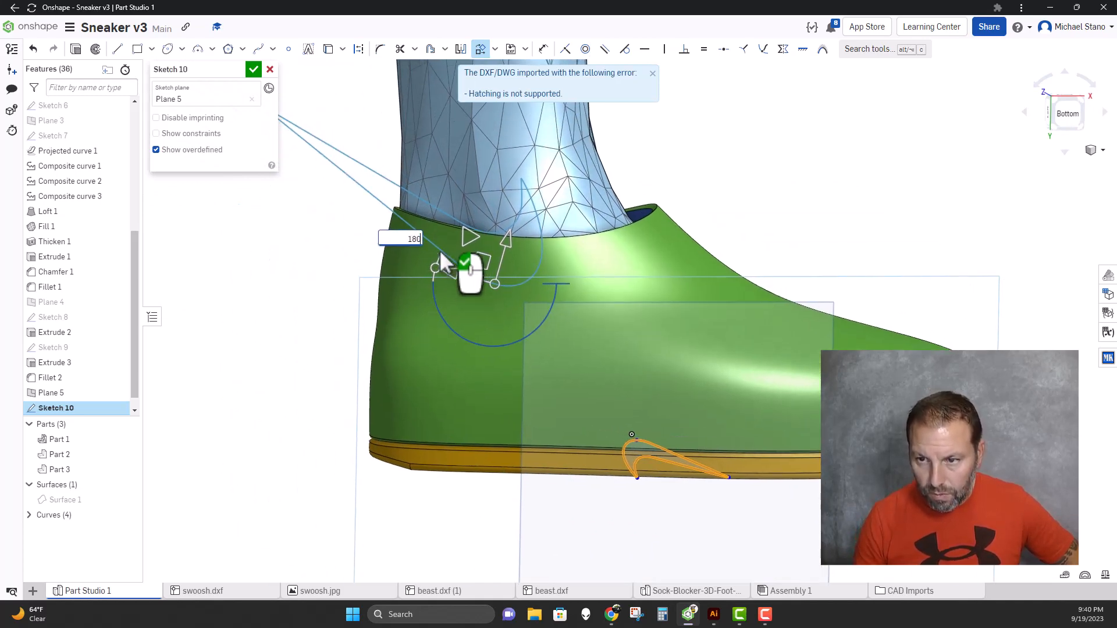
{"action": "key", "text": "Return"}
Move the rotated swoosh down onto the rear half of the upper's side and finish the sketch
{"action": "mouse_move", "coordinate": [476, 267]}
{"action": "left_mouse_down"}
{"action": "mouse_move", "coordinate": [540, 325]}
{"action": "mouse_move", "coordinate": [671, 394]}
{"action": "left_mouse_up"}
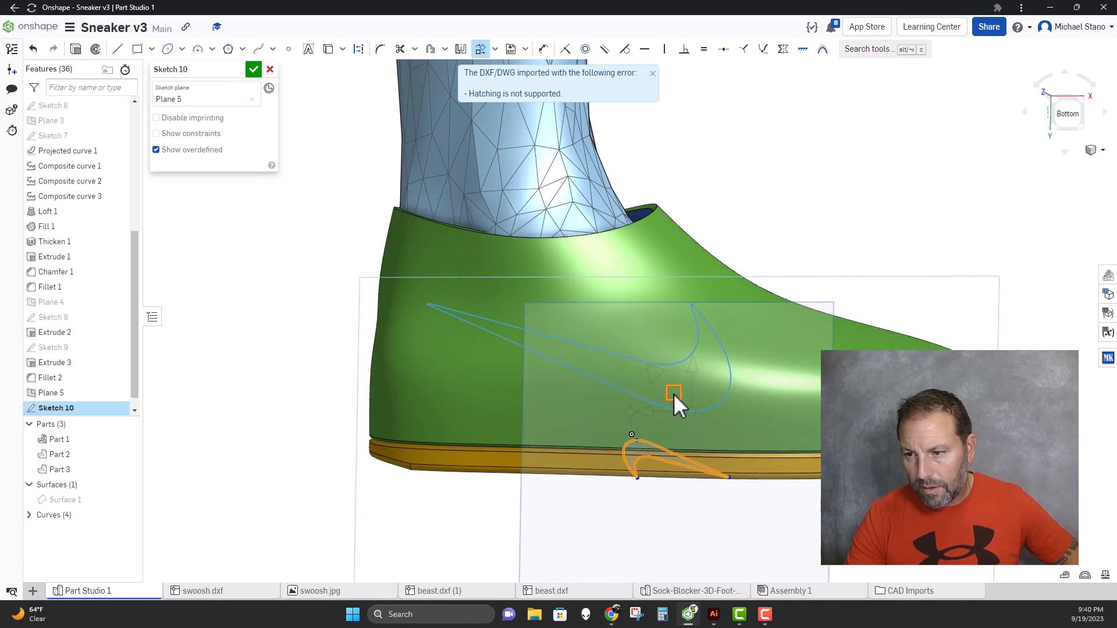
{"action": "mouse_move", "coordinate": [334, 277]}
{"action": "right_mouse_down"}
{"action": "mouse_move", "coordinate": [209, 269]}
{"action": "mouse_move", "coordinate": [306, 279]}
{"action": "right_mouse_up"}
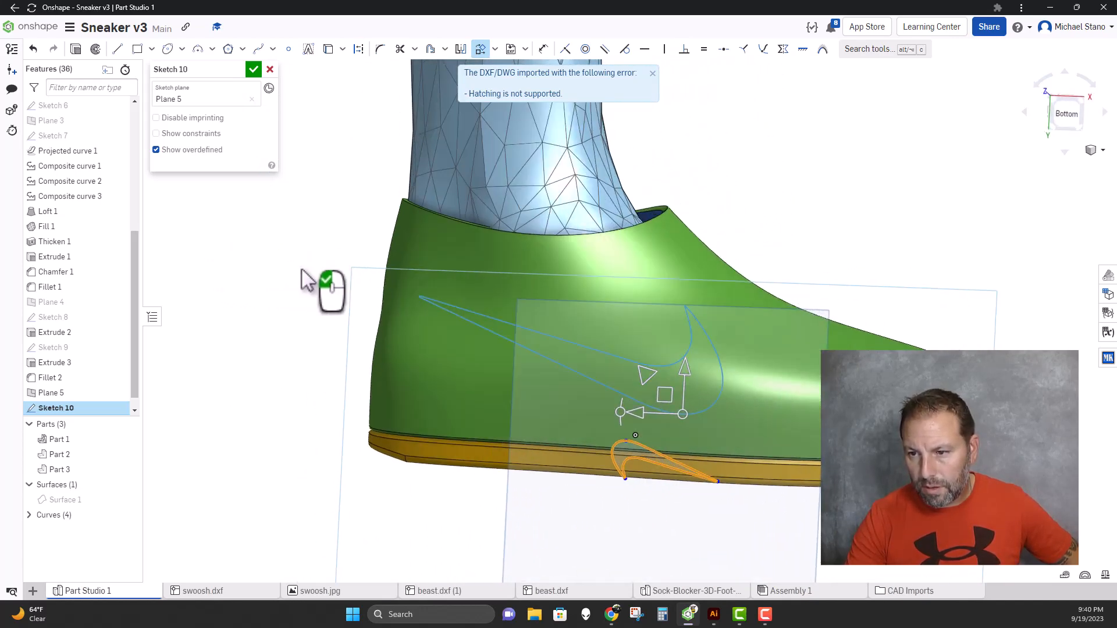
{"action": "left_click_drag", "start_coordinate": [665, 396], "coordinate": [651, 398]}
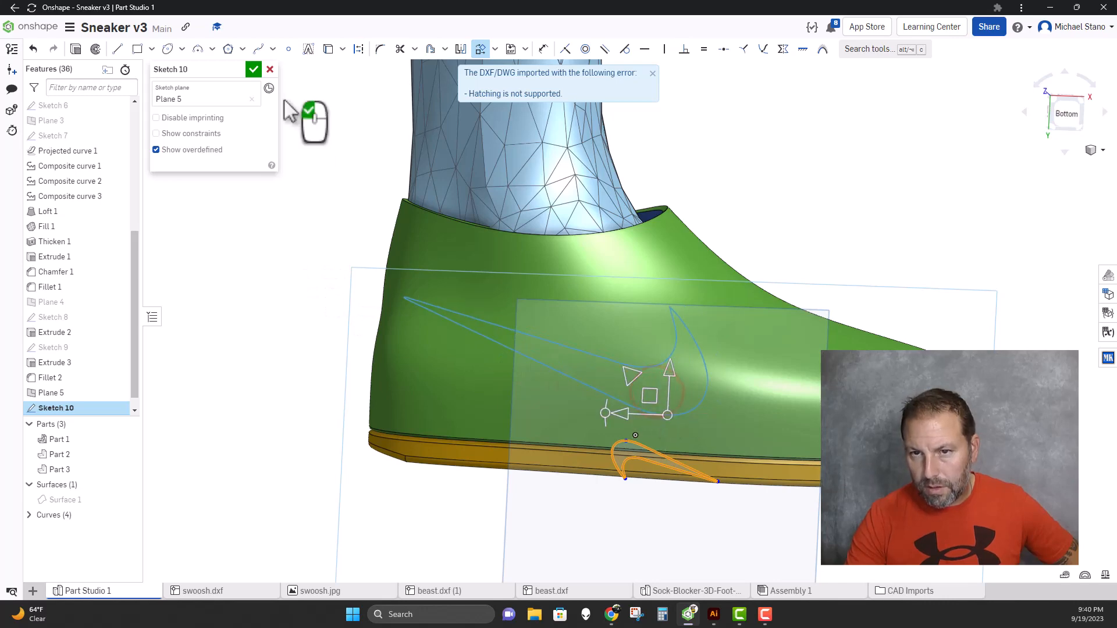
{"action": "left_click", "coordinate": [254, 70]}
{"action": "right_click_drag", "start_coordinate": [319, 309], "coordinate": [276, 287]}
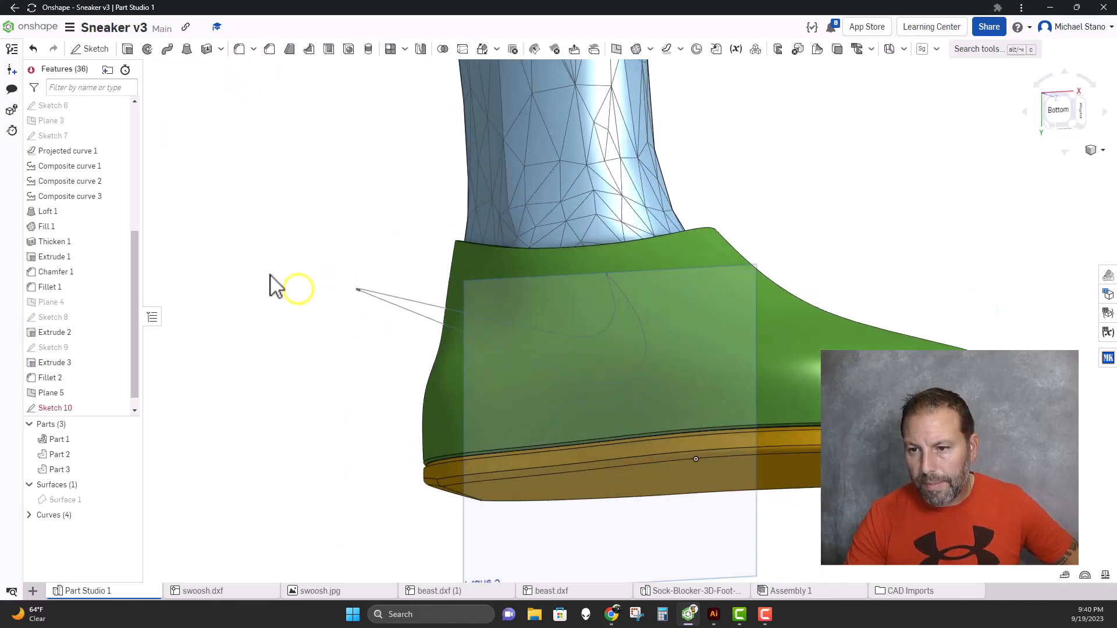
Hide Plane 5 and inspect the swoosh outline's pointed rear tip
{"action": "left_click", "coordinate": [118, 393]}
{"action": "scroll", "coordinate": [244, 395], "scroll_direction": "up", "scroll_amount": 2}
{"action": "scroll", "coordinate": [366, 280], "scroll_direction": "up", "scroll_amount": 4}
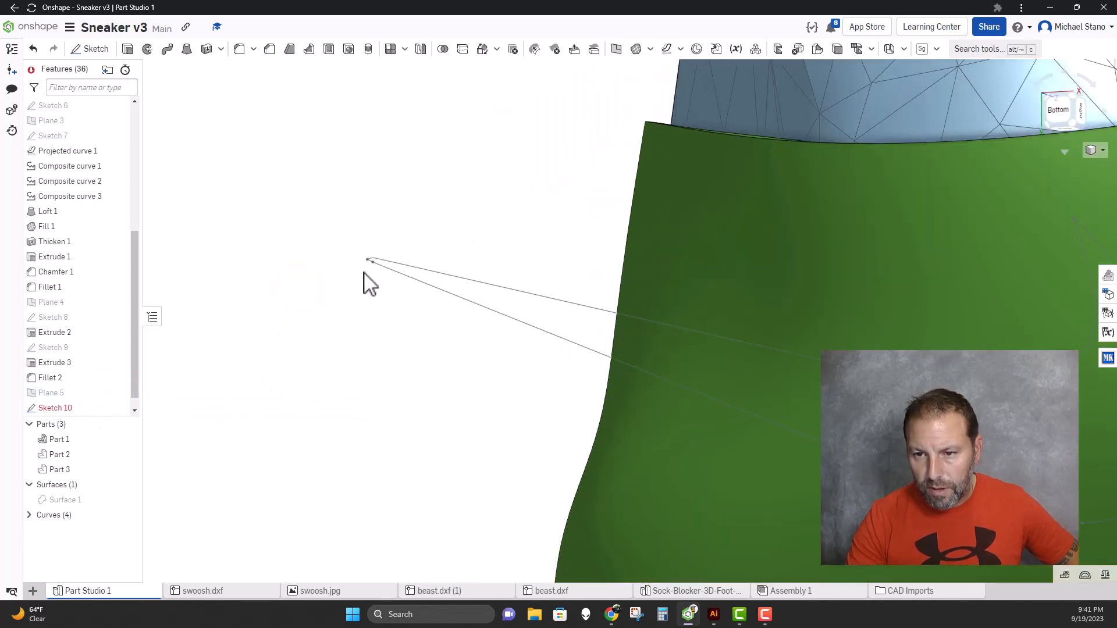
{"action": "scroll", "coordinate": [390, 299], "scroll_direction": "down", "scroll_amount": 5}
{"action": "right_click_drag", "start_coordinate": [345, 341], "coordinate": [399, 361]}
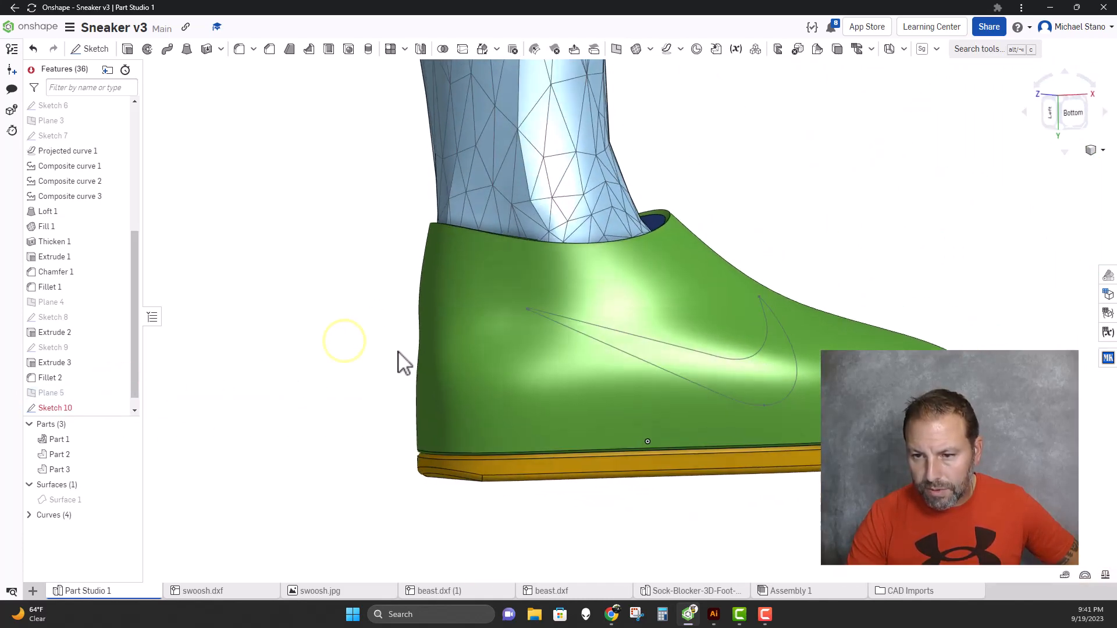
Reopen Sketch 10 and convert the swoosh's two long red curves to construction geometry
{"action": "double_click", "coordinate": [85, 407]}
{"action": "scroll", "coordinate": [479, 382], "scroll_direction": "up", "scroll_amount": 3}
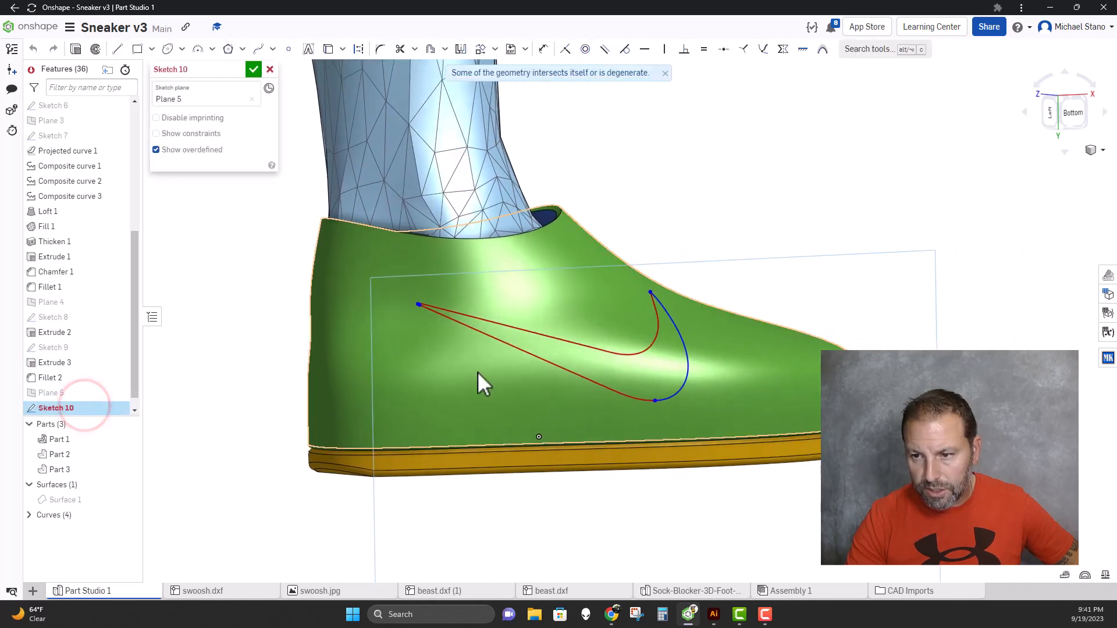
{"action": "scroll", "coordinate": [577, 381], "scroll_direction": "down", "scroll_amount": 1}
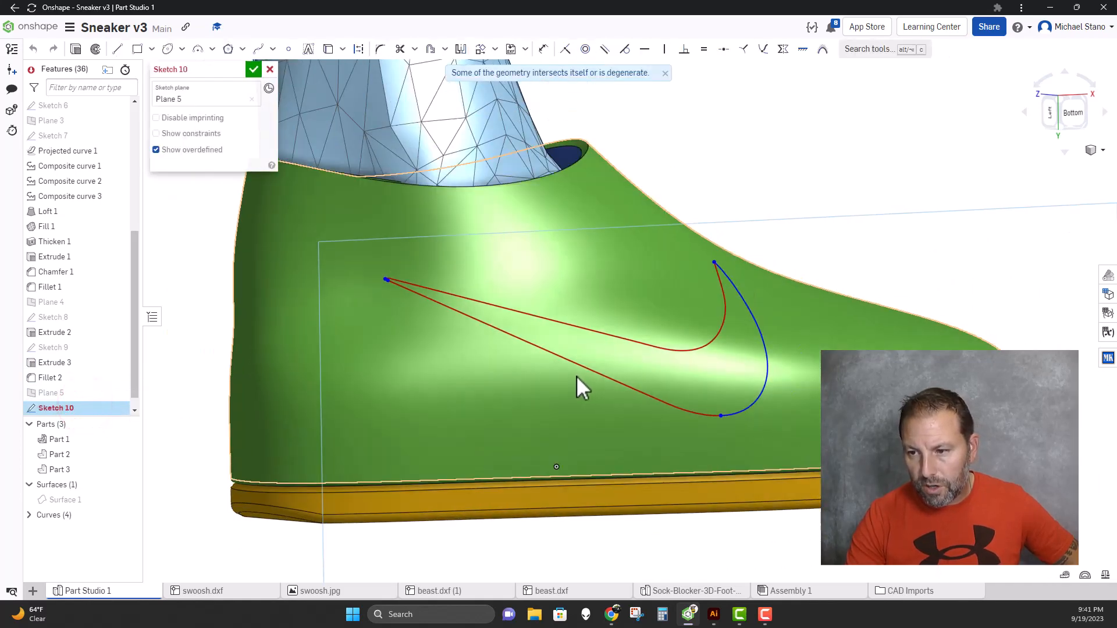
{"action": "left_click", "coordinate": [528, 342]}
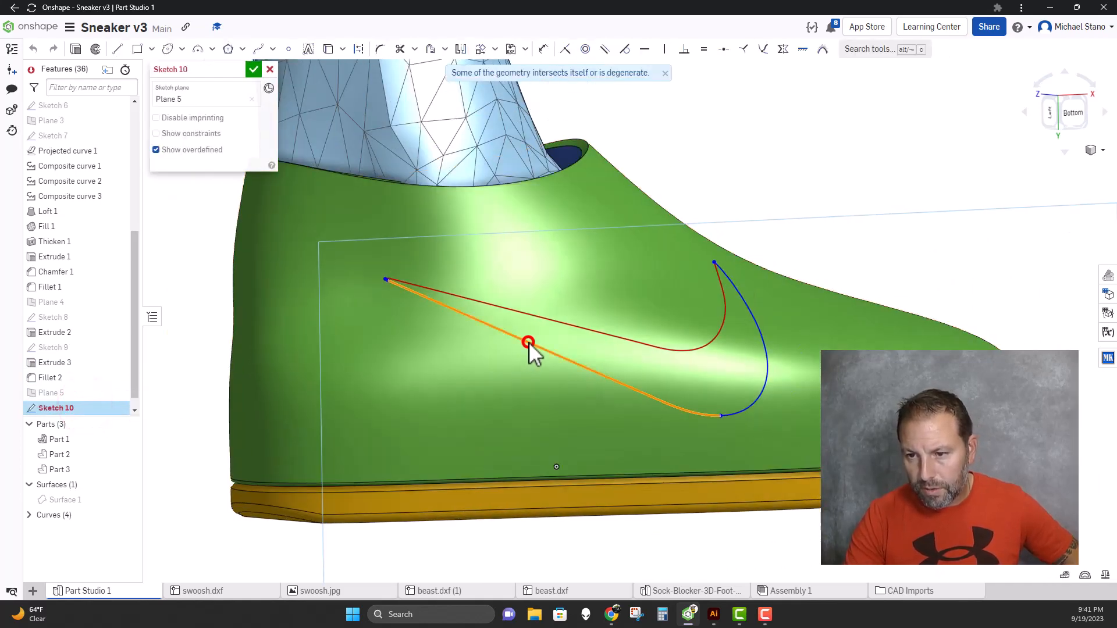
{"action": "left_click", "coordinate": [359, 48]}
{"action": "left_click", "coordinate": [496, 304]}
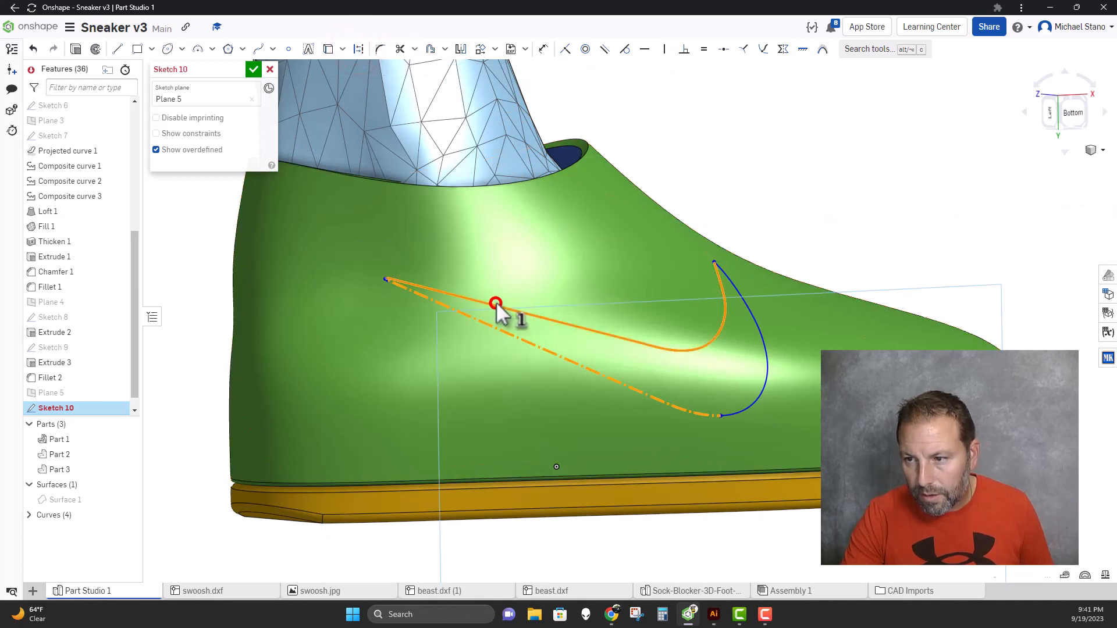
{"action": "left_click", "coordinate": [359, 49]}
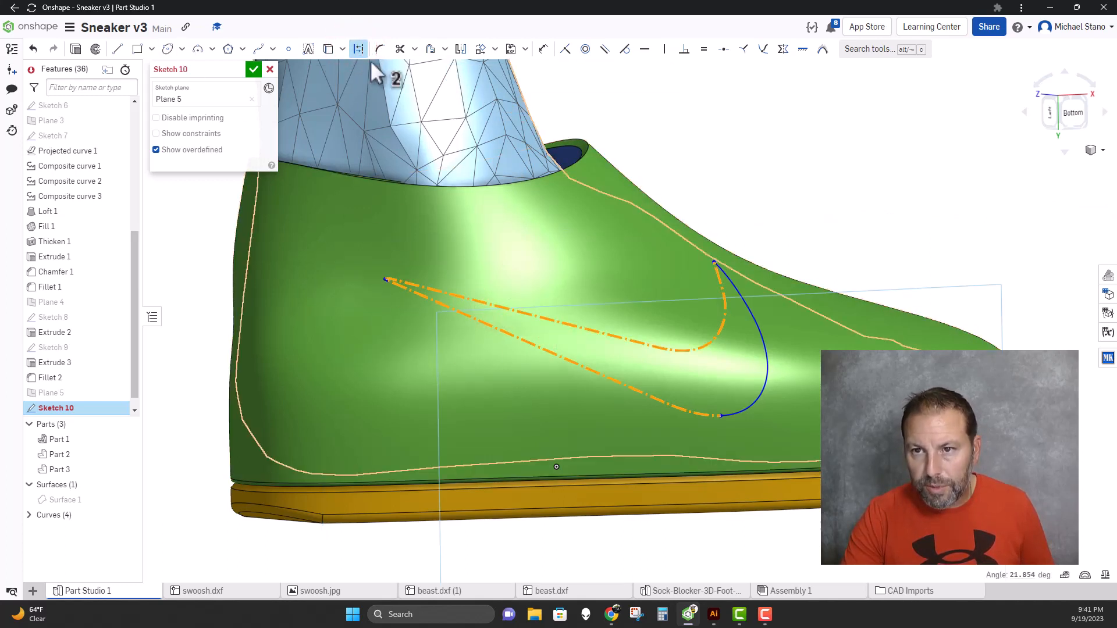
Trace the swoosh's lower construction curve with a regular spline from its front lower end to the rear tip
{"action": "left_click", "coordinate": [258, 49]}
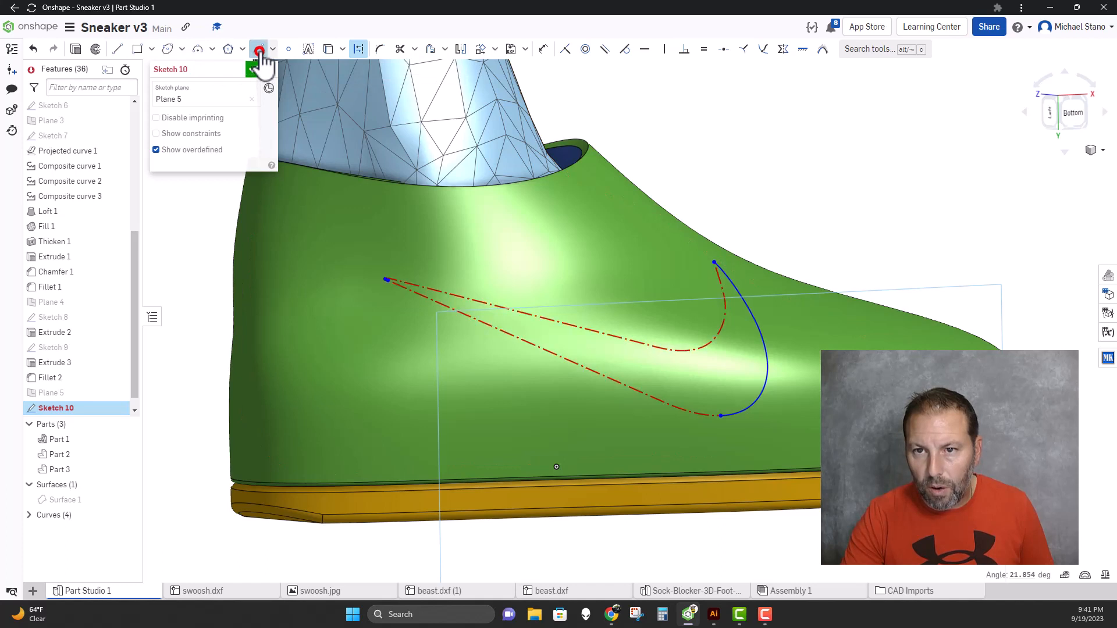
{"action": "left_click", "coordinate": [359, 49]}
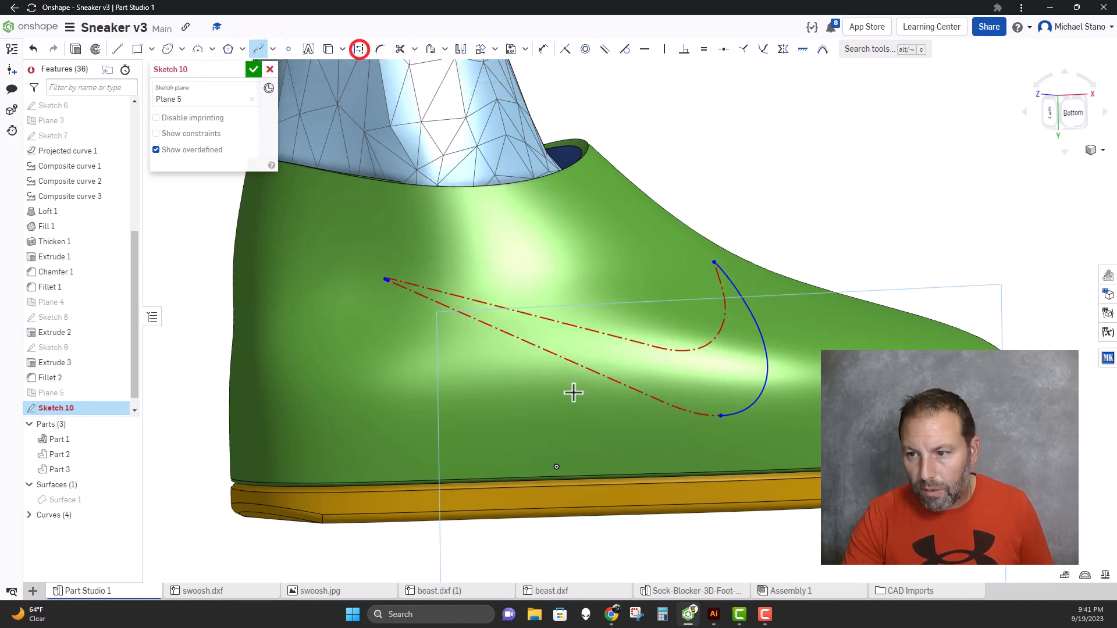
{"action": "left_click", "coordinate": [711, 417]}
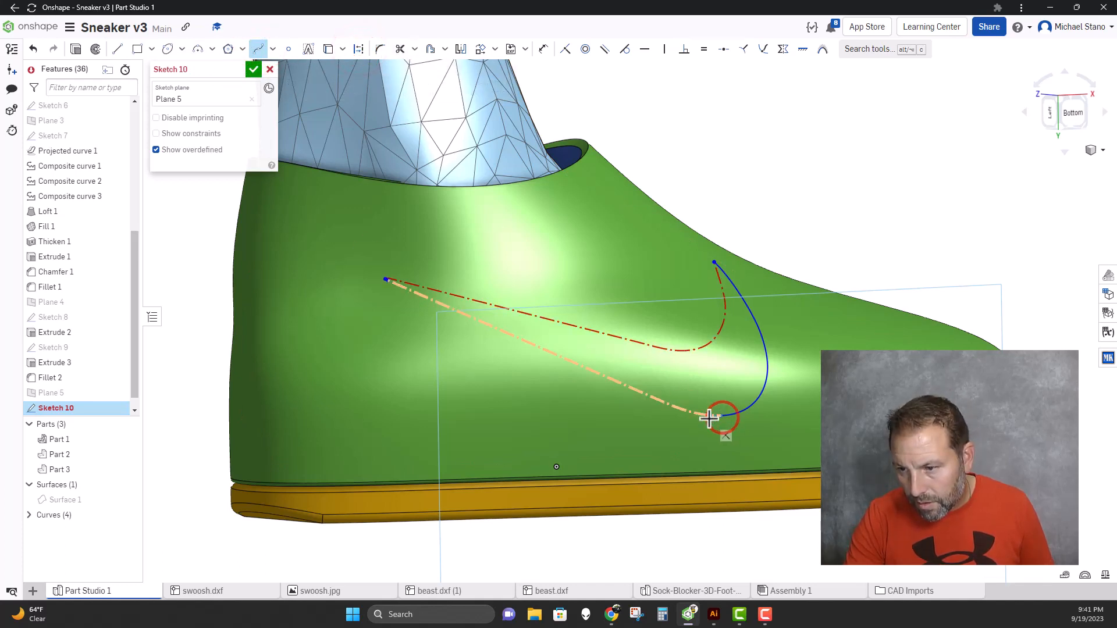
{"action": "left_click", "coordinate": [560, 356]}
{"action": "left_click", "coordinate": [468, 319]}
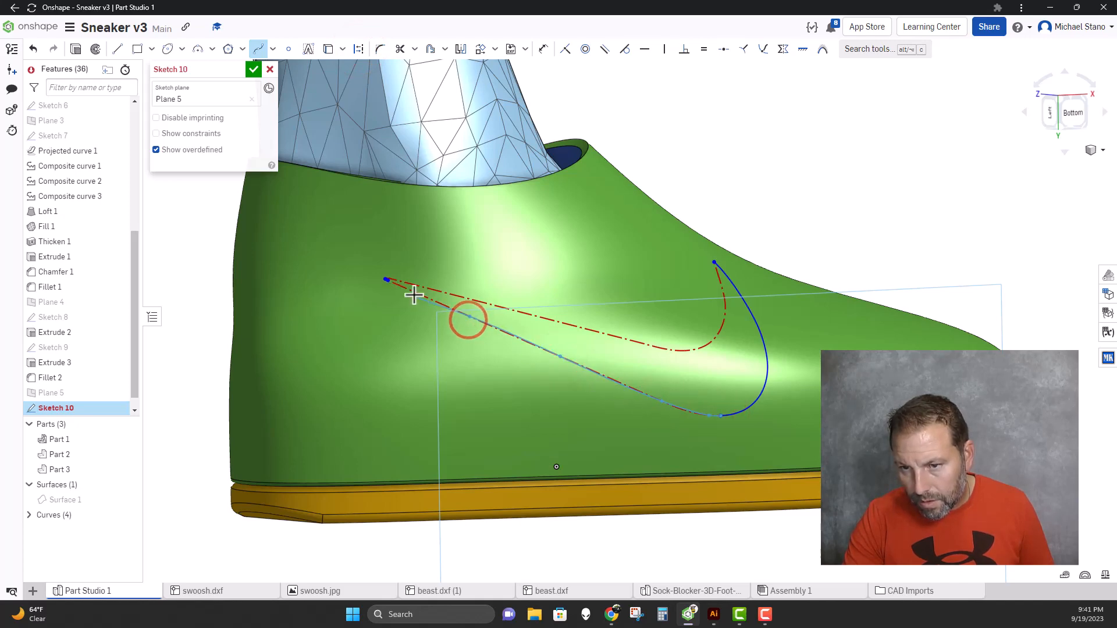
{"action": "scroll", "coordinate": [413, 295], "scroll_direction": "up", "scroll_amount": 3}
{"action": "left_click", "coordinate": [388, 281]}
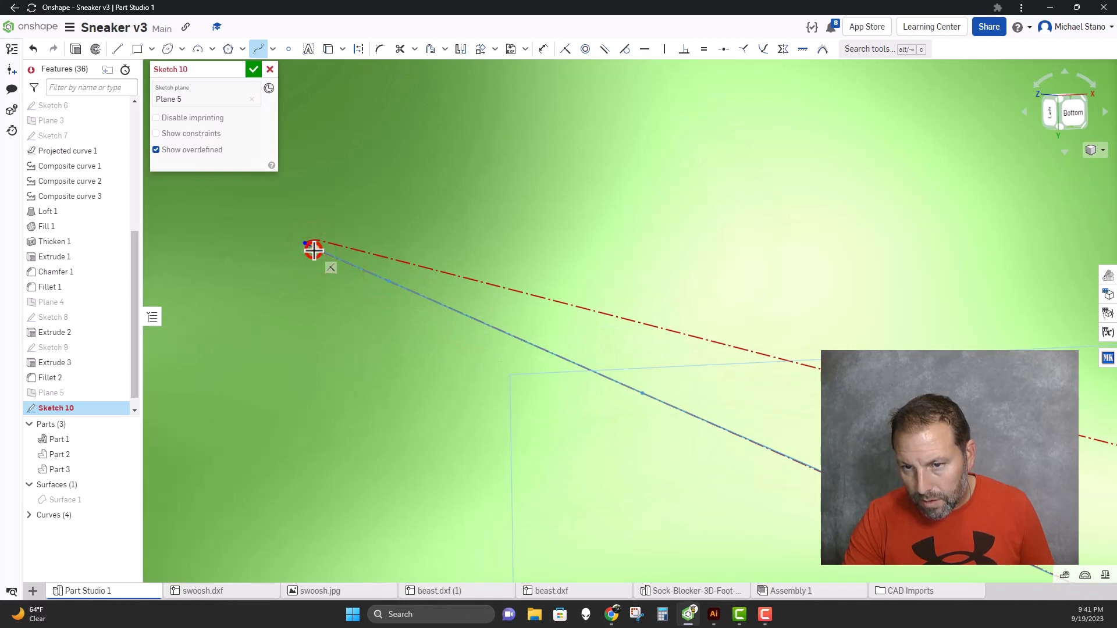
{"action": "left_click", "coordinate": [313, 250]}
{"action": "scroll", "coordinate": [269, 240], "scroll_direction": "down", "scroll_amount": 2}
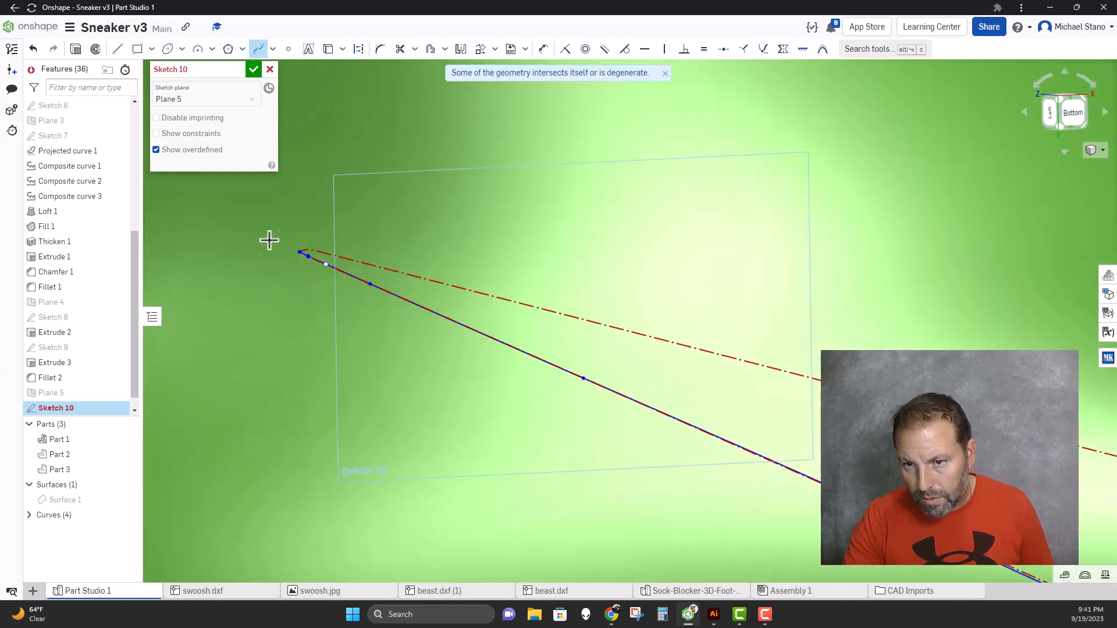
Trace the swoosh's upper construction curve with a second spline from the rear tip to the front upper point, and finish the sketch
{"action": "left_click", "coordinate": [299, 252]}
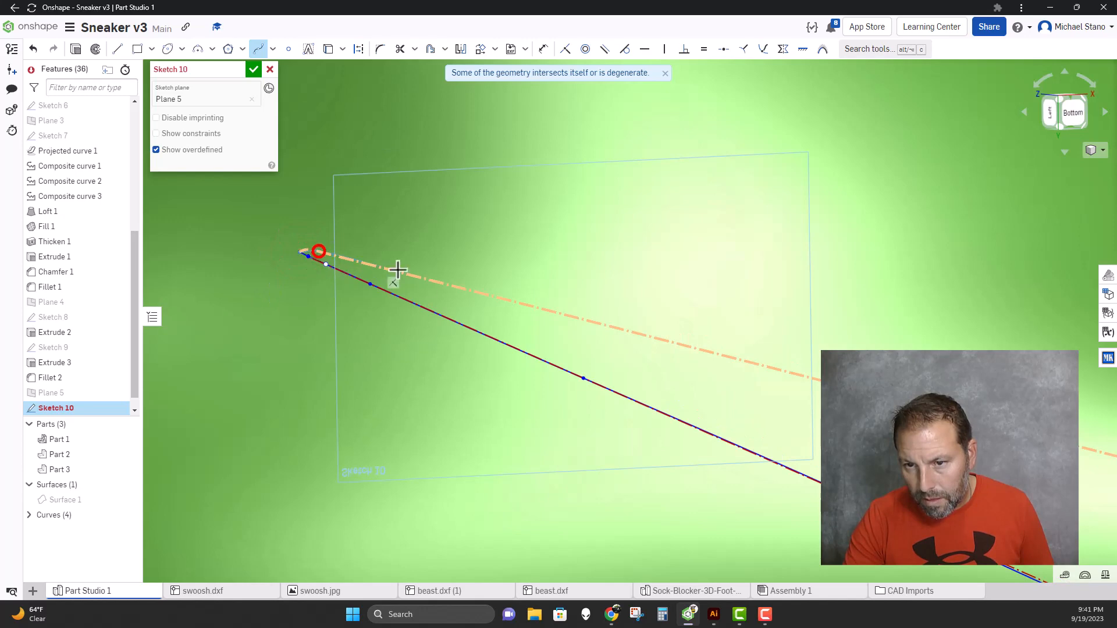
{"action": "scroll", "coordinate": [326, 292], "scroll_direction": "down", "scroll_amount": 3}
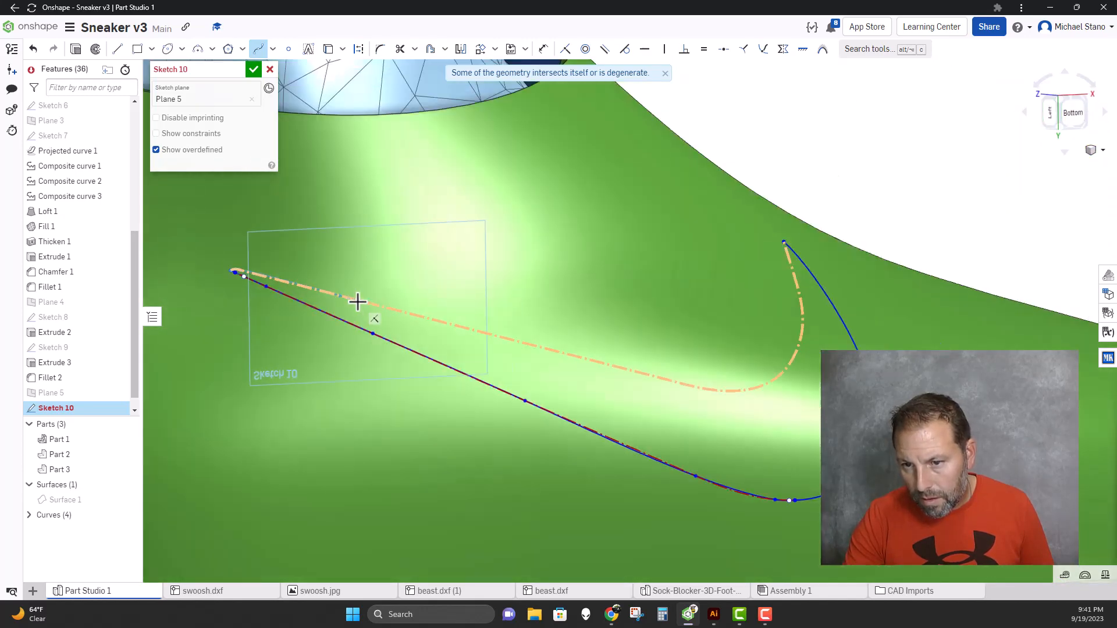
{"action": "left_click", "coordinate": [577, 356]}
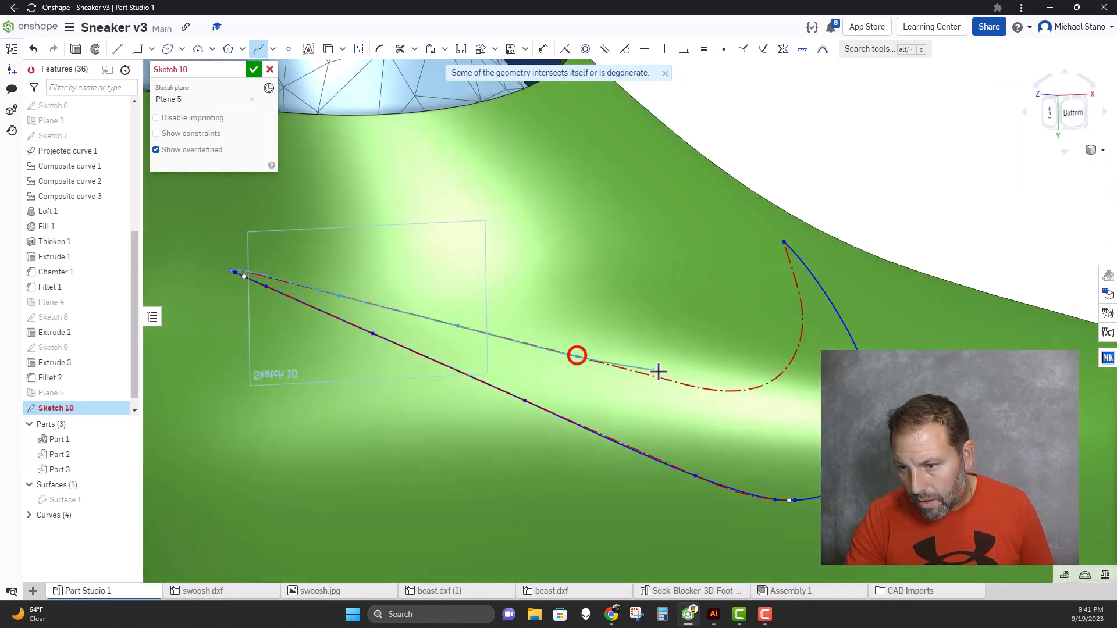
{"action": "left_click", "coordinate": [686, 386]}
{"action": "left_click", "coordinate": [745, 390]}
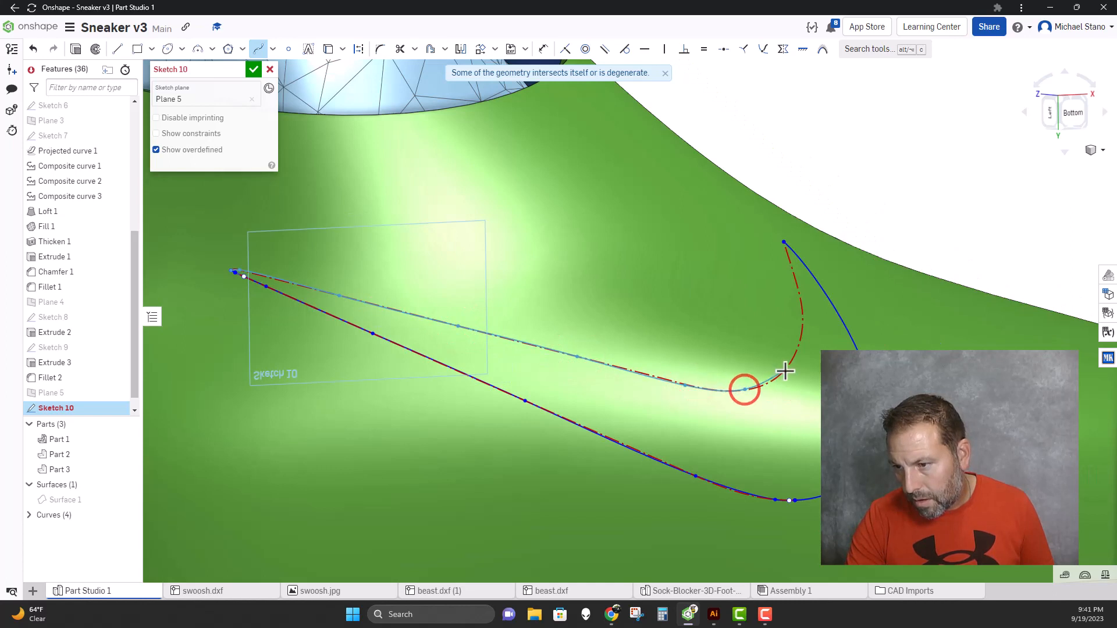
{"action": "left_click", "coordinate": [787, 370]}
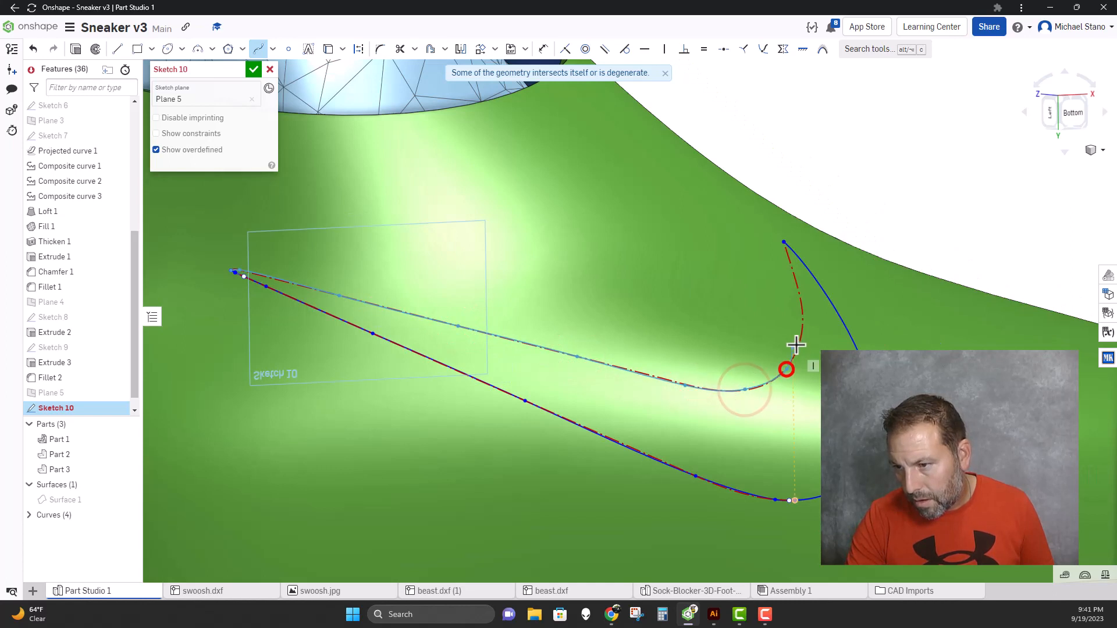
{"action": "left_click", "coordinate": [797, 291]}
{"action": "double_click", "coordinate": [784, 245]}
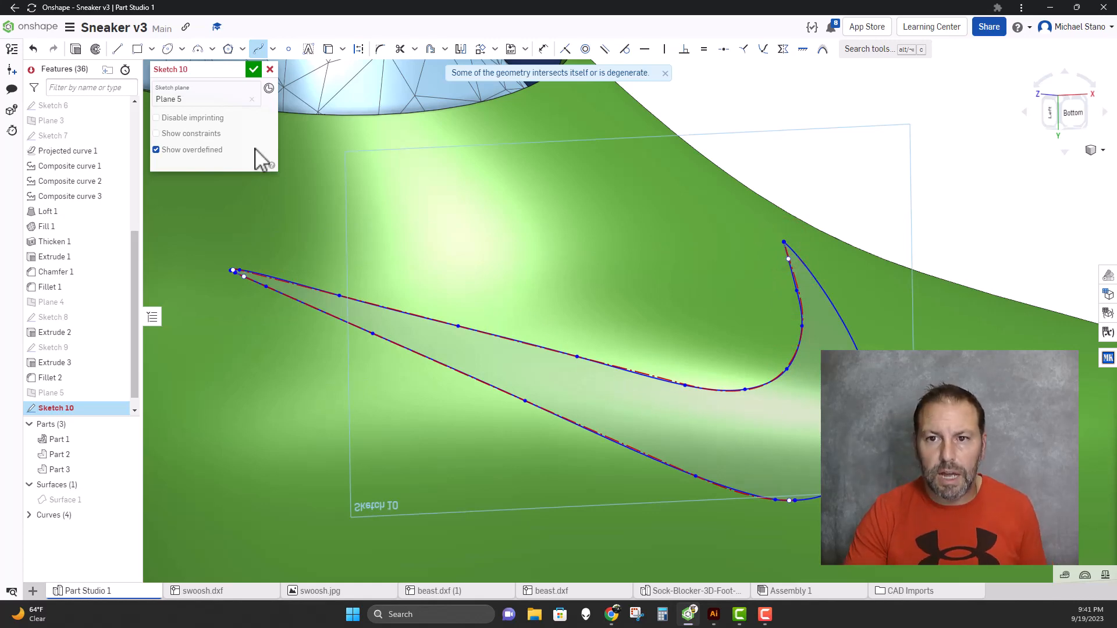
{"action": "left_click", "coordinate": [254, 69]}
In Sketch 10, move the entire swoosh horizontally about 0.43 in toward the toe and finish the sketch
{"action": "scroll", "coordinate": [387, 381], "scroll_direction": "down", "scroll_amount": 5}
{"action": "left_click", "coordinate": [429, 388]}
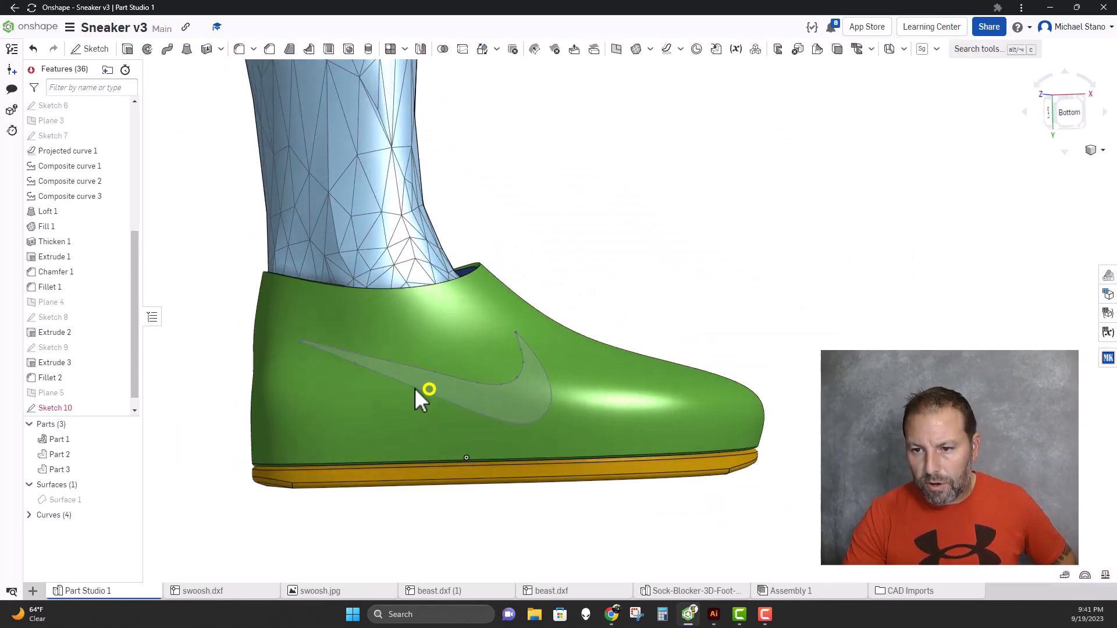
{"action": "left_click", "coordinate": [1070, 112]}
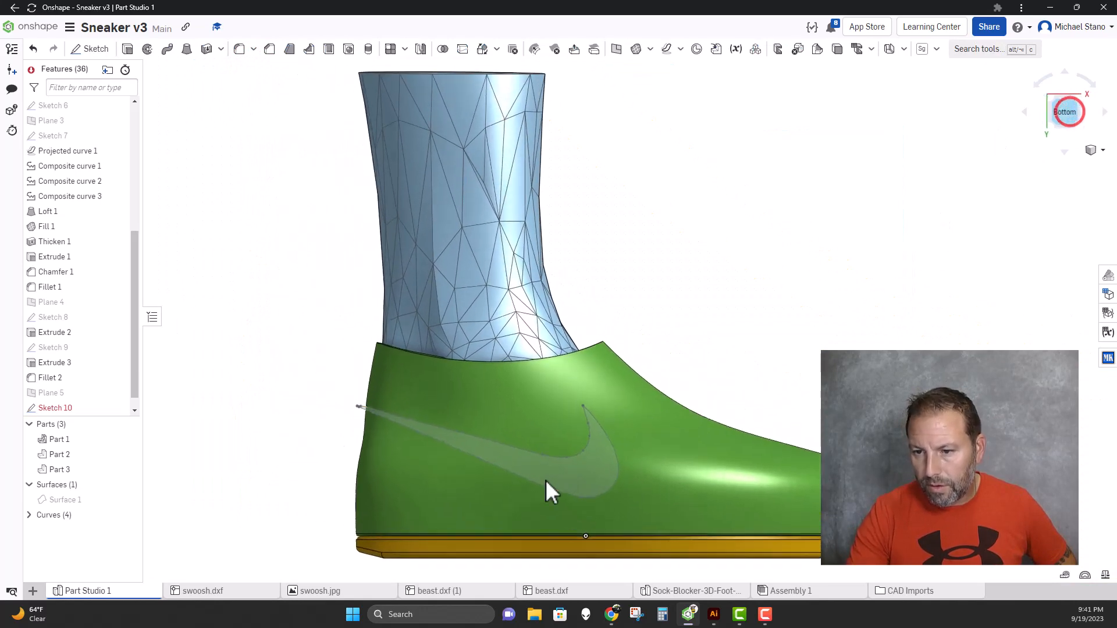
{"action": "mouse_move", "coordinate": [406, 453]}
{"action": "right_mouse_down"}
{"action": "mouse_move", "coordinate": [445, 459]}
{"action": "mouse_move", "coordinate": [420, 455]}
{"action": "right_mouse_up"}
{"action": "left_click", "coordinate": [1073, 118]}
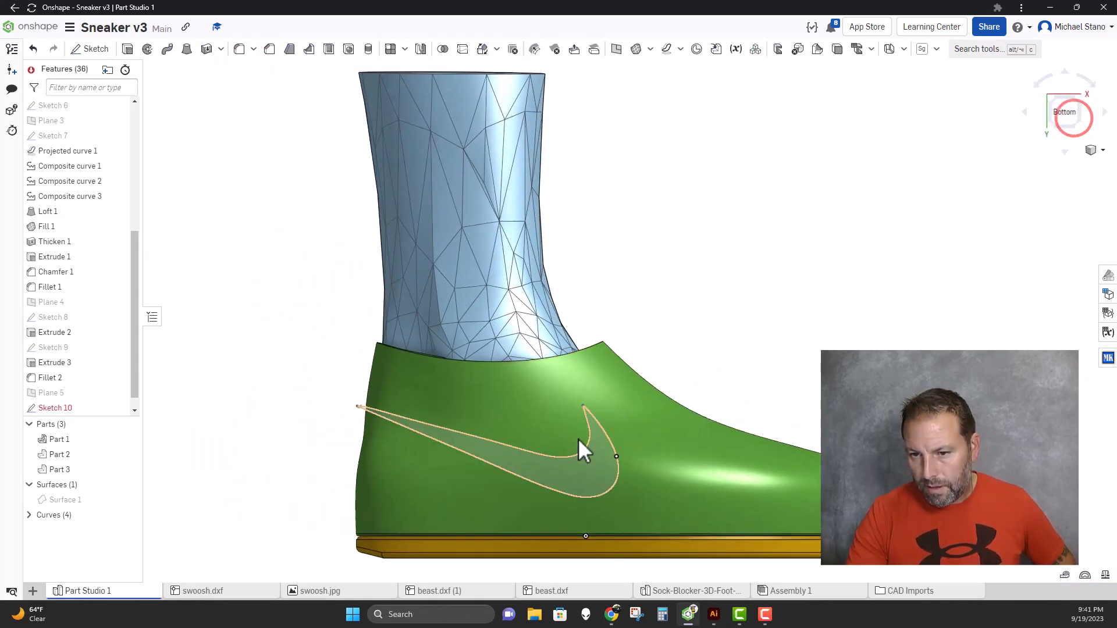
{"action": "double_click", "coordinate": [75, 408]}
{"action": "mouse_move", "coordinate": [244, 305]}
{"action": "left_mouse_down"}
{"action": "mouse_move", "coordinate": [287, 407]}
{"action": "mouse_move", "coordinate": [629, 506]}
{"action": "left_mouse_up"}
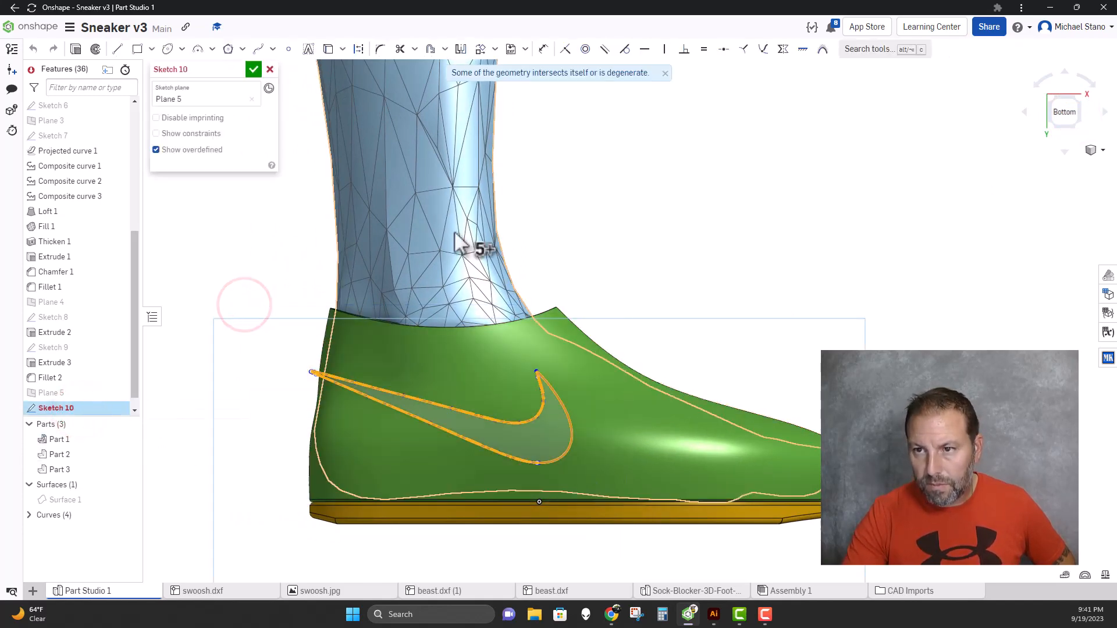
{"action": "left_click", "coordinate": [480, 49]}
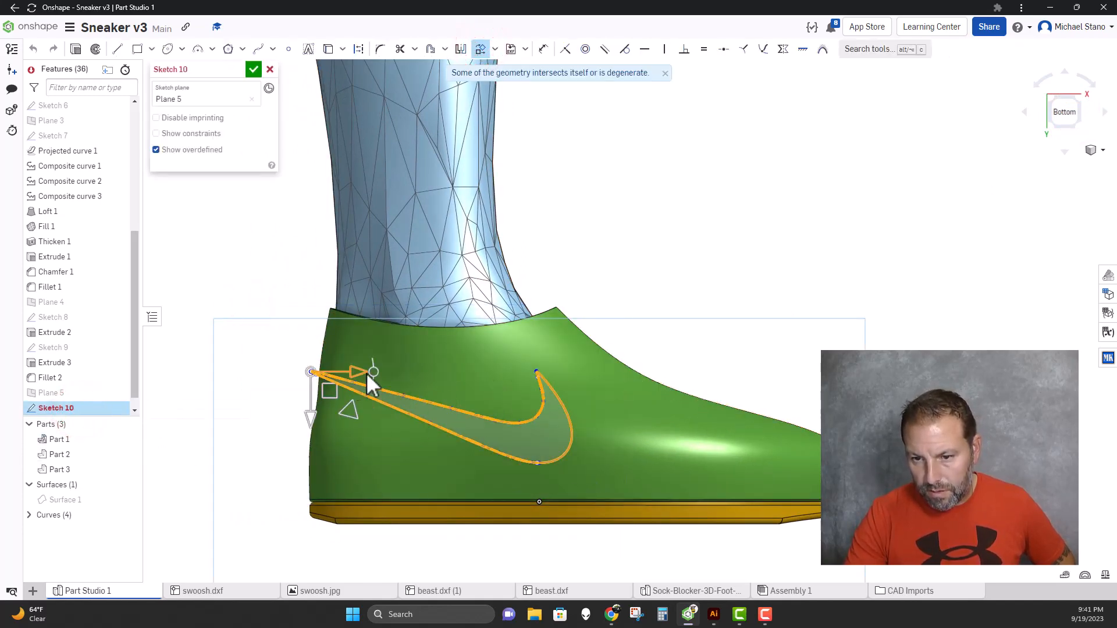
{"action": "left_click_drag", "start_coordinate": [367, 373], "coordinate": [386, 375]}
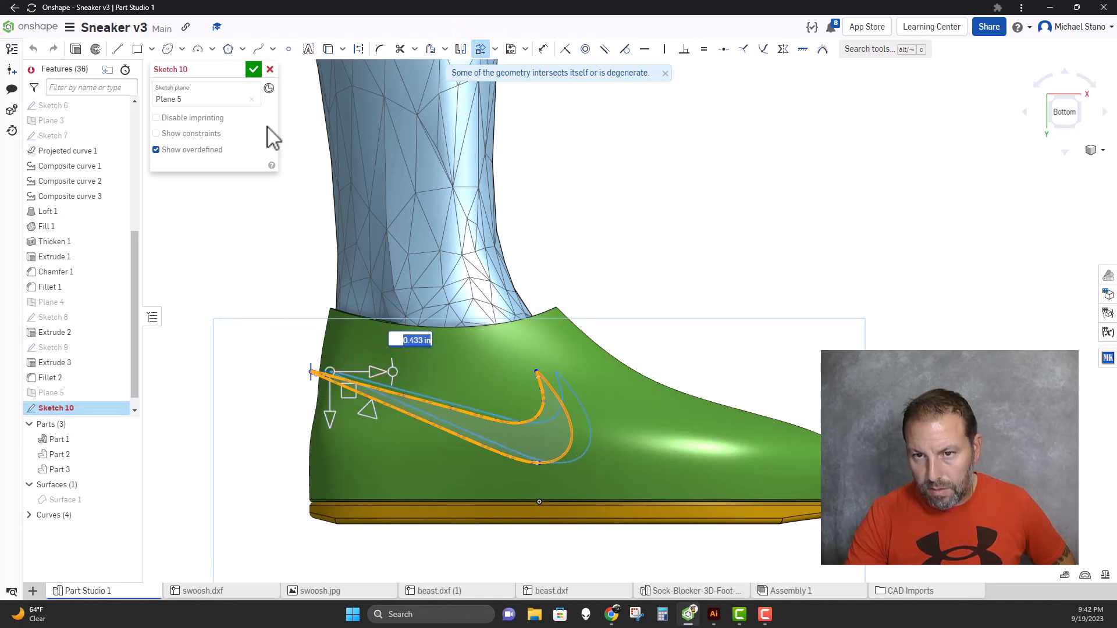
{"action": "left_click", "coordinate": [254, 70]}
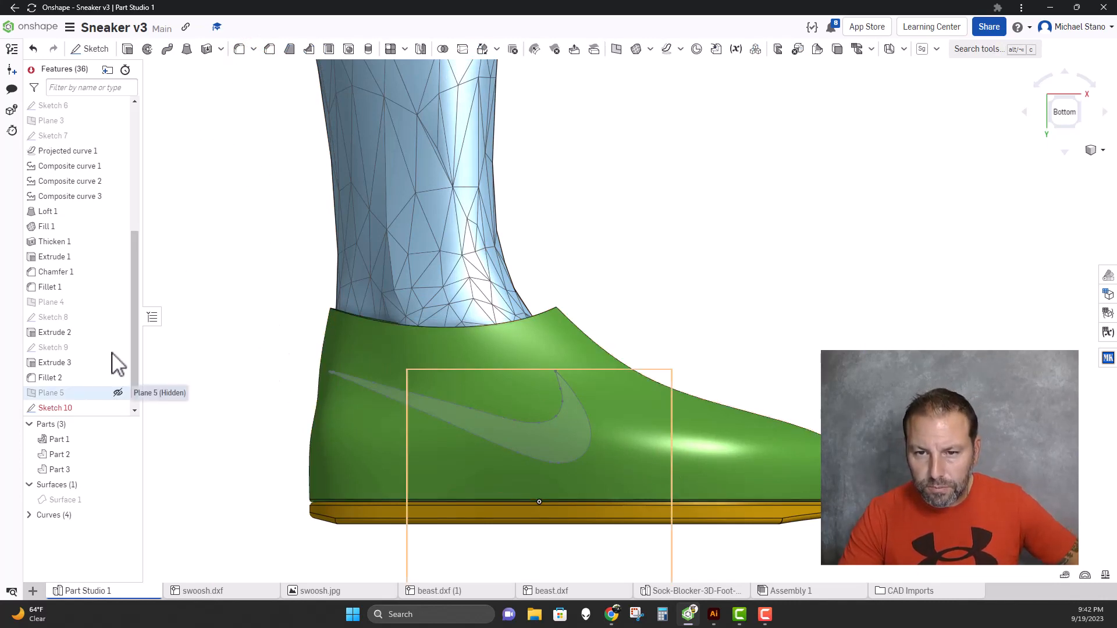
Create a curve-to-face projection of all Sketch 10 swoosh edges onto the upper's outer face, using Normal to target
{"action": "left_click", "coordinate": [668, 49]}
{"action": "left_click", "coordinate": [246, 85]}
{"action": "mouse_move", "coordinate": [294, 351]}
{"action": "left_mouse_down"}
{"action": "mouse_move", "coordinate": [295, 362]}
{"action": "mouse_move", "coordinate": [550, 433]}
{"action": "mouse_move", "coordinate": [612, 474]}
{"action": "left_mouse_up"}
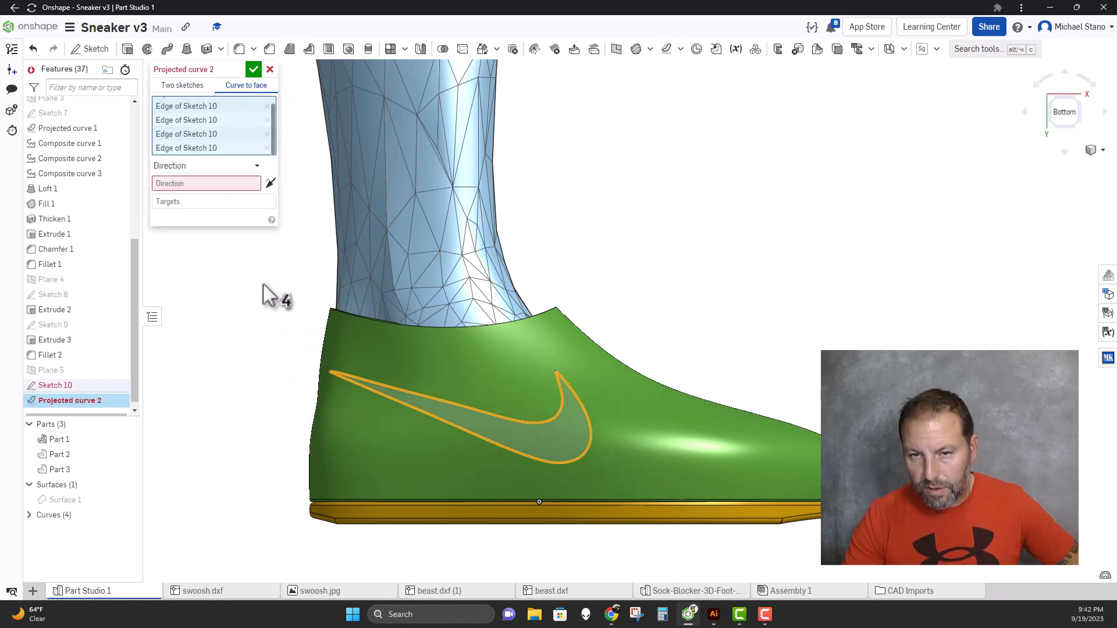
{"action": "left_click", "coordinate": [225, 167]}
{"action": "left_click", "coordinate": [214, 200]}
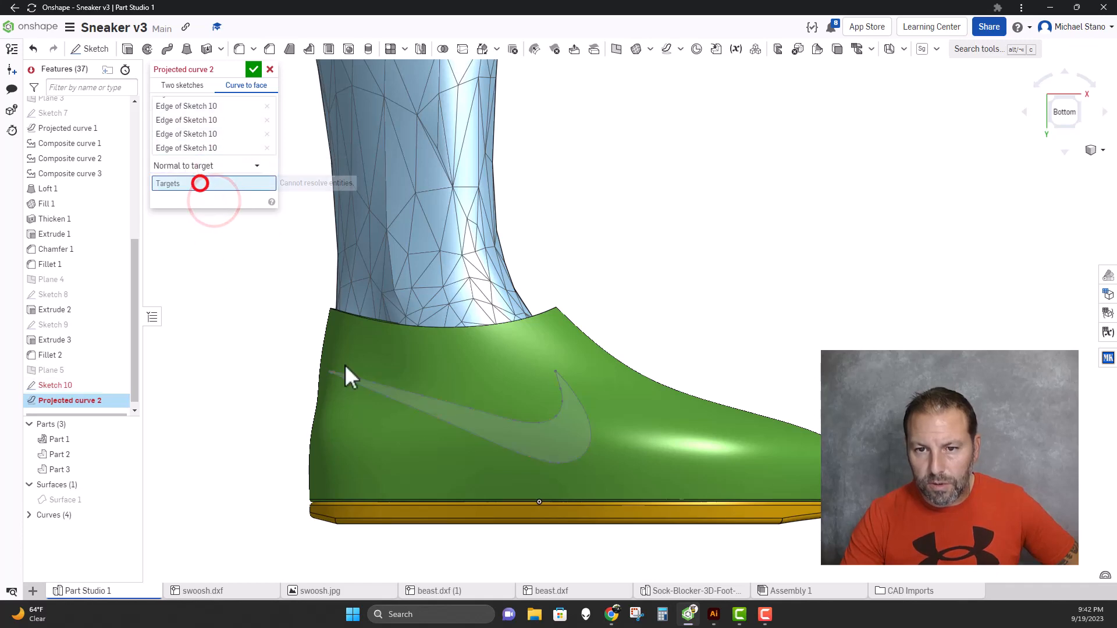
{"action": "left_click", "coordinate": [641, 435]}
{"action": "right_click_drag", "start_coordinate": [252, 370], "coordinate": [183, 383]}
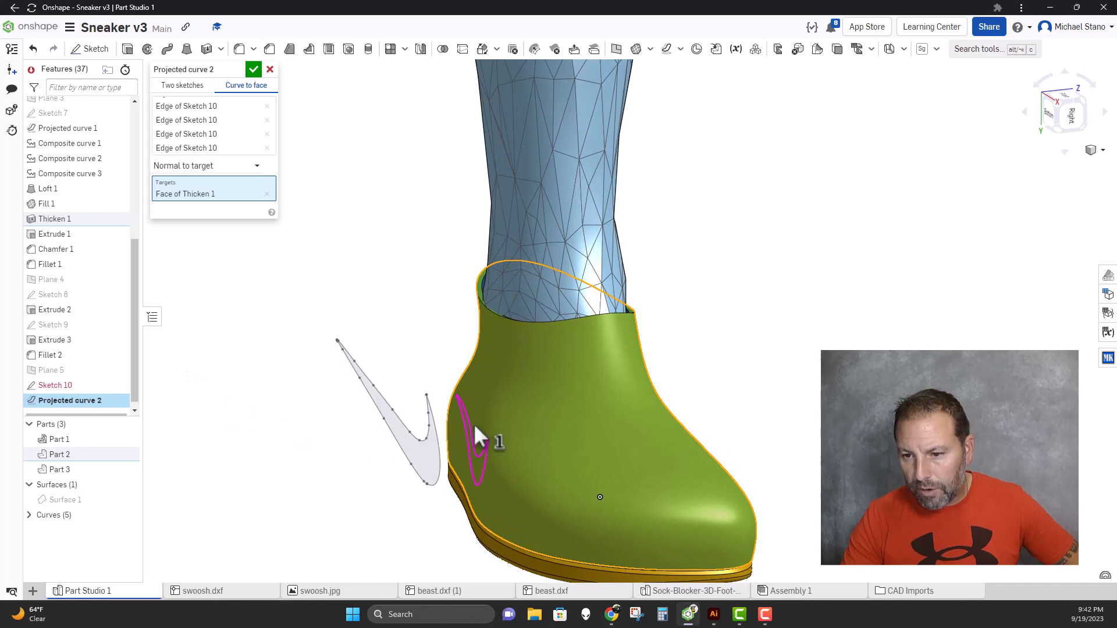
{"action": "right_click_drag", "start_coordinate": [475, 427], "coordinate": [522, 414]}
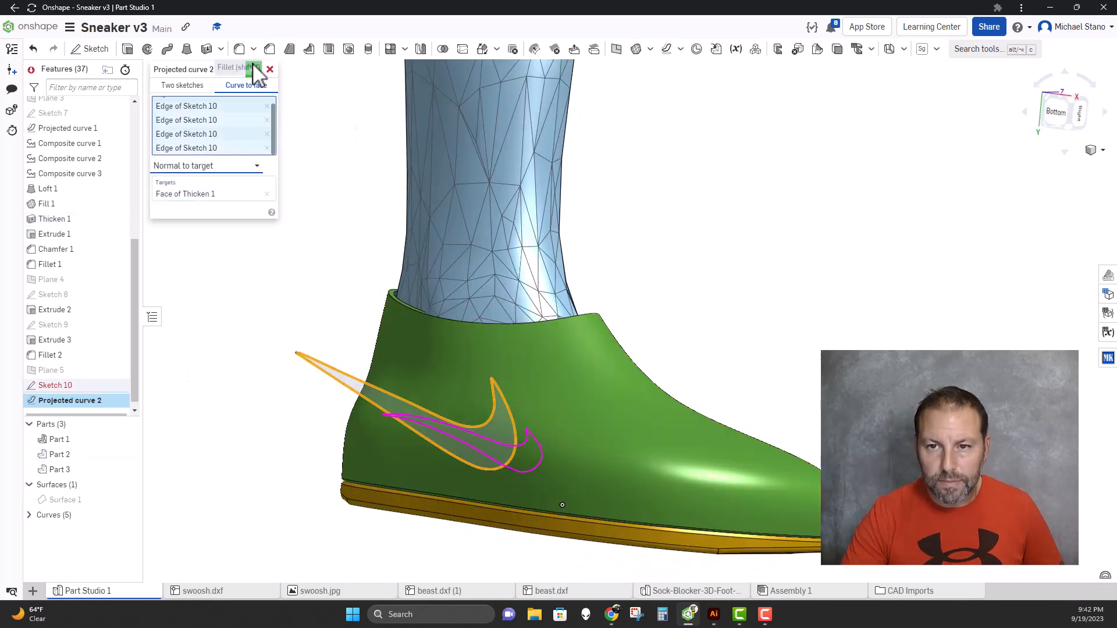
{"action": "left_click", "coordinate": [252, 68]}
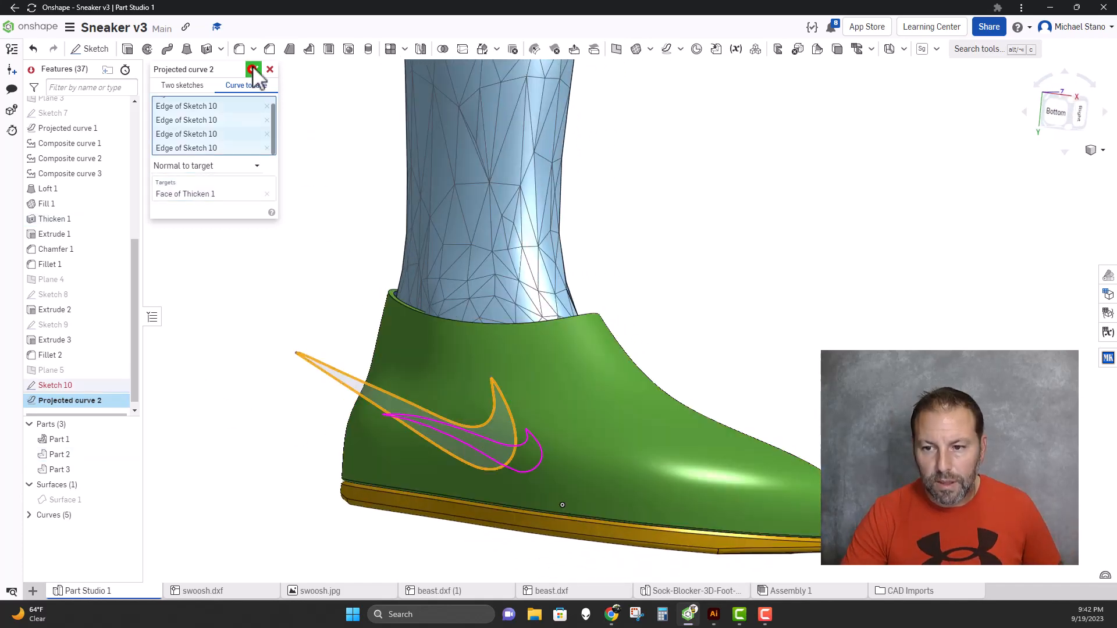
Create a composite curve from the projected swoosh outline on the upper's side
{"action": "mouse_move", "coordinate": [271, 239]}
{"action": "right_mouse_down"}
{"action": "mouse_move", "coordinate": [246, 244]}
{"action": "mouse_move", "coordinate": [264, 256]}
{"action": "right_mouse_up"}
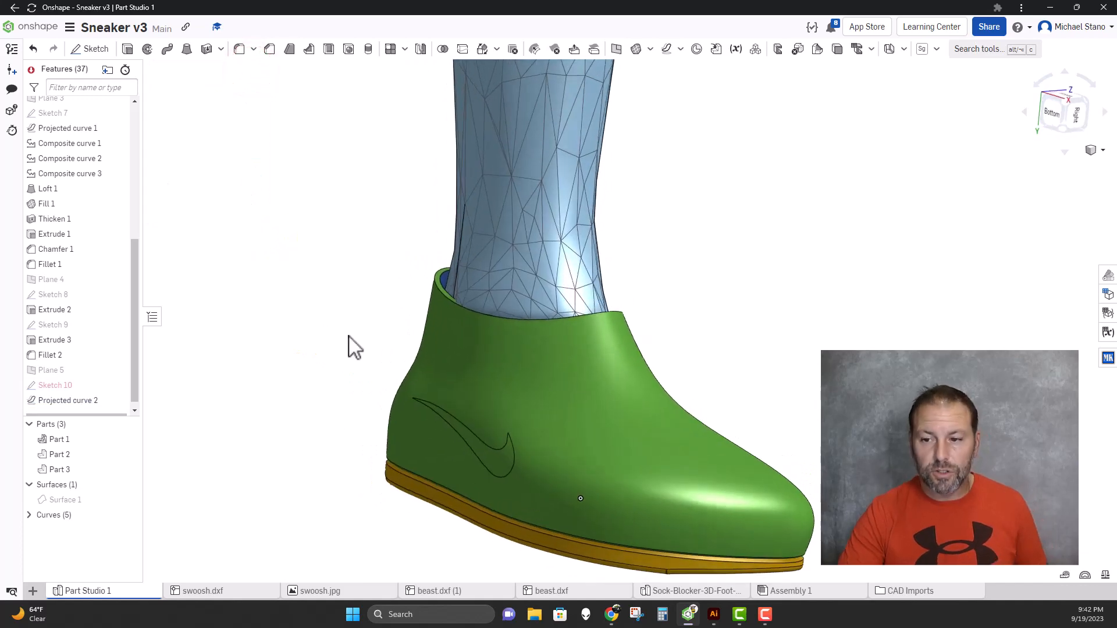
{"action": "right_click_drag", "start_coordinate": [349, 337], "coordinate": [420, 362]}
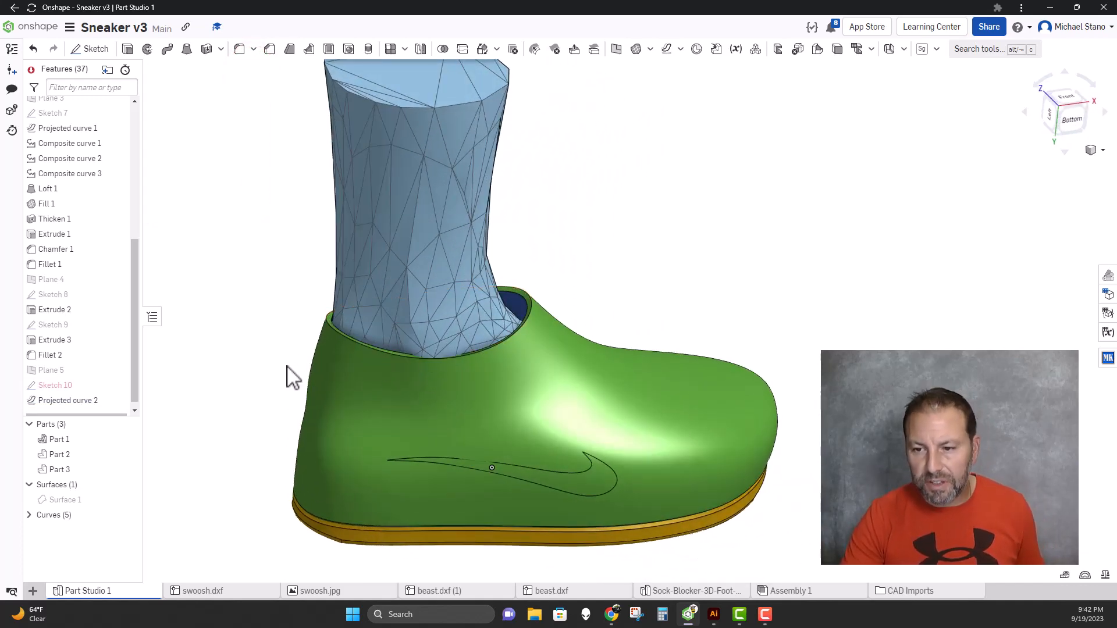
{"action": "right_click_drag", "start_coordinate": [294, 379], "coordinate": [277, 339]}
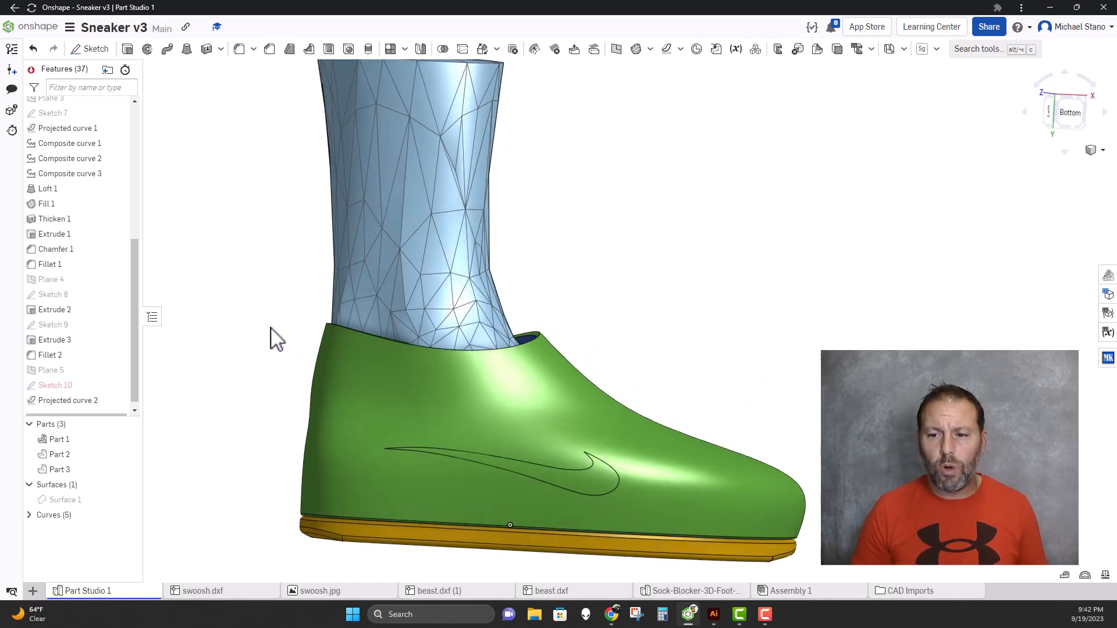
{"action": "left_click_drag", "start_coordinate": [270, 384], "coordinate": [661, 505]}
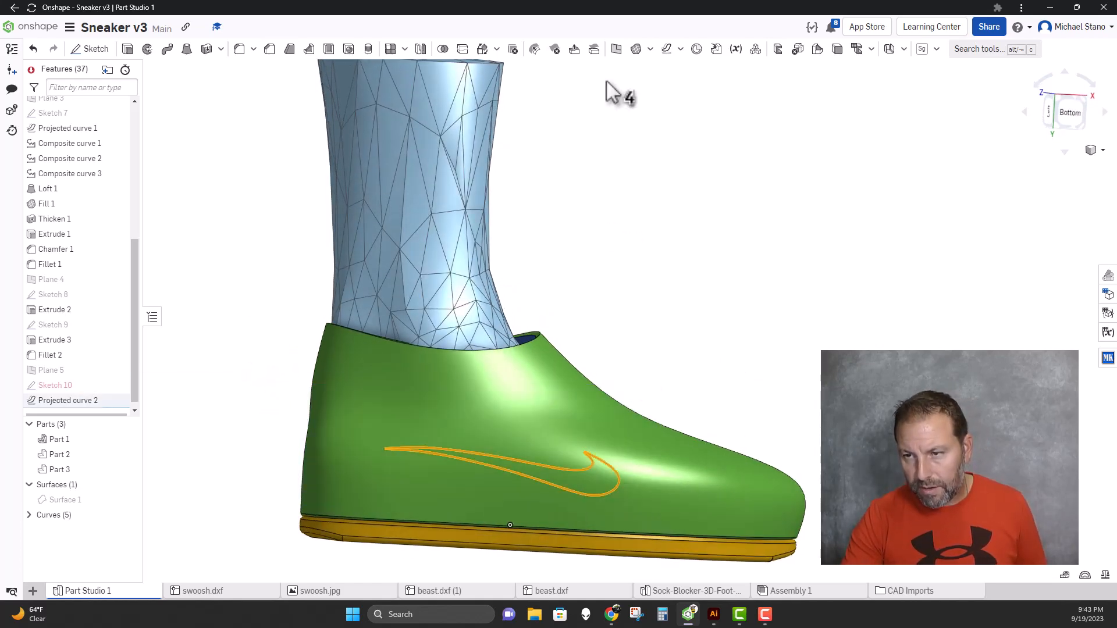
{"action": "left_click", "coordinate": [682, 48]}
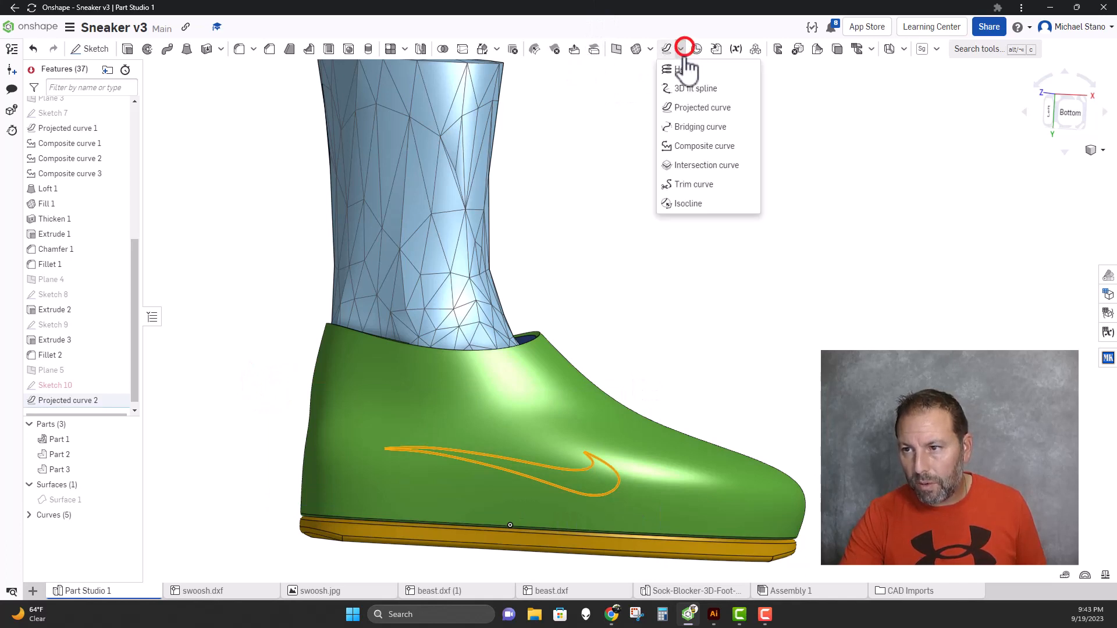
{"action": "left_click", "coordinate": [686, 144]}
{"action": "left_click", "coordinate": [256, 263]}
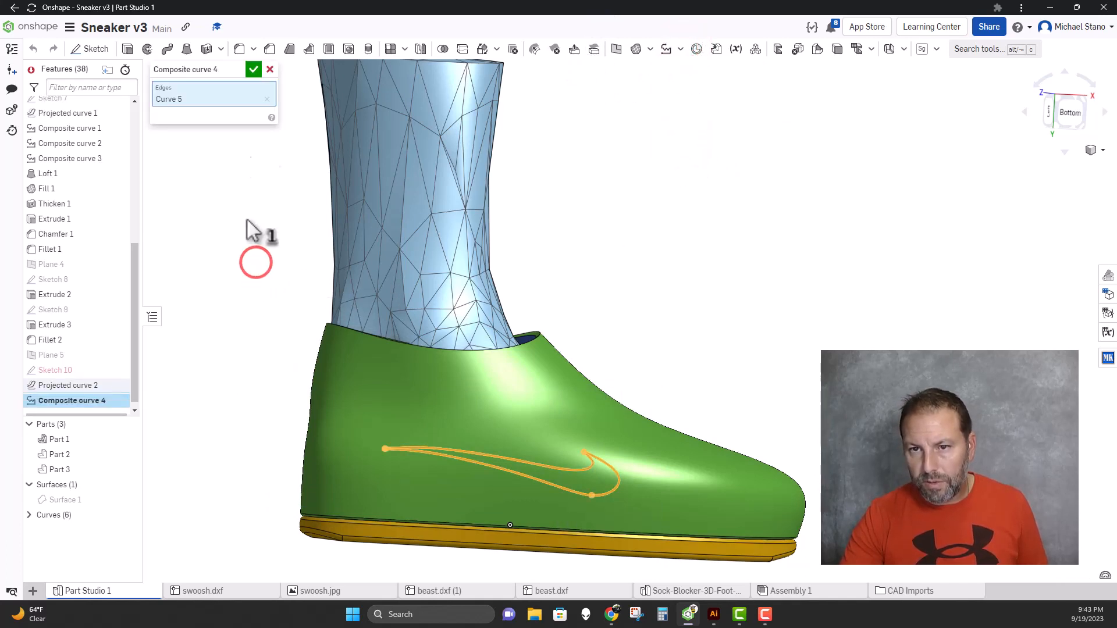
{"action": "left_click", "coordinate": [253, 69]}
Create a new Fill surface bounded by the projected swoosh outline, using Position continuity
{"action": "middle_click_drag", "start_coordinate": [249, 339], "coordinate": [223, 268]}
{"action": "right_click_drag", "start_coordinate": [223, 256], "coordinate": [213, 264]}
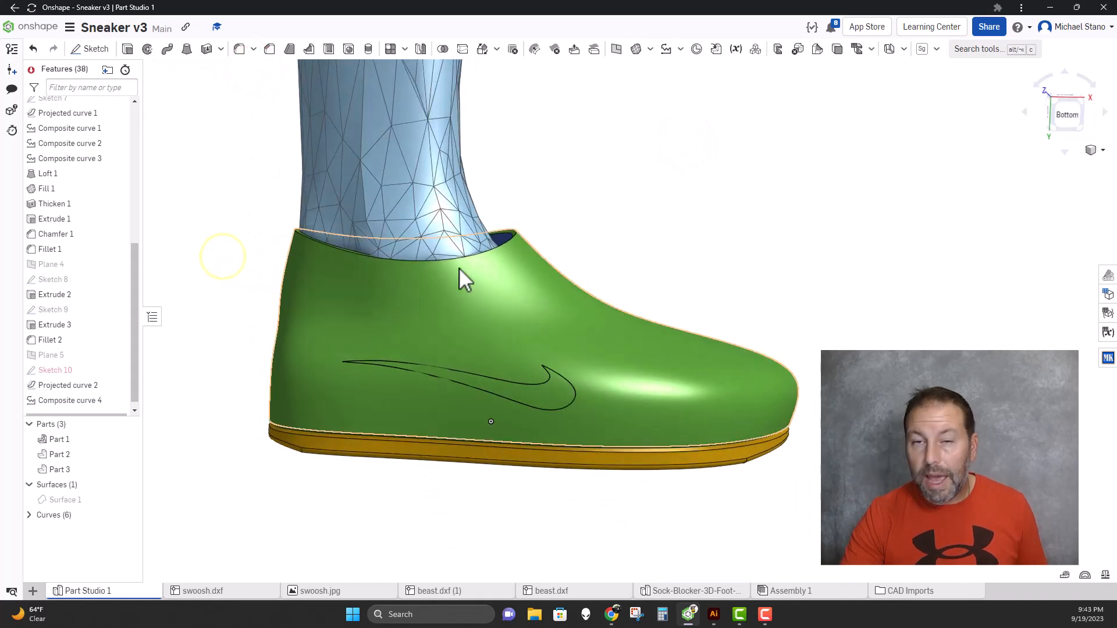
{"action": "left_click", "coordinate": [636, 49]}
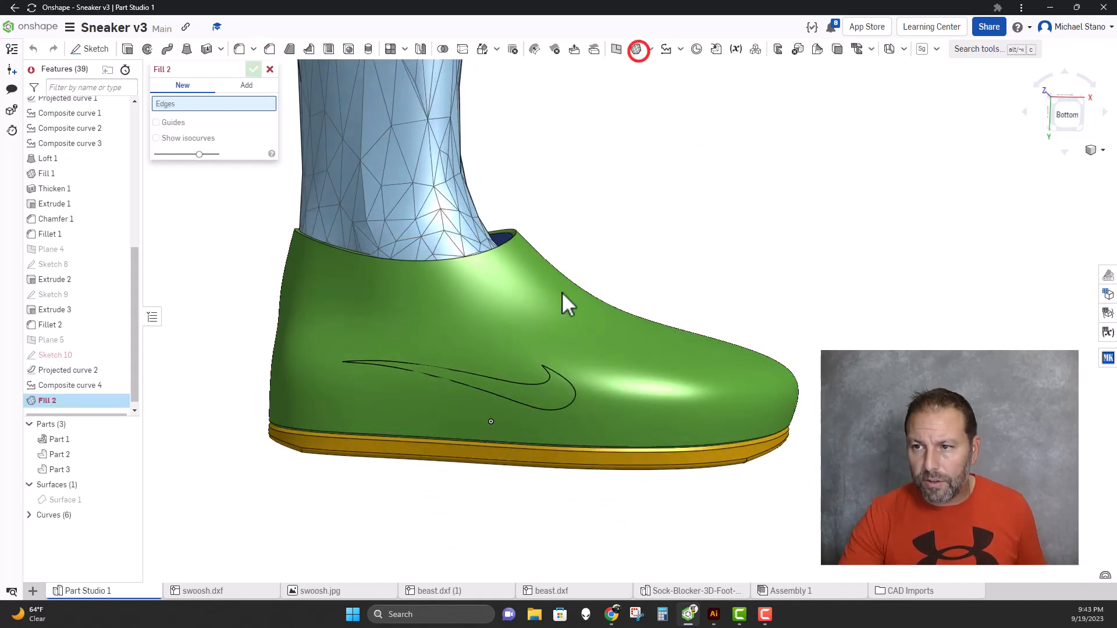
{"action": "left_click", "coordinate": [560, 381]}
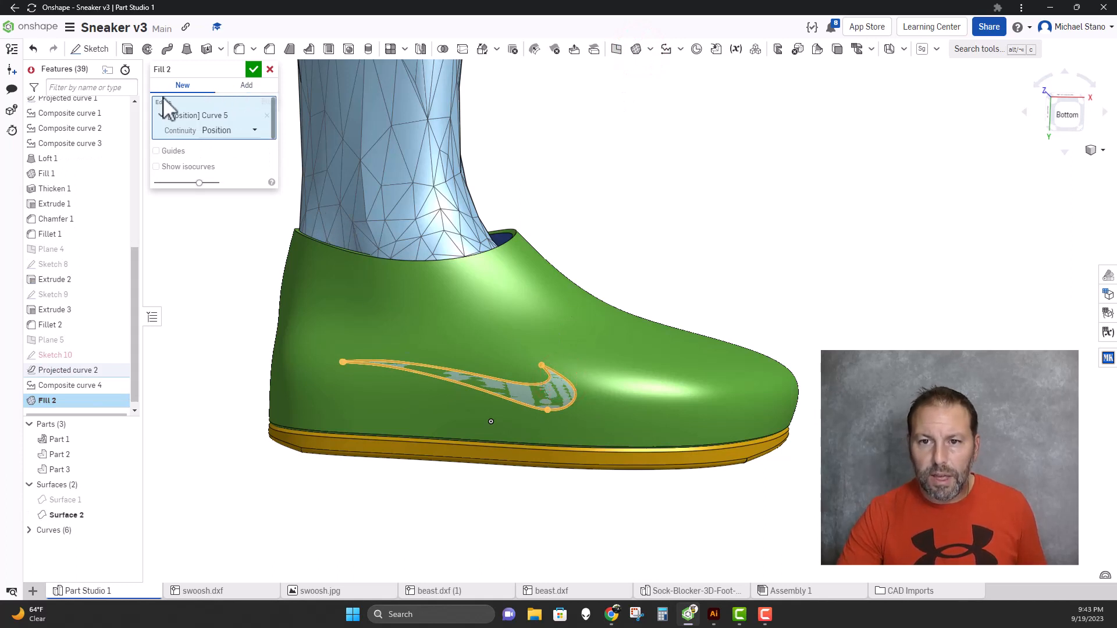
{"action": "left_click", "coordinate": [246, 87]}
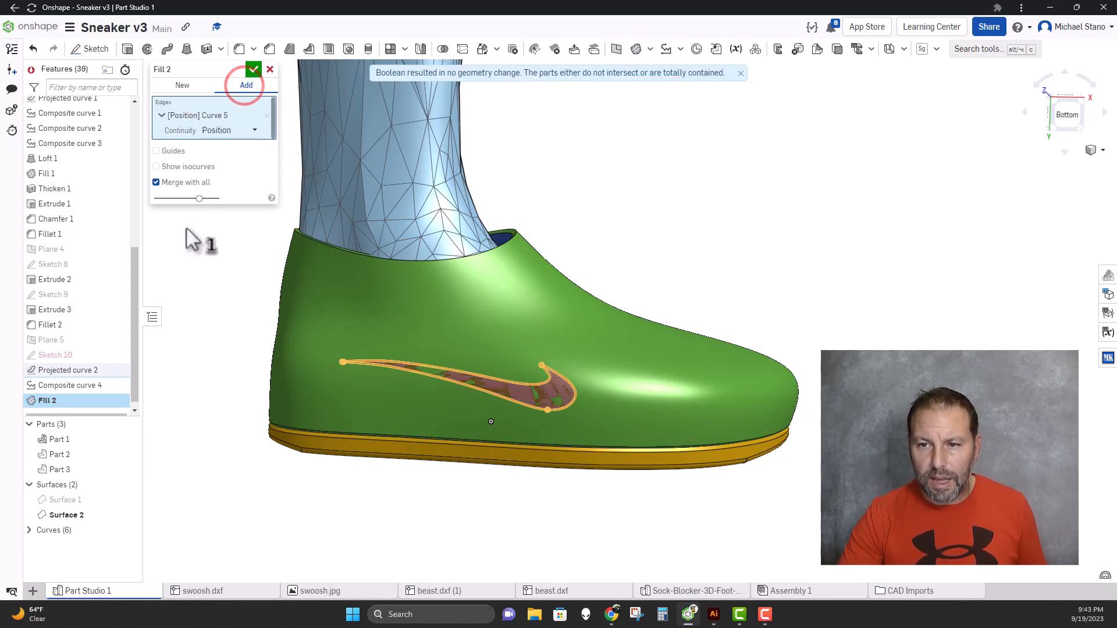
{"action": "left_click", "coordinate": [182, 85]}
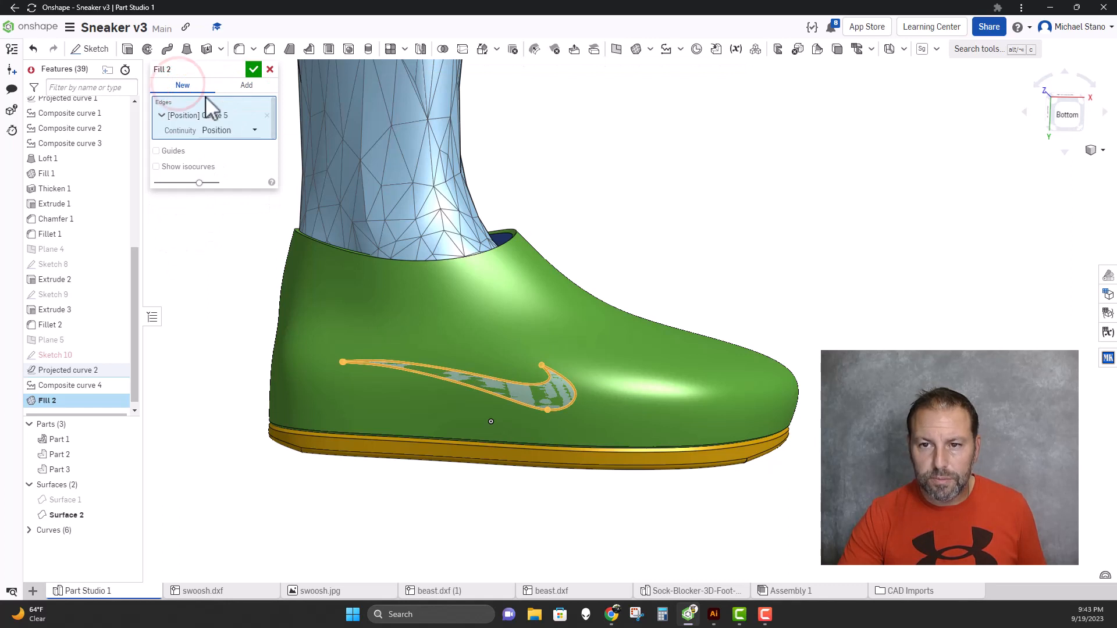
{"action": "left_click", "coordinate": [255, 68]}
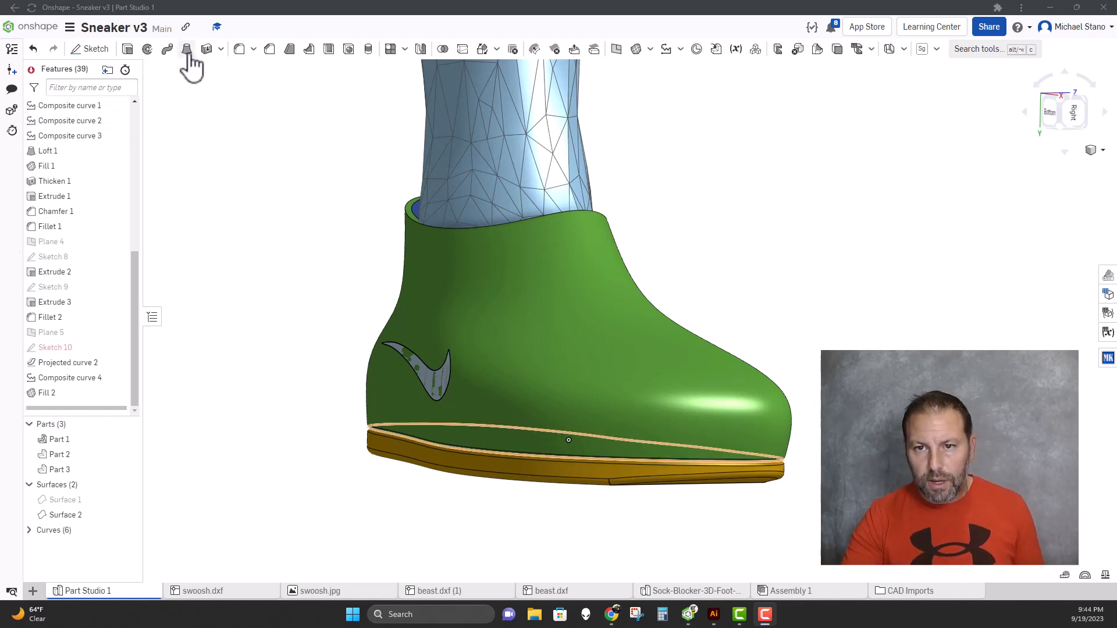
Start a Thicken of the swoosh fill surface and set Thickness 1 to 0.1 in
{"action": "left_click", "coordinate": [207, 48]}
{"action": "scroll", "coordinate": [352, 313], "scroll_direction": "up", "scroll_amount": 3}
{"action": "left_click", "coordinate": [479, 428]}
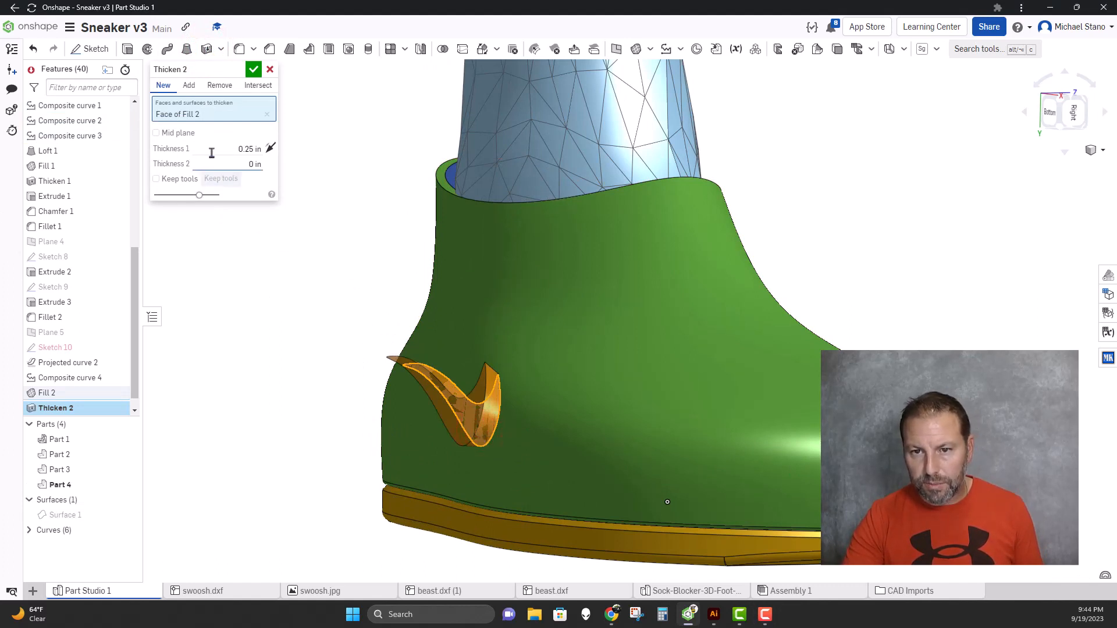
{"action": "left_click", "coordinate": [243, 149]}
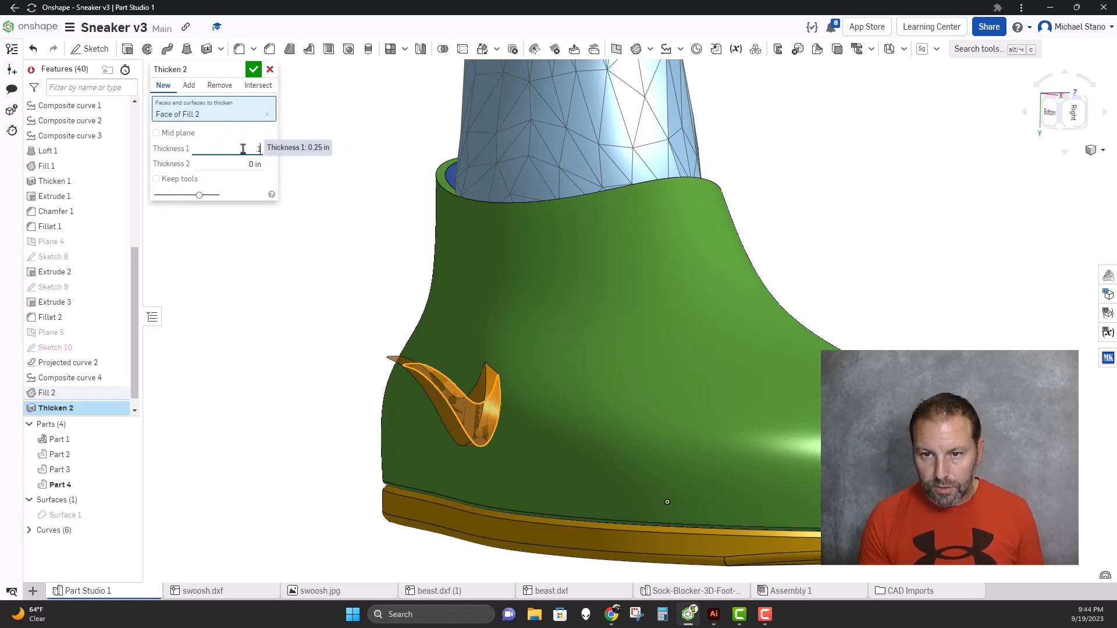
{"action": "key", "text": "Return"}
{"action": "right_click_drag", "start_coordinate": [235, 262], "coordinate": [252, 270]}
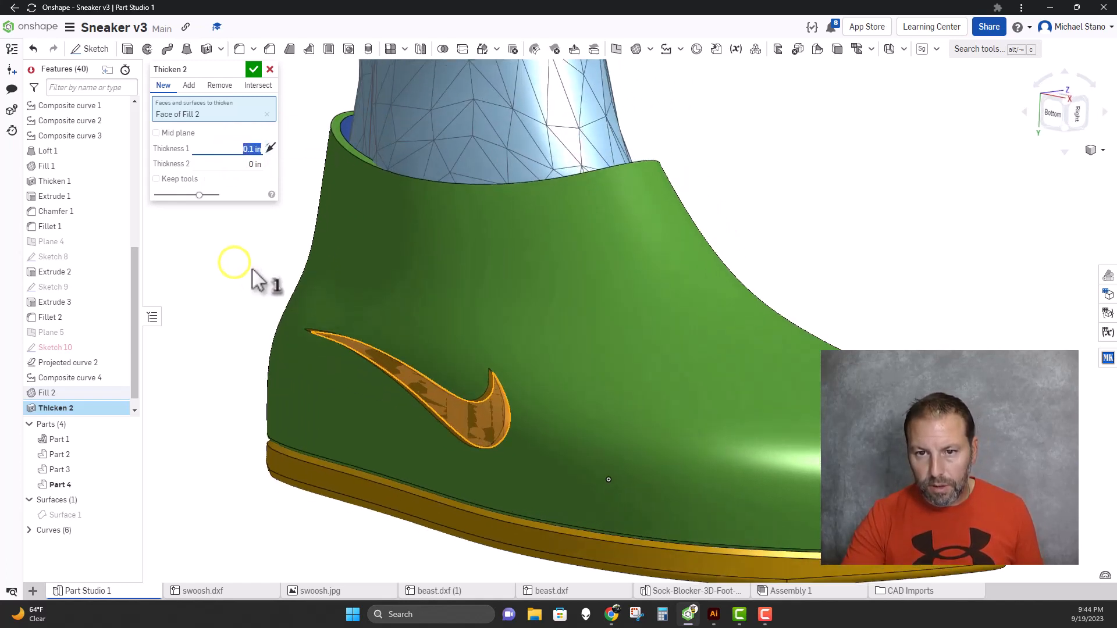
Make the swoosh Thicken an Add operation with the upper, Part 2, as its merge scope, and accept it
{"action": "left_click", "coordinate": [188, 86]}
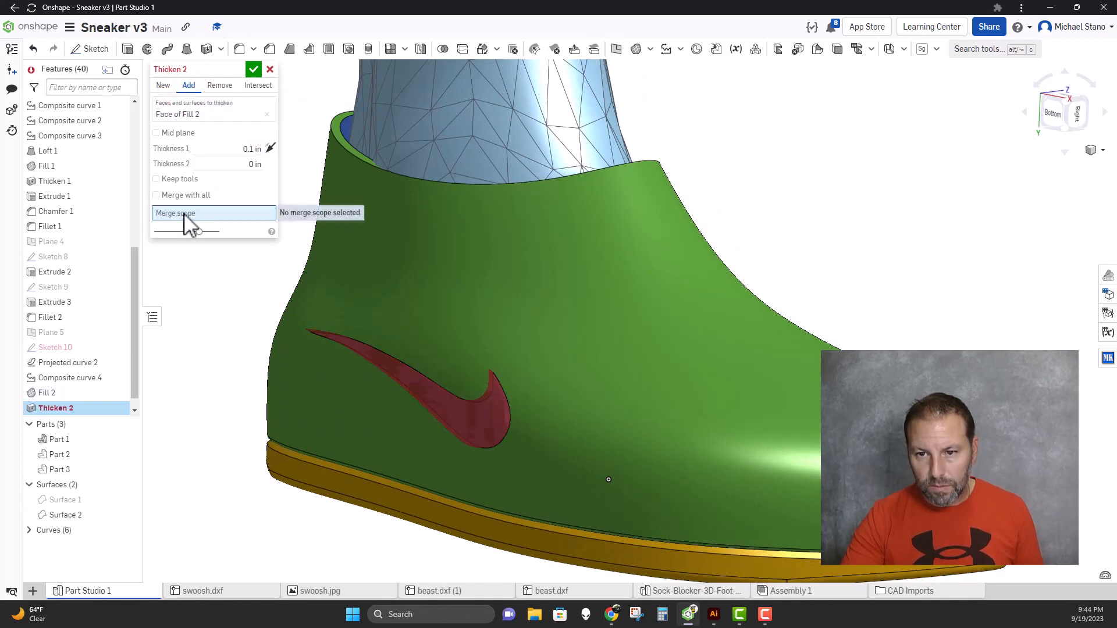
{"action": "left_click", "coordinate": [477, 337]}
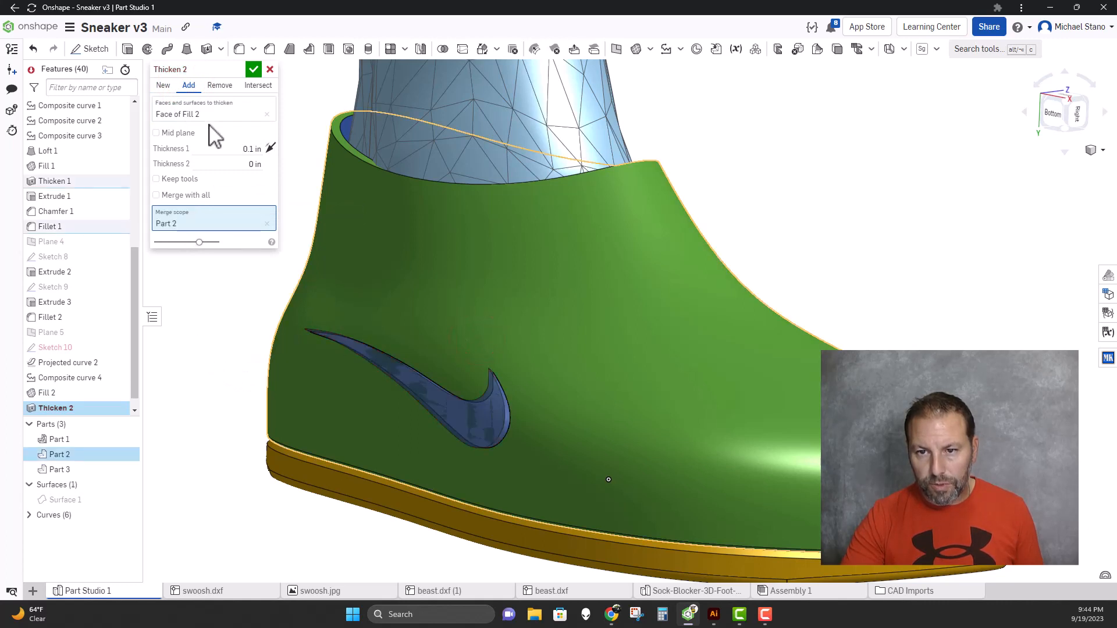
{"action": "left_click", "coordinate": [253, 70]}
{"action": "right_click_drag", "start_coordinate": [207, 274], "coordinate": [192, 267]}
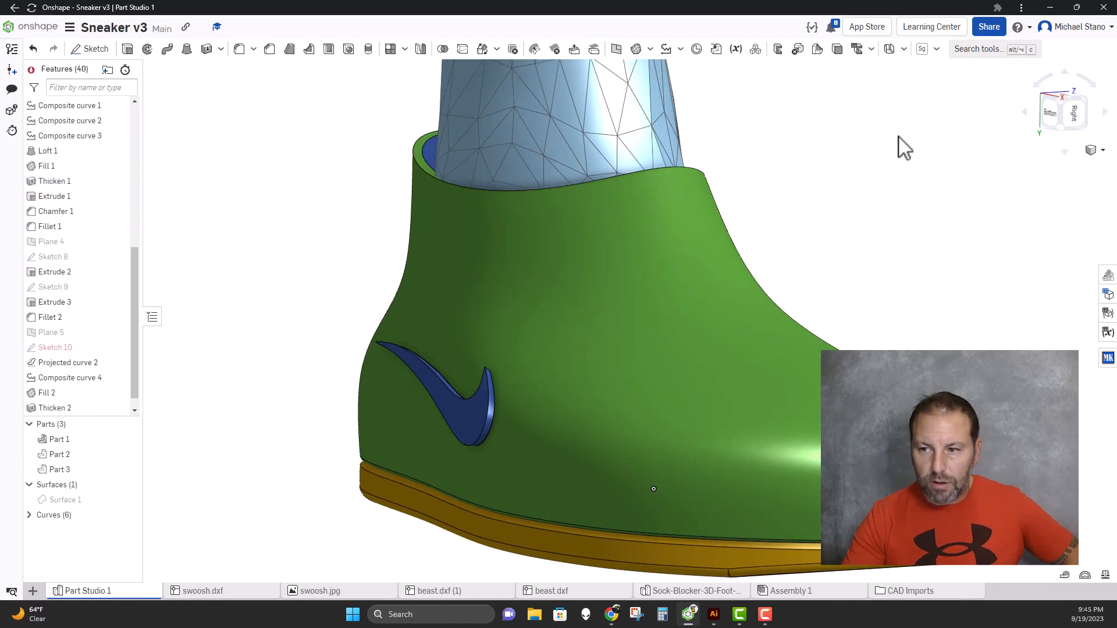
Add a face appearance to the swoosh's outer face in light grey E6E6E6
{"action": "left_click", "coordinate": [1107, 276]}
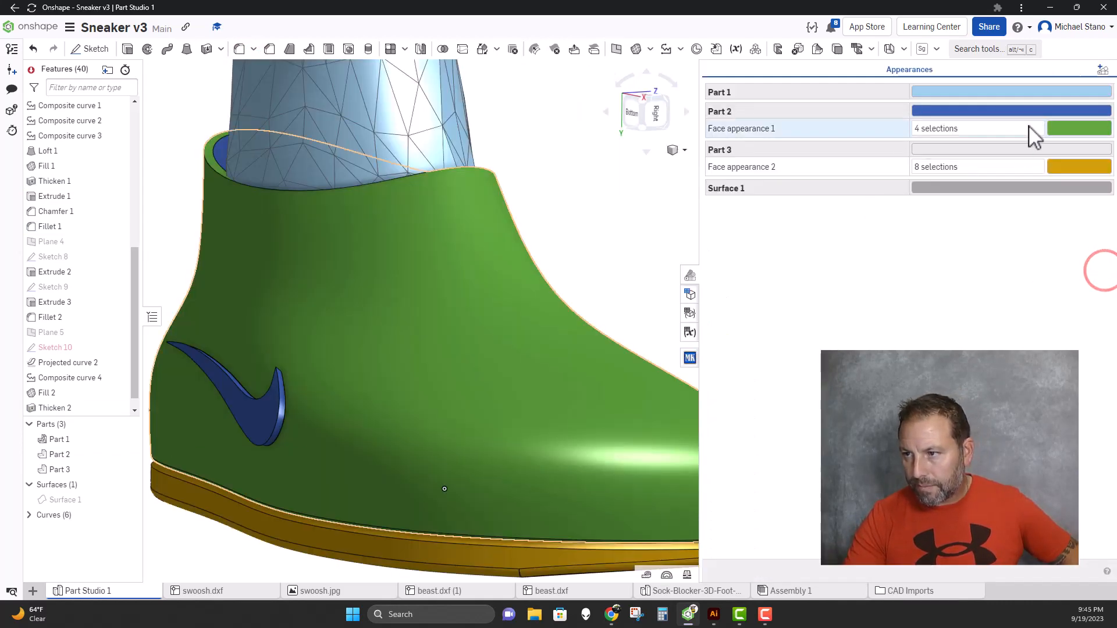
{"action": "left_click", "coordinate": [249, 411]}
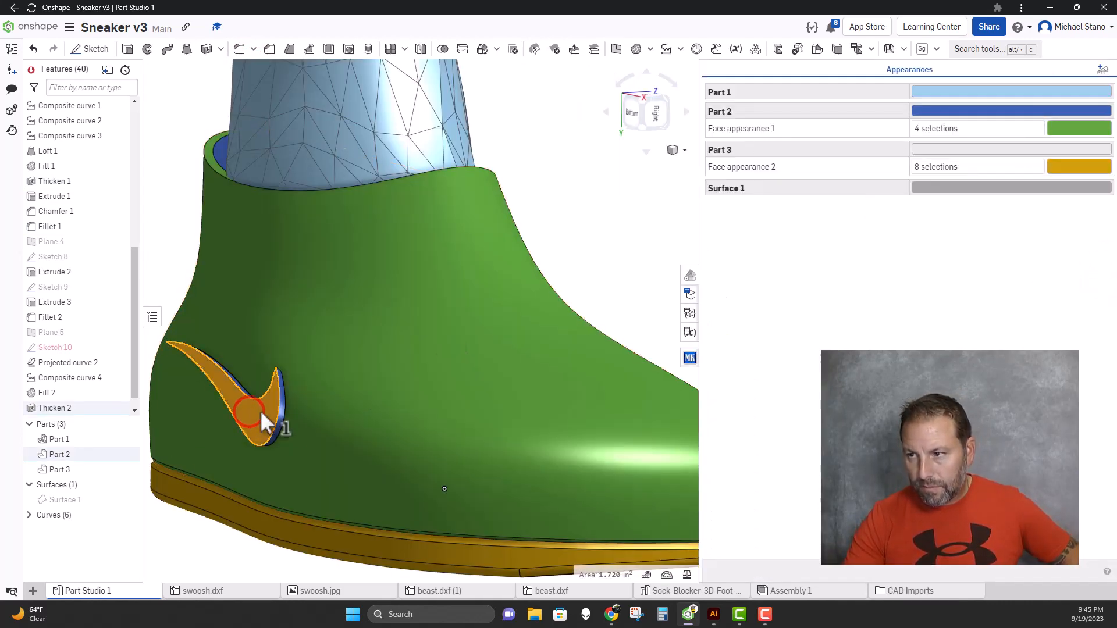
{"action": "left_click", "coordinate": [1102, 69]}
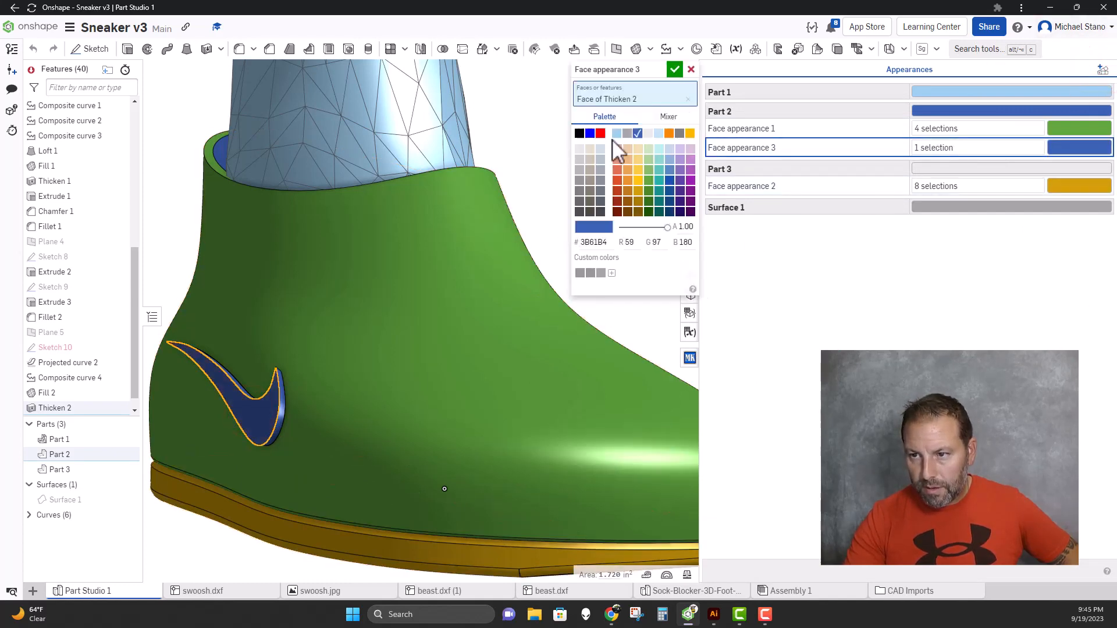
{"action": "left_click", "coordinate": [581, 150]}
{"action": "scroll", "coordinate": [259, 414], "scroll_direction": "up", "scroll_amount": 3}
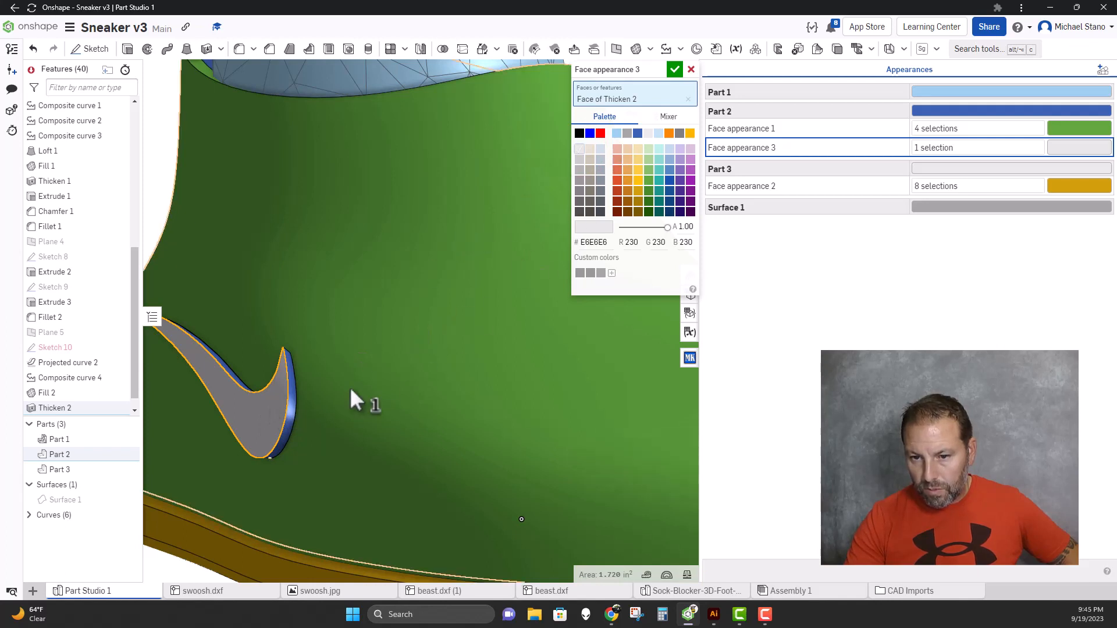
Extend the light grey face appearance to the swoosh's three side faces, accept it and close the appearances list
{"action": "left_click", "coordinate": [287, 424]}
{"action": "right_click_drag", "start_coordinate": [289, 423], "coordinate": [283, 395]}
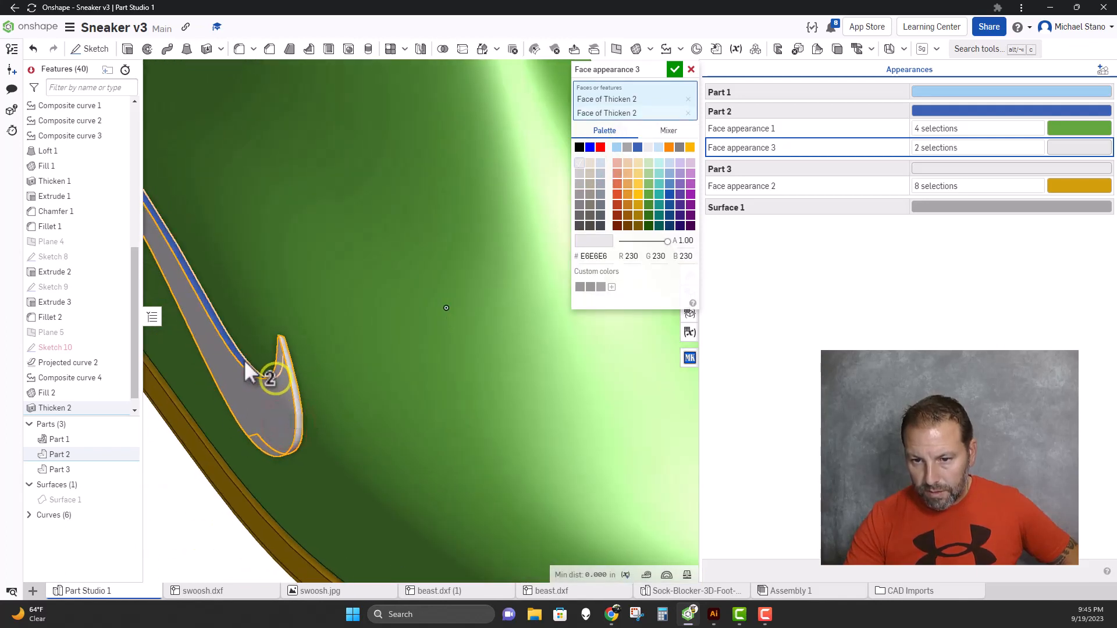
{"action": "left_click", "coordinate": [243, 358]}
{"action": "scroll", "coordinate": [250, 354], "scroll_direction": "down", "scroll_amount": 3}
{"action": "right_click_drag", "start_coordinate": [258, 357], "coordinate": [294, 299]}
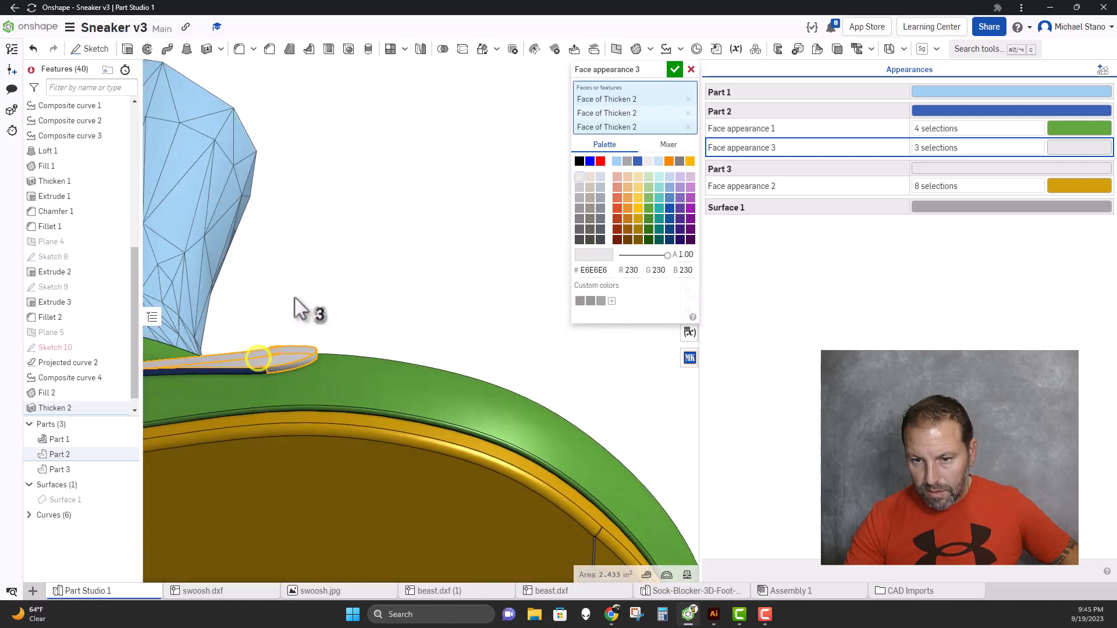
{"action": "left_click", "coordinate": [250, 372]}
{"action": "right_click_drag", "start_coordinate": [269, 339], "coordinate": [419, 267]}
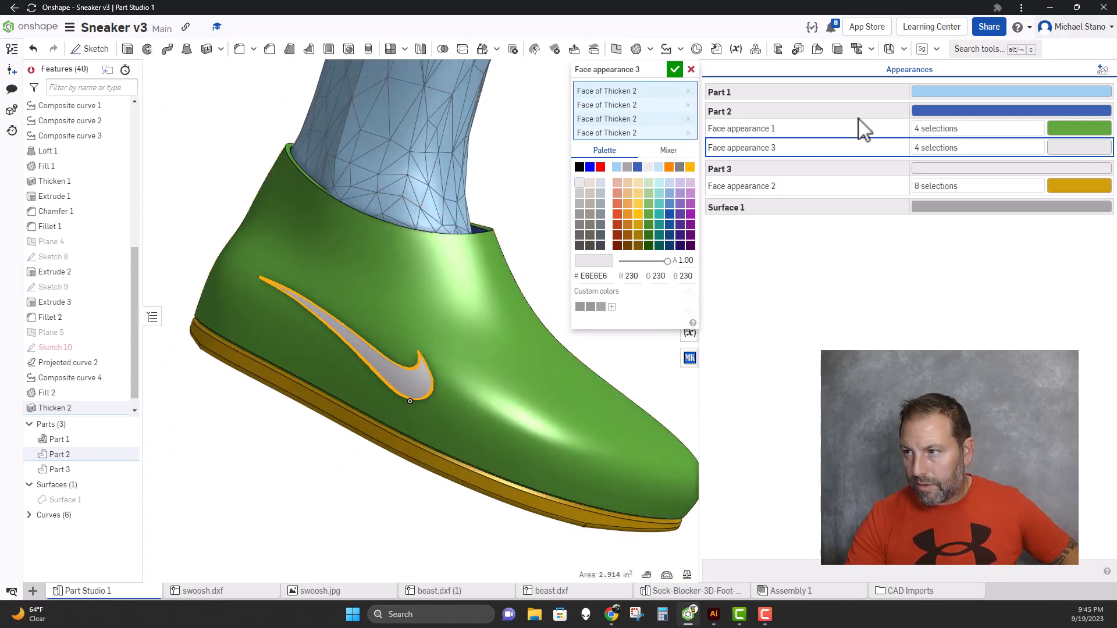
{"action": "left_click", "coordinate": [674, 69]}
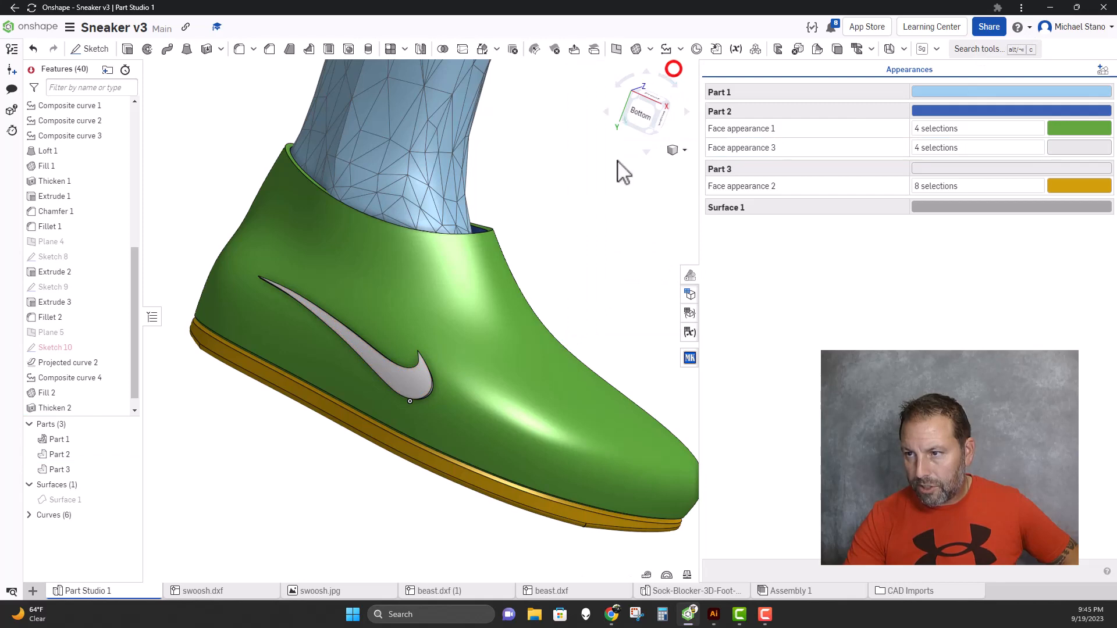
{"action": "left_click", "coordinate": [691, 291]}
Examine how the raised swoosh sits on the upper from the toe end and the side
{"action": "right_click_drag", "start_coordinate": [551, 353], "coordinate": [578, 302]}
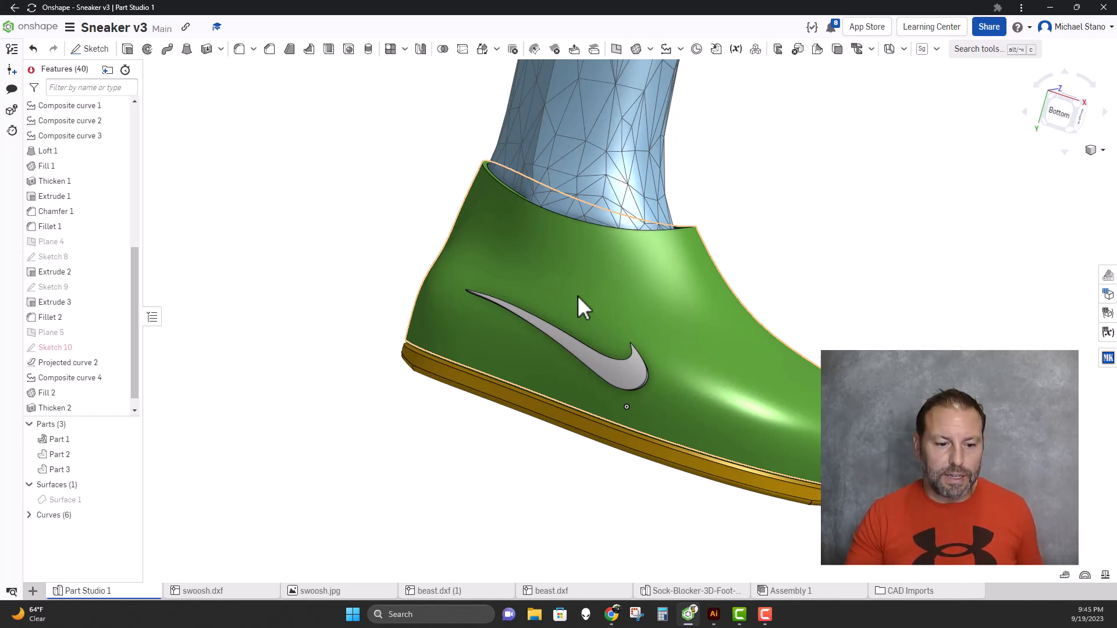
{"action": "right_click_drag", "start_coordinate": [733, 347], "coordinate": [774, 260]}
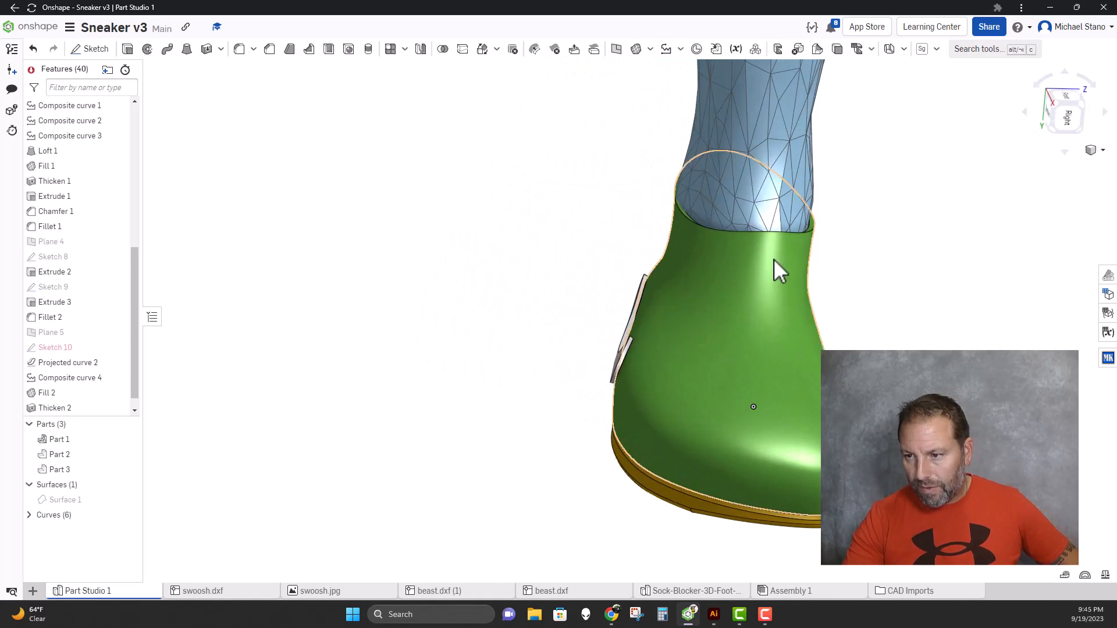
{"action": "right_click", "coordinate": [669, 346]}
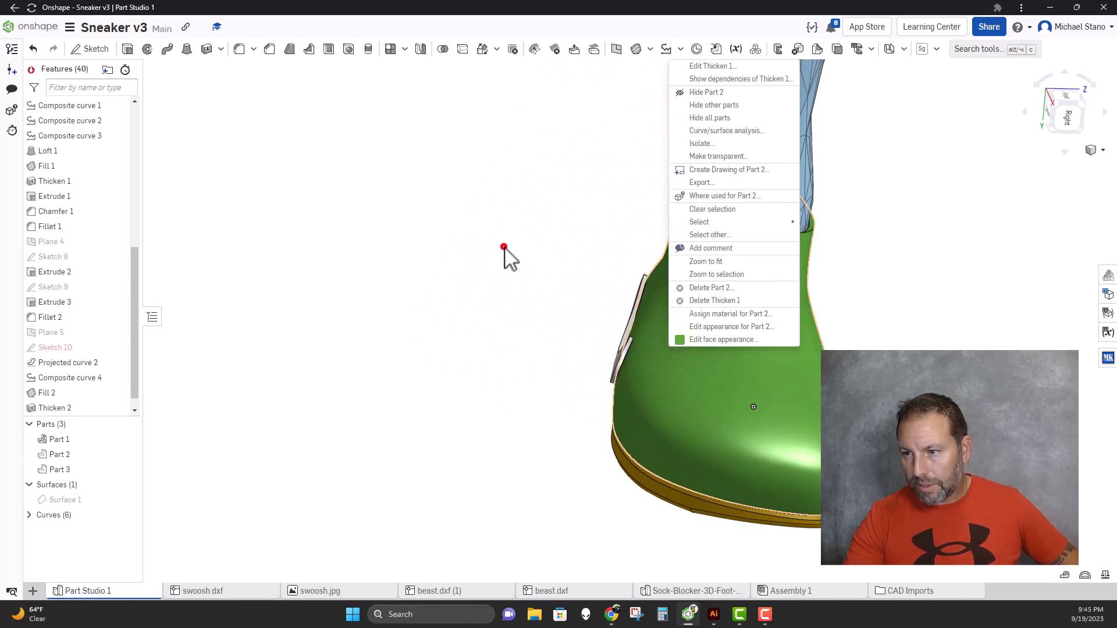
{"action": "right_click_drag", "start_coordinate": [504, 255], "coordinate": [565, 208]}
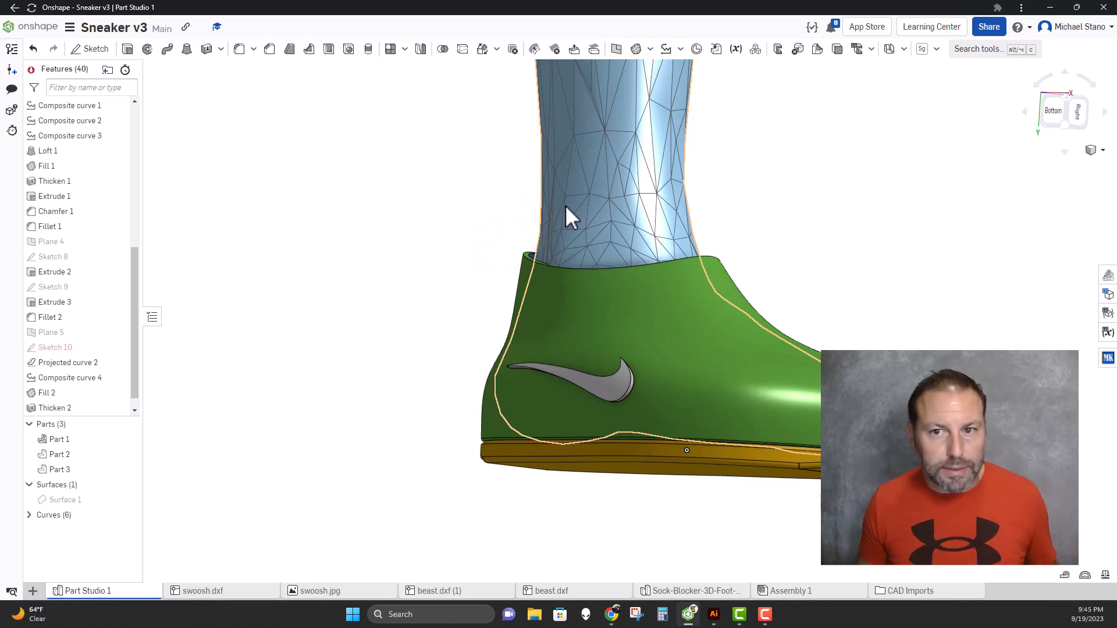
{"action": "right_click_drag", "start_coordinate": [815, 310], "coordinate": [774, 342]}
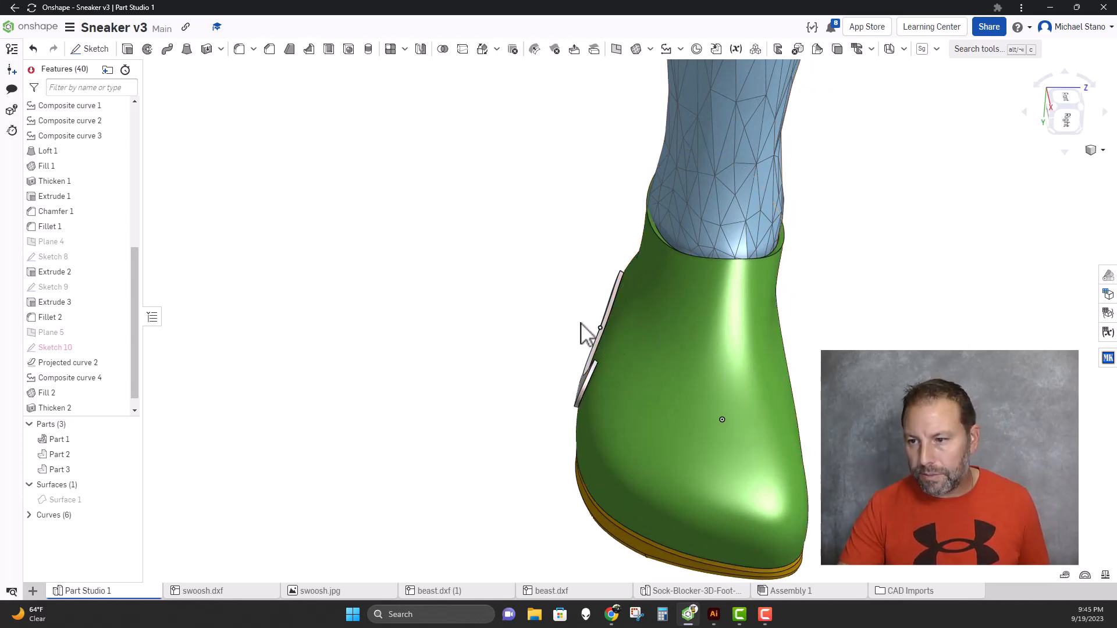
{"action": "mouse_move", "coordinate": [516, 314]}
{"action": "right_mouse_down"}
{"action": "mouse_move", "coordinate": [543, 295]}
{"action": "mouse_move", "coordinate": [593, 308]}
{"action": "right_mouse_up"}
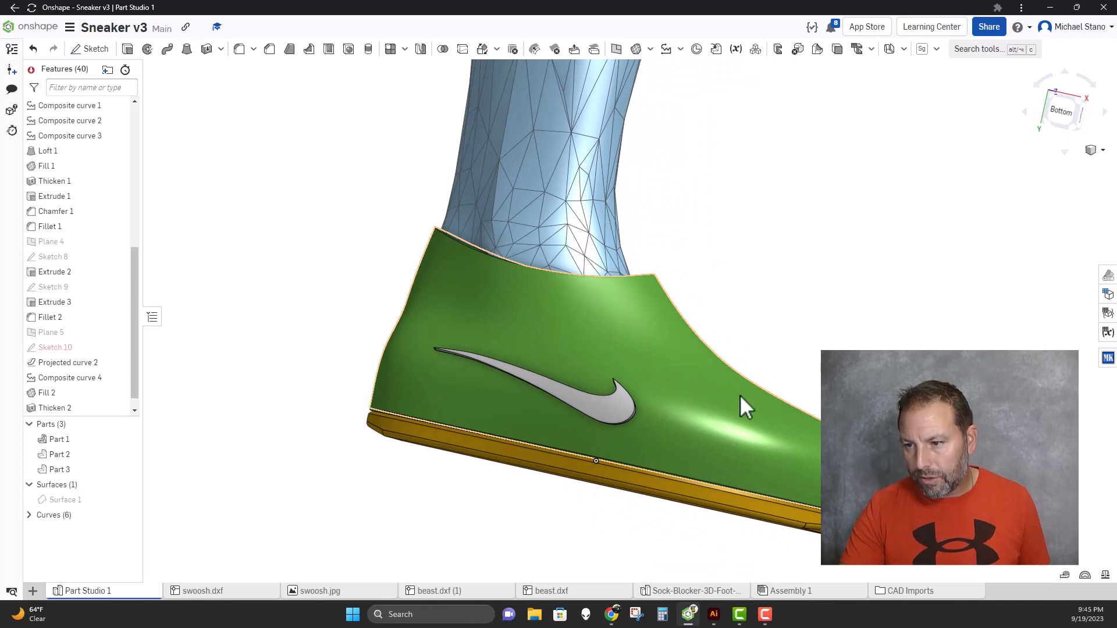
{"action": "right_click_drag", "start_coordinate": [771, 379], "coordinate": [685, 358]}
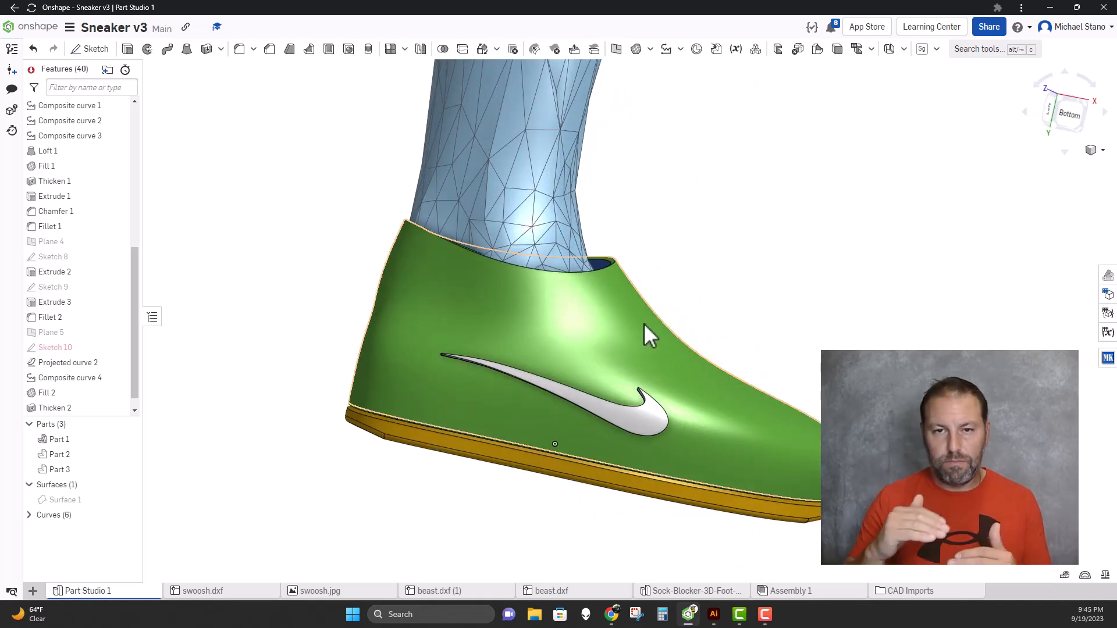
{"action": "left_click", "coordinate": [1071, 118]}
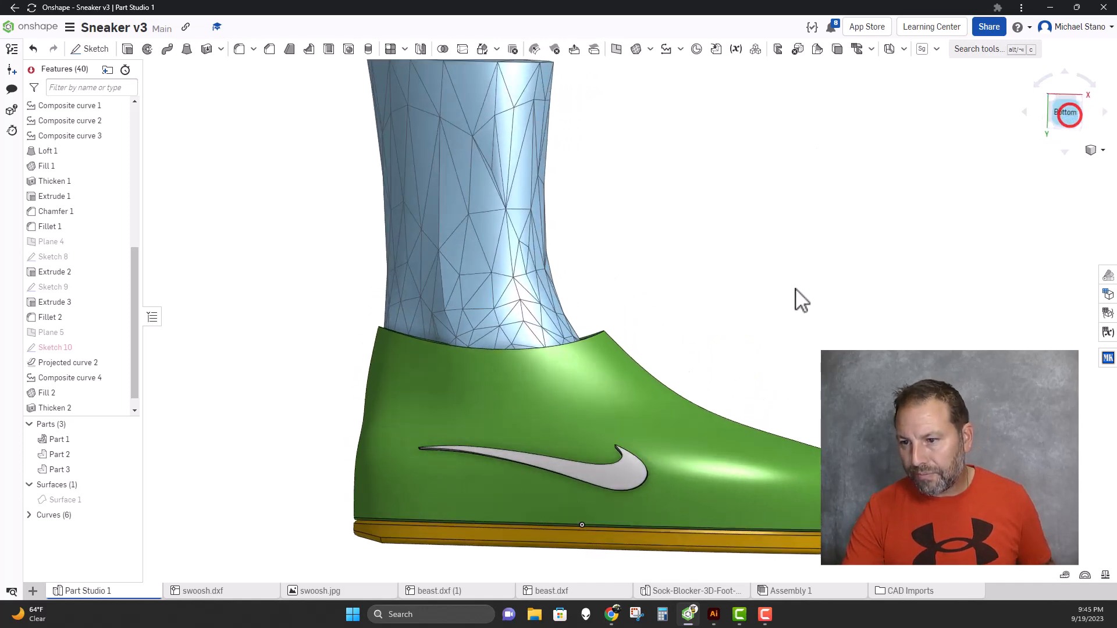
{"action": "left_click", "coordinate": [91, 49]}
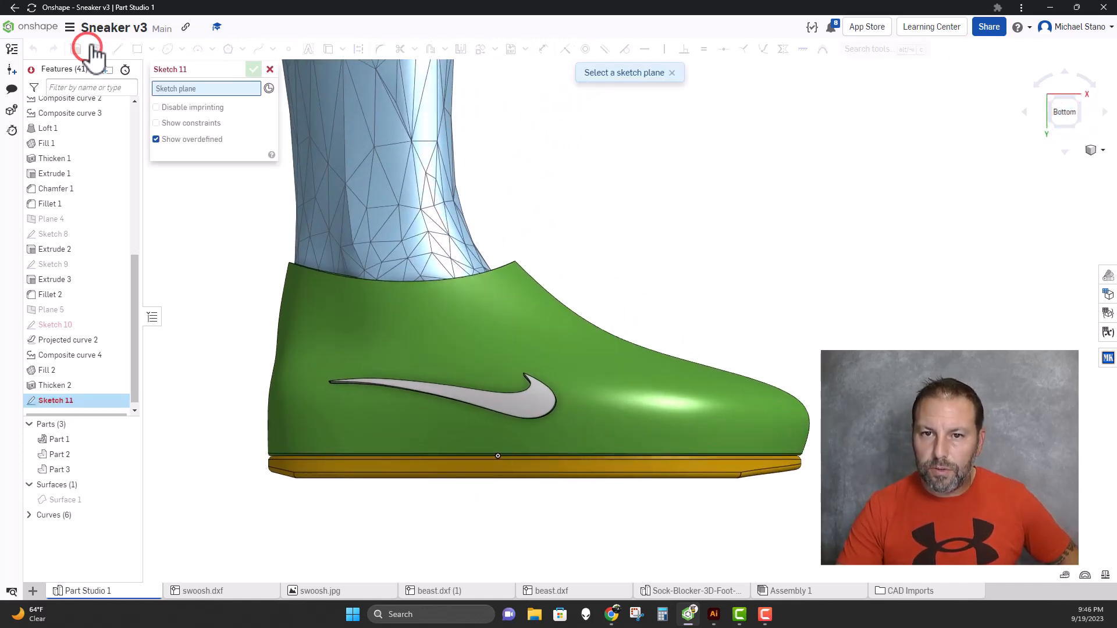
{"action": "right_click_drag", "start_coordinate": [717, 181], "coordinate": [668, 193]}
{"action": "scroll", "coordinate": [99, 174], "scroll_direction": "up", "scroll_amount": 10}
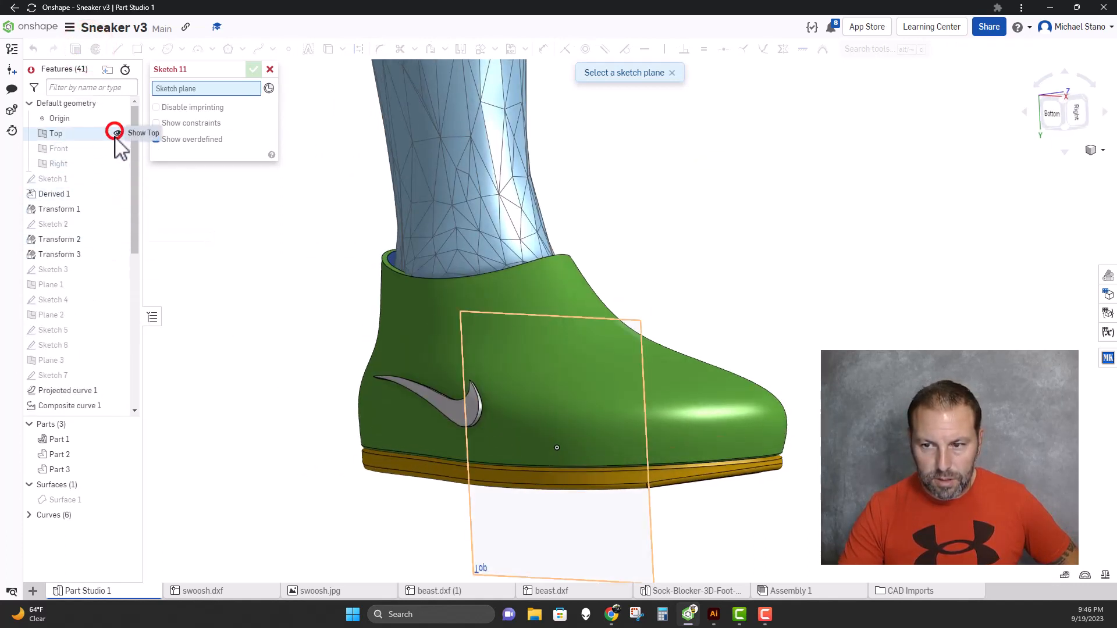
{"action": "left_click", "coordinate": [117, 133]}
{"action": "left_click", "coordinate": [118, 149]}
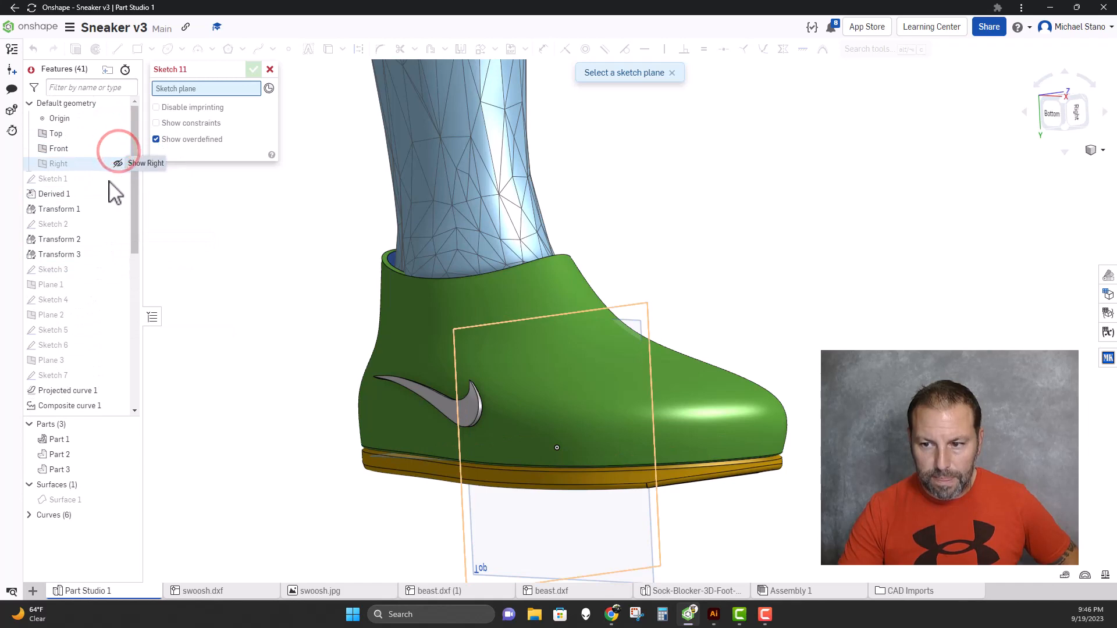
{"action": "left_click", "coordinate": [117, 163]}
{"action": "mouse_move", "coordinate": [175, 278]}
{"action": "right_mouse_down"}
{"action": "mouse_move", "coordinate": [233, 285]}
{"action": "mouse_move", "coordinate": [235, 263]}
{"action": "mouse_move", "coordinate": [210, 281]}
{"action": "mouse_move", "coordinate": [217, 267]}
{"action": "right_mouse_up"}
{"action": "left_click", "coordinate": [269, 69]}
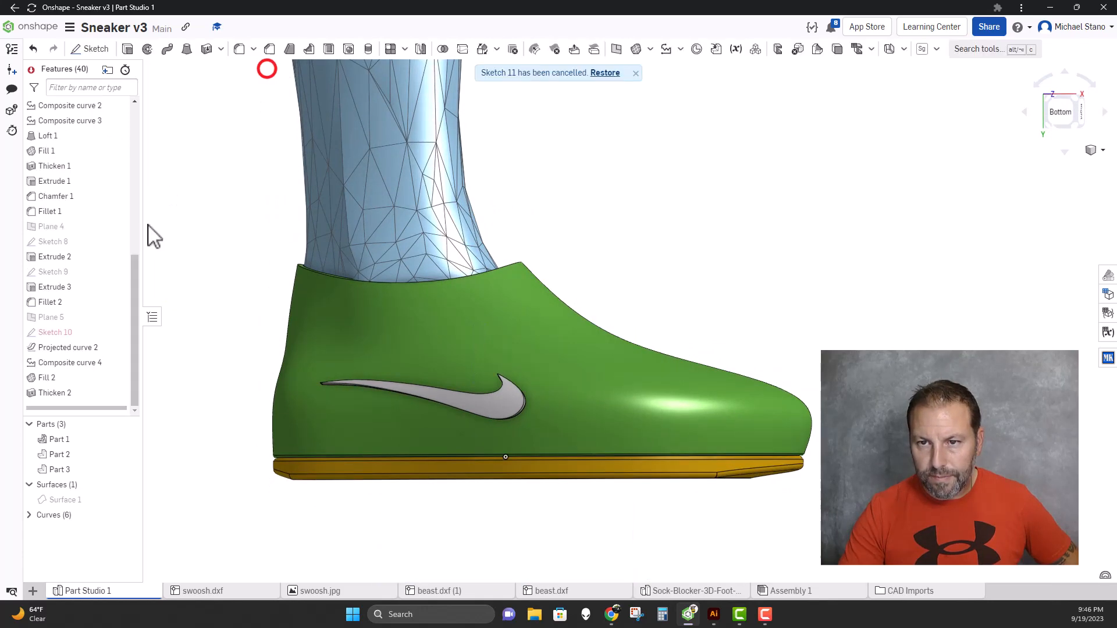
Show the Top, Front and Right default planes in the model
{"action": "scroll", "coordinate": [82, 250], "scroll_direction": "up", "scroll_amount": 5}
{"action": "scroll", "coordinate": [86, 238], "scroll_direction": "up", "scroll_amount": 3}
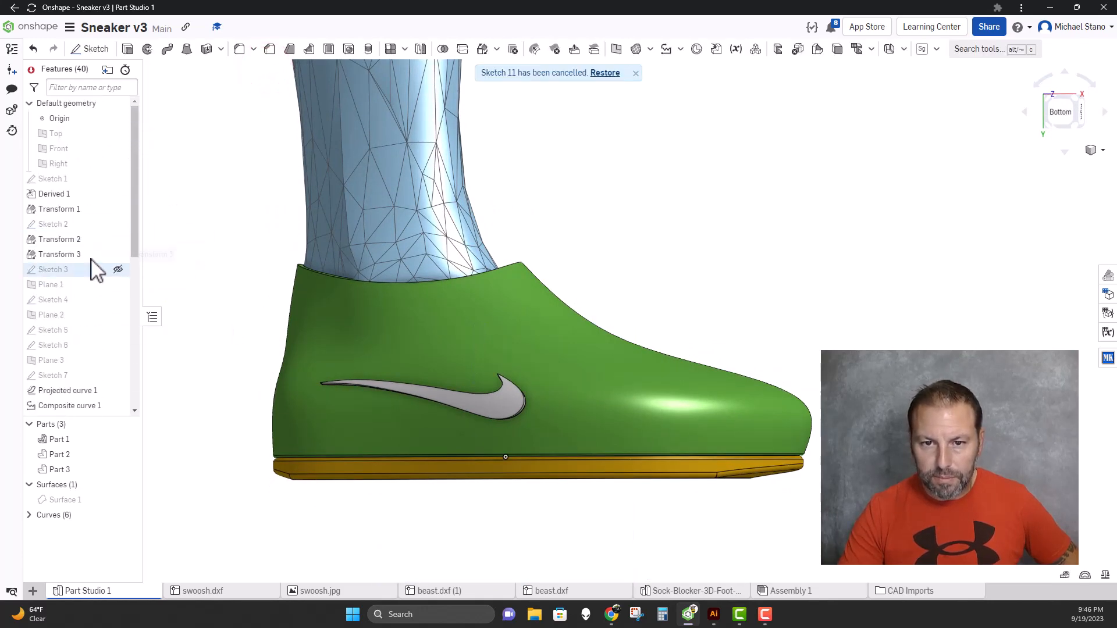
{"action": "left_click", "coordinate": [121, 132]}
{"action": "left_click", "coordinate": [119, 148]}
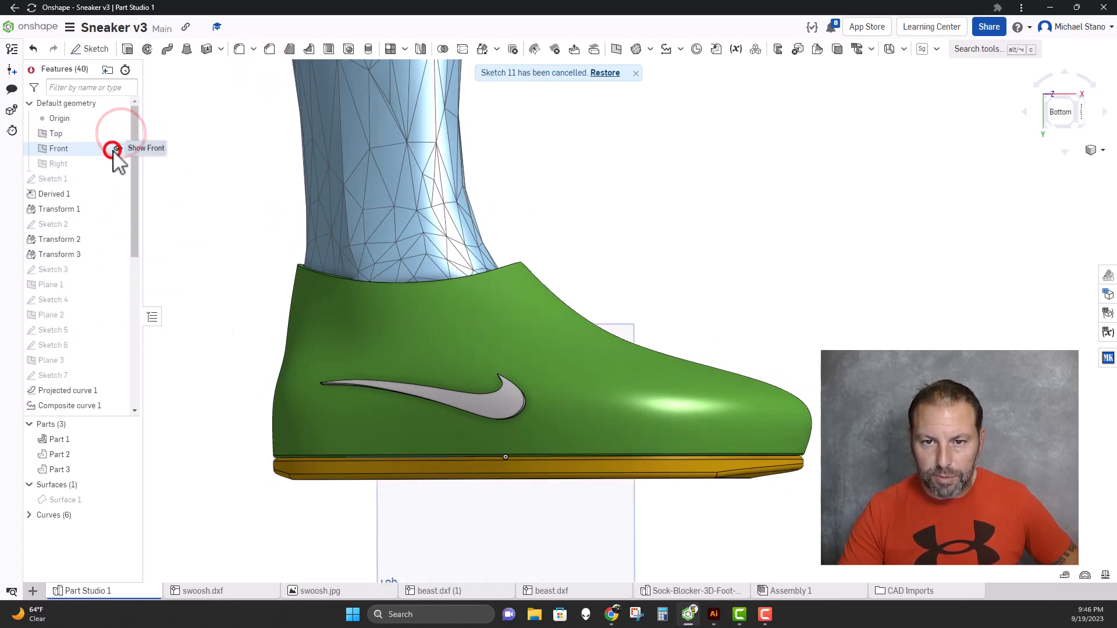
{"action": "left_click", "coordinate": [118, 164]}
{"action": "middle_click_drag", "start_coordinate": [179, 289], "coordinate": [201, 212]}
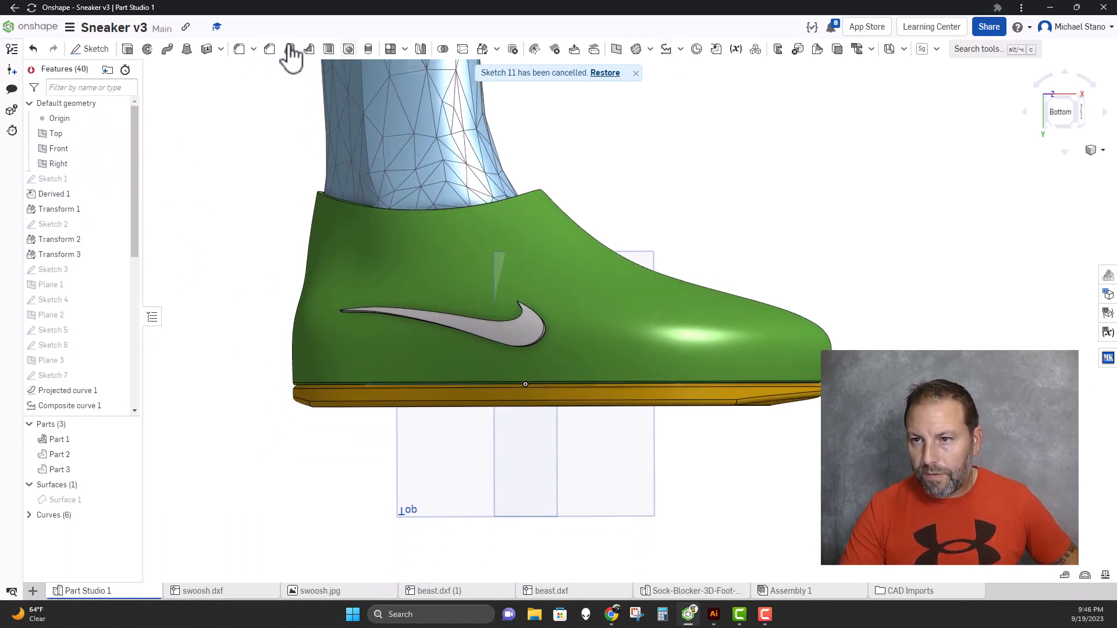
Create a plane offset about 7.47 in from the Right plane, at the toe end of the shoe, and accept it
{"action": "right_click_drag", "start_coordinate": [225, 338], "coordinate": [251, 349]}
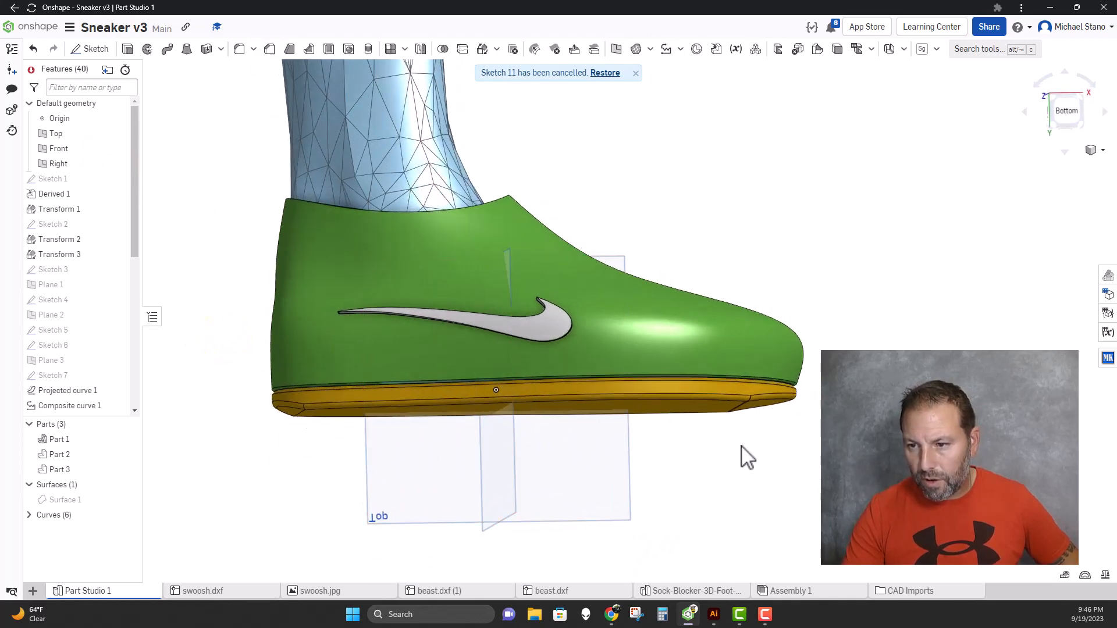
{"action": "right_click_drag", "start_coordinate": [225, 221], "coordinate": [214, 231]}
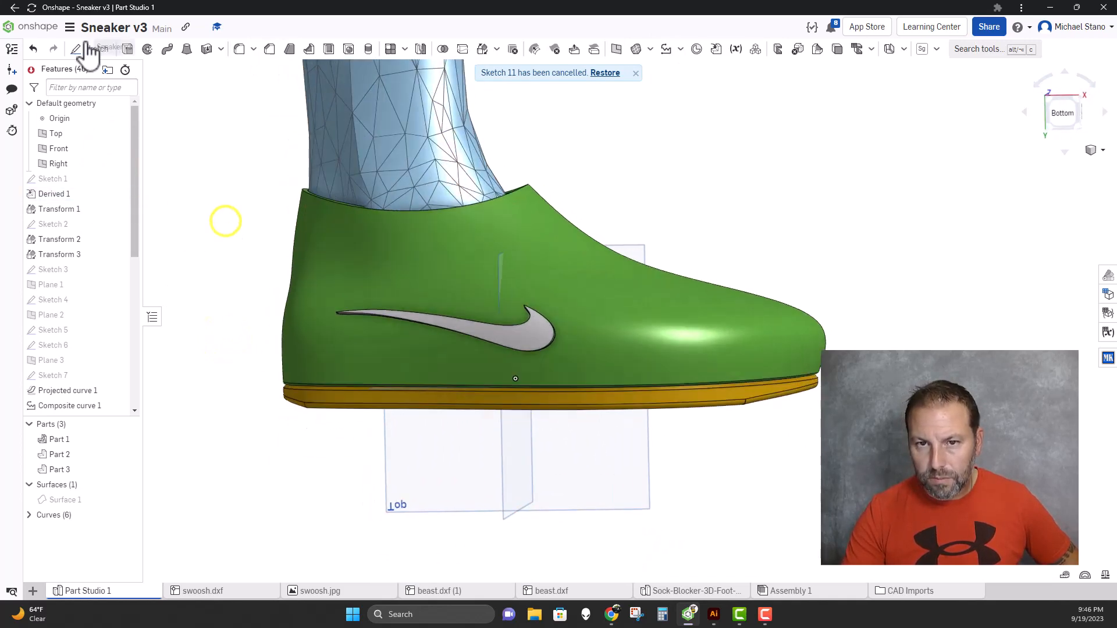
{"action": "left_click", "coordinate": [617, 49]}
{"action": "left_click", "coordinate": [505, 439]}
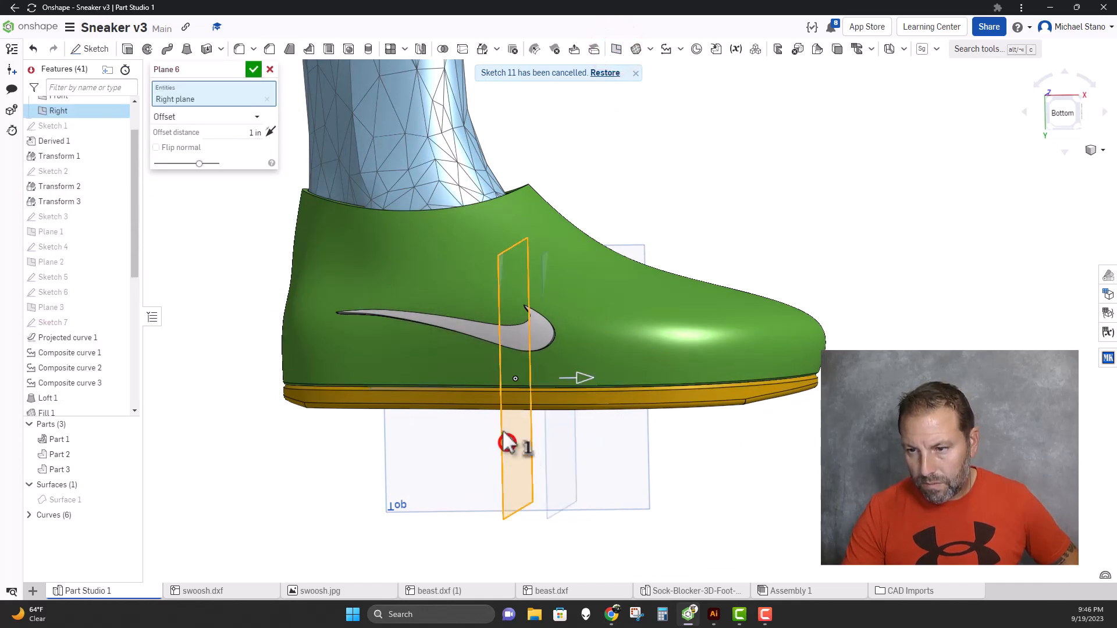
{"action": "left_click_drag", "start_coordinate": [581, 379], "coordinate": [899, 378]}
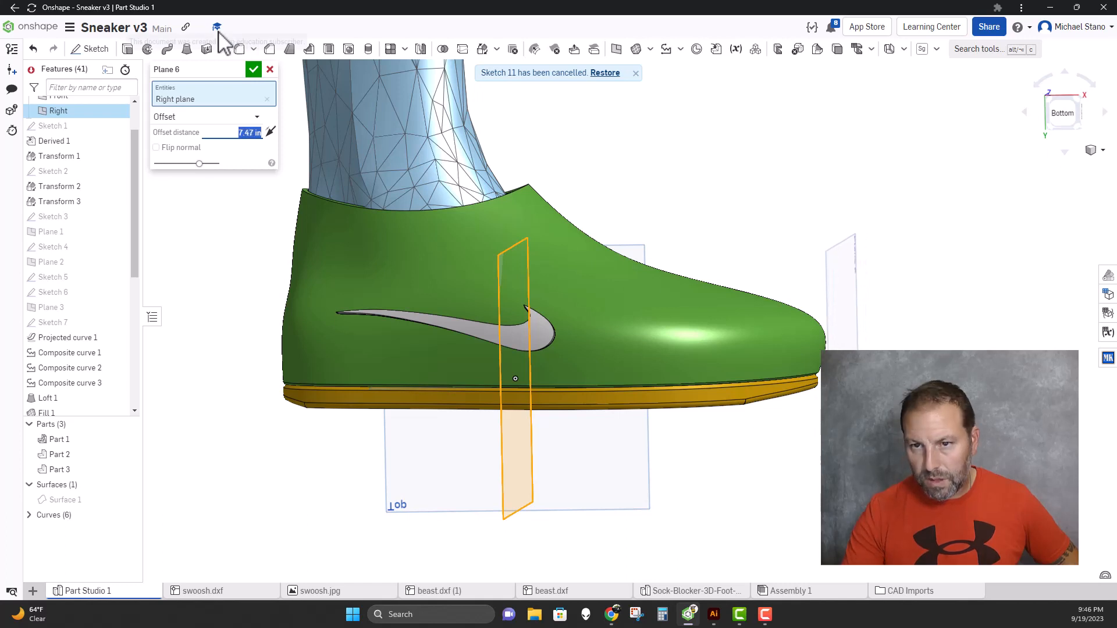
{"action": "left_click", "coordinate": [254, 69]}
Sketch a horizontal line about 5.49 in long on the new offset plane, across the toe, and accept the sketch
{"action": "right_click_drag", "start_coordinate": [609, 162], "coordinate": [477, 152]}
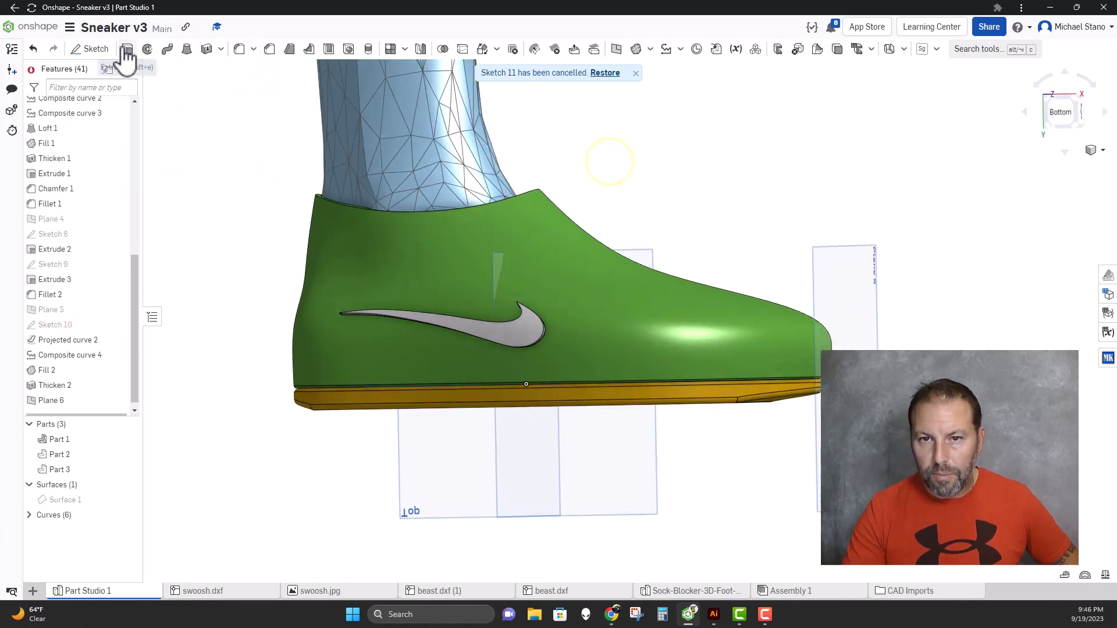
{"action": "left_click", "coordinate": [90, 48]}
{"action": "left_click", "coordinate": [834, 318]}
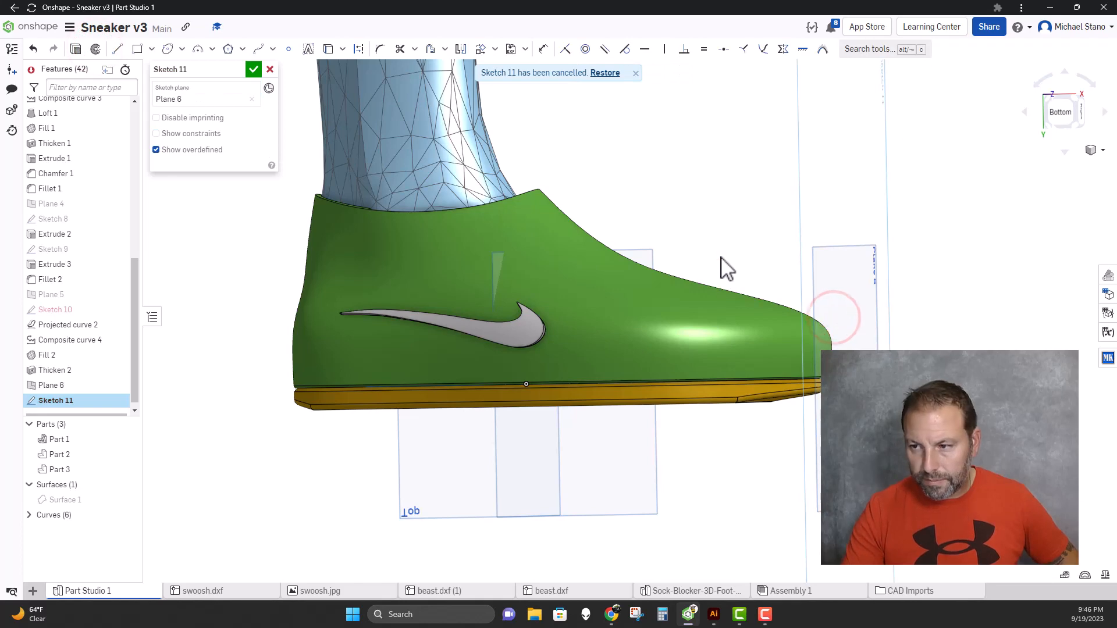
{"action": "right_click_drag", "start_coordinate": [723, 267], "coordinate": [676, 272]}
{"action": "key", "text": "n"}
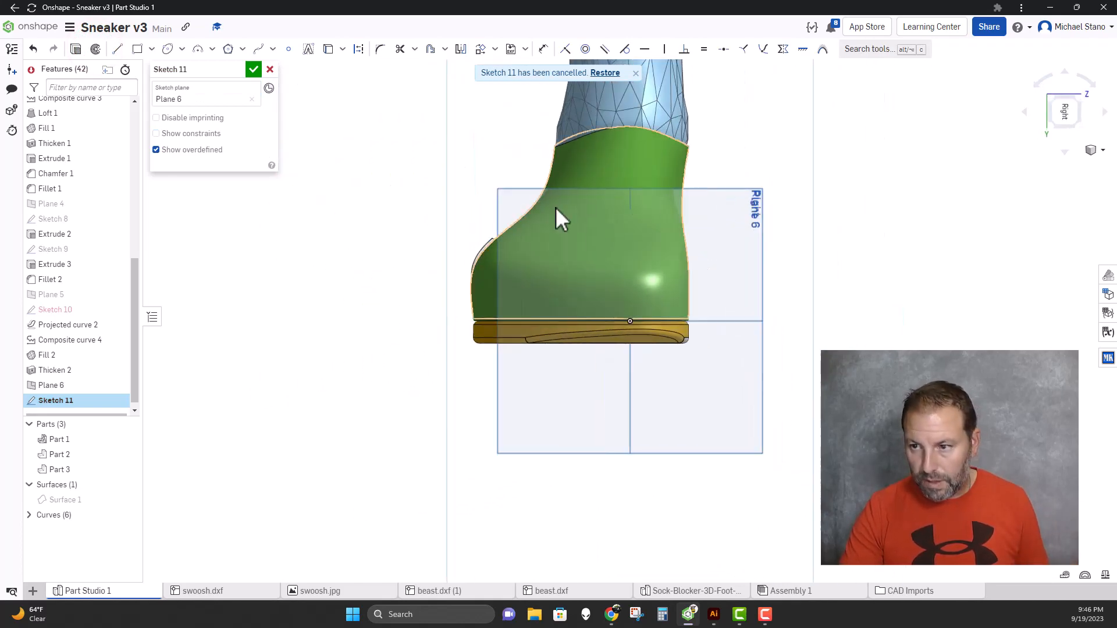
{"action": "left_click", "coordinate": [114, 48]}
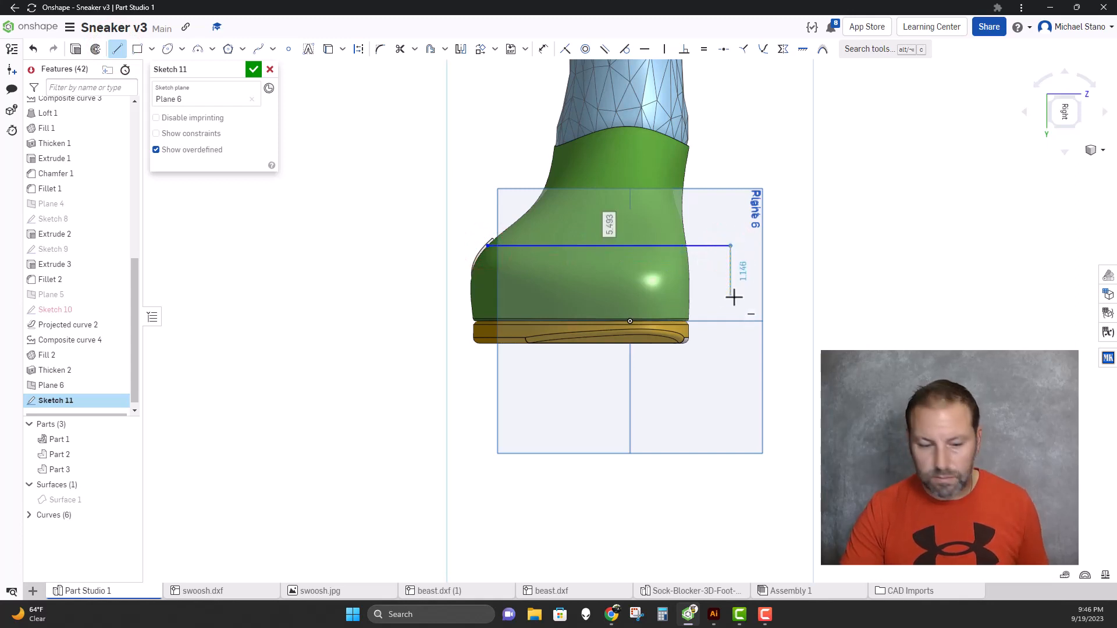
{"action": "left_click", "coordinate": [253, 71]}
Start a Line angle plane using the offset plane at the toe and the sketched line as its entities
{"action": "right_click_drag", "start_coordinate": [319, 182], "coordinate": [392, 192]}
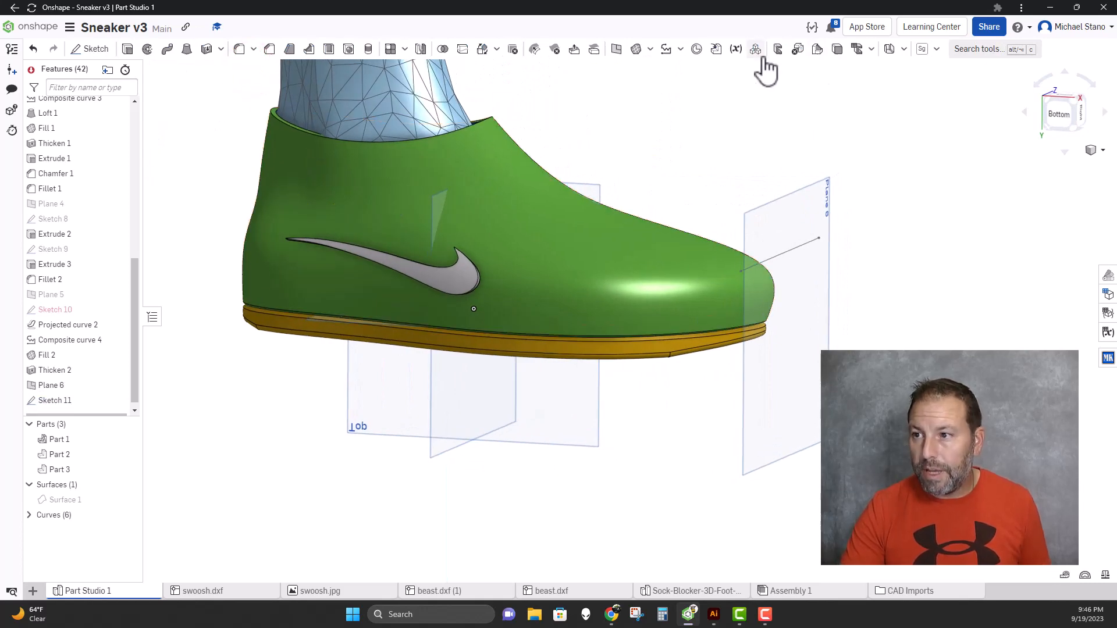
{"action": "left_click", "coordinate": [616, 48]}
{"action": "left_click", "coordinate": [207, 109]}
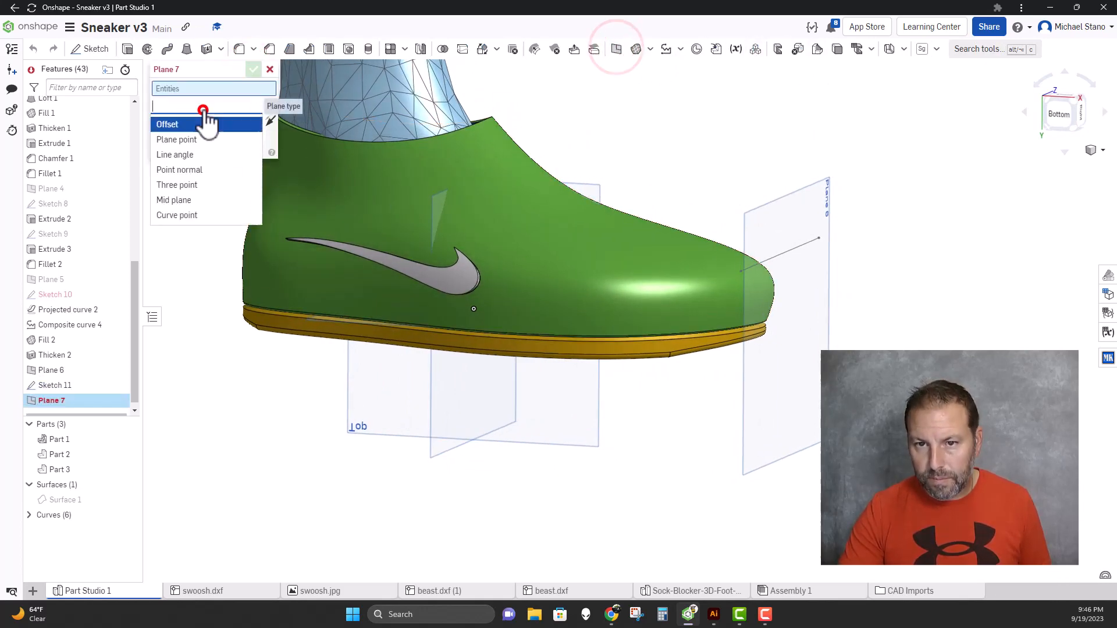
{"action": "left_click", "coordinate": [185, 152]}
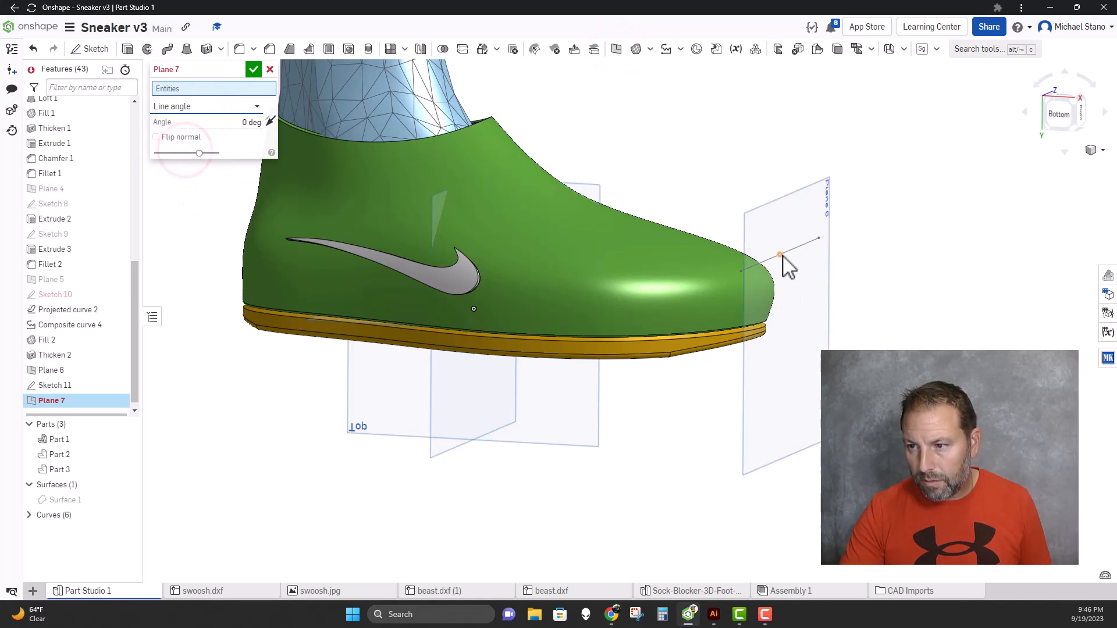
{"action": "left_click", "coordinate": [789, 228]}
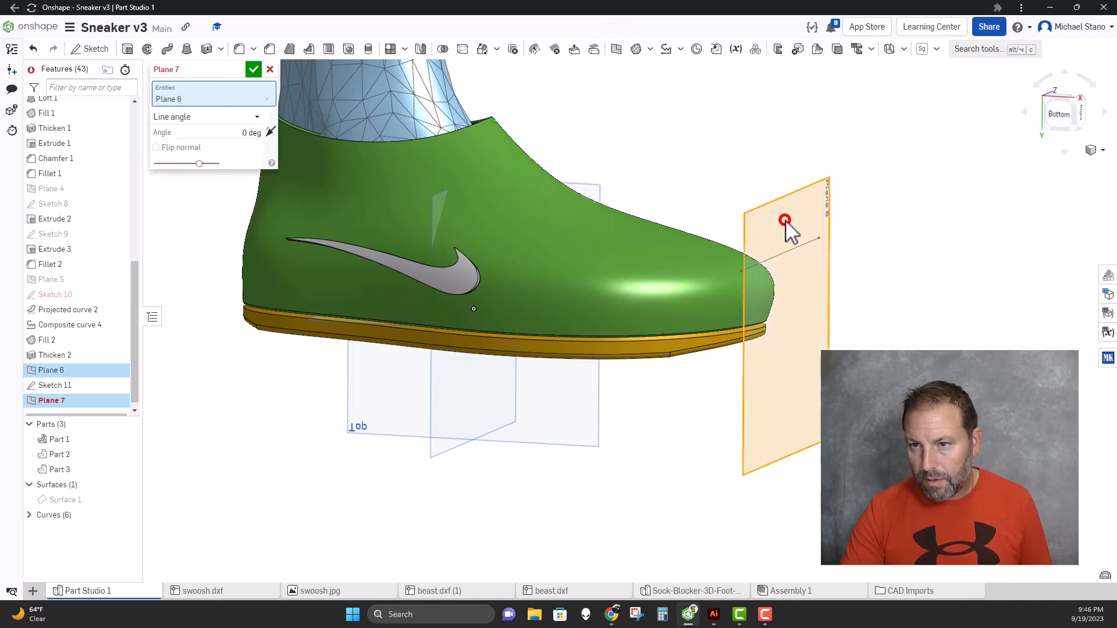
{"action": "left_click", "coordinate": [804, 244]}
Tilt the Line angle plane to about 67.7 degrees so it follows the slope of the forefoot, and accept it
{"action": "left_click_drag", "start_coordinate": [758, 325], "coordinate": [798, 285]}
{"action": "right_click_drag", "start_coordinate": [798, 285], "coordinate": [601, 251]}
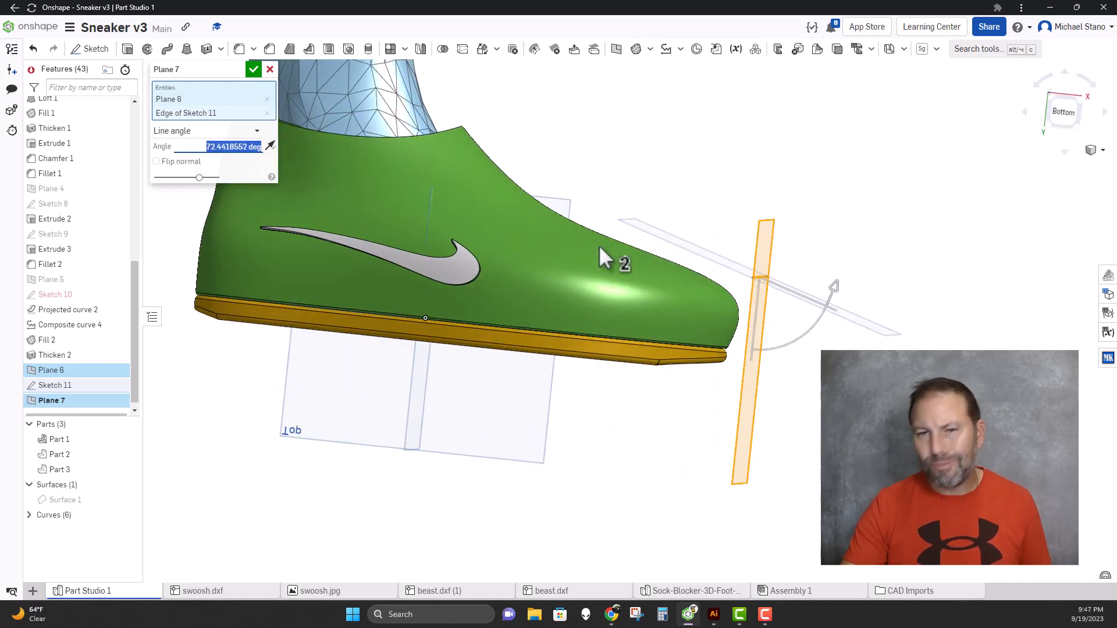
{"action": "left_click_drag", "start_coordinate": [834, 288], "coordinate": [836, 295]}
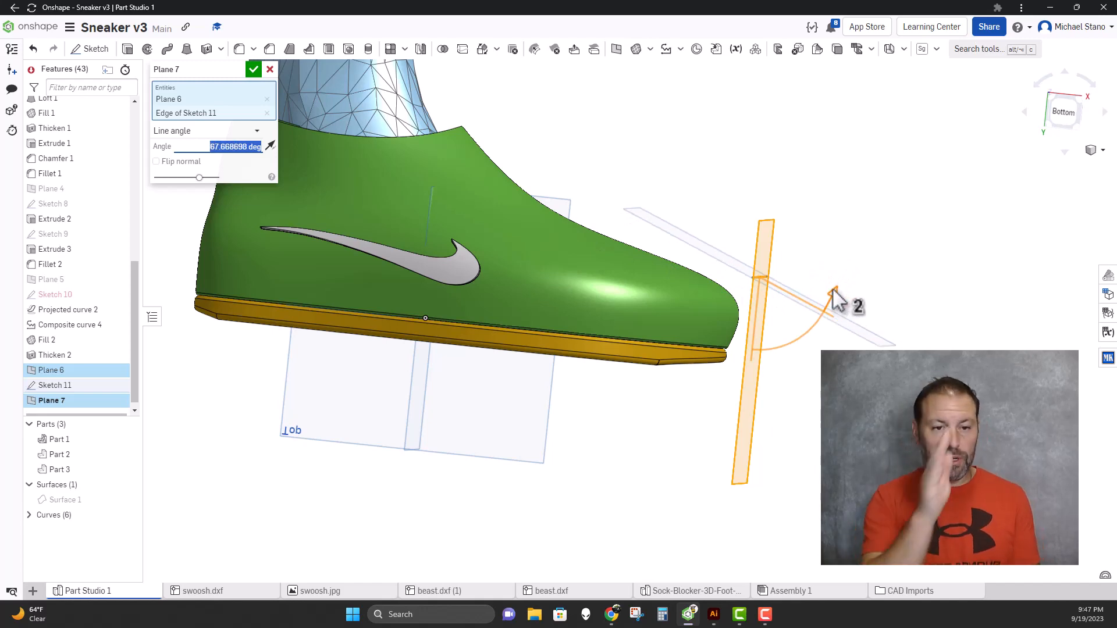
{"action": "left_click", "coordinate": [253, 70]}
Start a sketch on the tilted plane and draw a rectangle about 2.43 by 0.33 in just below the ankle opening
{"action": "right_click_drag", "start_coordinate": [466, 175], "coordinate": [197, 71]}
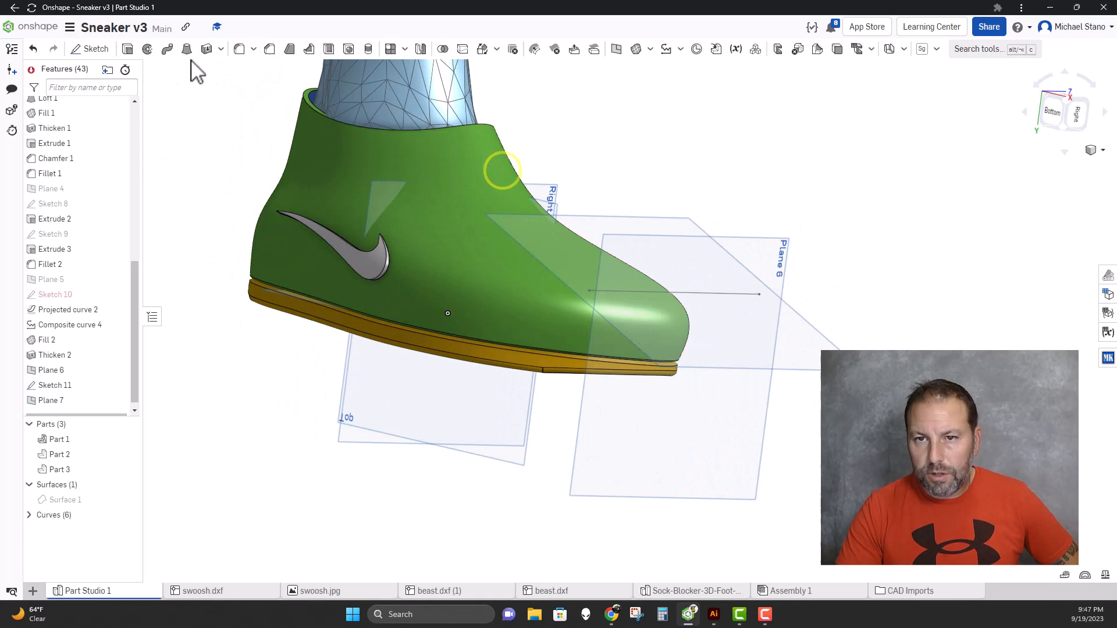
{"action": "left_click", "coordinate": [92, 48]}
{"action": "left_click", "coordinate": [609, 228]}
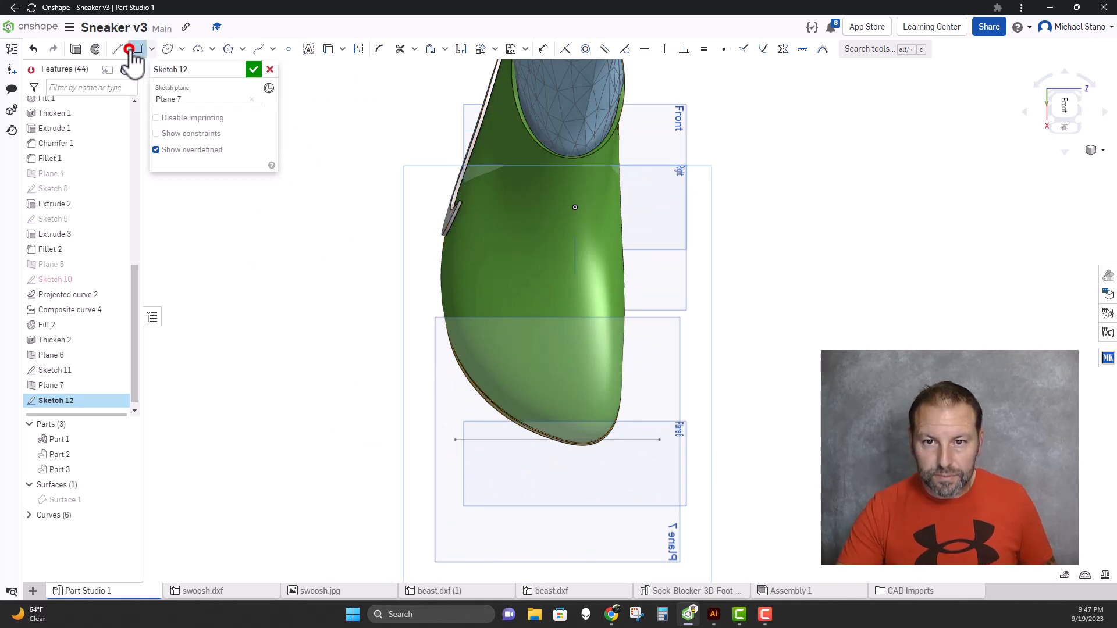
{"action": "left_click", "coordinate": [517, 190]}
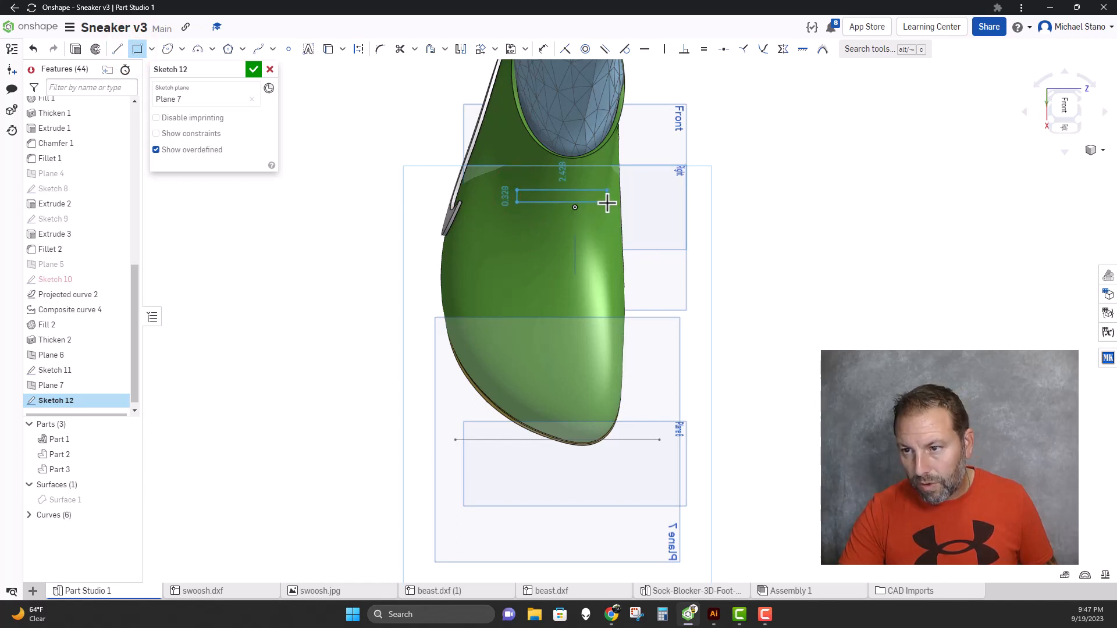
{"action": "left_click", "coordinate": [607, 202]}
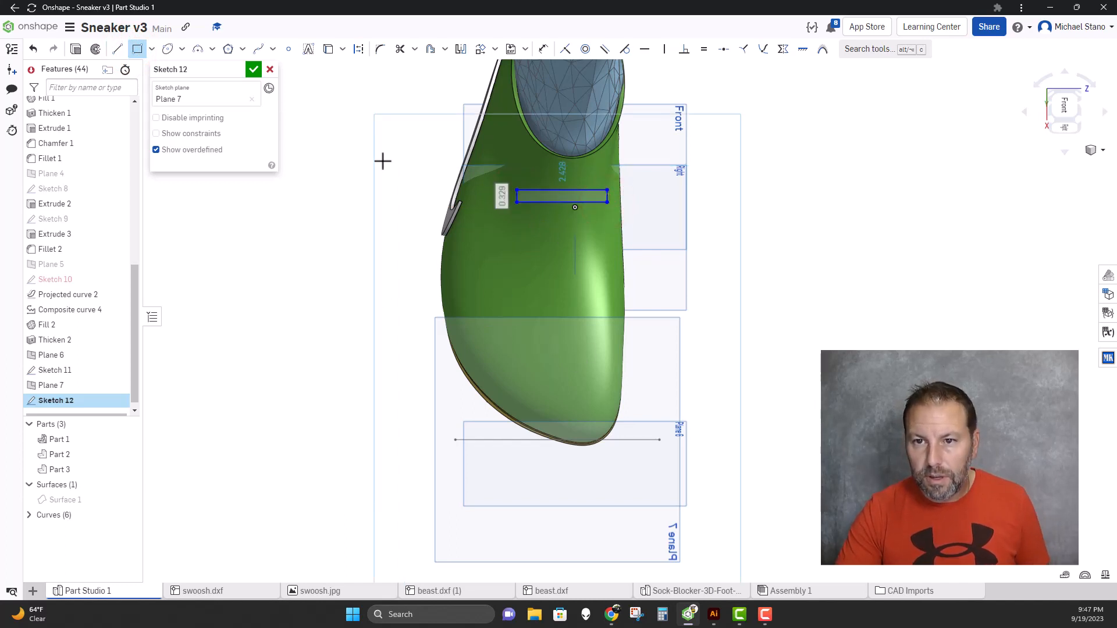
Fillet the rectangle's upper-left corner and set the fillet radius to 0.05 in
{"action": "scroll", "coordinate": [569, 239], "scroll_direction": "up", "scroll_amount": 3}
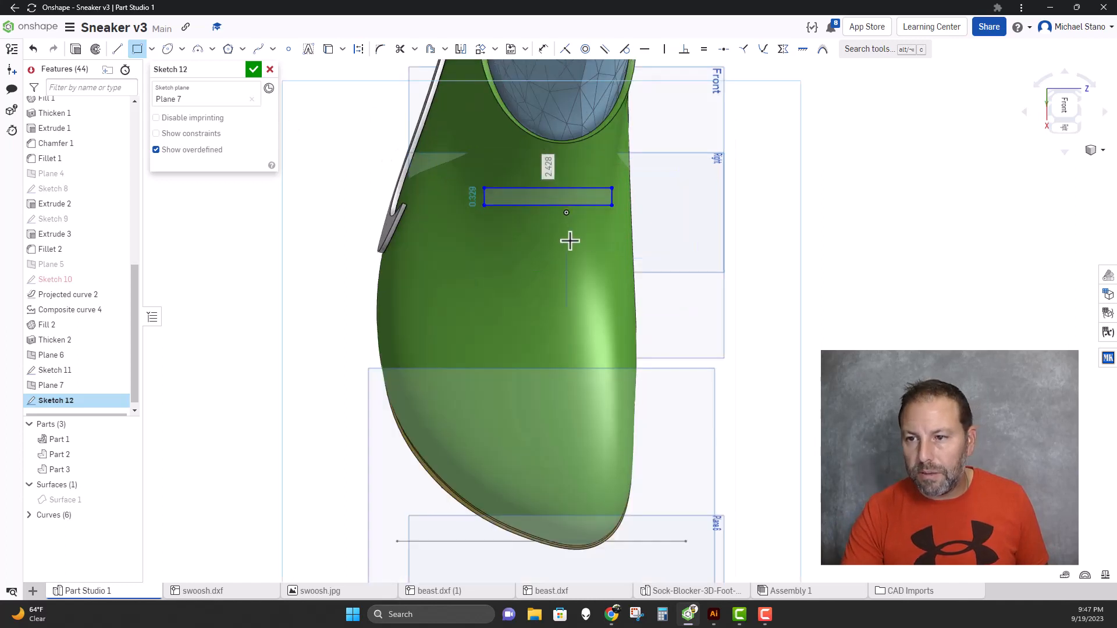
{"action": "scroll", "coordinate": [542, 219], "scroll_direction": "up", "scroll_amount": 1}
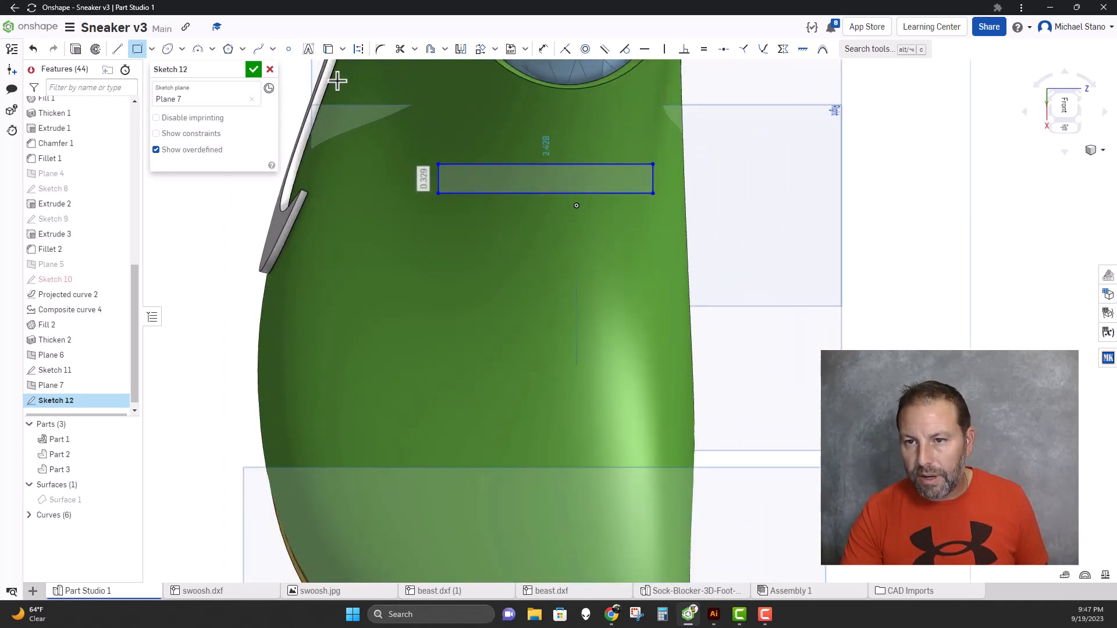
{"action": "left_click", "coordinate": [379, 49]}
{"action": "scroll", "coordinate": [462, 180], "scroll_direction": "up", "scroll_amount": 1}
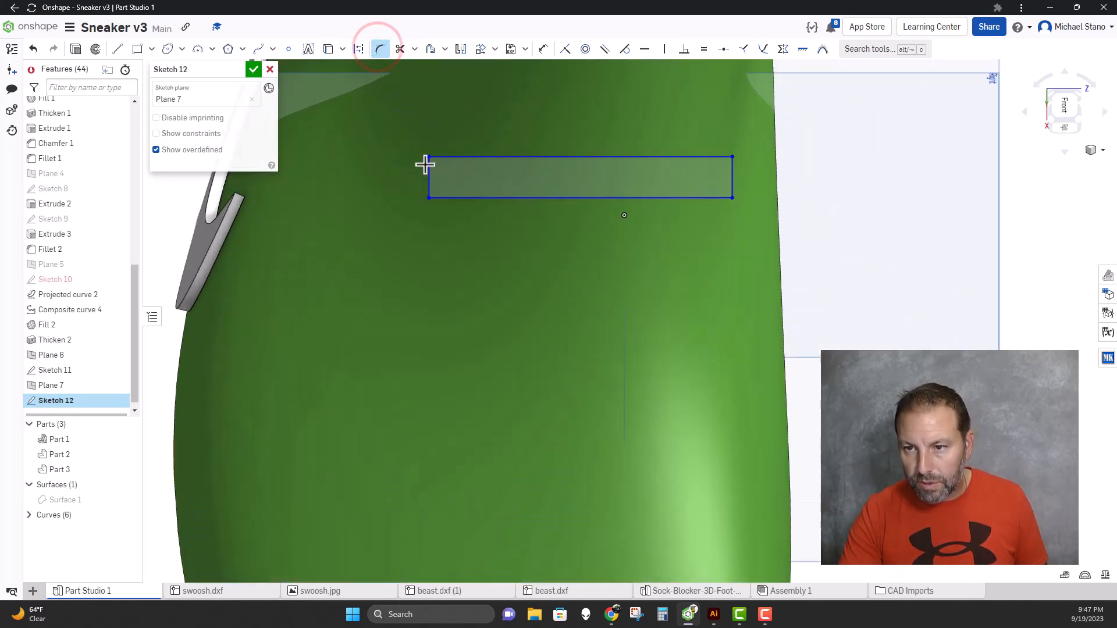
{"action": "left_click_drag", "start_coordinate": [435, 157], "coordinate": [455, 196]}
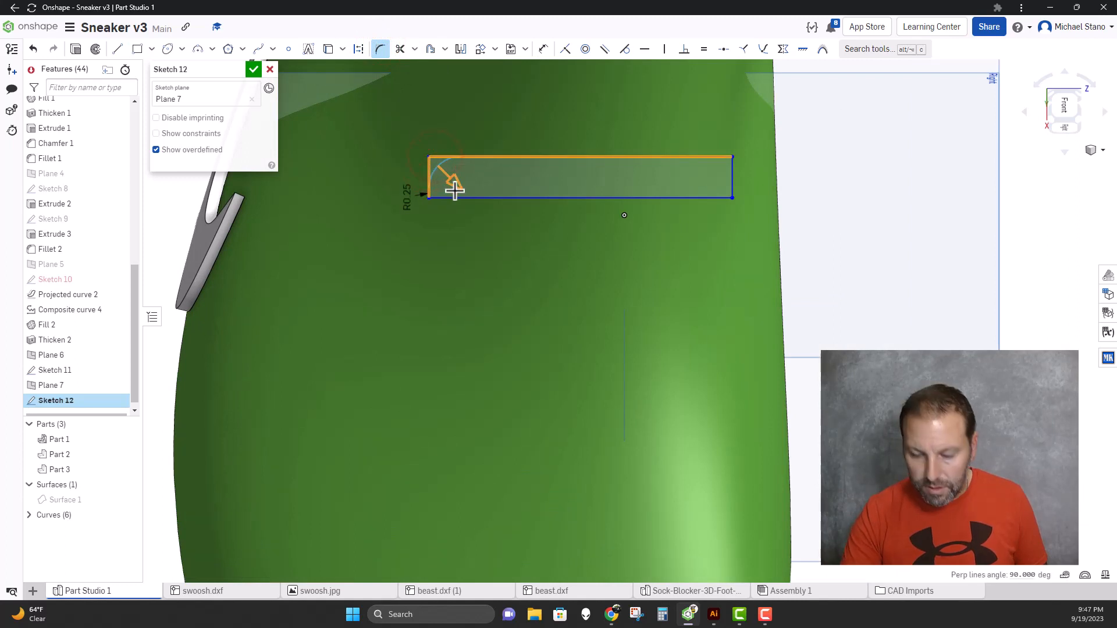
{"action": "left_click", "coordinate": [454, 185]}
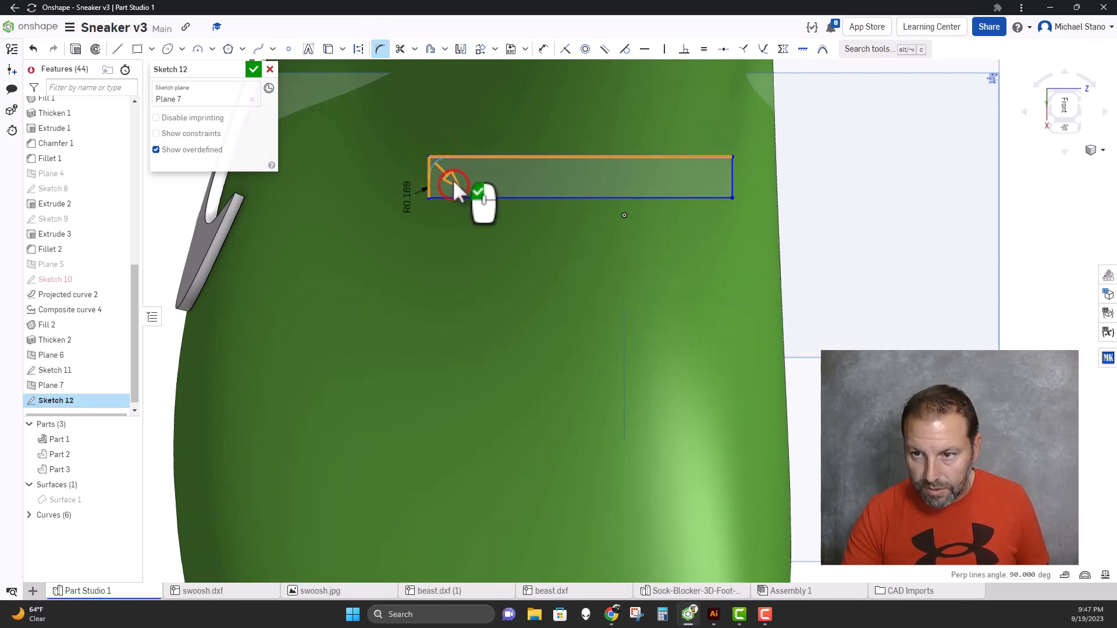
{"action": "double_click", "coordinate": [406, 197]}
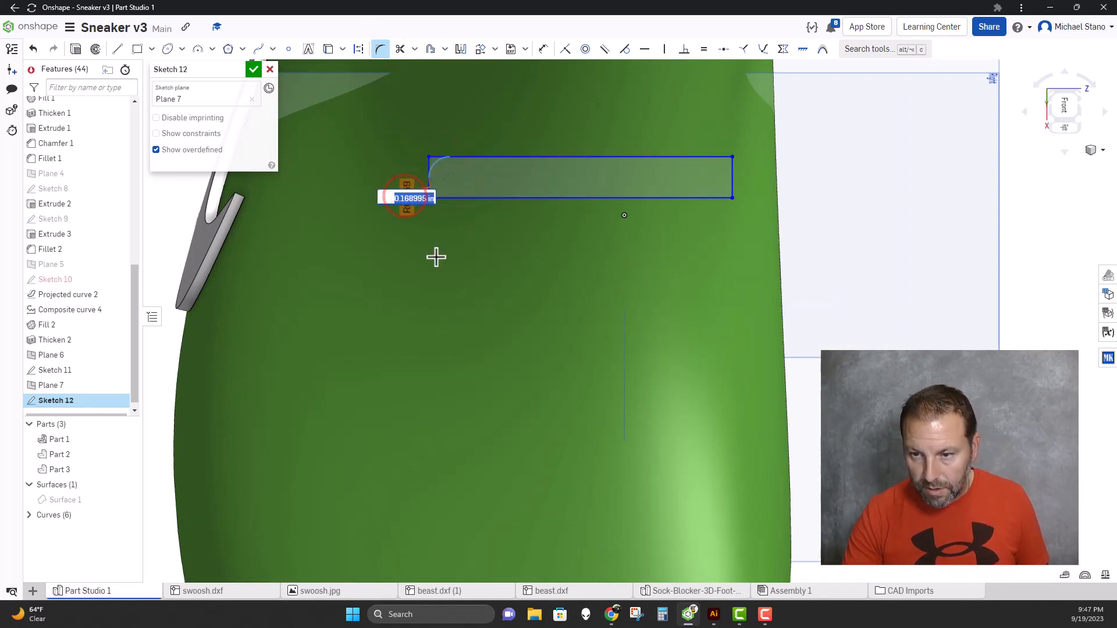
{"action": "type", "text": ".05"}
{"action": "key", "text": "Return"}
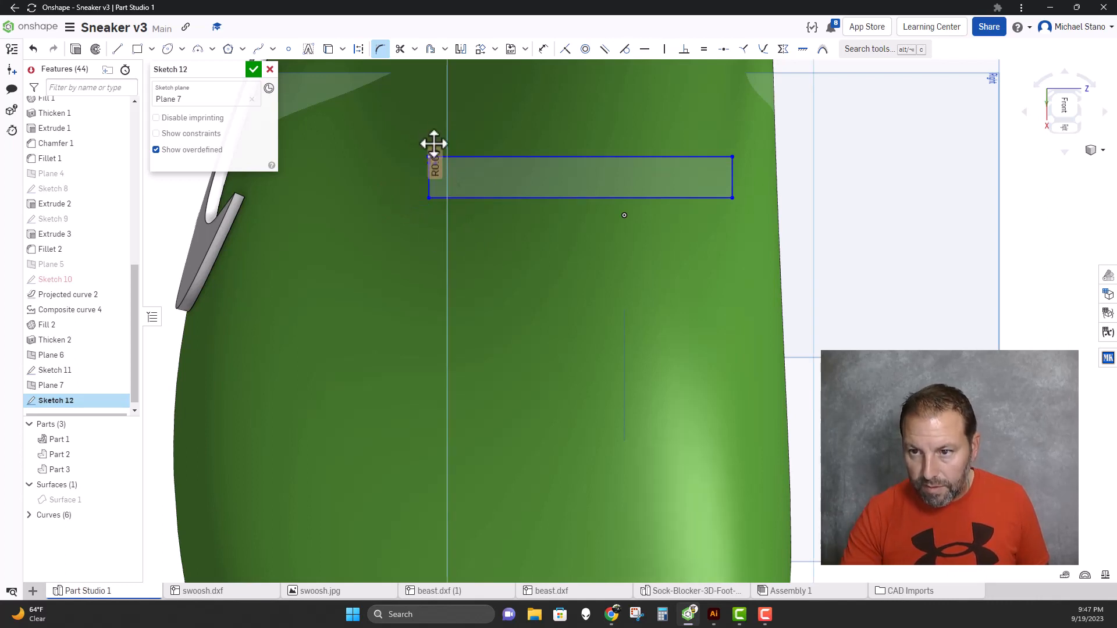
Fillet the rectangle's three remaining corners at 0.05 in and accept the sketch
{"action": "scroll", "coordinate": [434, 169], "scroll_direction": "up", "scroll_amount": 3}
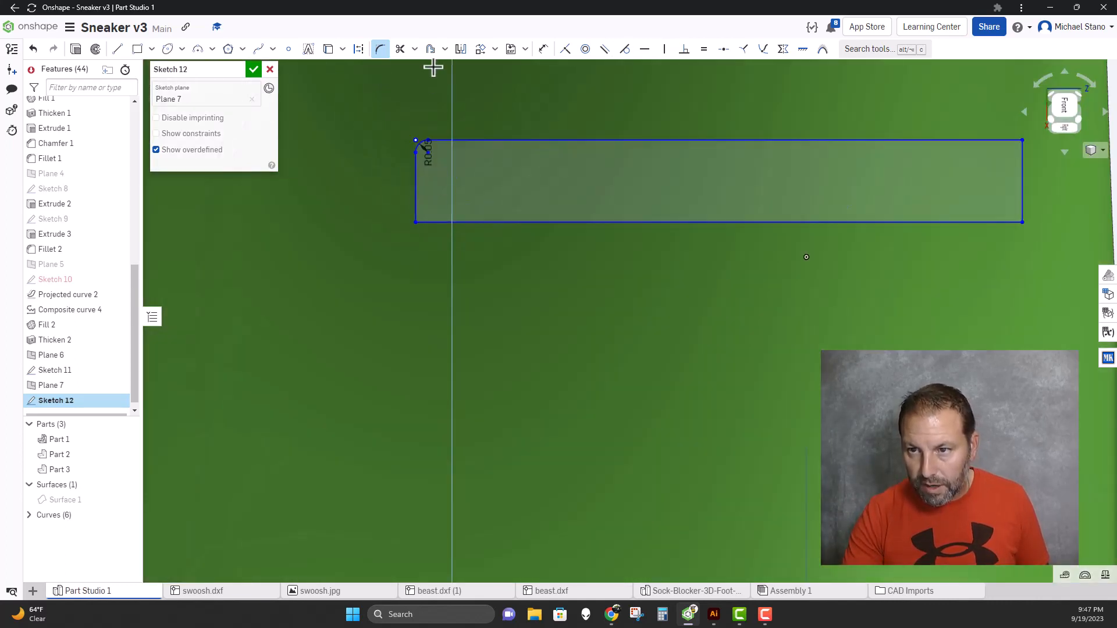
{"action": "left_click", "coordinate": [380, 49]}
{"action": "left_click", "coordinate": [415, 197]}
{"action": "left_click", "coordinate": [436, 222]}
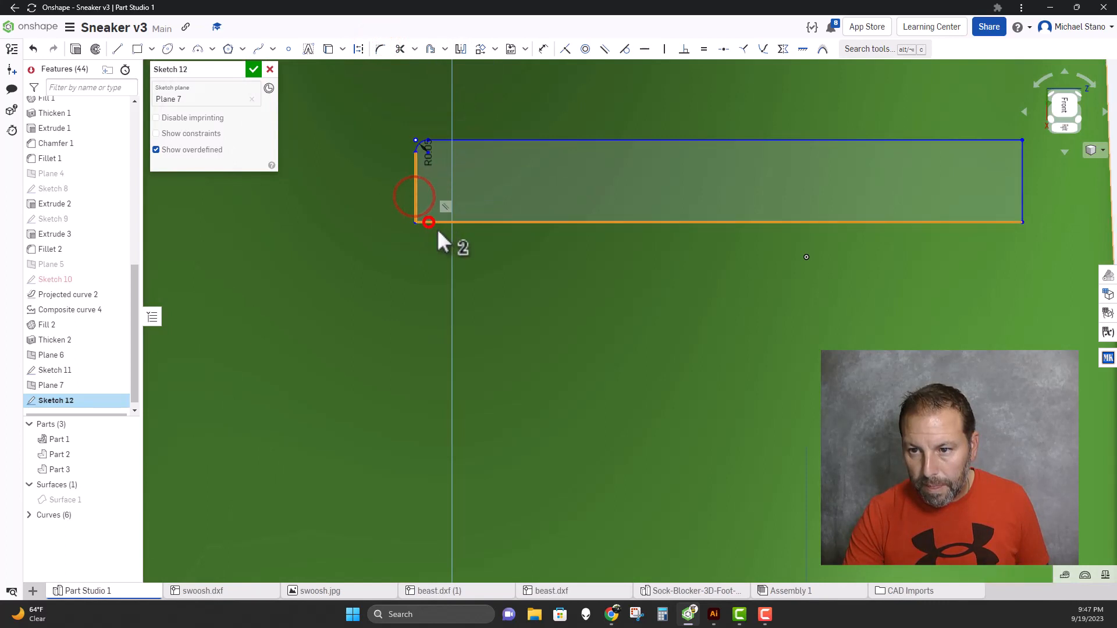
{"action": "scroll", "coordinate": [608, 231], "scroll_direction": "down", "scroll_amount": 2}
{"action": "middle_click_drag", "start_coordinate": [609, 232], "coordinate": [529, 250]}
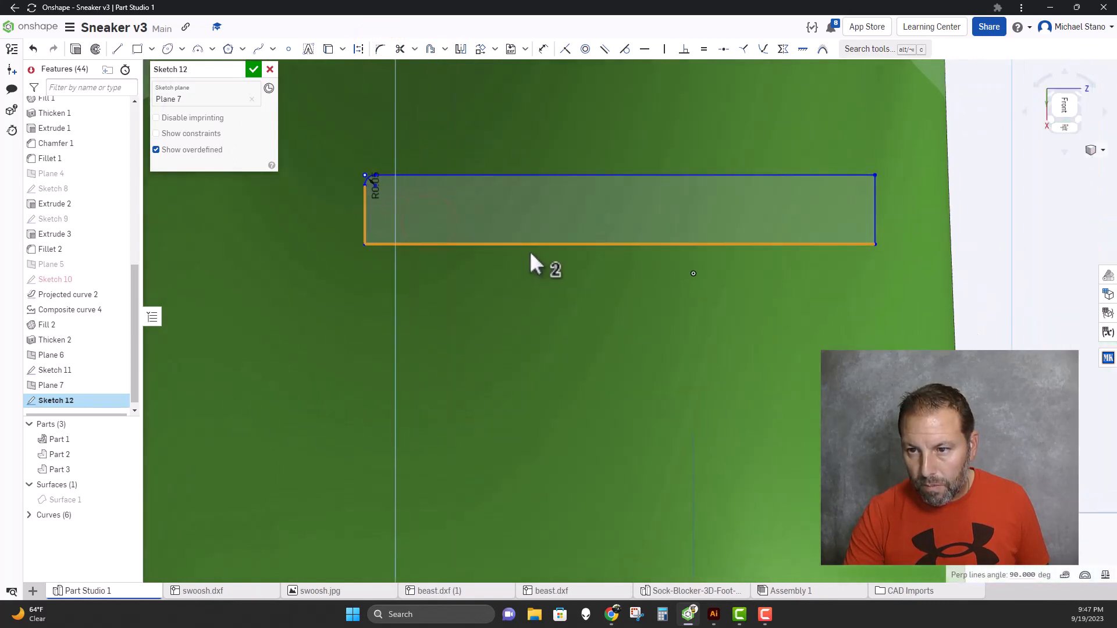
{"action": "left_click", "coordinate": [380, 49]}
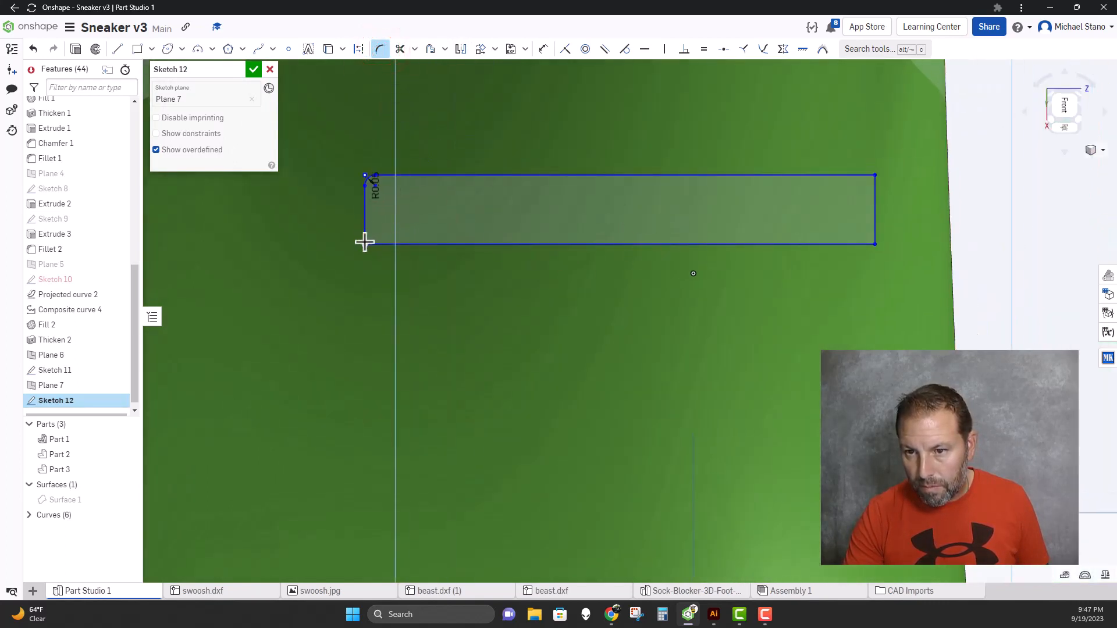
{"action": "left_click", "coordinate": [876, 244]}
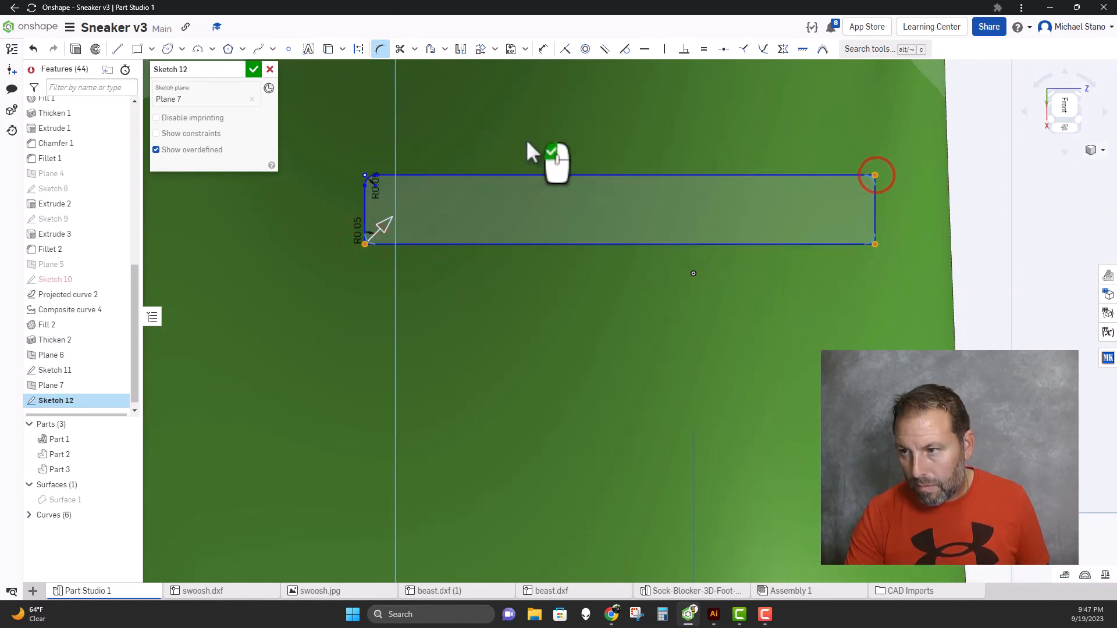
{"action": "left_click", "coordinate": [254, 70]}
{"action": "scroll", "coordinate": [325, 239], "scroll_direction": "down", "scroll_amount": 3}
{"action": "scroll", "coordinate": [324, 239], "scroll_direction": "down", "scroll_amount": 5}
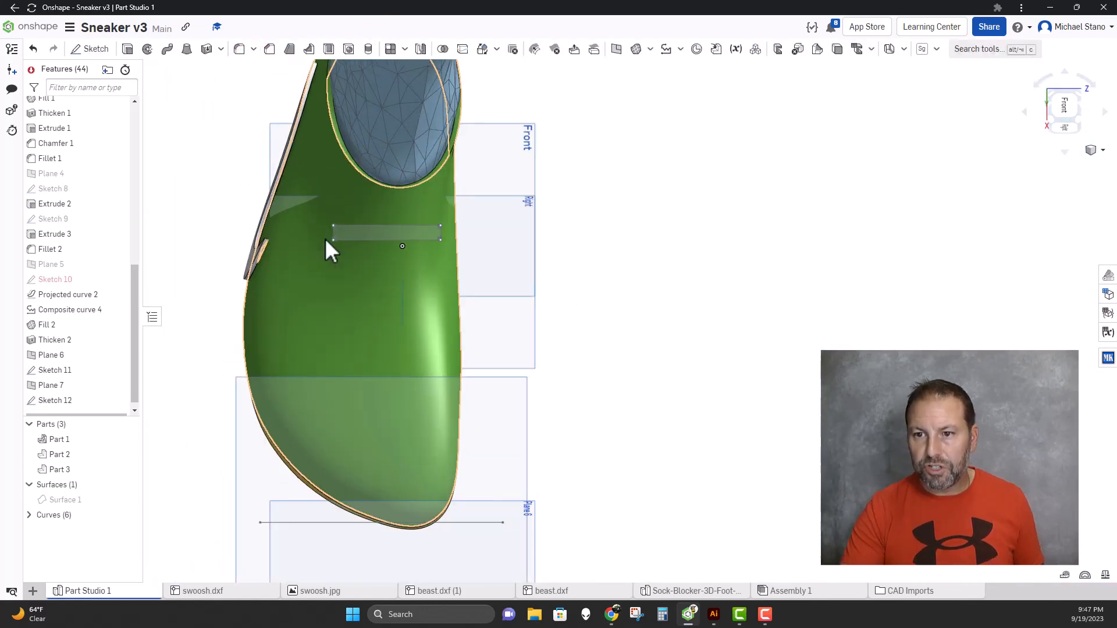
{"action": "scroll", "coordinate": [298, 226], "scroll_direction": "up", "scroll_amount": 2}
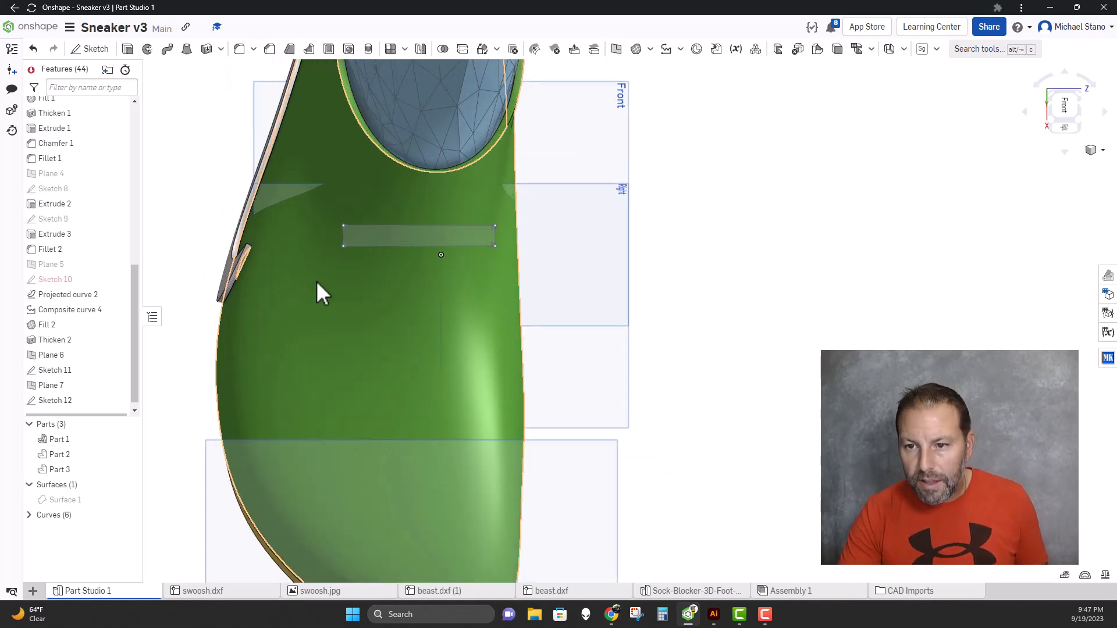
{"action": "left_click", "coordinate": [515, 264]}
{"action": "left_click", "coordinate": [390, 49]}
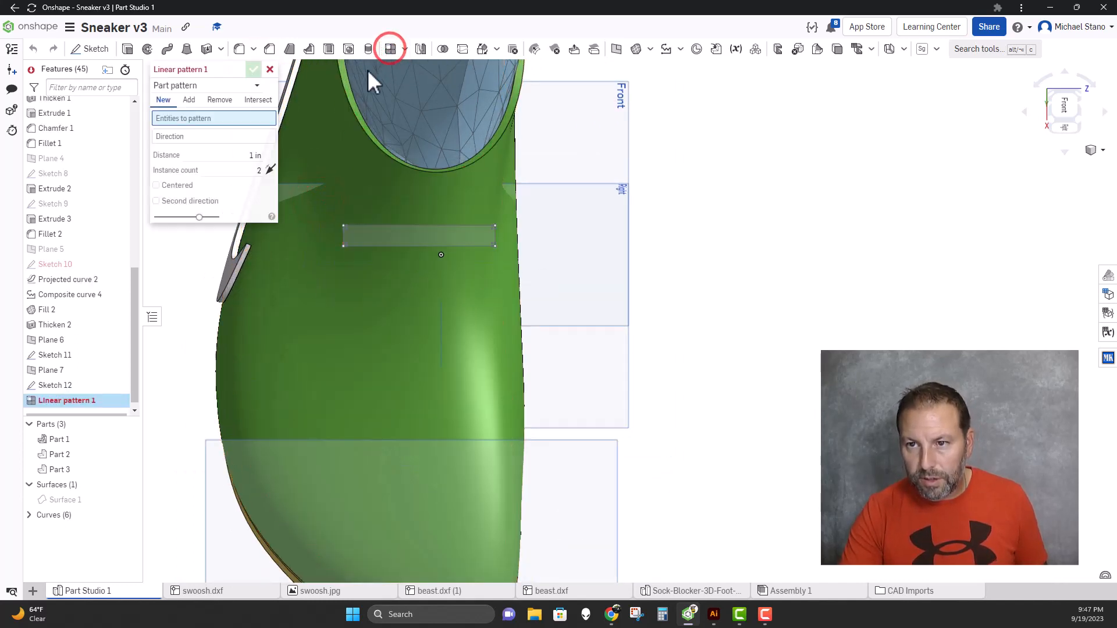
{"action": "left_click", "coordinate": [178, 86]}
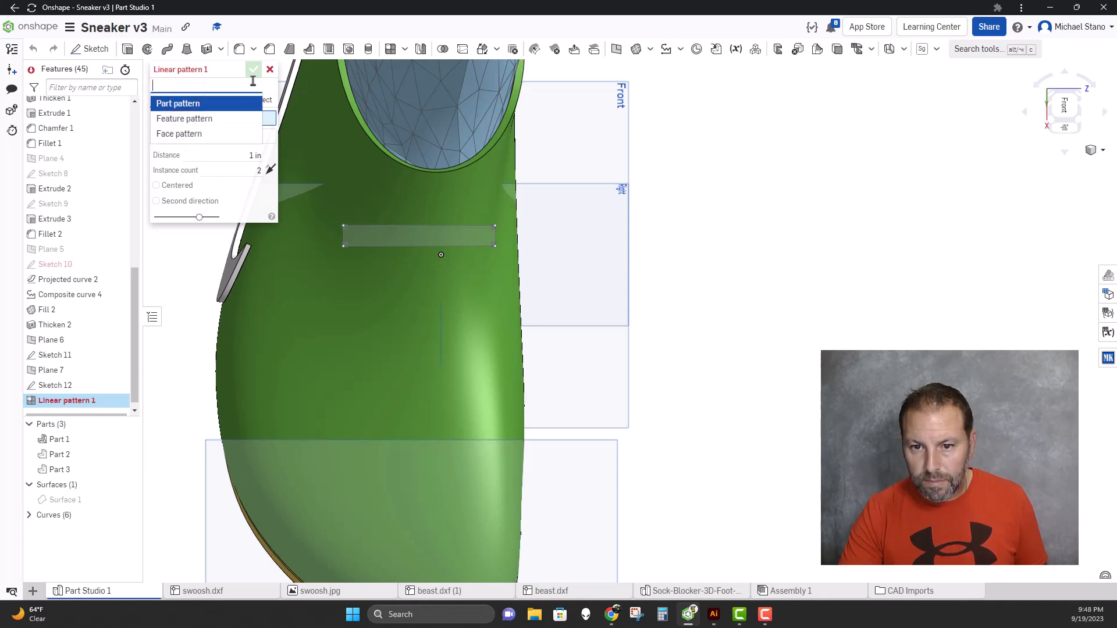
{"action": "left_click", "coordinate": [270, 70]}
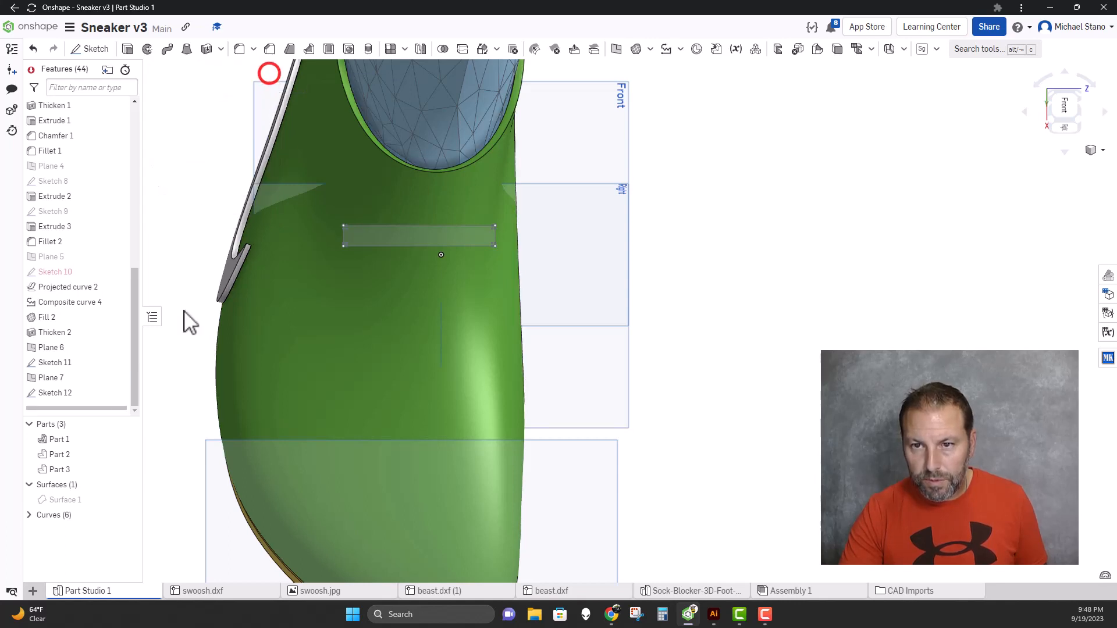
Reopen the slot sketch and start a sketch Linear pattern of the slot, running toward the toe at about 0.72 in spacing
{"action": "left_click", "coordinate": [62, 394]}
{"action": "double_click", "coordinate": [62, 394]}
{"action": "left_click", "coordinate": [320, 200]}
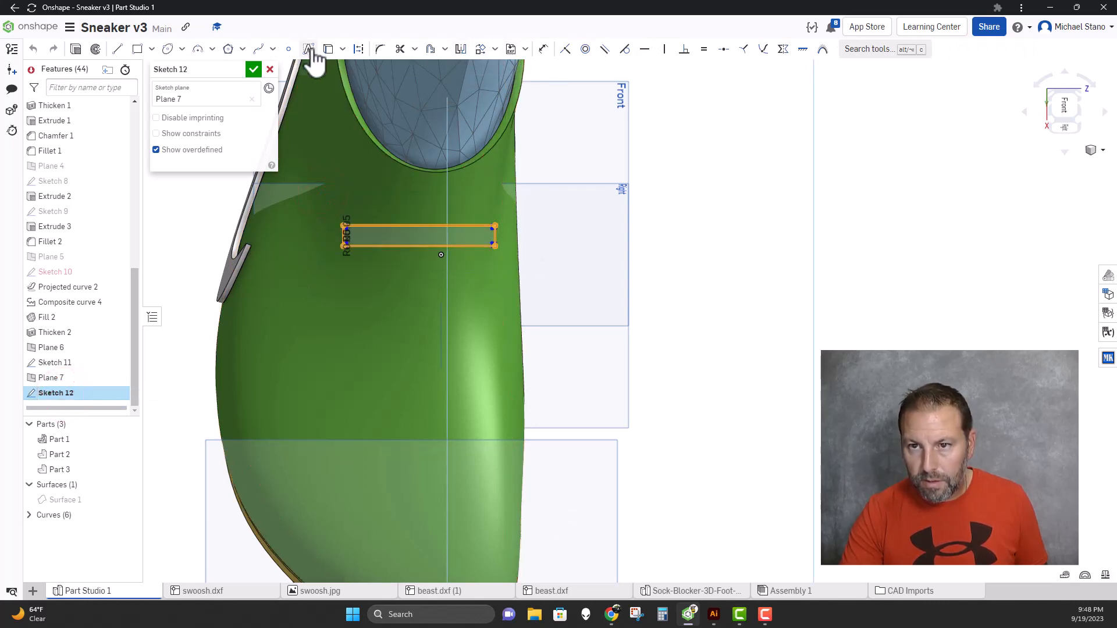
{"action": "left_click", "coordinate": [494, 49]}
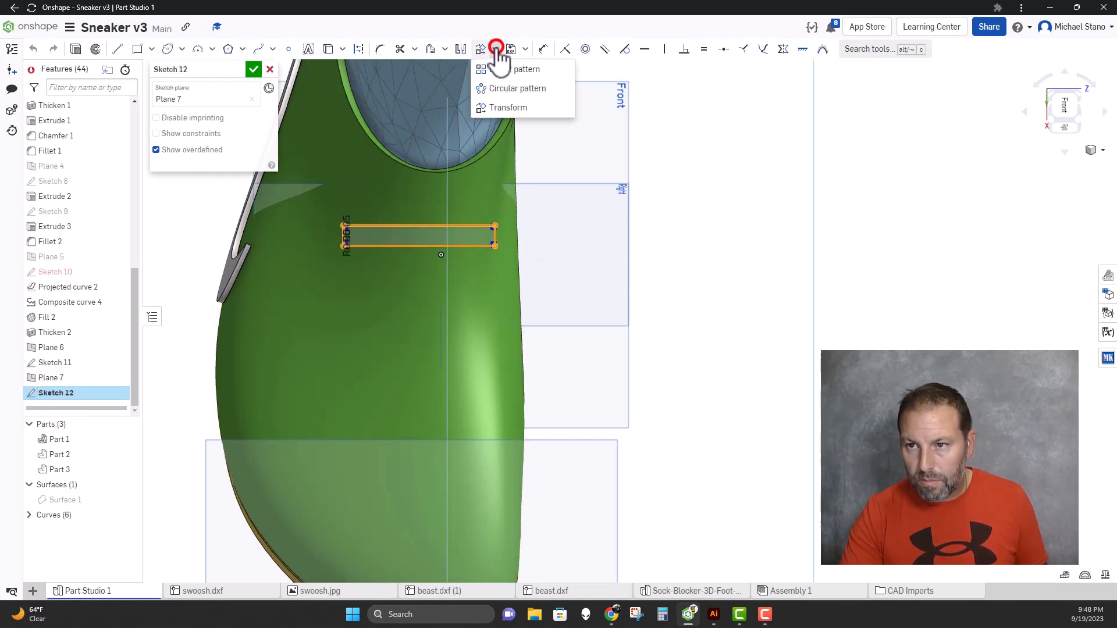
{"action": "left_click", "coordinate": [498, 70]}
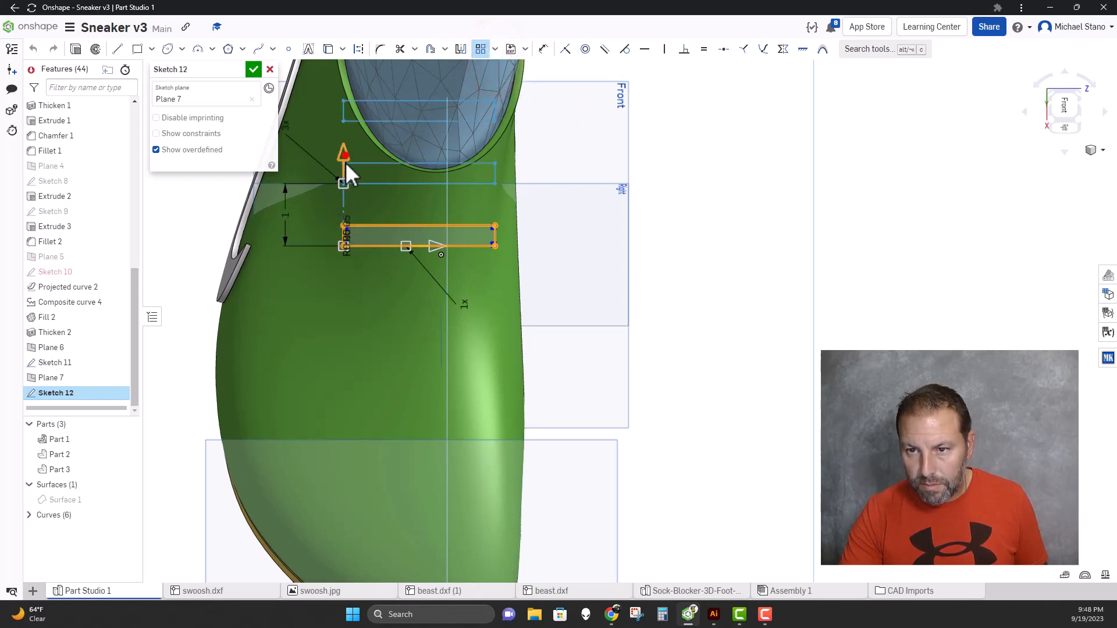
{"action": "left_click_drag", "start_coordinate": [344, 157], "coordinate": [350, 263]}
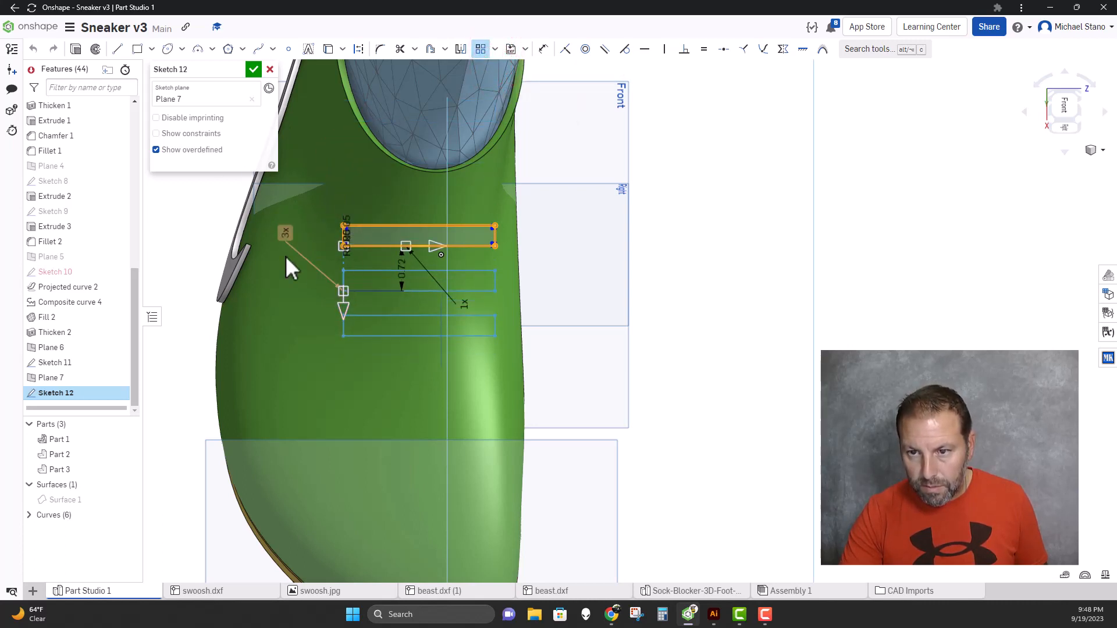
Set the pattern's instance count along the forefoot to 7
{"action": "left_click", "coordinate": [285, 233]}
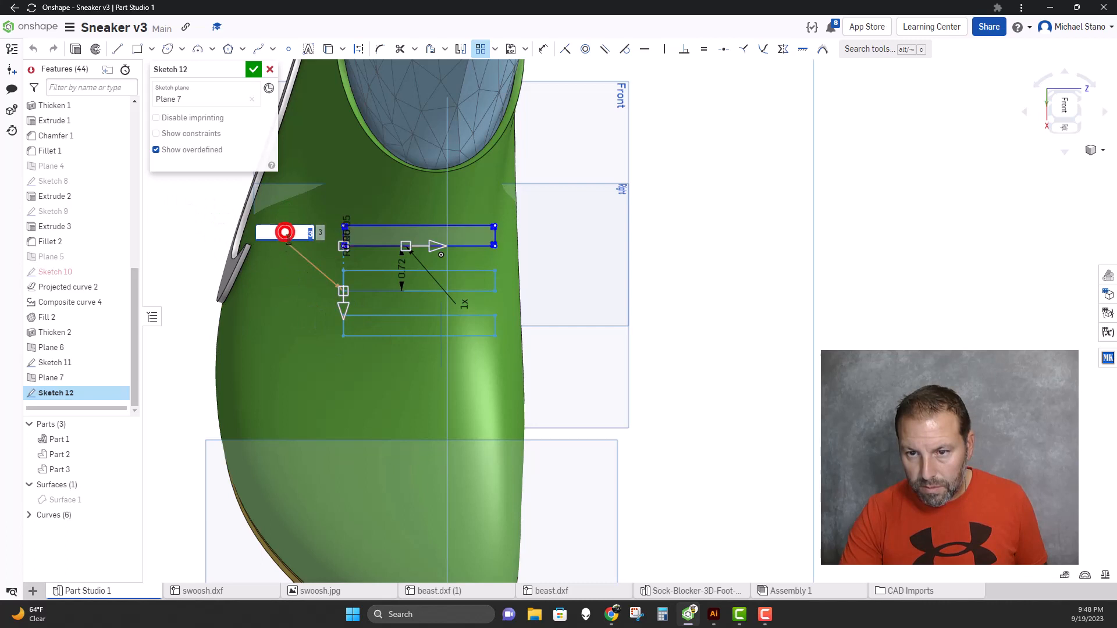
{"action": "type", "text": "6"}
{"action": "key", "text": "Return"}
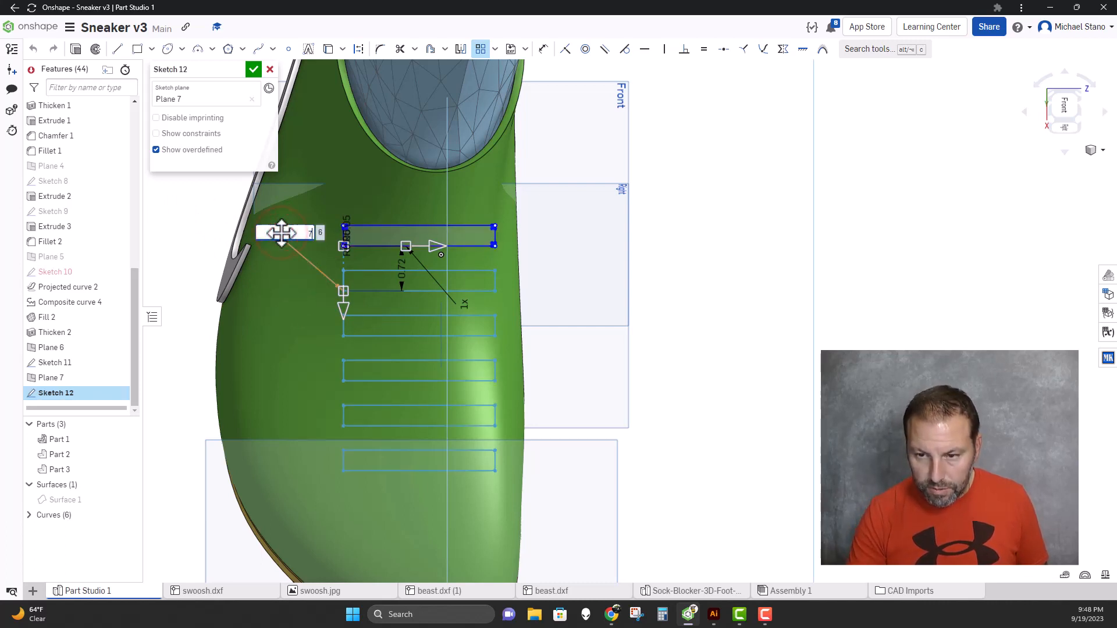
{"action": "key", "text": "Return"}
Tighten the spacing between the patterned slots so the row stops well short of the toe, and accept the sketch
{"action": "scroll", "coordinate": [325, 261], "scroll_direction": "down", "scroll_amount": 5}
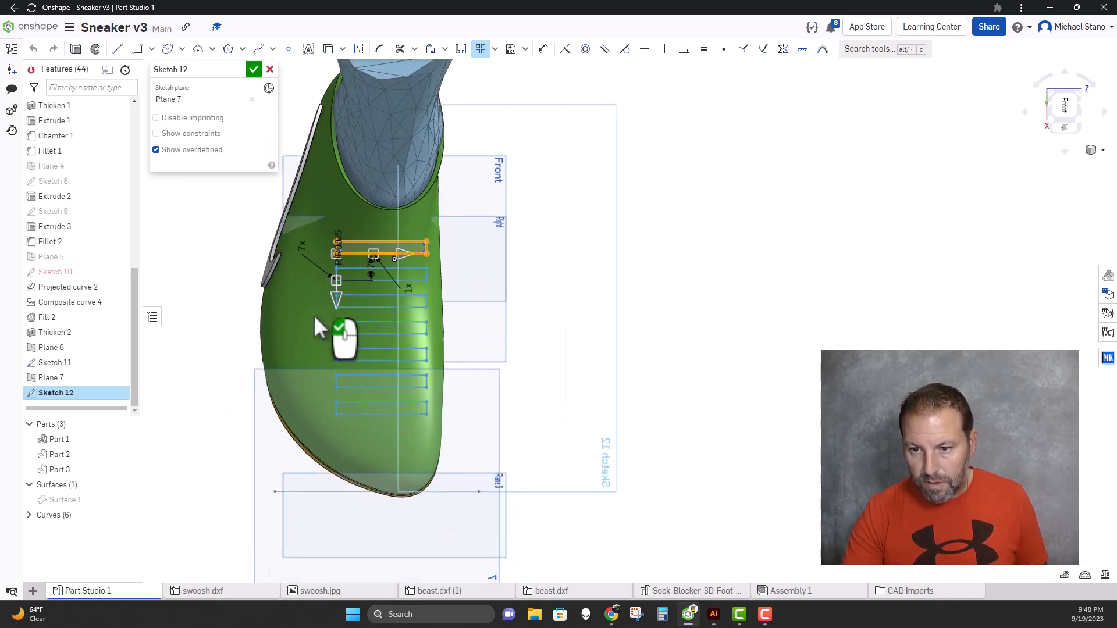
{"action": "scroll", "coordinate": [313, 316], "scroll_direction": "up", "scroll_amount": 2}
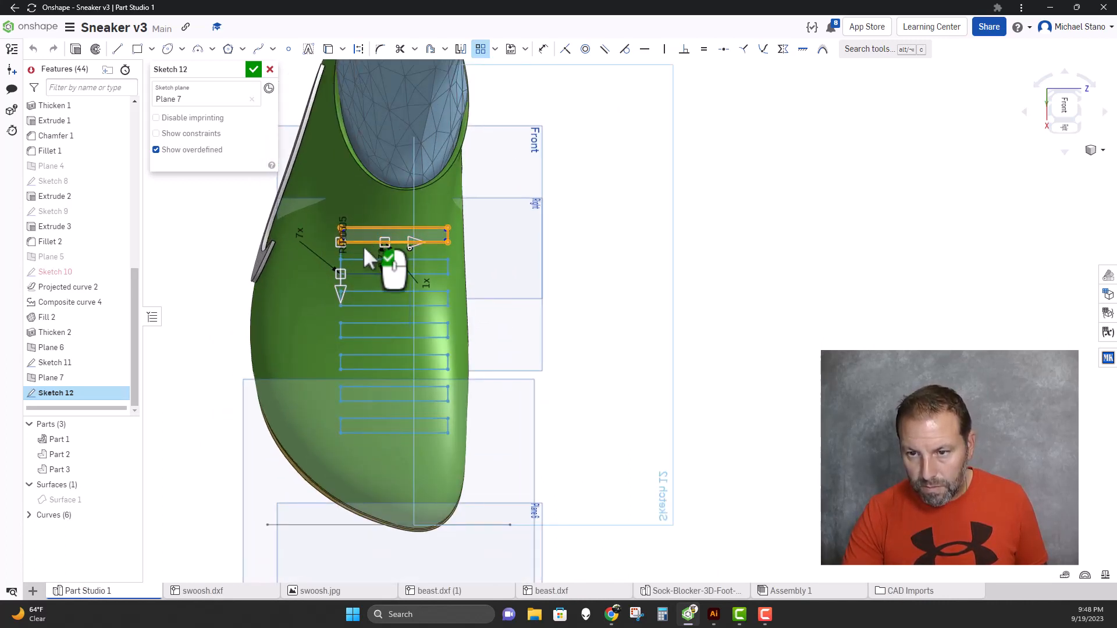
{"action": "left_click_drag", "start_coordinate": [338, 274], "coordinate": [340, 267]}
{"action": "left_click", "coordinate": [253, 69]}
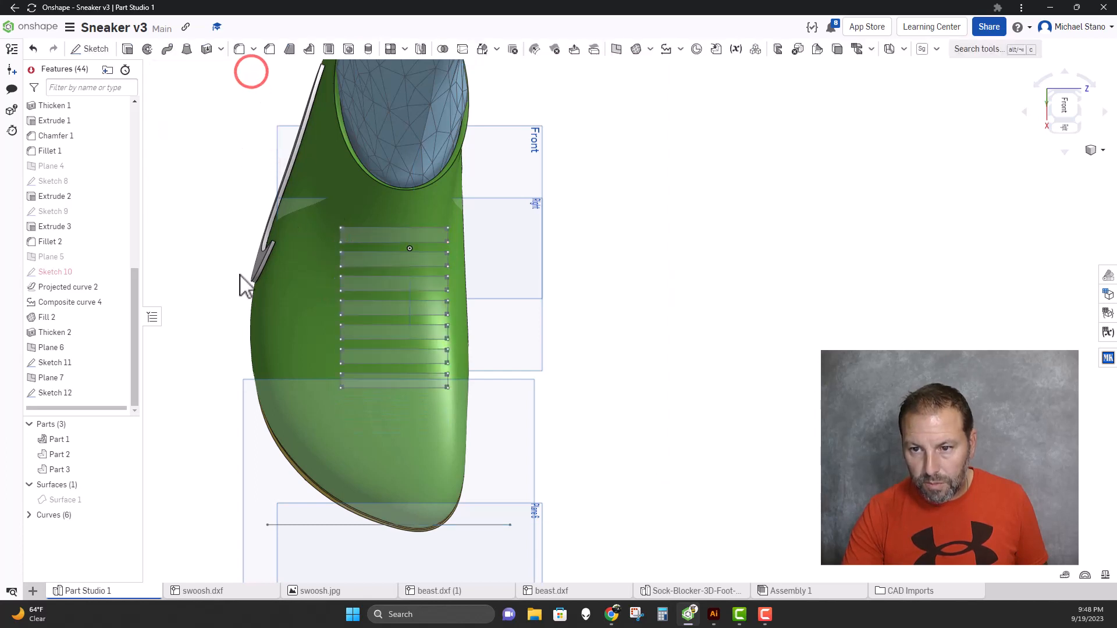
Start a curve-to-face Projected curve and select the edges of all seven slots
{"action": "mouse_move", "coordinate": [226, 263]}
{"action": "right_mouse_down"}
{"action": "mouse_move", "coordinate": [201, 272]}
{"action": "mouse_move", "coordinate": [195, 258]}
{"action": "right_mouse_up"}
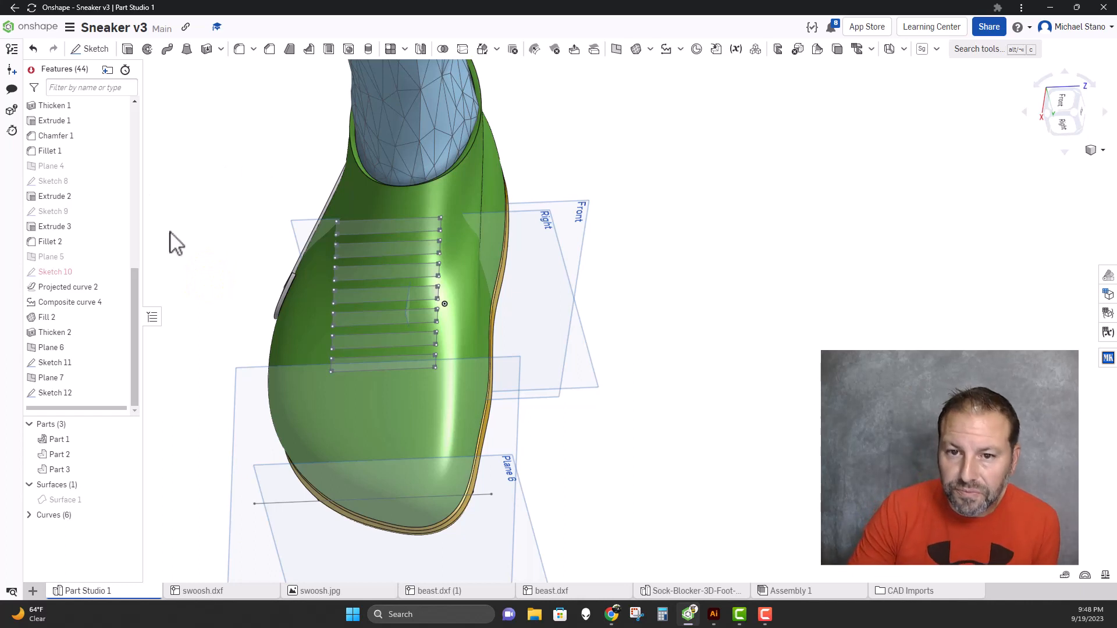
{"action": "right_click_drag", "start_coordinate": [225, 228], "coordinate": [253, 230]}
{"action": "scroll", "coordinate": [198, 332], "scroll_direction": "up", "scroll_amount": 2}
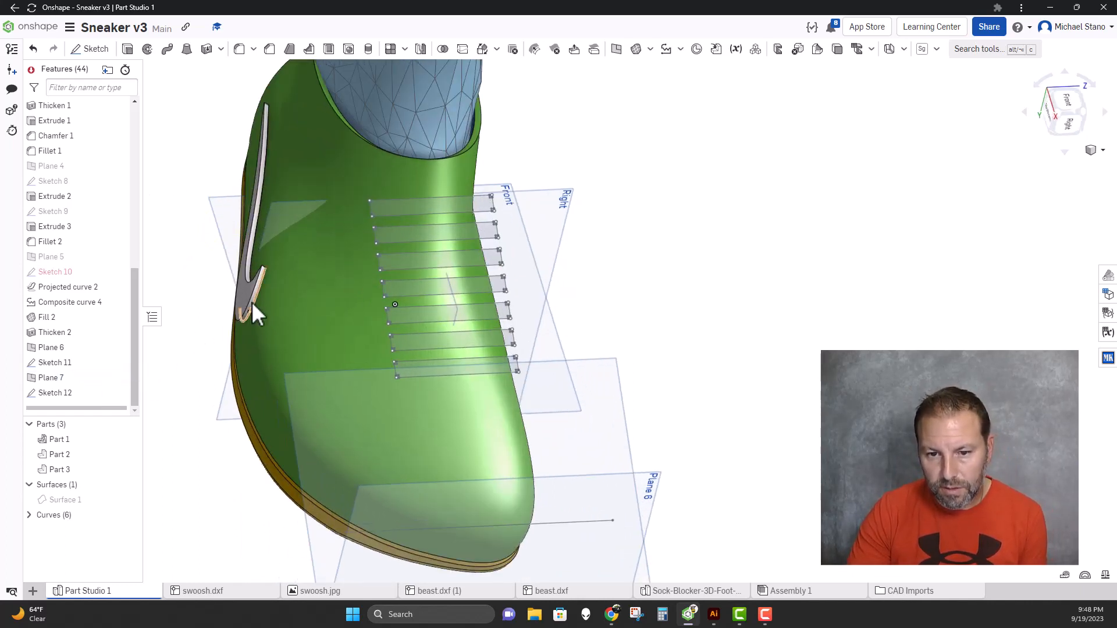
{"action": "scroll", "coordinate": [253, 301], "scroll_direction": "down", "scroll_amount": 2}
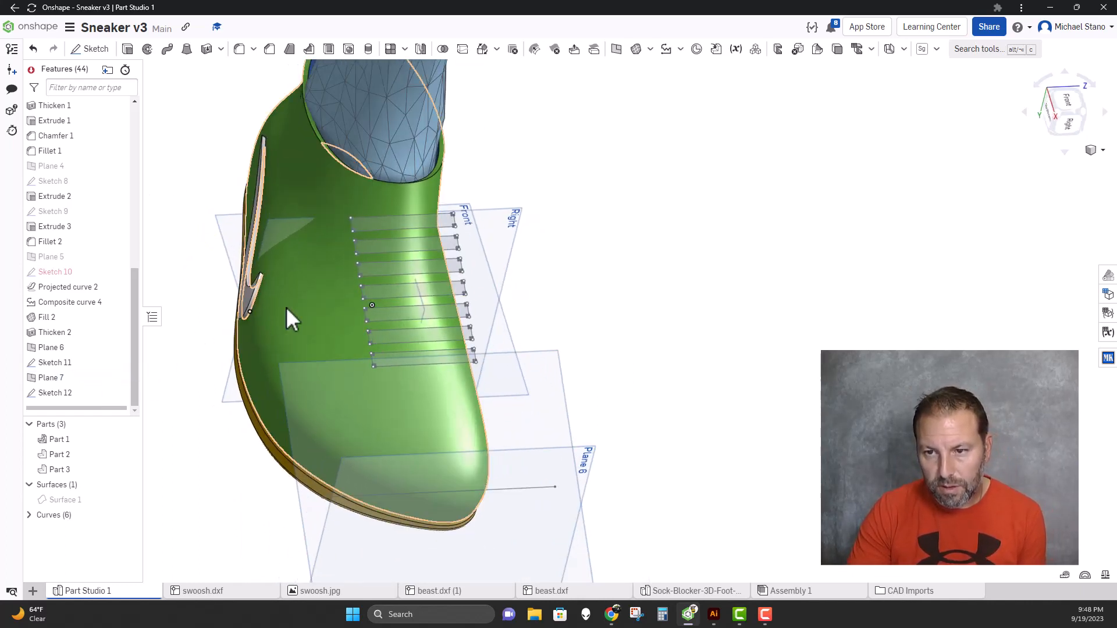
{"action": "left_click", "coordinate": [680, 50]}
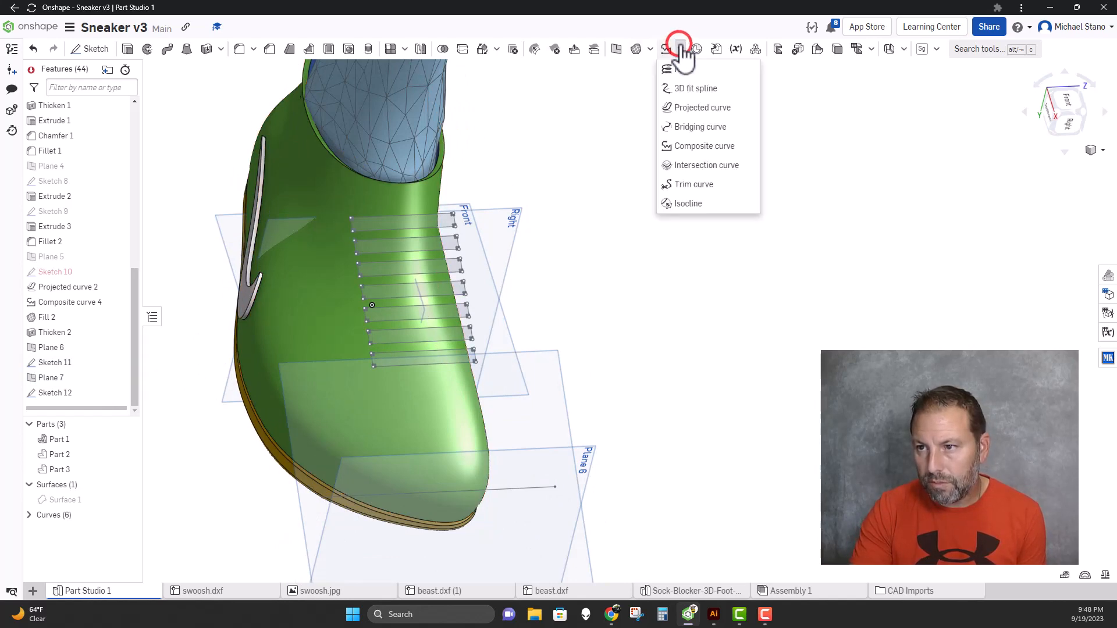
{"action": "left_click", "coordinate": [692, 110]}
{"action": "mouse_move", "coordinate": [299, 273]}
{"action": "right_mouse_down"}
{"action": "mouse_move", "coordinate": [284, 281]}
{"action": "mouse_move", "coordinate": [289, 273]}
{"action": "right_mouse_up"}
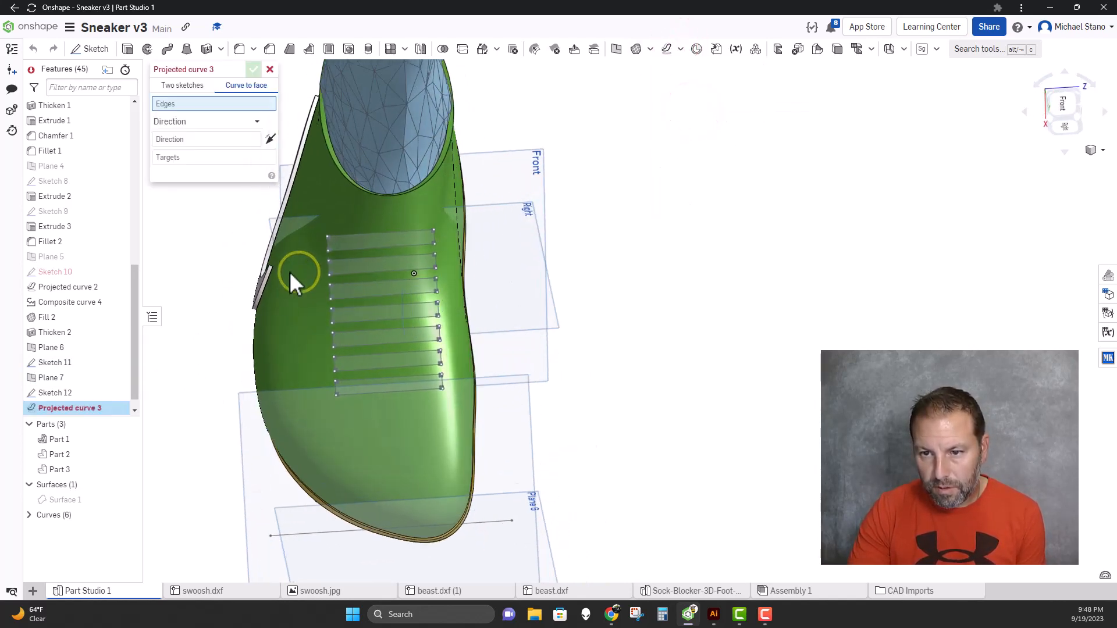
{"action": "left_click_drag", "start_coordinate": [379, 381], "coordinate": [458, 410]}
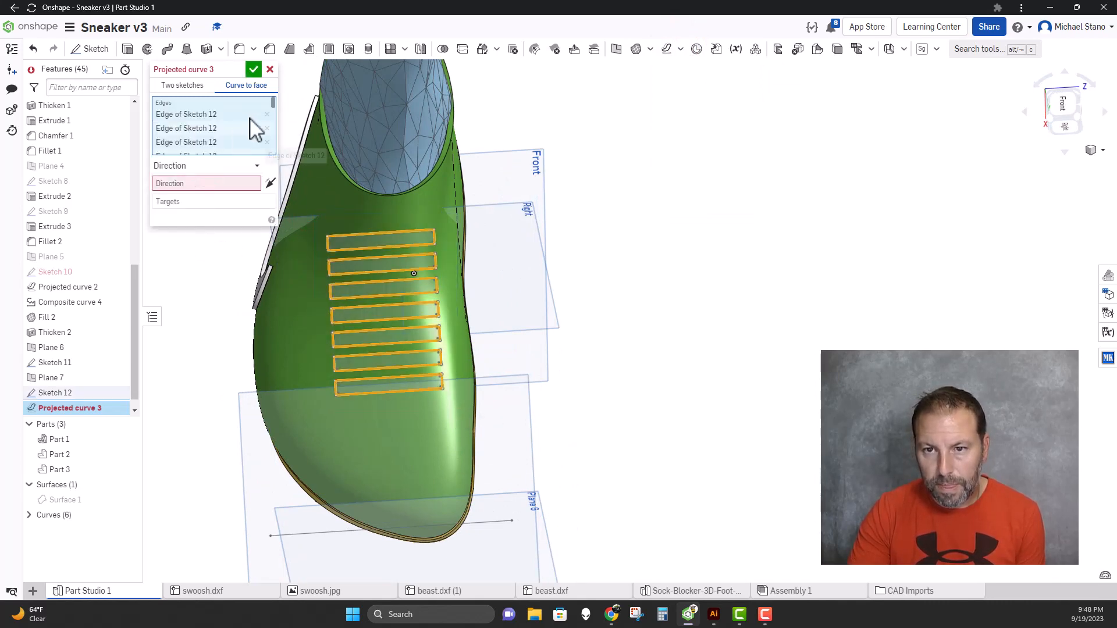
Project the slot edges onto the upper's outer face with the Normal to target direction, and accept the projection
{"action": "left_click", "coordinate": [204, 166]}
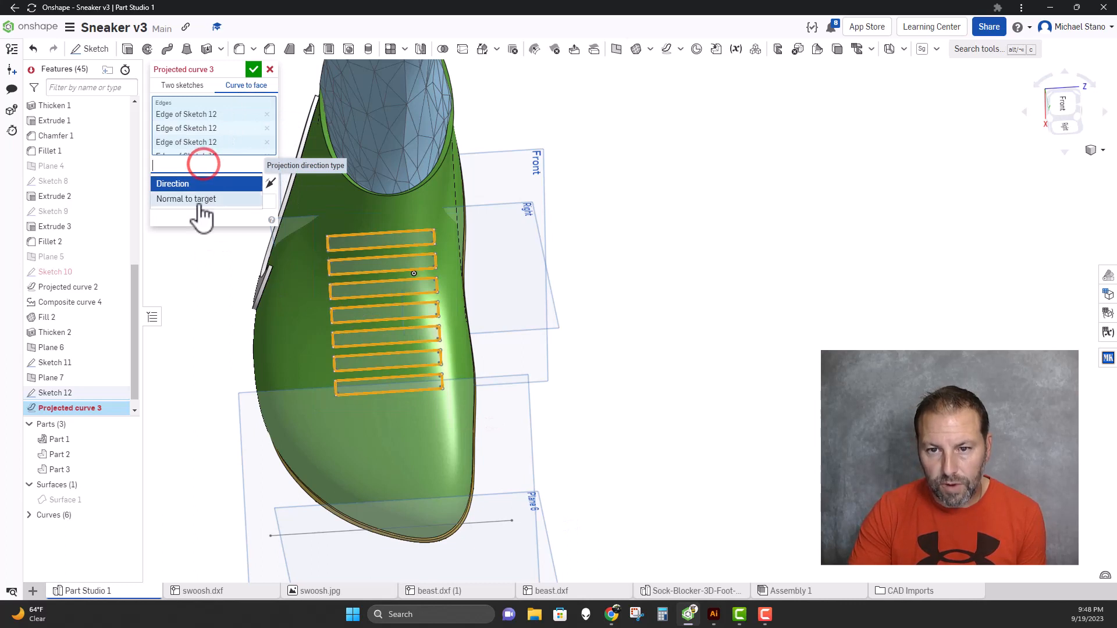
{"action": "left_click", "coordinate": [198, 199]}
{"action": "left_click", "coordinate": [186, 184]}
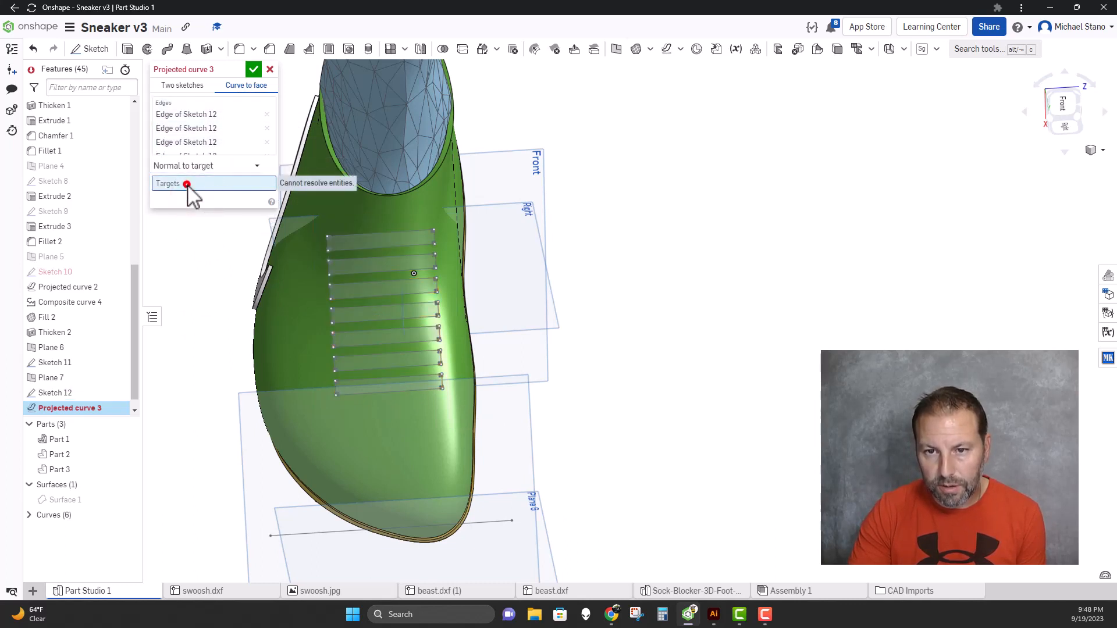
{"action": "left_click", "coordinate": [295, 331]}
{"action": "right_click_drag", "start_coordinate": [223, 346], "coordinate": [239, 257]}
{"action": "left_click", "coordinate": [254, 69]}
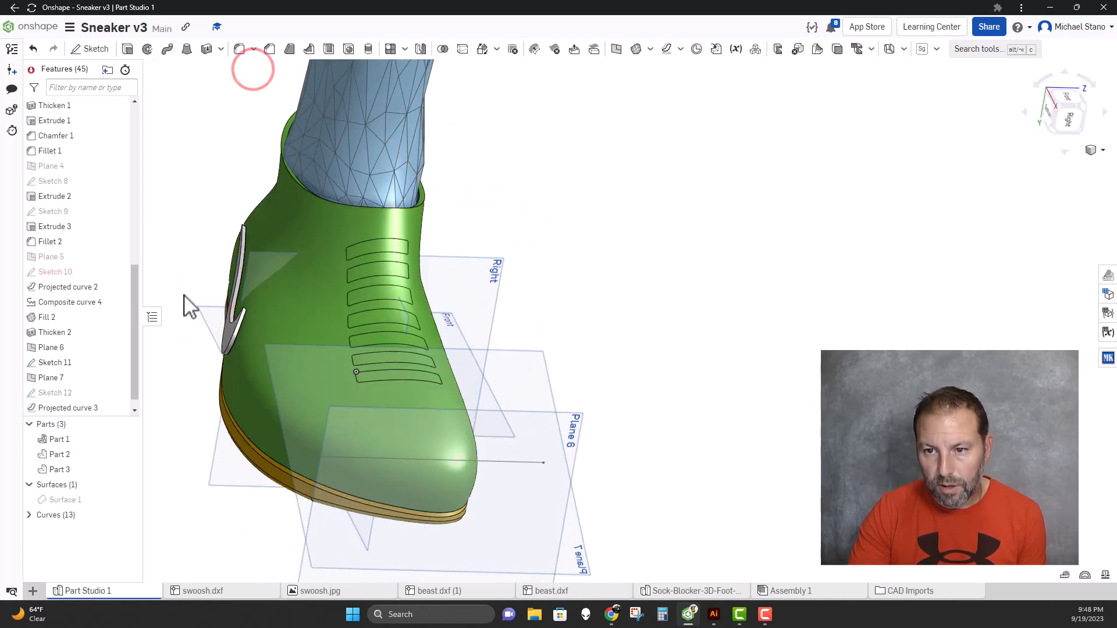
Join all the projected slot edges on the forefoot with a Composite curve and accept it
{"action": "right_click_drag", "start_coordinate": [184, 295], "coordinate": [351, 301]}
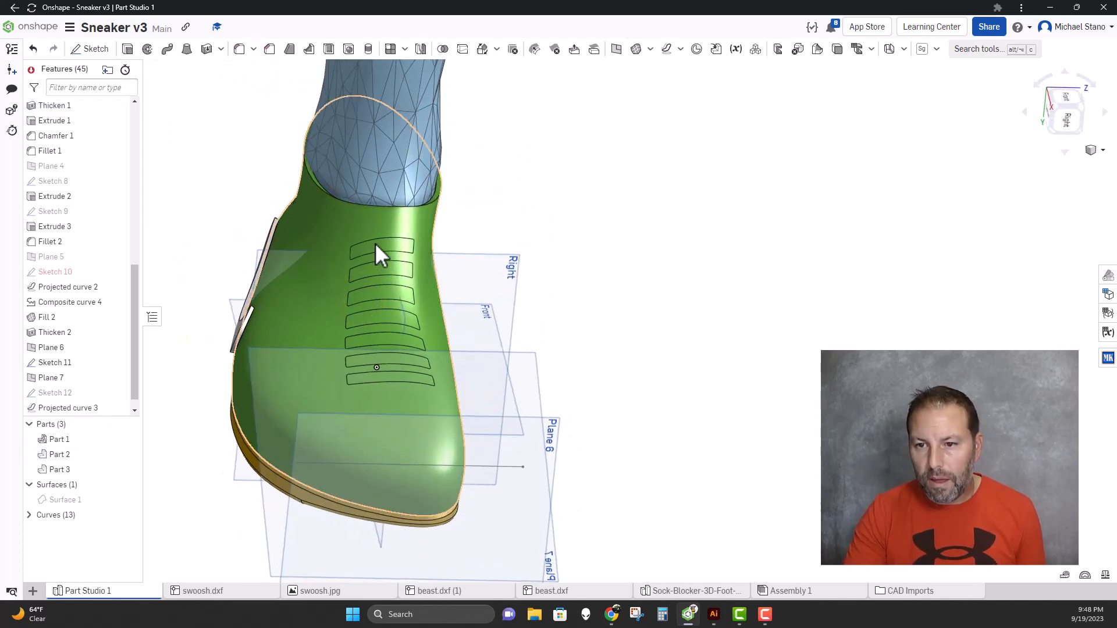
{"action": "left_click_drag", "start_coordinate": [332, 265], "coordinate": [439, 399]}
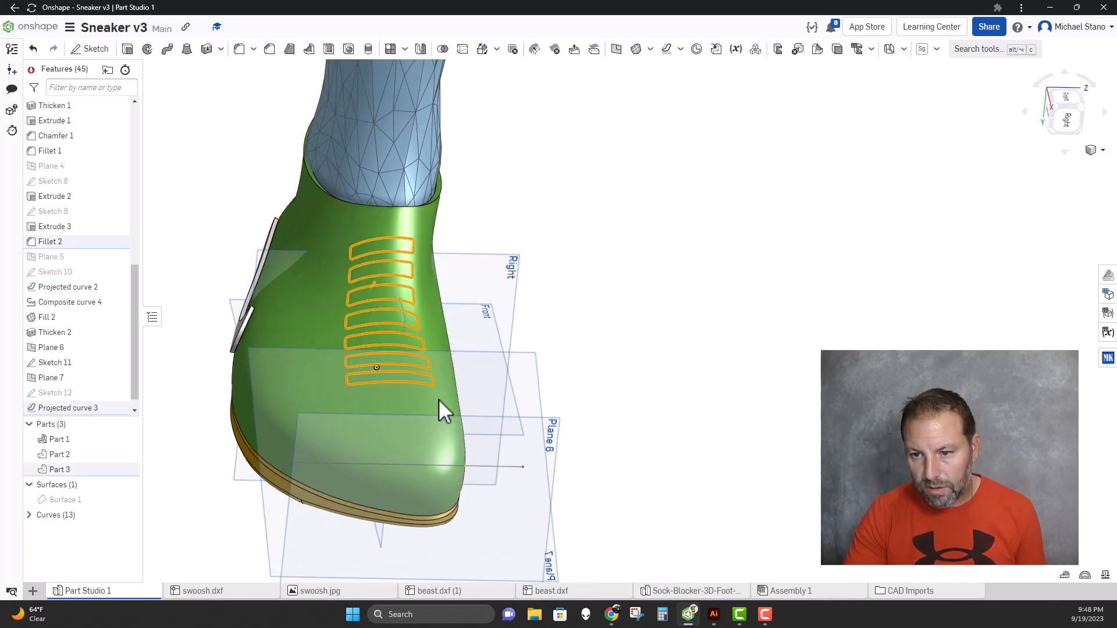
{"action": "left_click", "coordinate": [678, 50]}
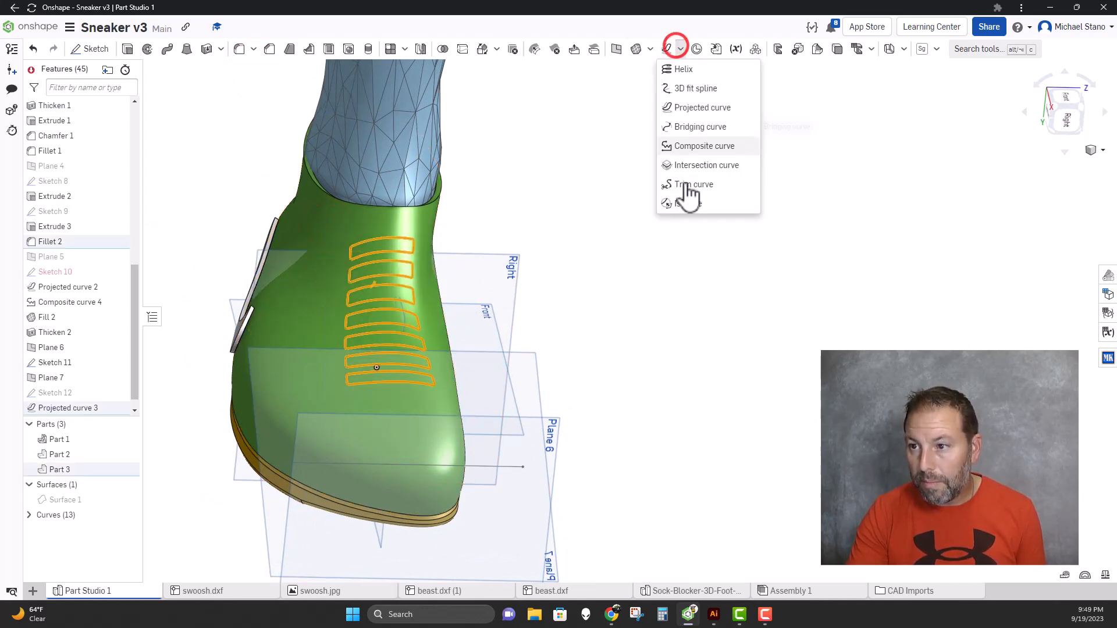
{"action": "left_click", "coordinate": [698, 146]}
{"action": "left_click", "coordinate": [255, 67]}
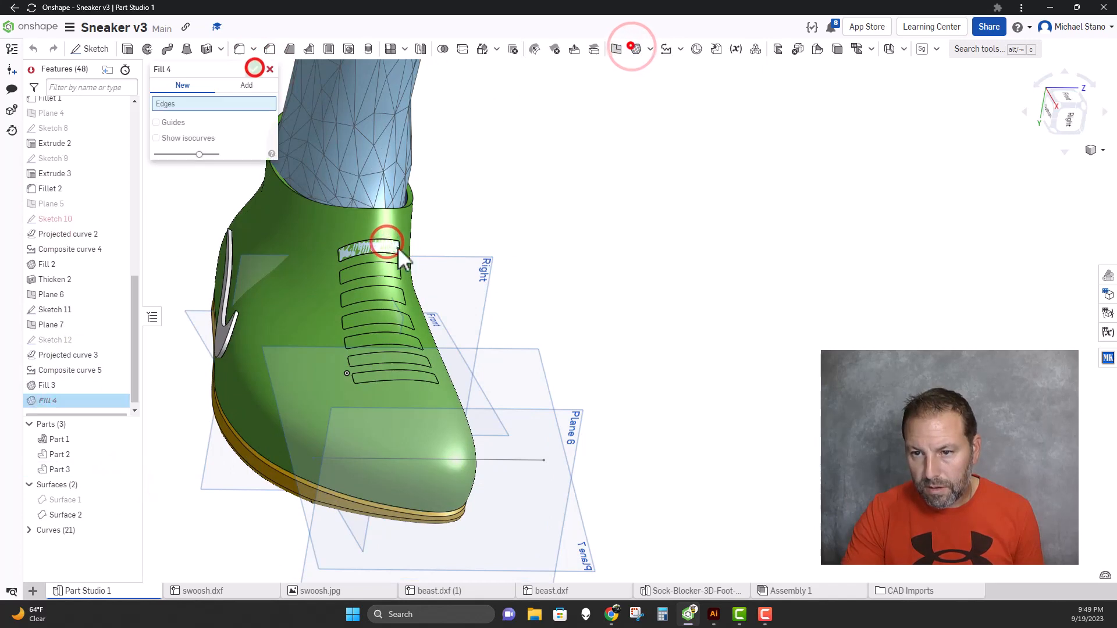
Fill the four slot outlines nearest the ankle opening, each with its own Fill surface
{"action": "left_click", "coordinate": [253, 68]}
{"action": "left_click", "coordinate": [636, 48]}
{"action": "left_click", "coordinate": [377, 265]}
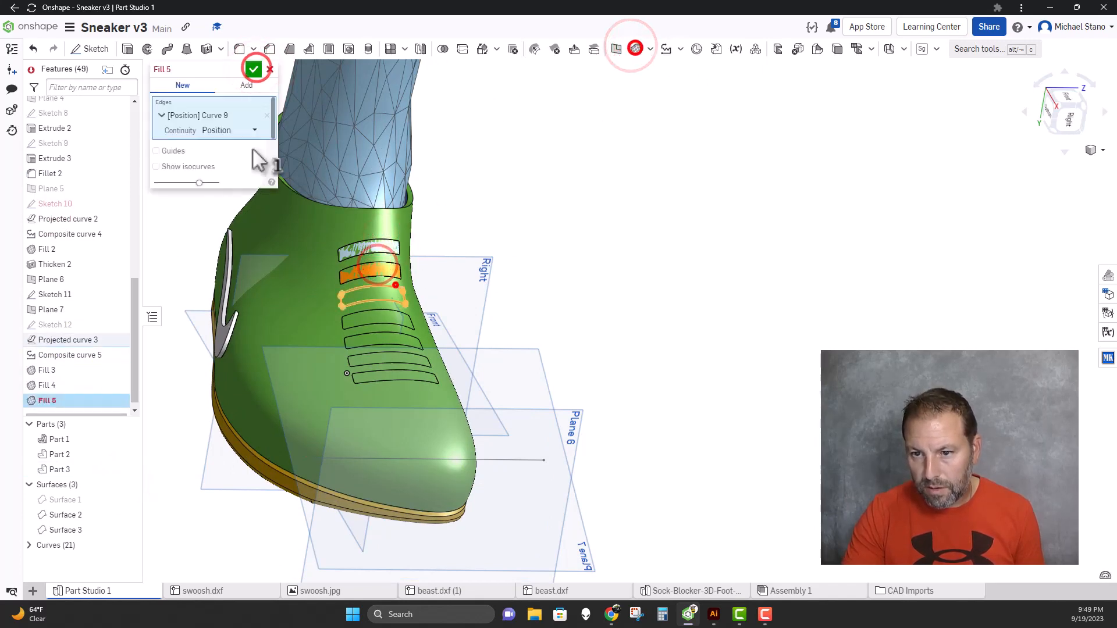
{"action": "left_click", "coordinate": [253, 68]}
{"action": "left_click", "coordinate": [635, 47]}
{"action": "left_click", "coordinate": [355, 314]}
{"action": "left_click", "coordinate": [251, 71]}
Fill the three remaining slot outlines nearest the toe, each with its own Fill surface
{"action": "left_click", "coordinate": [635, 48]}
{"action": "left_click", "coordinate": [398, 334]}
{"action": "left_click", "coordinate": [250, 70]}
{"action": "left_click", "coordinate": [630, 48]}
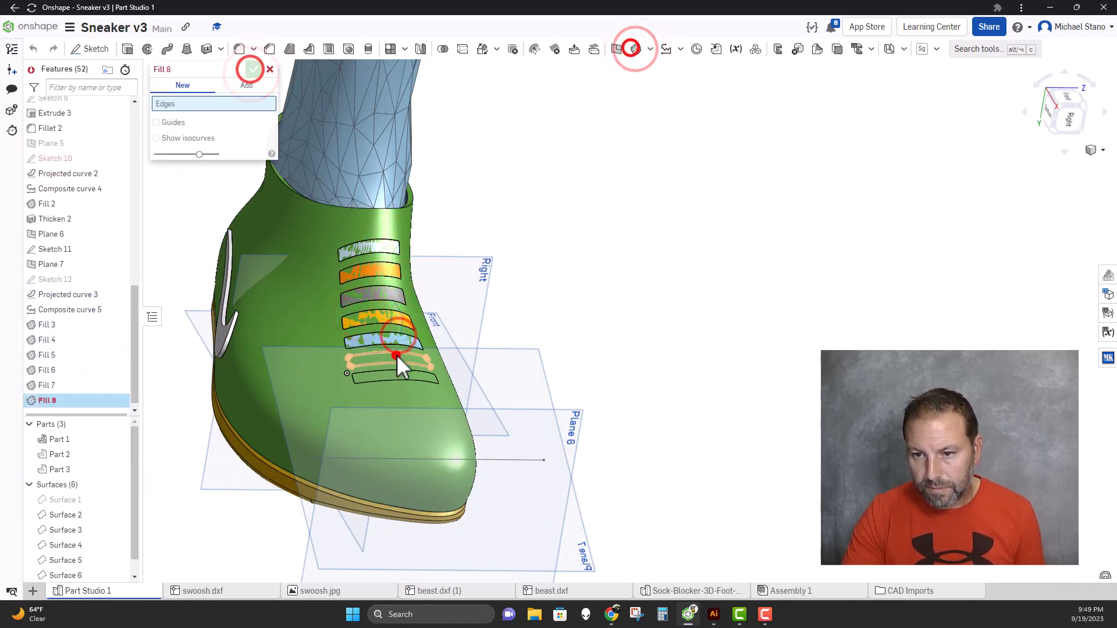
{"action": "left_click", "coordinate": [253, 69]}
{"action": "left_click", "coordinate": [634, 48]}
{"action": "left_click", "coordinate": [410, 377]}
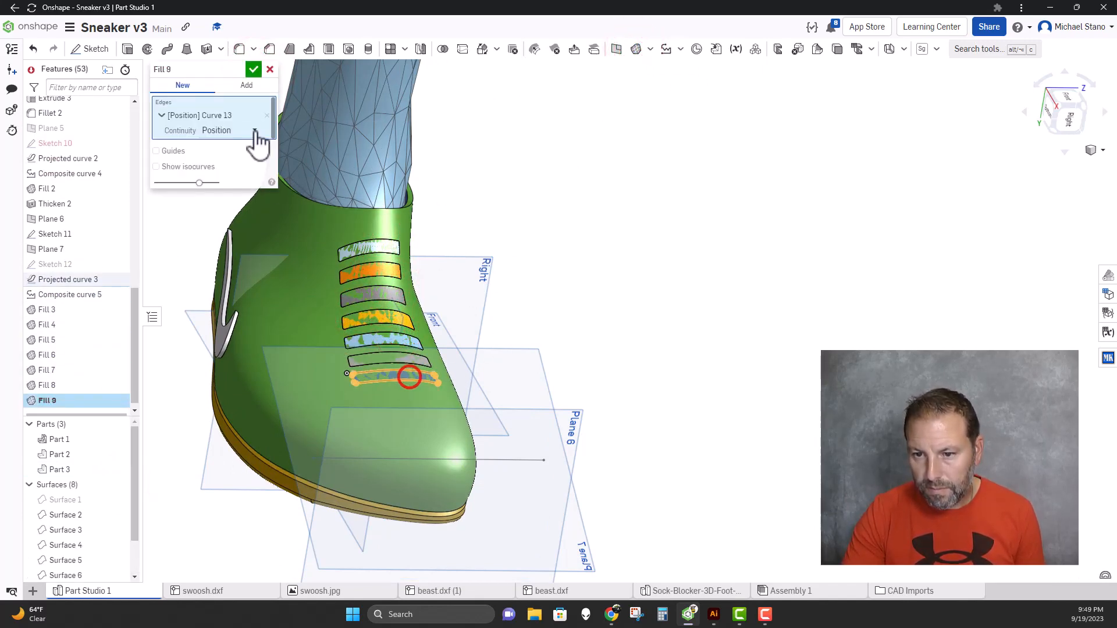
{"action": "left_click", "coordinate": [253, 69]}
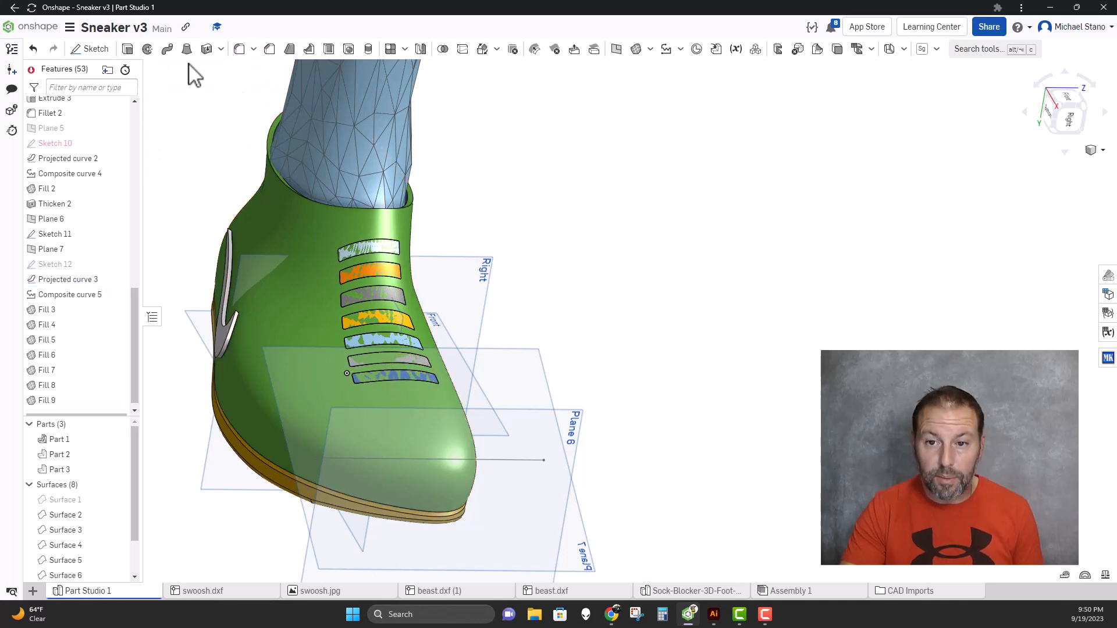
{"action": "left_click", "coordinate": [205, 49]}
{"action": "left_click", "coordinate": [362, 248]}
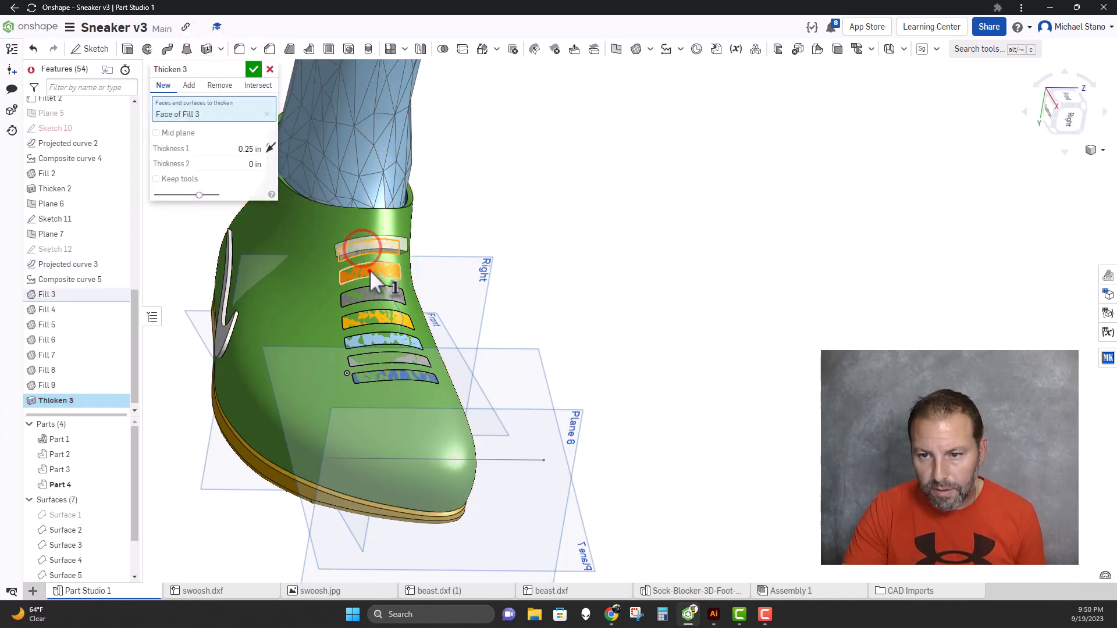
{"action": "left_click", "coordinate": [368, 271]}
{"action": "left_click", "coordinate": [371, 298]}
{"action": "left_click", "coordinate": [377, 319]}
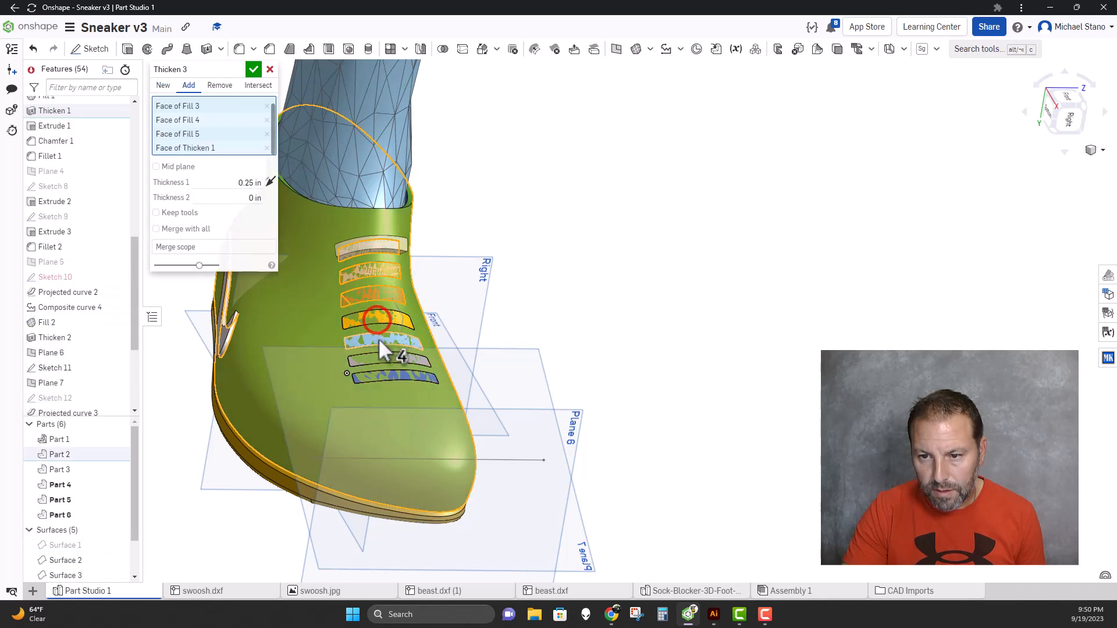
{"action": "left_click", "coordinate": [270, 70]}
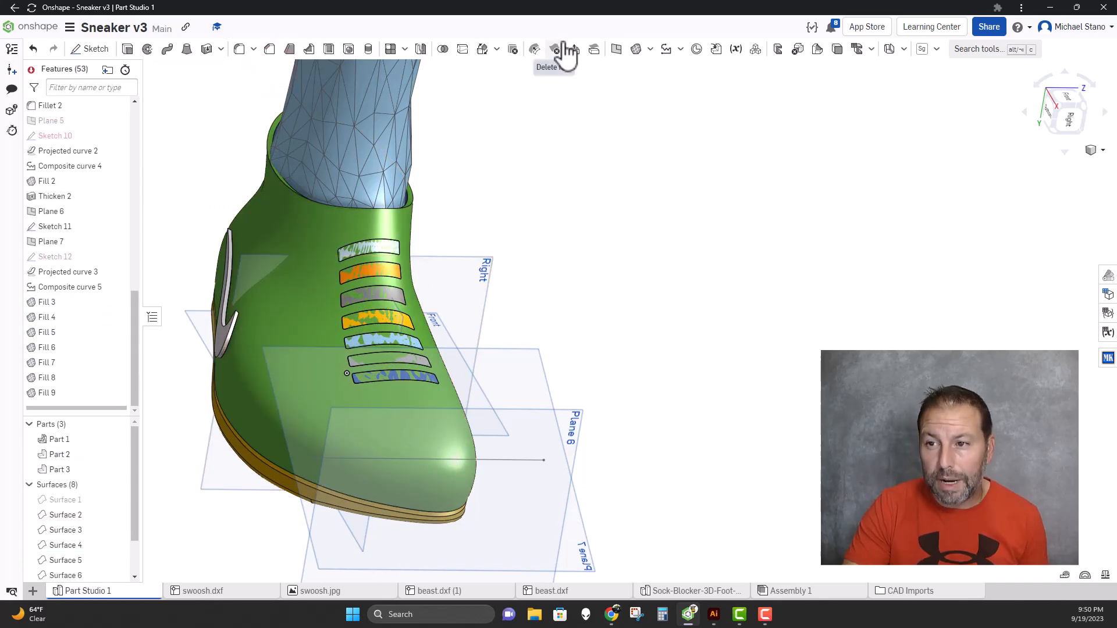
Thicken the filled strip nearest the ankle opening outward by 0.05 in, adding it to the shoe upper as merge scope
{"action": "left_click", "coordinate": [206, 49]}
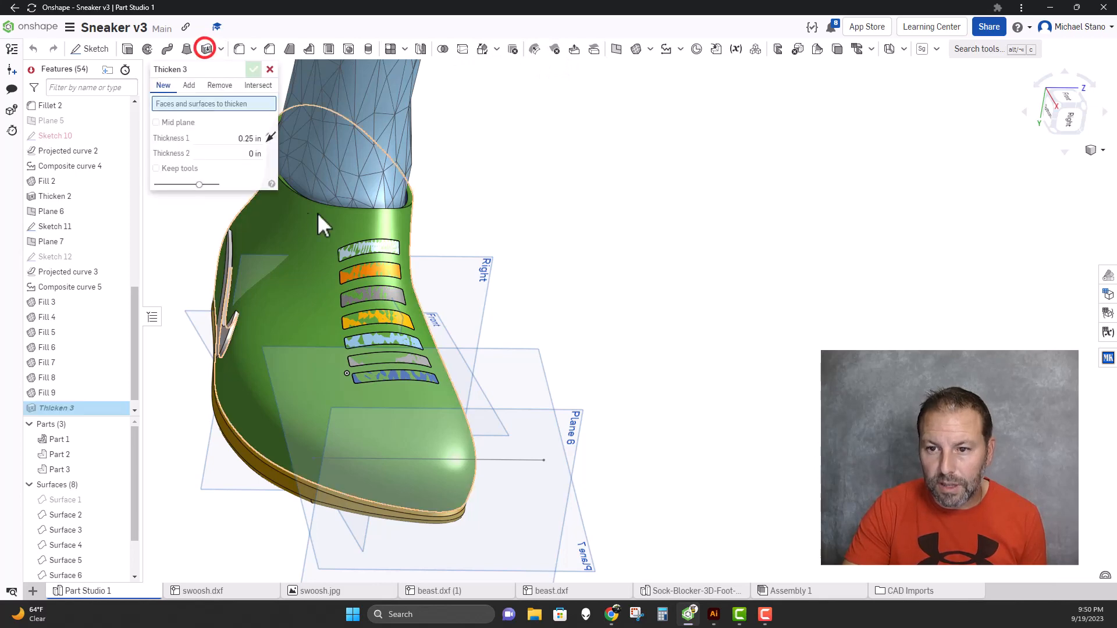
{"action": "left_click", "coordinate": [365, 244]}
{"action": "scroll", "coordinate": [259, 149], "scroll_direction": "down", "scroll_amount": 2}
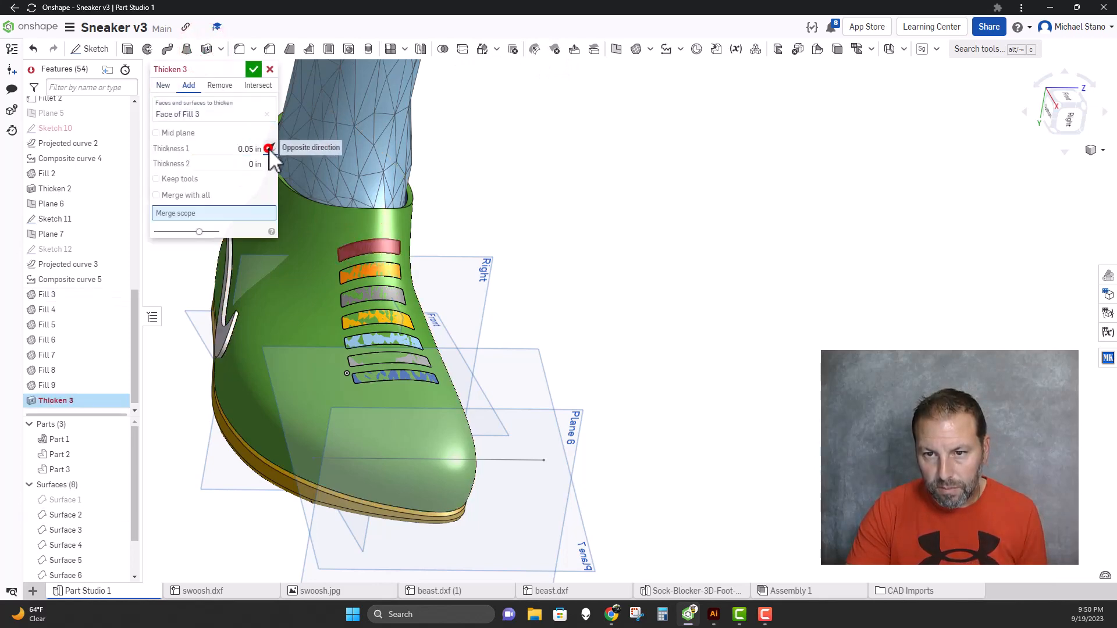
{"action": "left_click", "coordinate": [269, 148]}
{"action": "right_click_drag", "start_coordinate": [286, 277], "coordinate": [312, 296]}
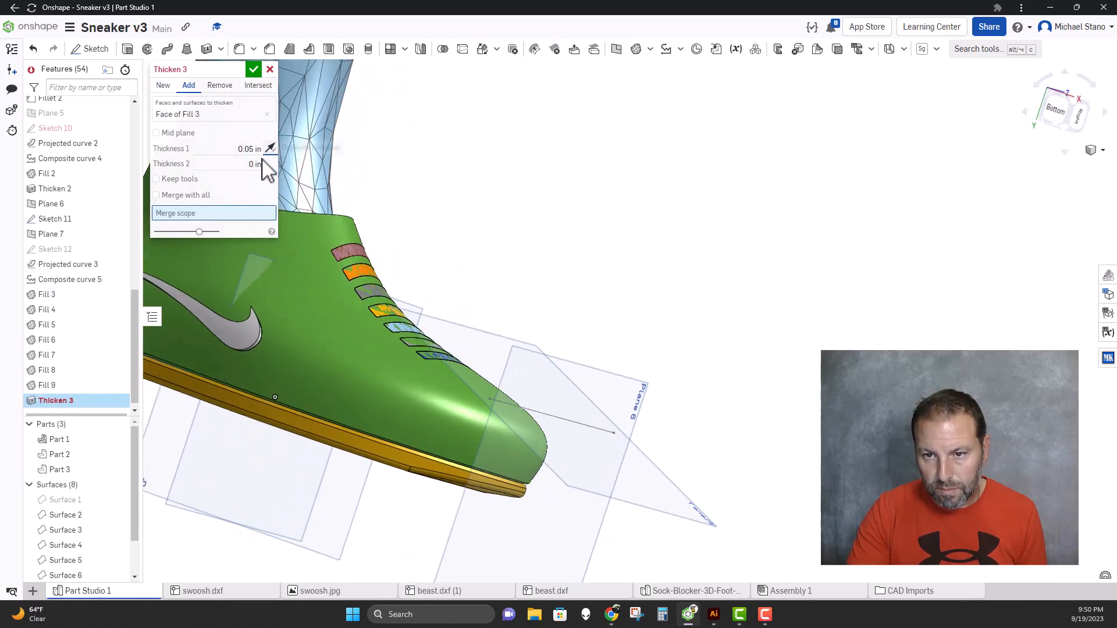
{"action": "left_click", "coordinate": [312, 296]}
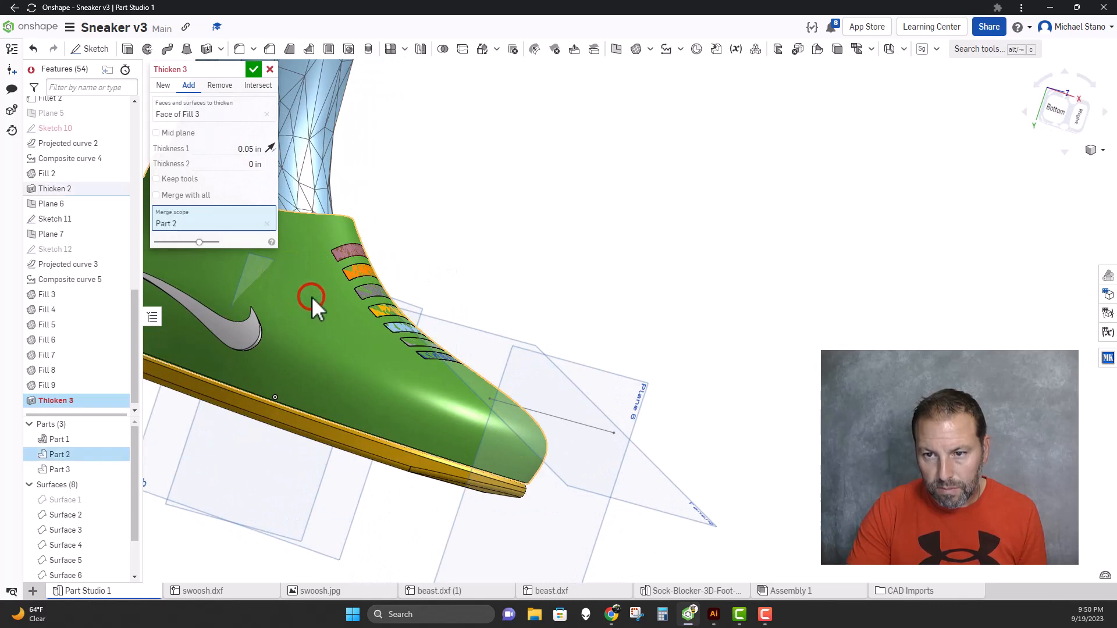
{"action": "left_click", "coordinate": [269, 148]}
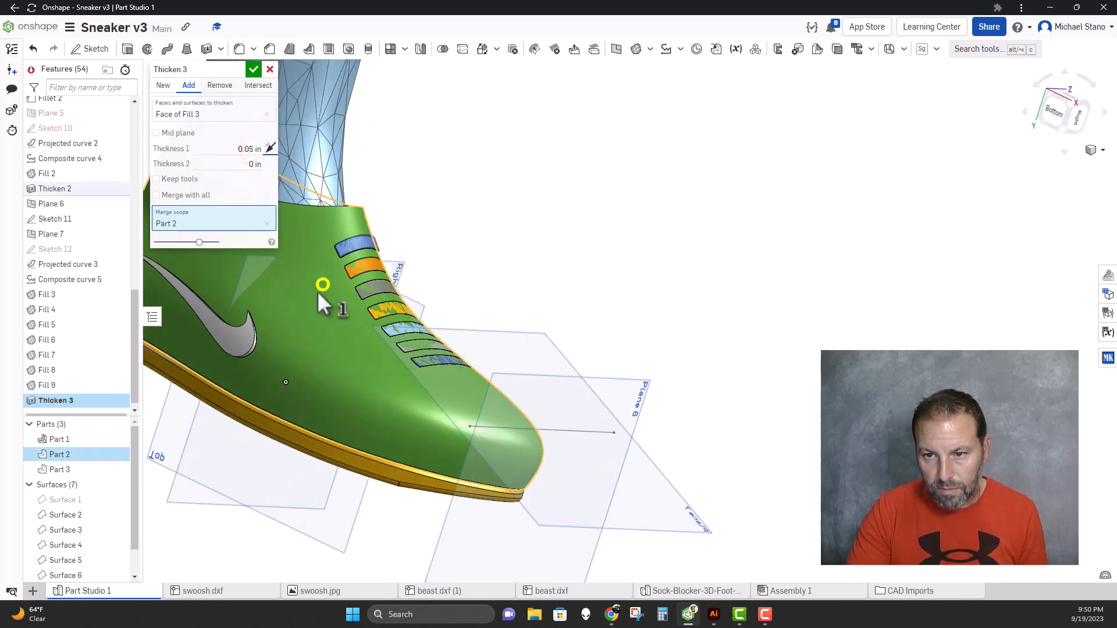
{"action": "scroll", "coordinate": [316, 291], "scroll_direction": "up", "scroll_amount": 3}
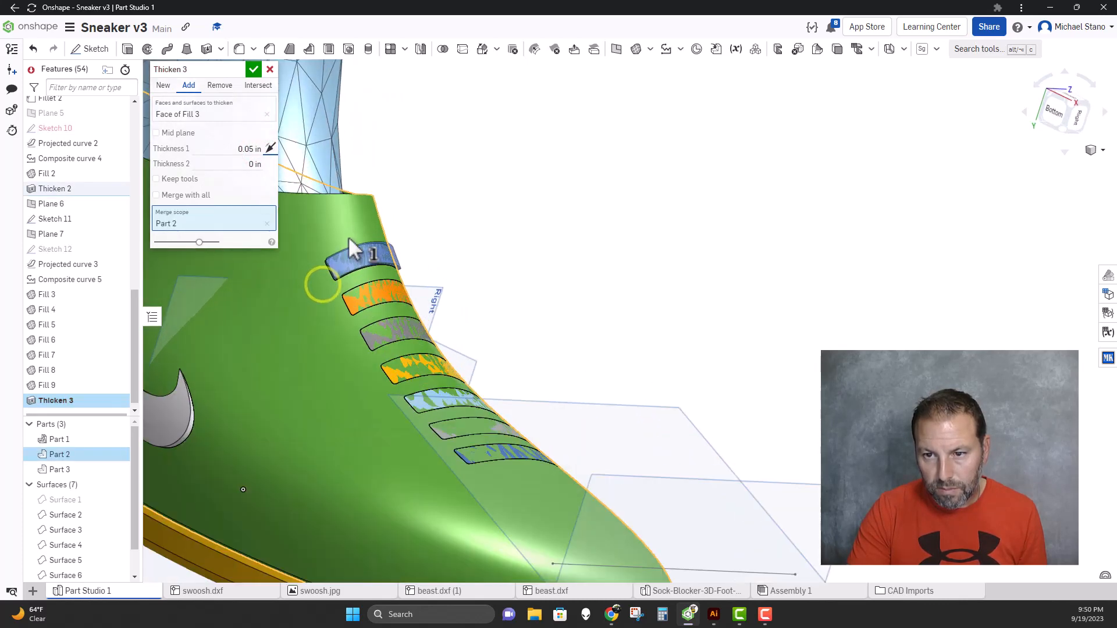
{"action": "left_click", "coordinate": [256, 74]}
Thicken the second strip from the ankle outward by 0.05 in and add it to the shoe upper
{"action": "right_click_drag", "start_coordinate": [300, 315], "coordinate": [274, 316]}
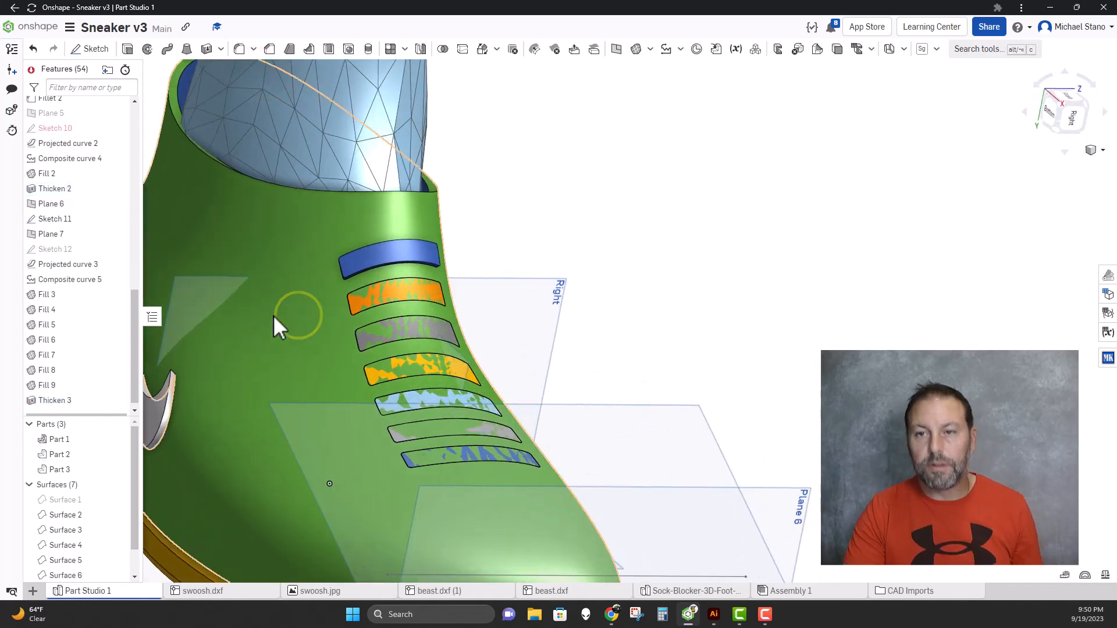
{"action": "scroll", "coordinate": [280, 323], "scroll_direction": "down", "scroll_amount": 2}
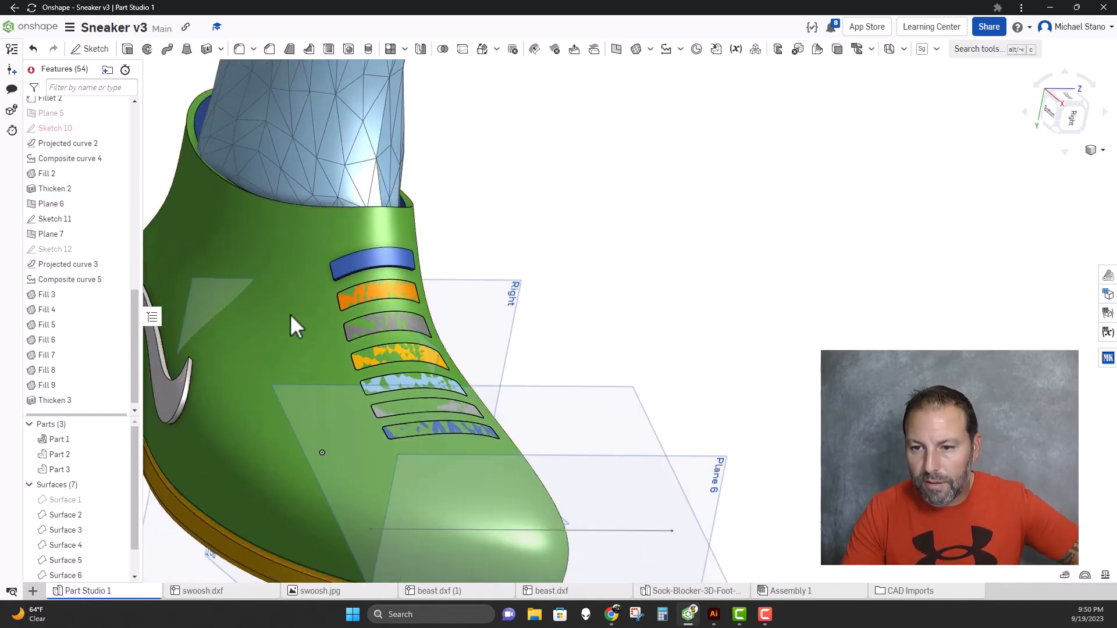
{"action": "left_click", "coordinate": [207, 48]}
{"action": "left_click", "coordinate": [384, 249]}
{"action": "left_click", "coordinate": [182, 85]}
{"action": "left_click", "coordinate": [206, 213]}
{"action": "left_click", "coordinate": [272, 284]}
{"action": "mouse_move", "coordinate": [314, 297]}
{"action": "right_mouse_down"}
{"action": "mouse_move", "coordinate": [348, 279]}
{"action": "mouse_move", "coordinate": [323, 291]}
{"action": "right_mouse_up"}
{"action": "left_click", "coordinate": [245, 150]}
{"action": "type", "text": ".05"}
{"action": "left_click", "coordinate": [253, 69]}
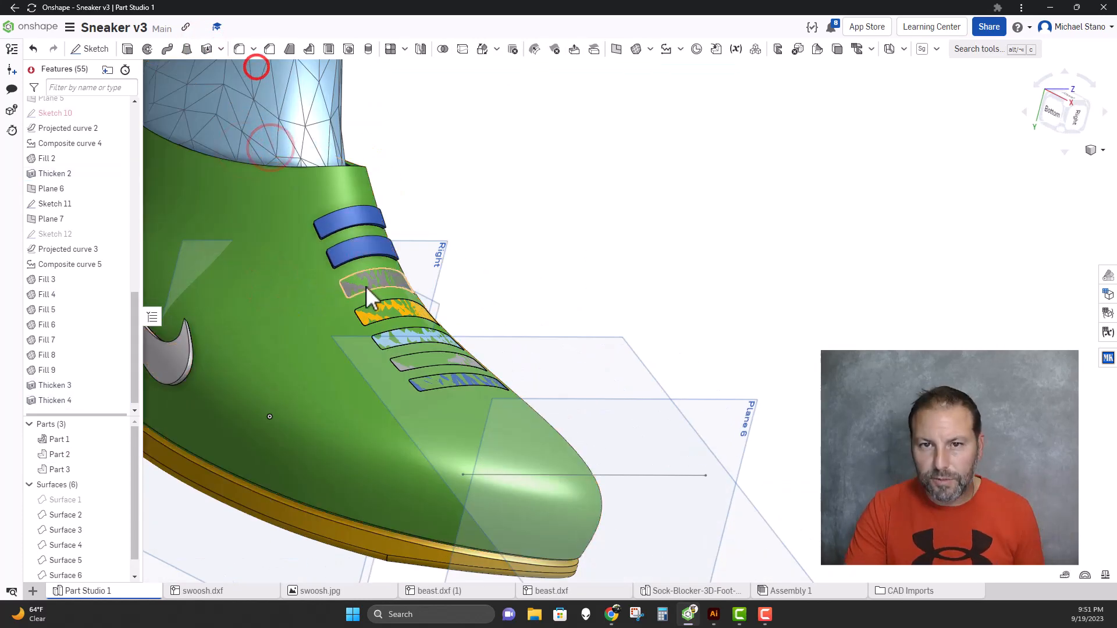
Thicken the third strip from the ankle outward by 0.05 in and add it to the shoe upper
{"action": "left_click", "coordinate": [206, 49]}
{"action": "left_click", "coordinate": [378, 275]}
{"action": "left_click", "coordinate": [183, 85]}
{"action": "left_click", "coordinate": [179, 214]}
{"action": "left_click", "coordinate": [285, 309]}
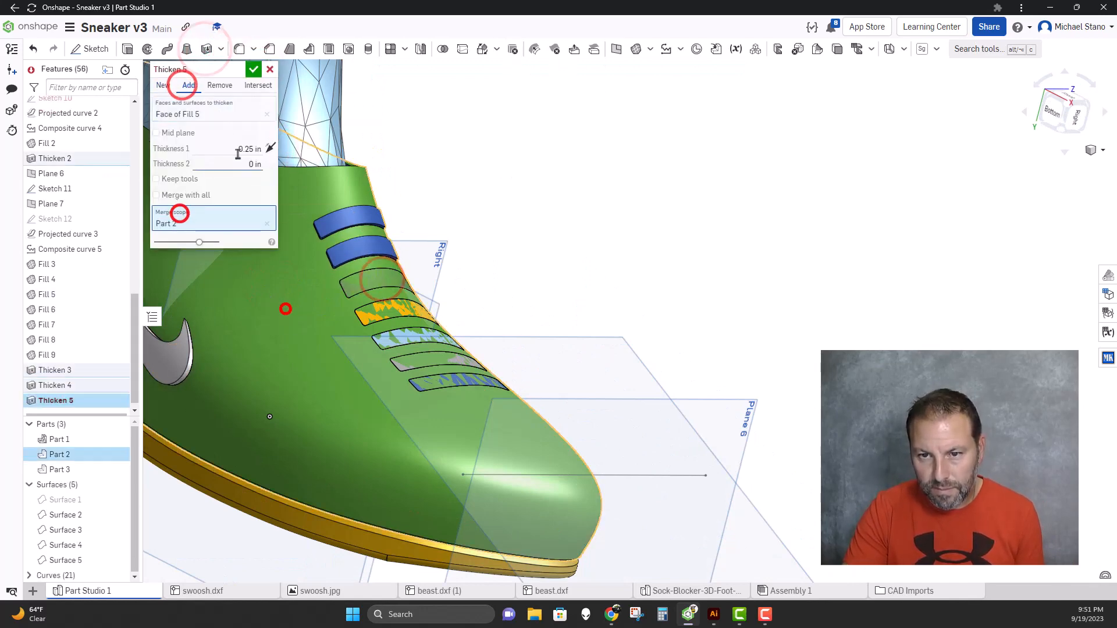
{"action": "left_click", "coordinate": [238, 150]}
{"action": "type", "text": ".05"}
{"action": "left_click", "coordinate": [271, 148]}
{"action": "right_click_drag", "start_coordinate": [298, 292], "coordinate": [300, 320]}
{"action": "left_click", "coordinate": [254, 70]}
Thicken the middle (fourth) strip outward by 0.05 in and add it to the shoe upper
{"action": "left_click", "coordinate": [206, 48]}
{"action": "left_click", "coordinate": [381, 299]}
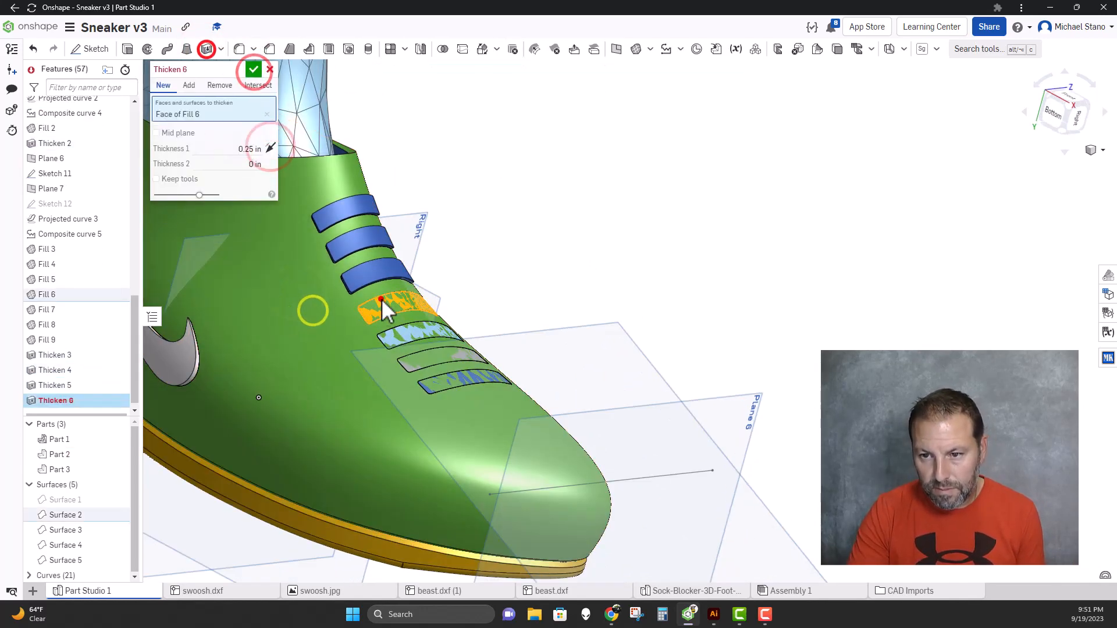
{"action": "left_click", "coordinate": [271, 146]}
{"action": "left_click", "coordinate": [188, 86]}
{"action": "left_click", "coordinate": [184, 213]}
{"action": "left_click", "coordinate": [282, 294]}
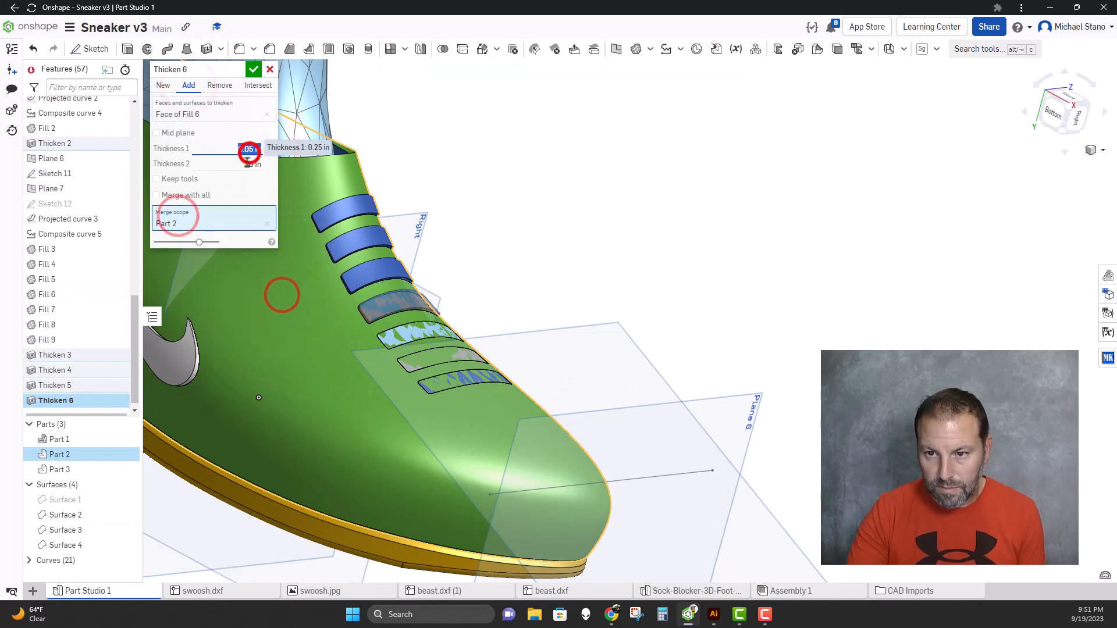
{"action": "left_click", "coordinate": [253, 69]}
Thicken the fifth strip from the ankle outward by 0.05 in and add it to the shoe upper
{"action": "left_click", "coordinate": [205, 48]}
{"action": "left_click", "coordinate": [397, 337]}
{"action": "left_click", "coordinate": [270, 138]}
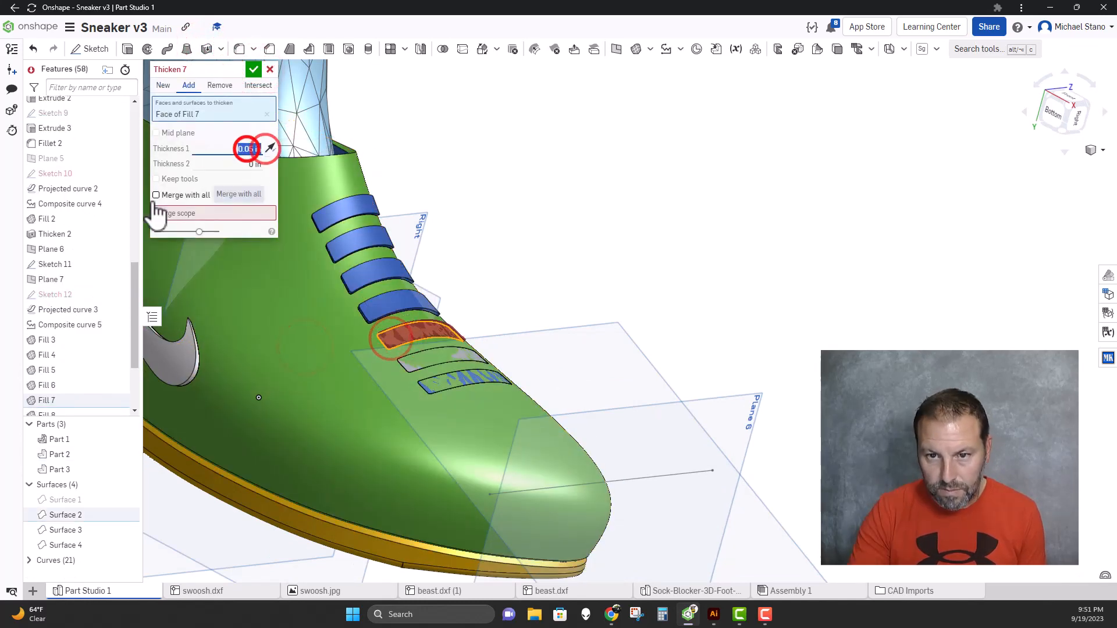
{"action": "left_click", "coordinate": [164, 205]}
{"action": "left_click", "coordinate": [264, 310]}
{"action": "left_click", "coordinate": [254, 69]}
Thicken the sixth strip from the ankle outward by 0.05 in and add it to the shoe upper
{"action": "left_click", "coordinate": [208, 49]}
{"action": "left_click", "coordinate": [405, 380]}
{"action": "left_click", "coordinate": [188, 86]}
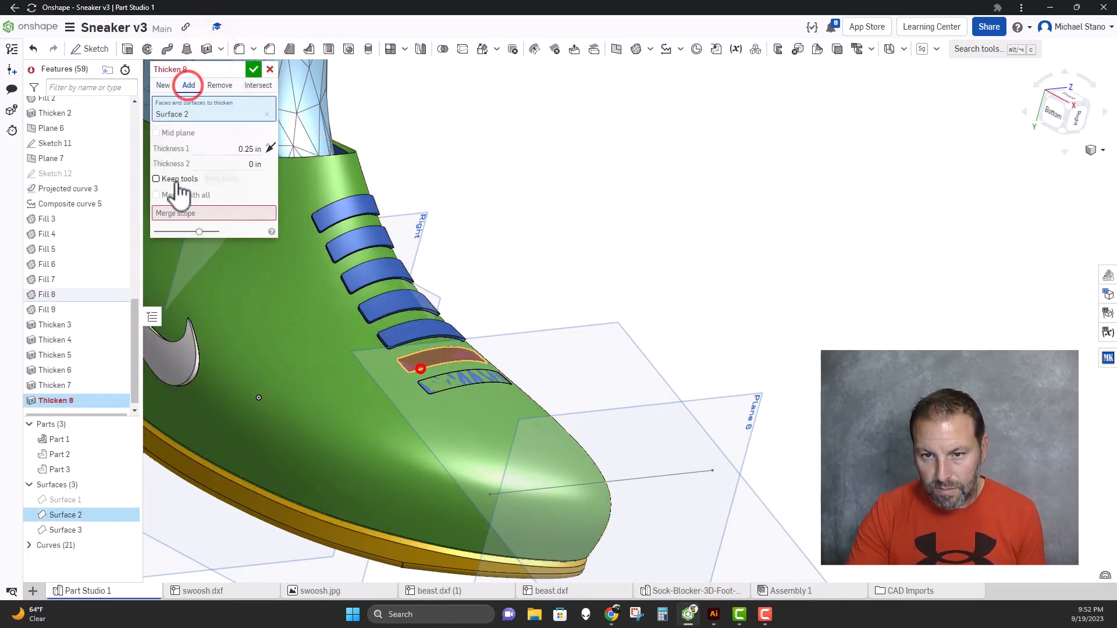
{"action": "left_click", "coordinate": [167, 215]}
{"action": "left_click", "coordinate": [310, 348]}
{"action": "left_click", "coordinate": [243, 150]}
{"action": "left_click", "coordinate": [254, 69]}
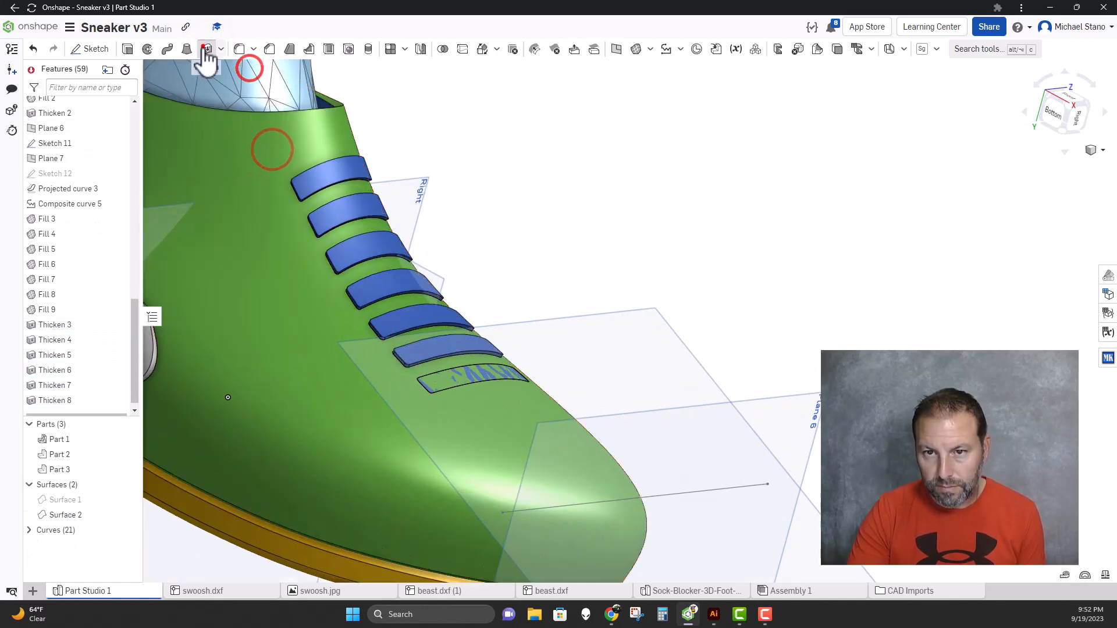
Thicken the last strip, nearest the toe, outward by 0.05 in and add it to the shoe upper
{"action": "left_click", "coordinate": [206, 48]}
{"action": "left_click", "coordinate": [189, 85]}
{"action": "left_click", "coordinate": [178, 102]}
{"action": "left_click", "coordinate": [424, 385]}
{"action": "left_click", "coordinate": [253, 152]}
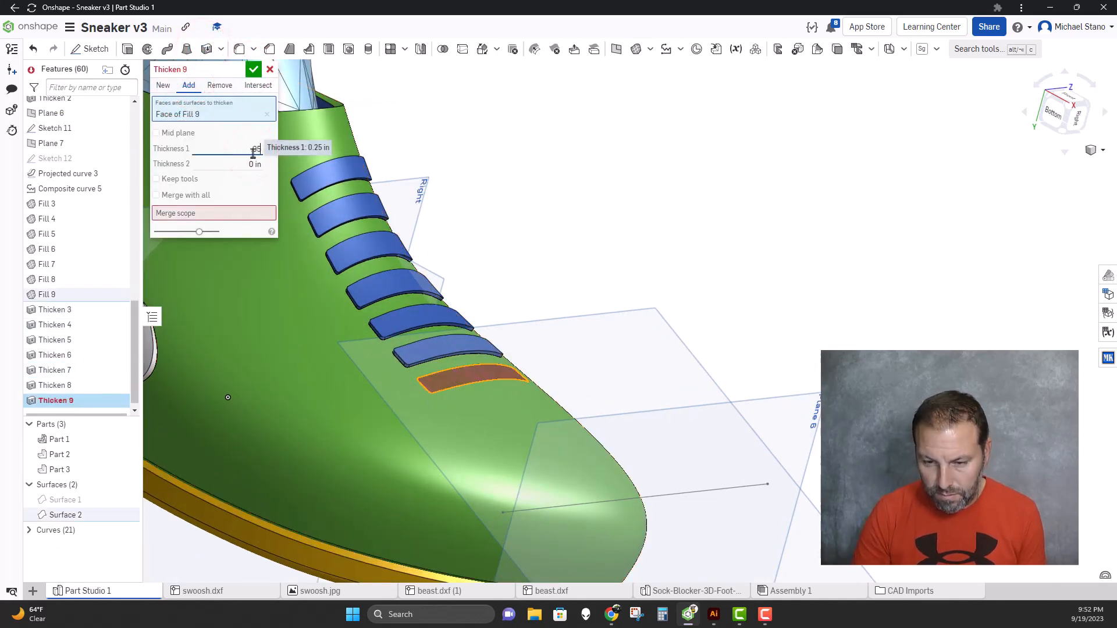
{"action": "left_click", "coordinate": [267, 148]}
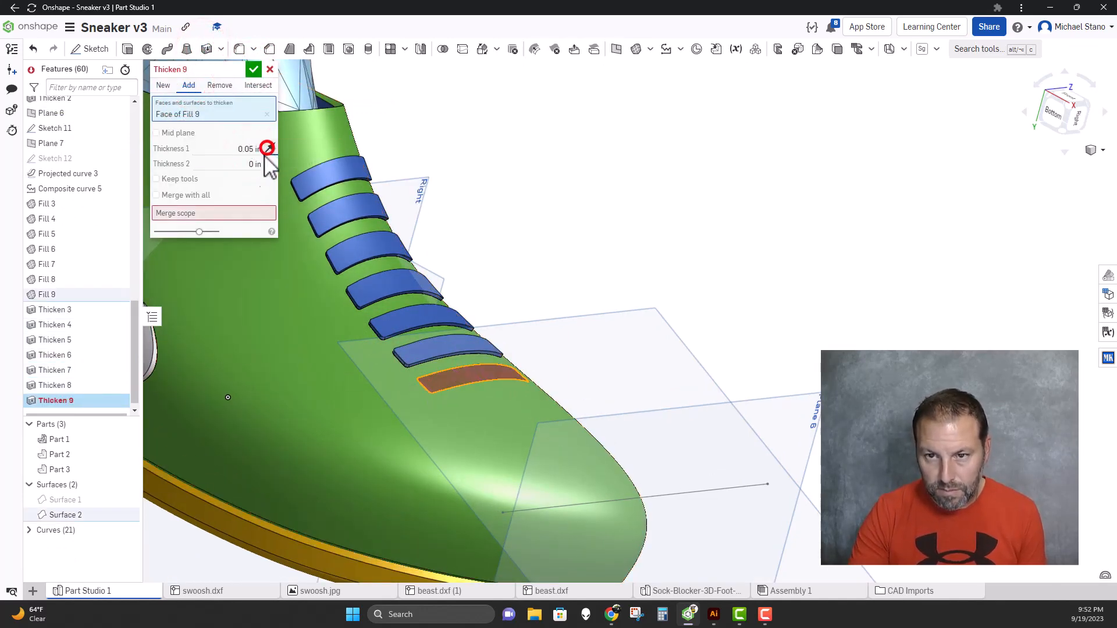
{"action": "left_click", "coordinate": [230, 214]}
{"action": "left_click", "coordinate": [261, 303]}
{"action": "left_click", "coordinate": [251, 65]}
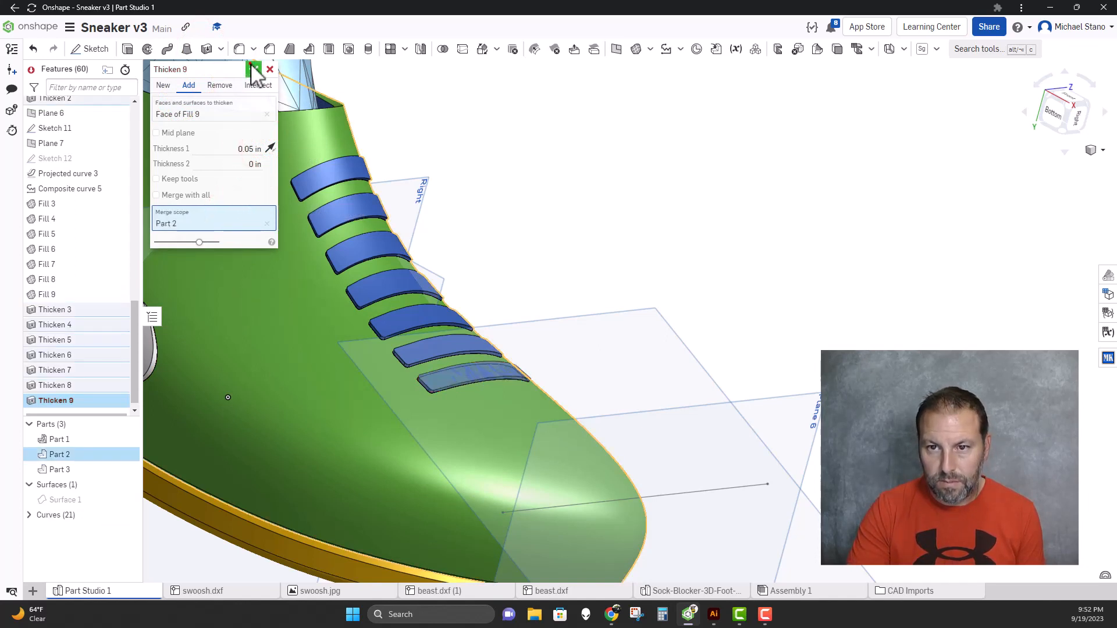
Start a new face appearance and select the outer faces of all seven lace strips
{"action": "scroll", "coordinate": [291, 303], "scroll_direction": "down", "scroll_amount": 3}
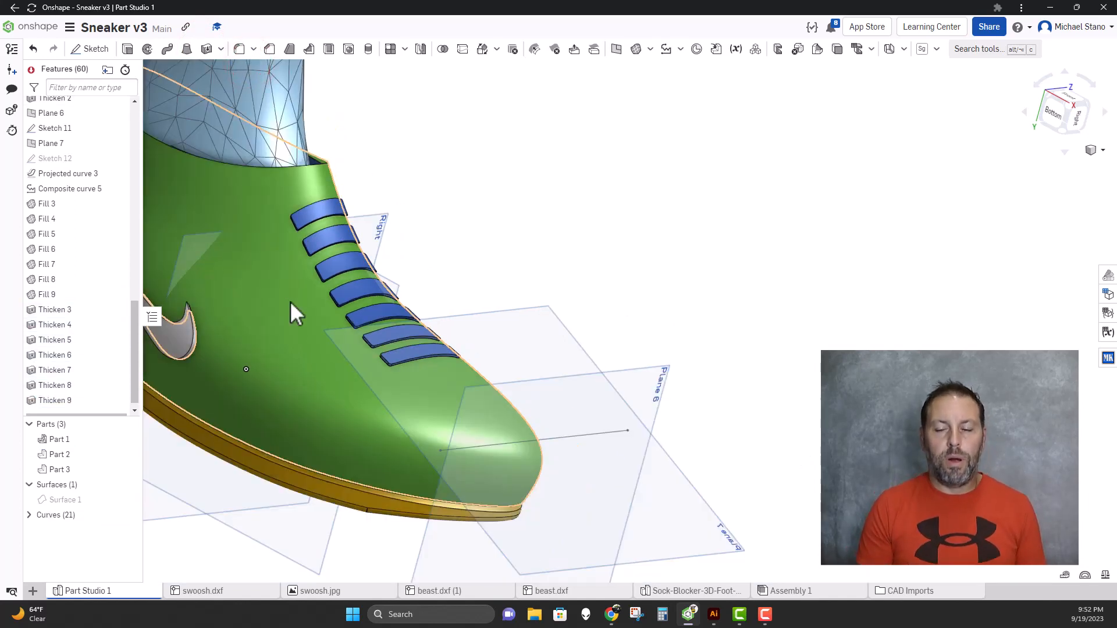
{"action": "right_click_drag", "start_coordinate": [340, 312], "coordinate": [295, 326]}
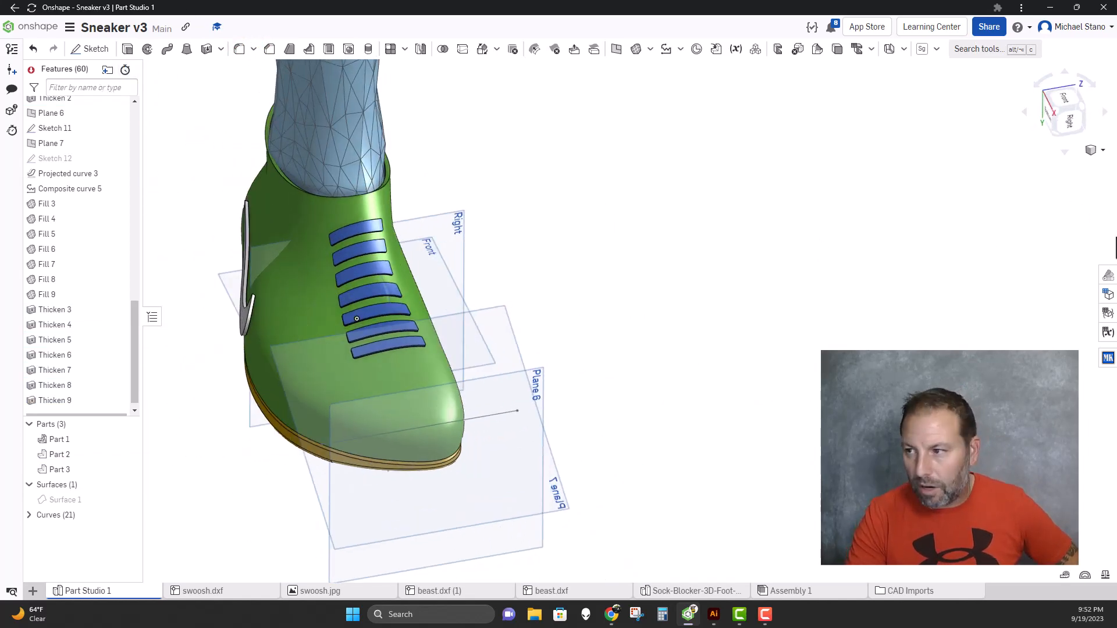
{"action": "left_click", "coordinate": [1108, 278]}
{"action": "left_click", "coordinate": [1102, 69]}
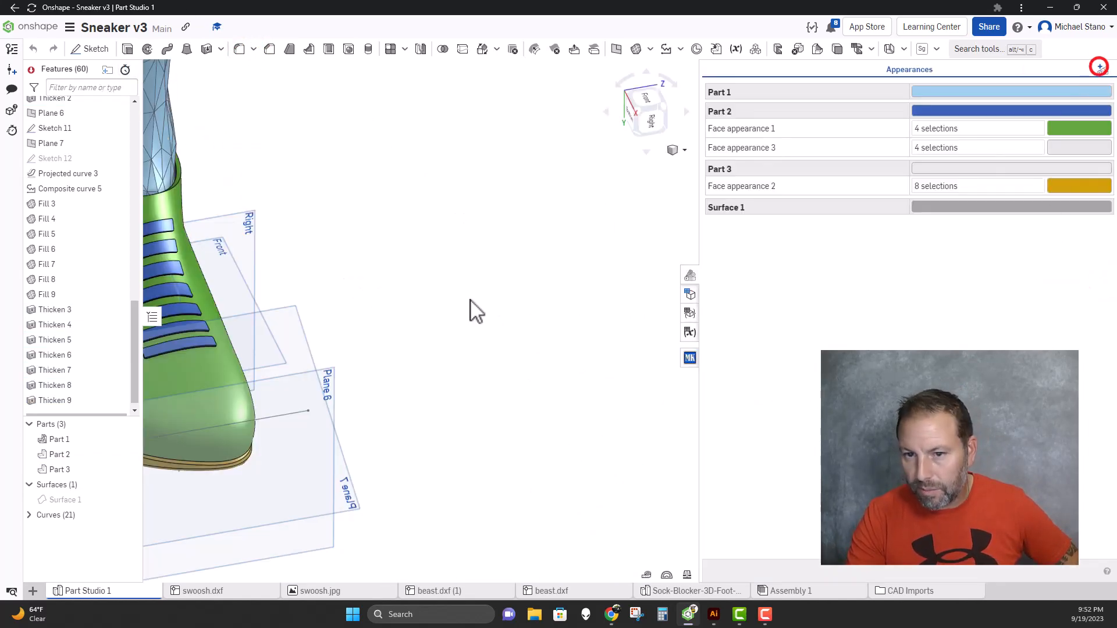
{"action": "middle_click_drag", "start_coordinate": [265, 341], "coordinate": [419, 342]}
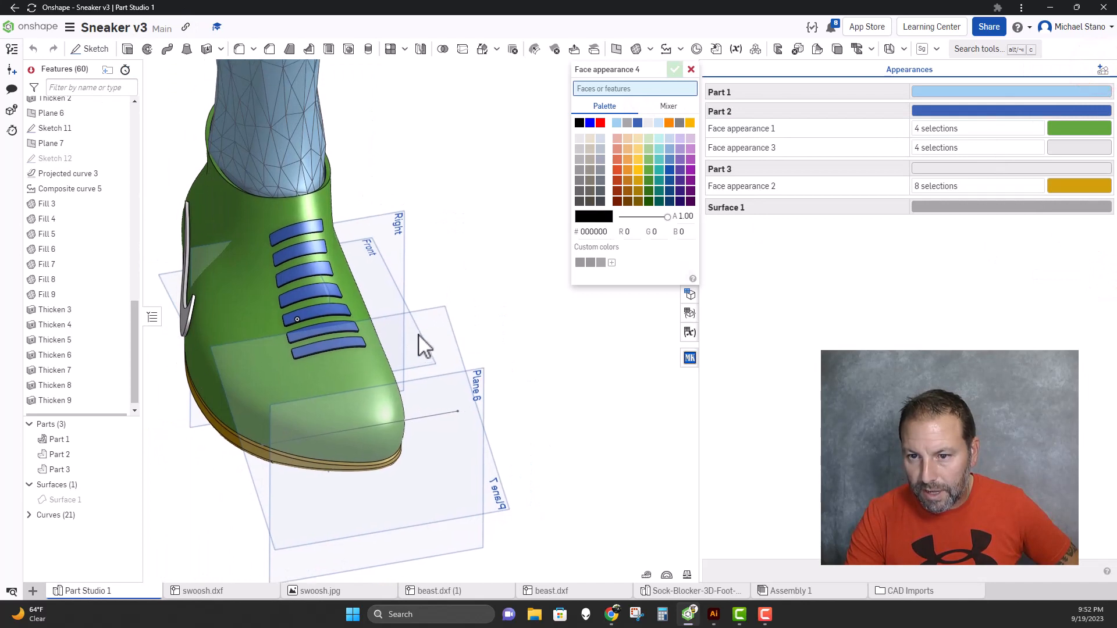
{"action": "left_click", "coordinate": [313, 233]}
{"action": "left_click", "coordinate": [312, 251]}
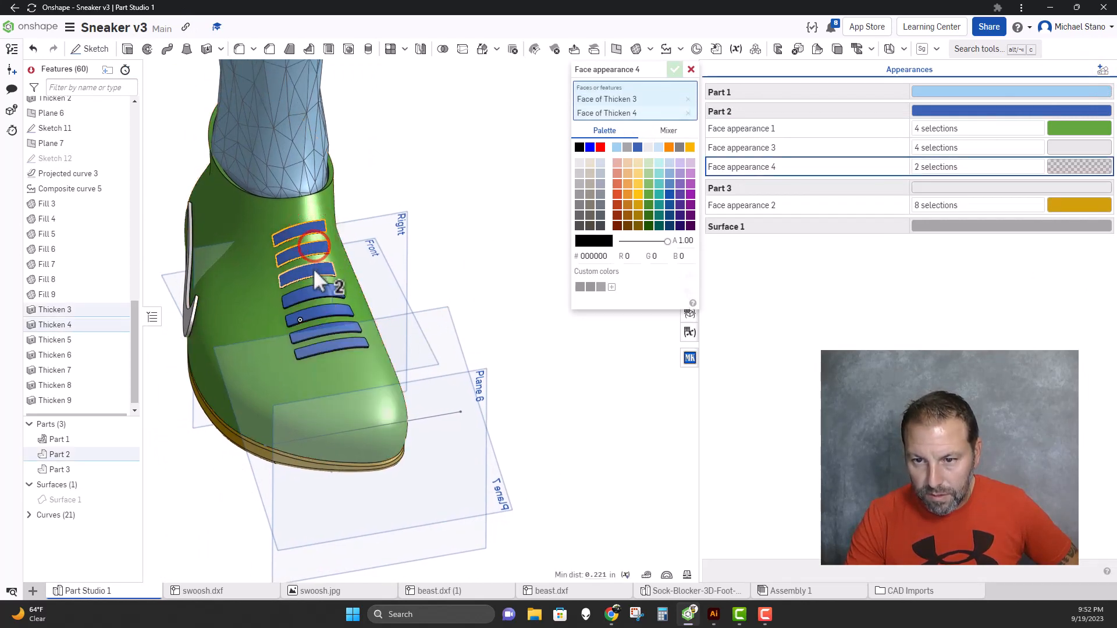
{"action": "left_click", "coordinate": [313, 269]}
{"action": "left_click", "coordinate": [319, 291]}
{"action": "left_click", "coordinate": [323, 312]}
{"action": "left_click", "coordinate": [328, 329]}
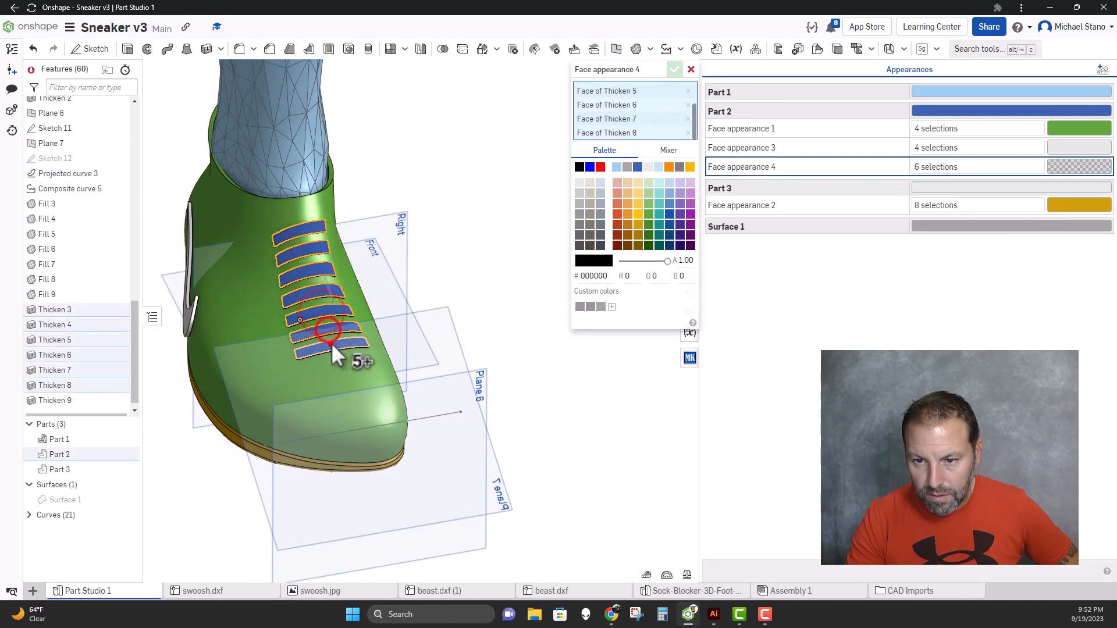
{"action": "left_click", "coordinate": [331, 344]}
Color the selected lace strip faces light grey (#E6E6E6) and accept the face appearance
{"action": "left_click", "coordinate": [588, 265]}
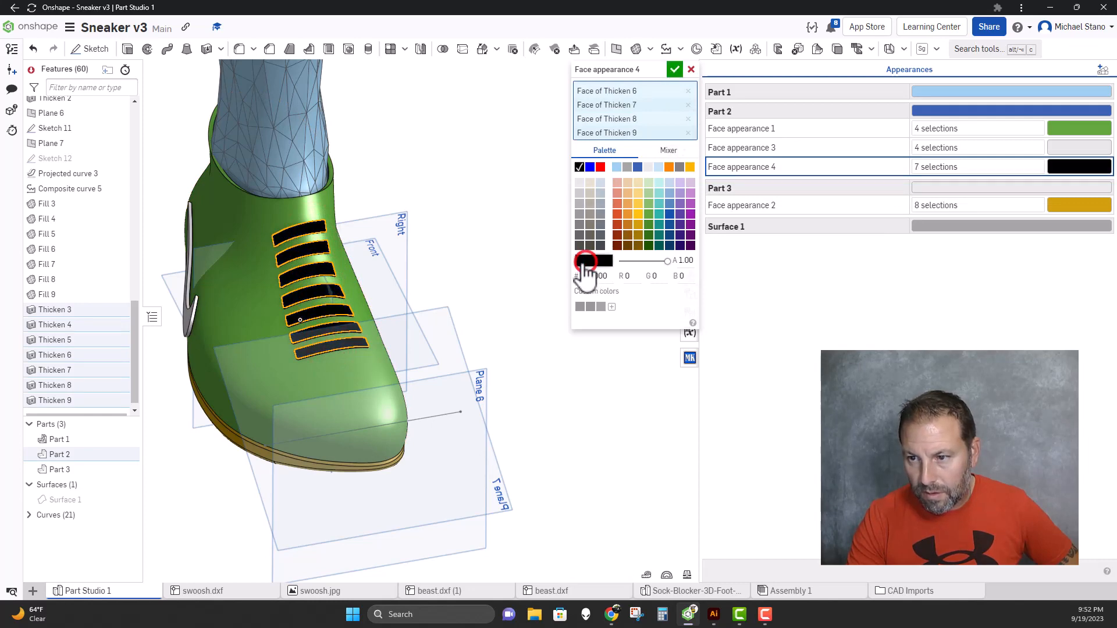
{"action": "mouse_move", "coordinate": [444, 281]}
{"action": "right_mouse_down"}
{"action": "mouse_move", "coordinate": [473, 273]}
{"action": "mouse_move", "coordinate": [445, 260]}
{"action": "right_mouse_up"}
{"action": "left_click", "coordinate": [582, 182]}
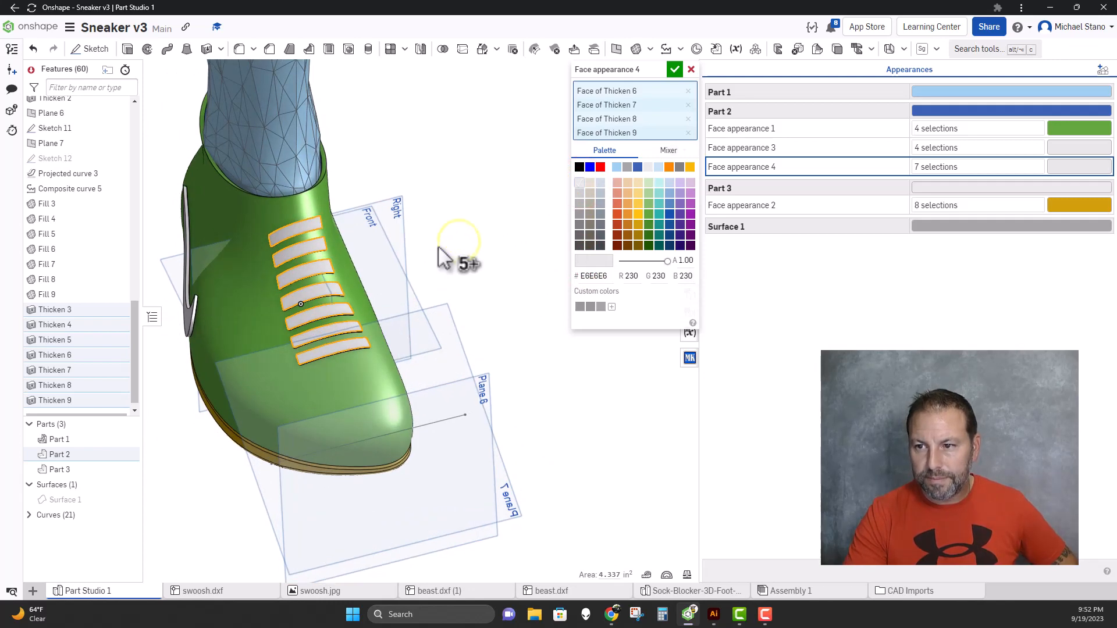
{"action": "scroll", "coordinate": [315, 363], "scroll_direction": "up", "scroll_amount": 6}
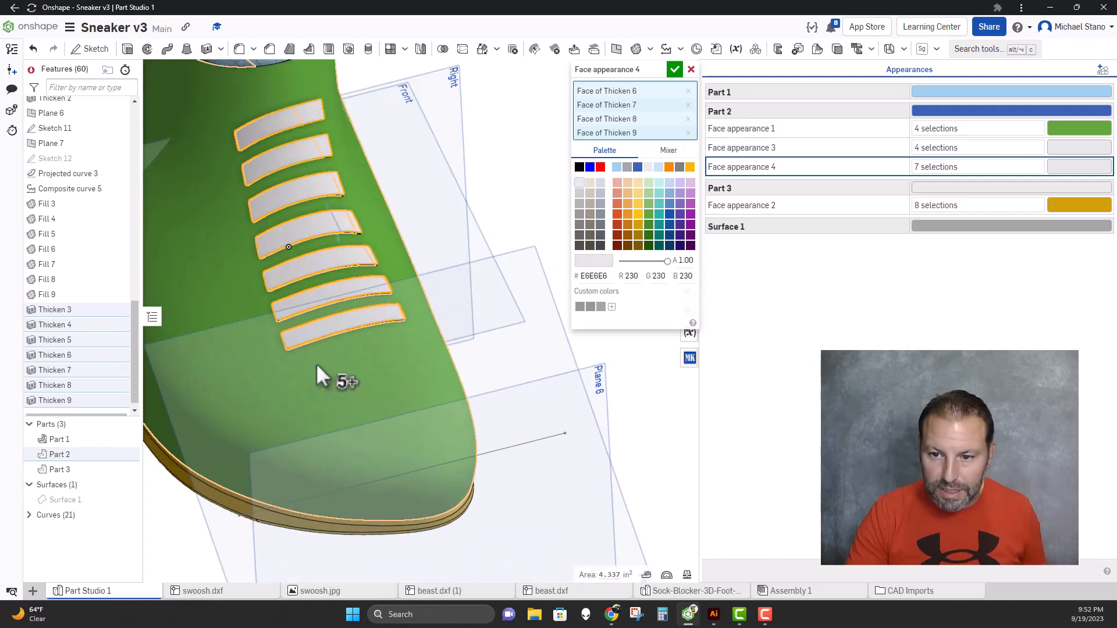
{"action": "mouse_move", "coordinate": [293, 348]}
{"action": "right_mouse_down"}
{"action": "mouse_move", "coordinate": [309, 328]}
{"action": "mouse_move", "coordinate": [292, 334]}
{"action": "right_mouse_up"}
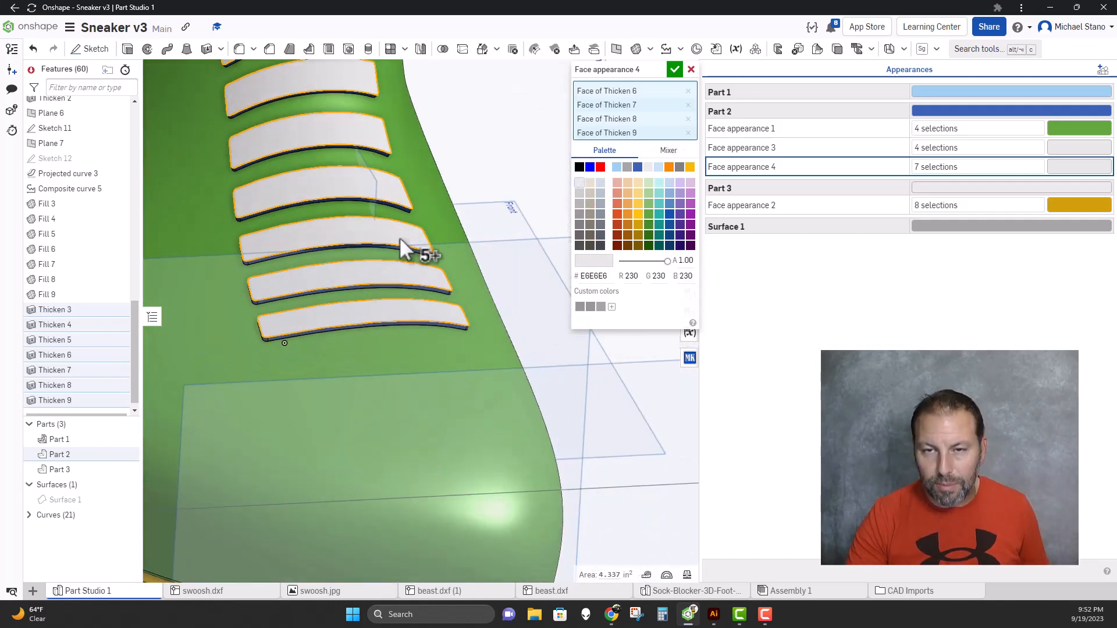
{"action": "left_click", "coordinate": [674, 69]}
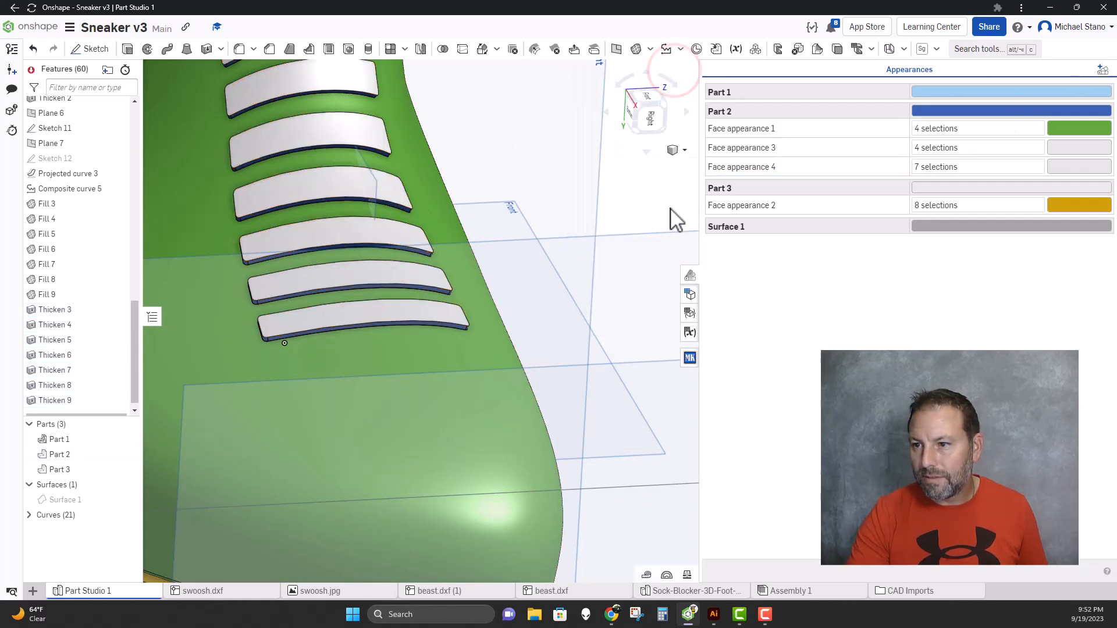
Close the appearance list and hide the default Top, Front and Right planes
{"action": "scroll", "coordinate": [659, 233], "scroll_direction": "down", "scroll_amount": 5}
{"action": "left_click", "coordinate": [690, 275]}
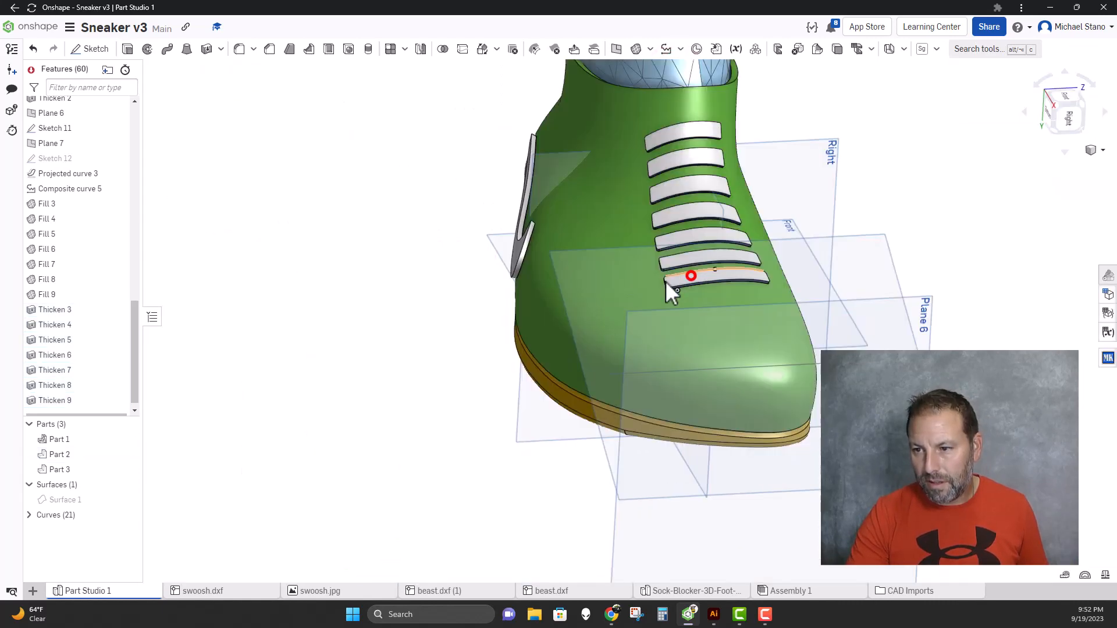
{"action": "right_click_drag", "start_coordinate": [452, 327], "coordinate": [490, 332]}
{"action": "scroll", "coordinate": [82, 282], "scroll_direction": "up", "scroll_amount": 4}
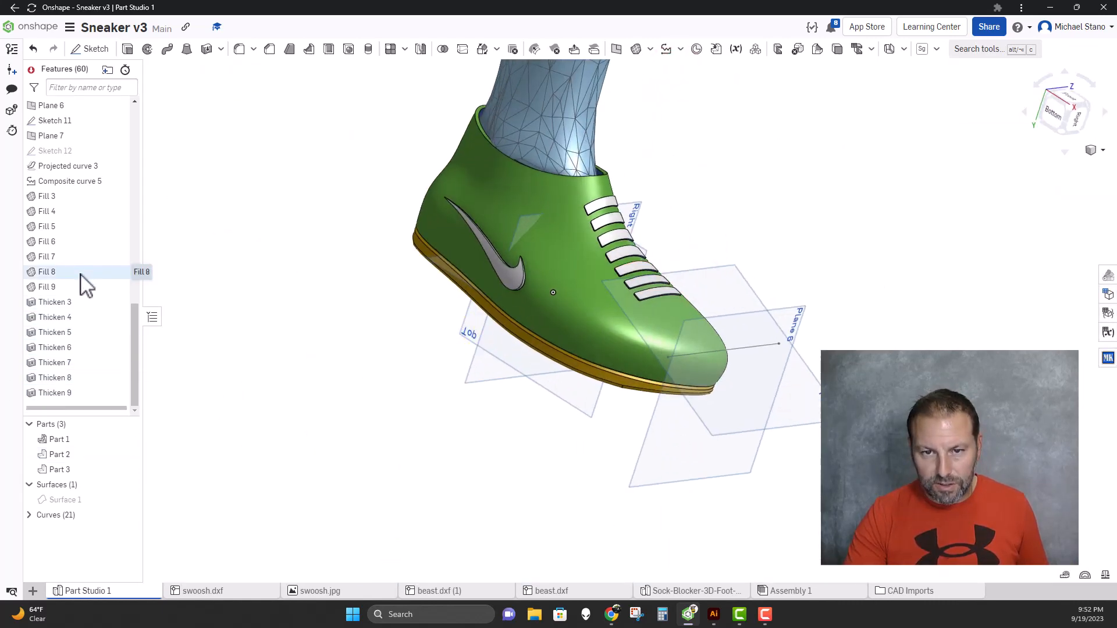
{"action": "scroll", "coordinate": [78, 244], "scroll_direction": "up", "scroll_amount": 10}
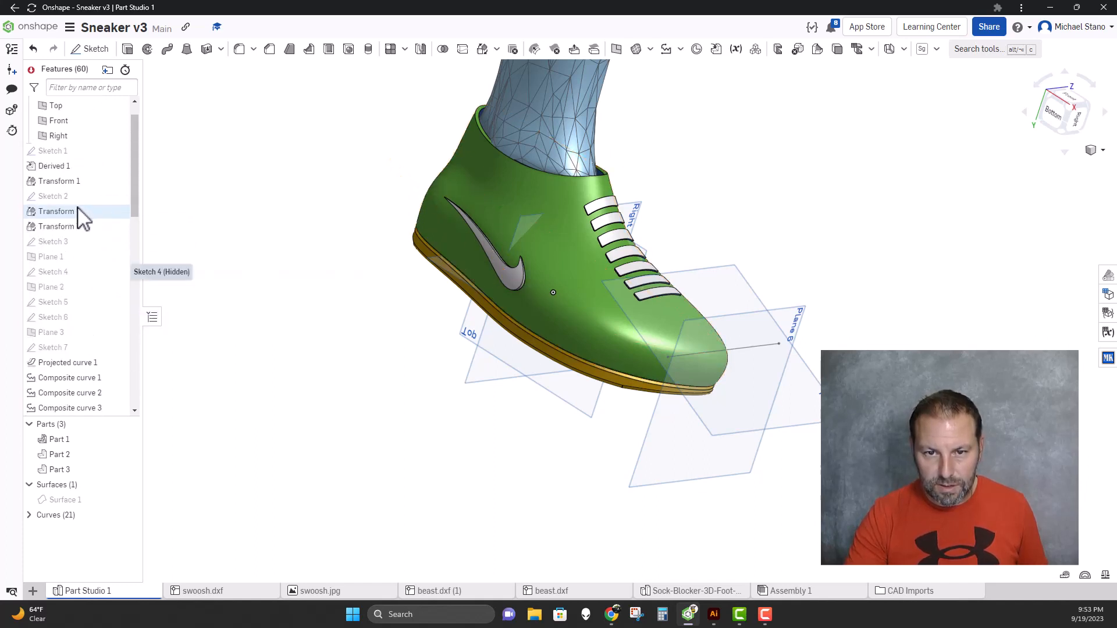
{"action": "left_click", "coordinate": [118, 133]}
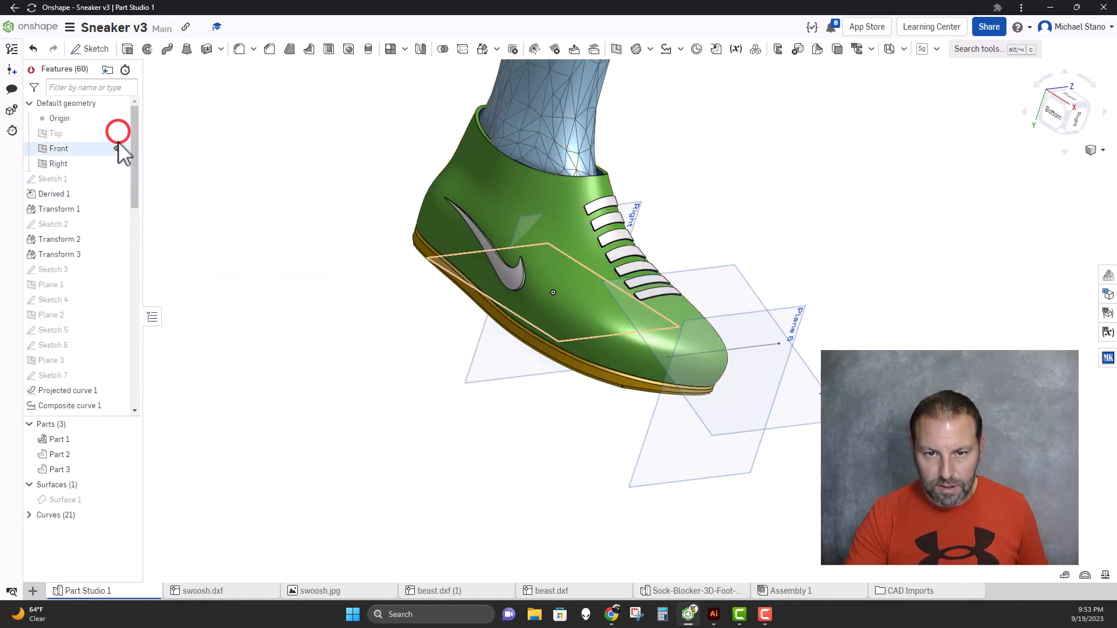
{"action": "left_click", "coordinate": [117, 145]}
Hide Plane 7, Plane 6 and Sketch 11 so only the shoe and foot model are displayed
{"action": "scroll", "coordinate": [107, 273], "scroll_direction": "down", "scroll_amount": 10}
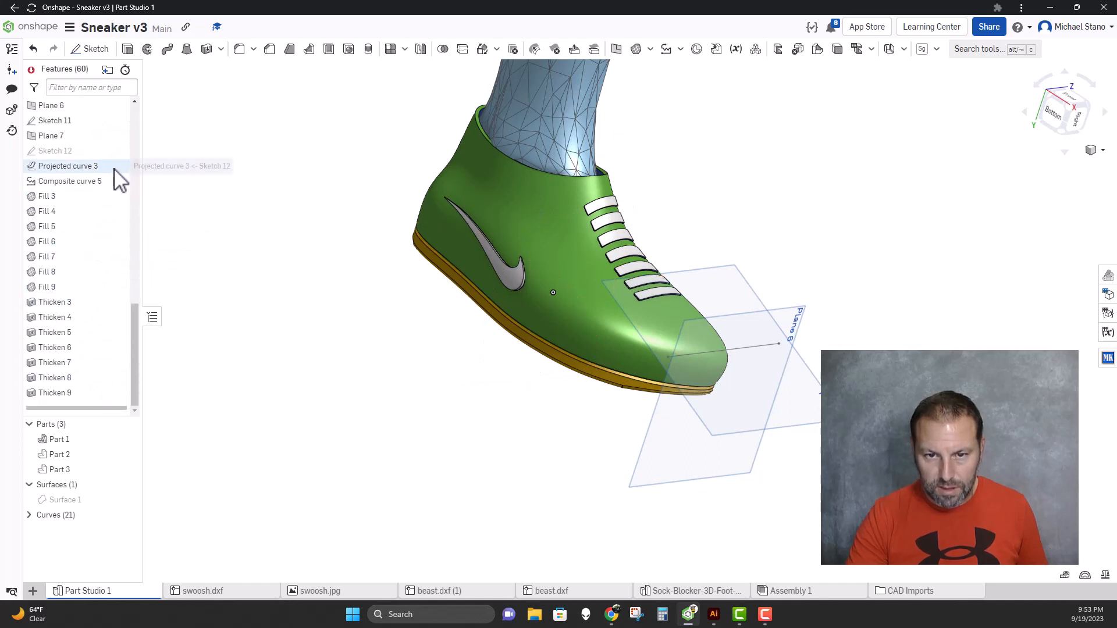
{"action": "left_click", "coordinate": [118, 135]}
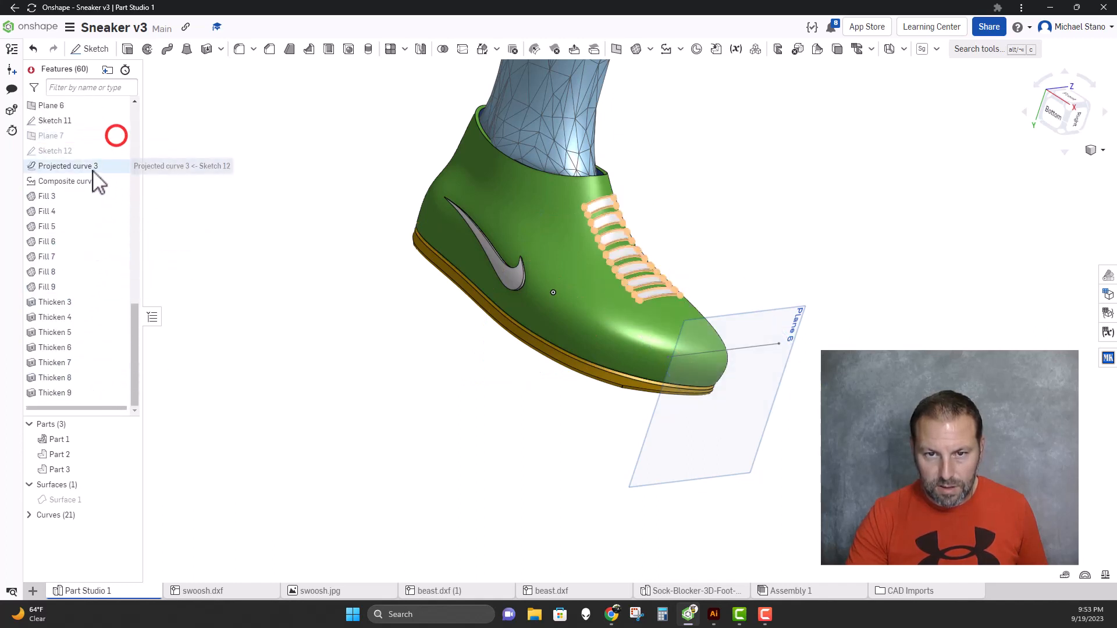
{"action": "left_click", "coordinate": [117, 106]}
{"action": "mouse_move", "coordinate": [320, 347]}
{"action": "right_mouse_down"}
{"action": "mouse_move", "coordinate": [324, 367]}
{"action": "mouse_move", "coordinate": [332, 358]}
{"action": "right_mouse_up"}
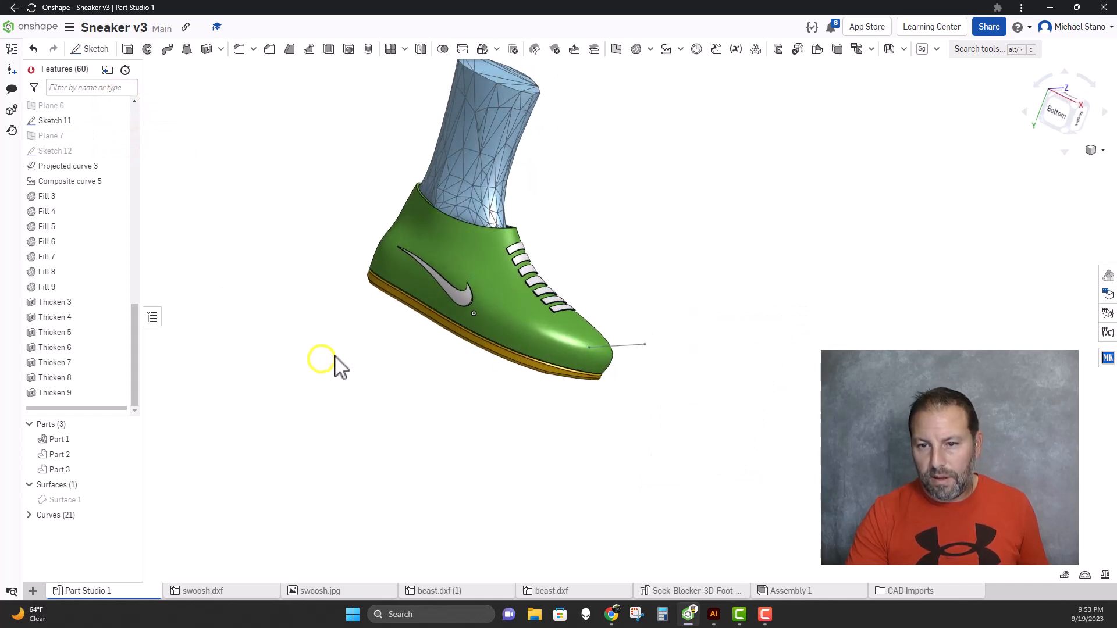
{"action": "left_click", "coordinate": [117, 121]}
{"action": "right_click_drag", "start_coordinate": [324, 387], "coordinate": [320, 409]}
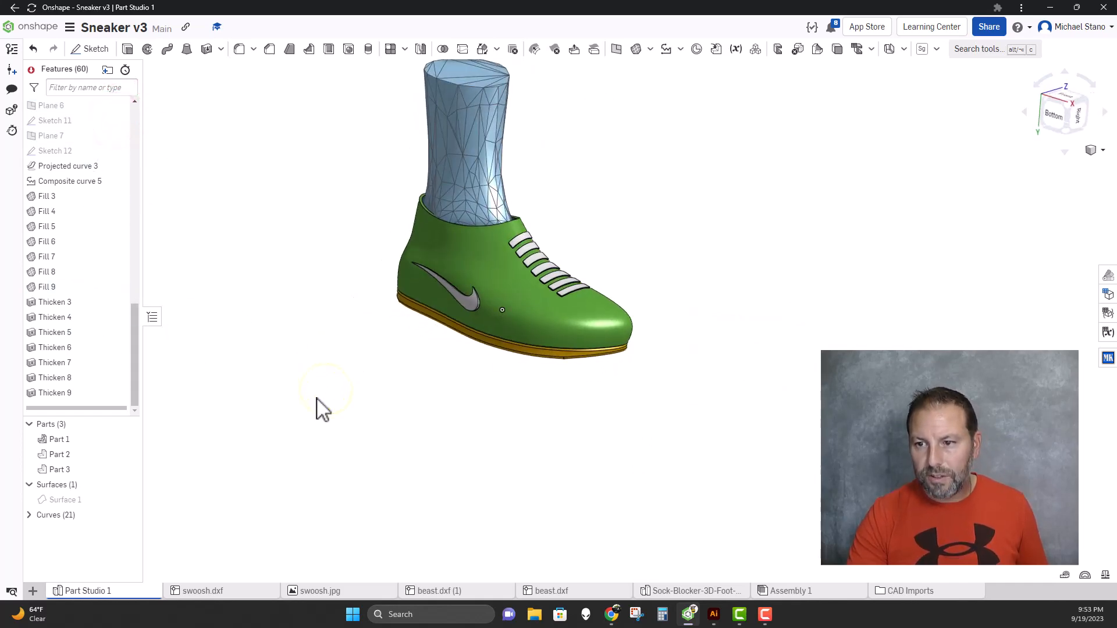
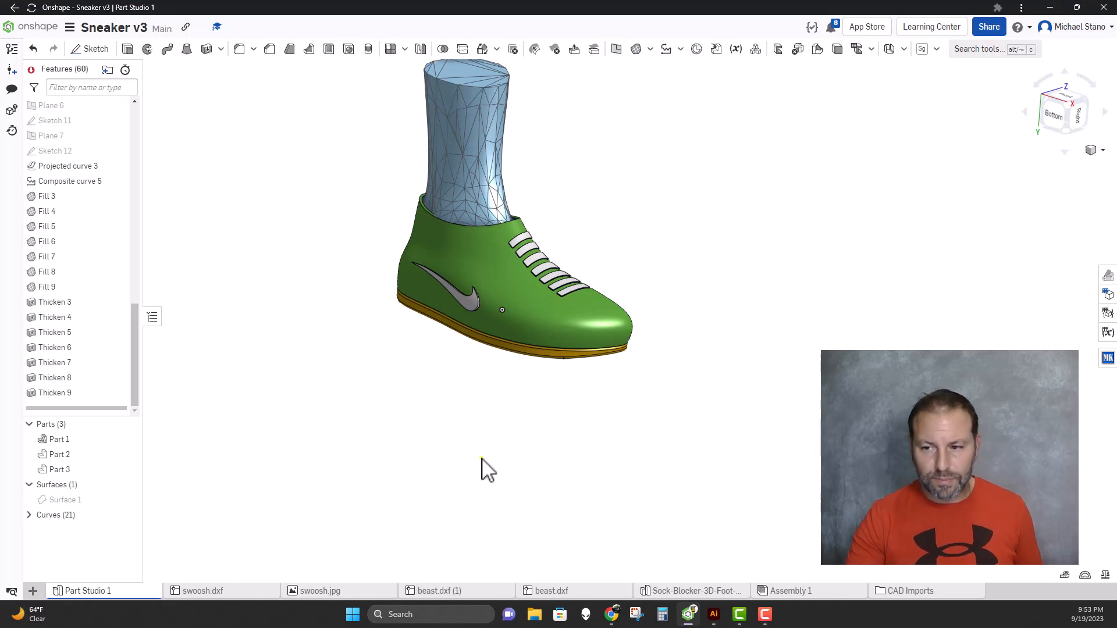
Start a new sketch on the large flat bottom face of the sole
{"action": "right_click_drag", "start_coordinate": [482, 459], "coordinate": [482, 375]}
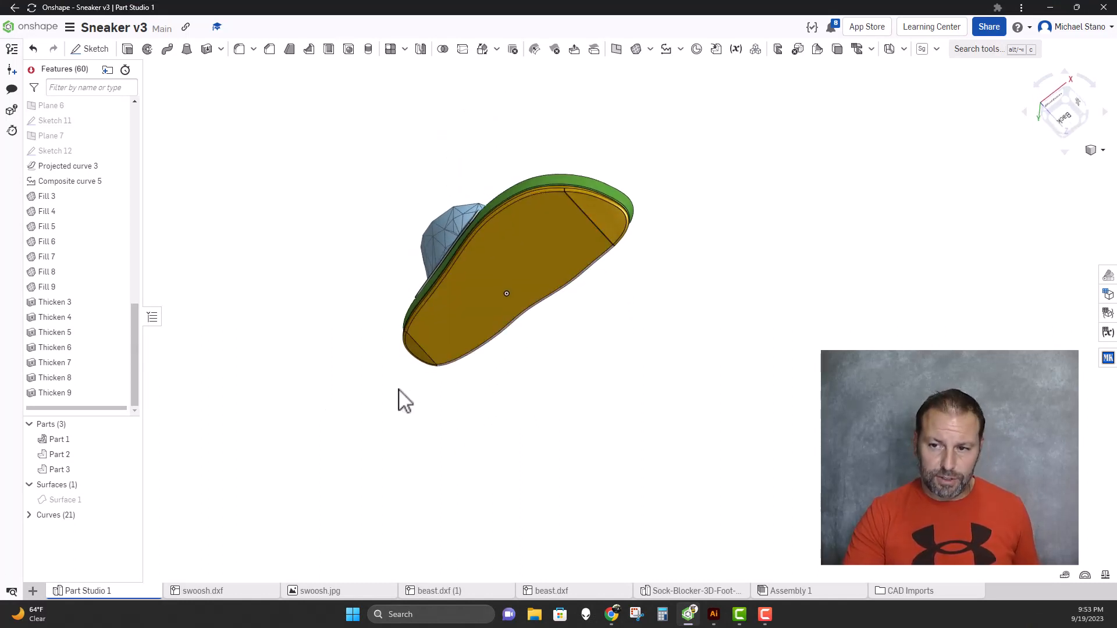
{"action": "right_click_drag", "start_coordinate": [399, 399], "coordinate": [444, 376]}
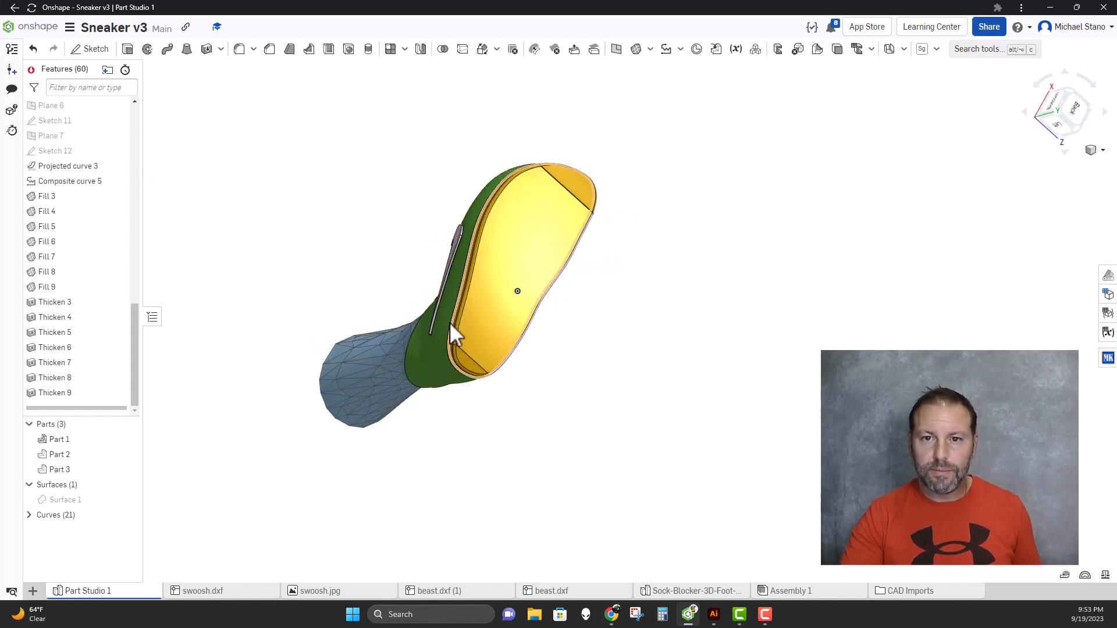
{"action": "left_click", "coordinate": [87, 49]}
{"action": "left_click", "coordinate": [498, 316]}
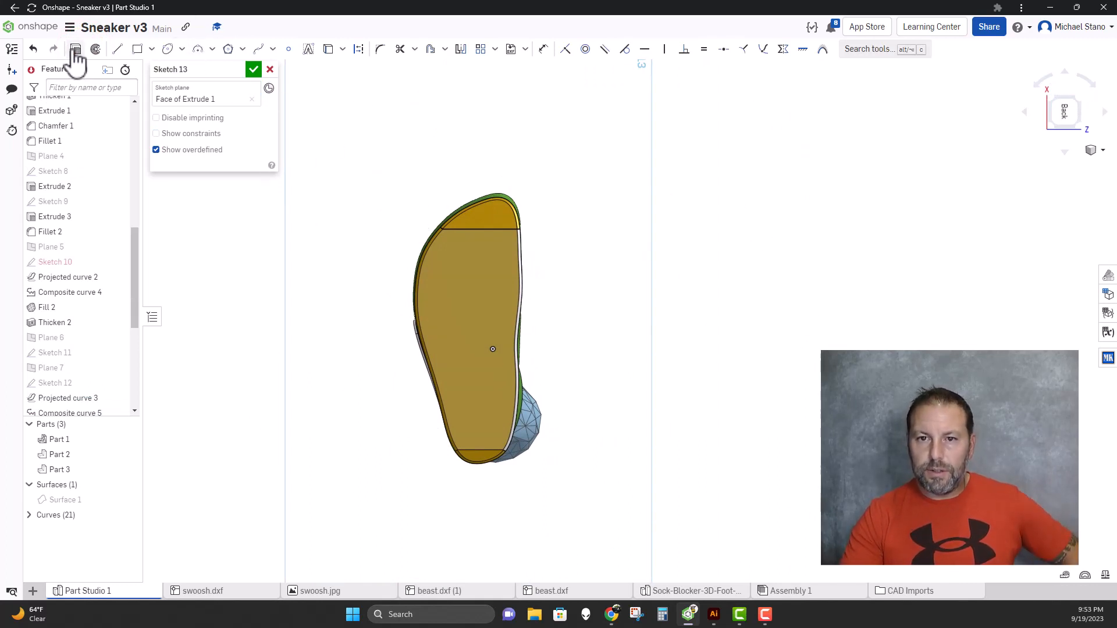
Sketch a thin center point rectangle about 0.29 in high across the sole's forefoot, extending past both side edges
{"action": "left_click", "coordinate": [151, 49]}
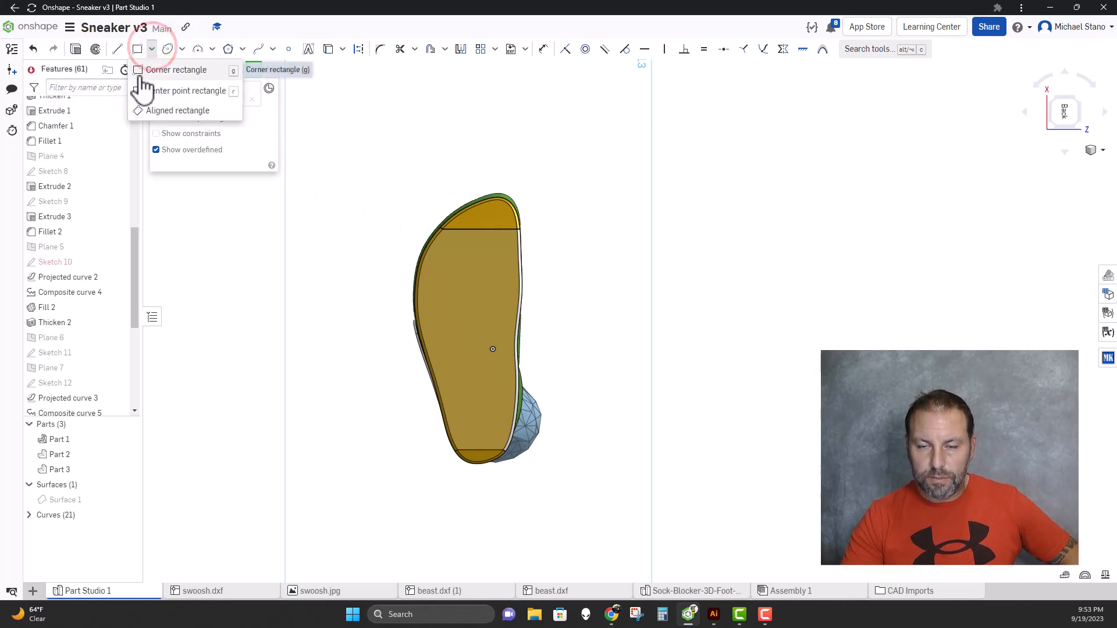
{"action": "left_click", "coordinate": [140, 91]}
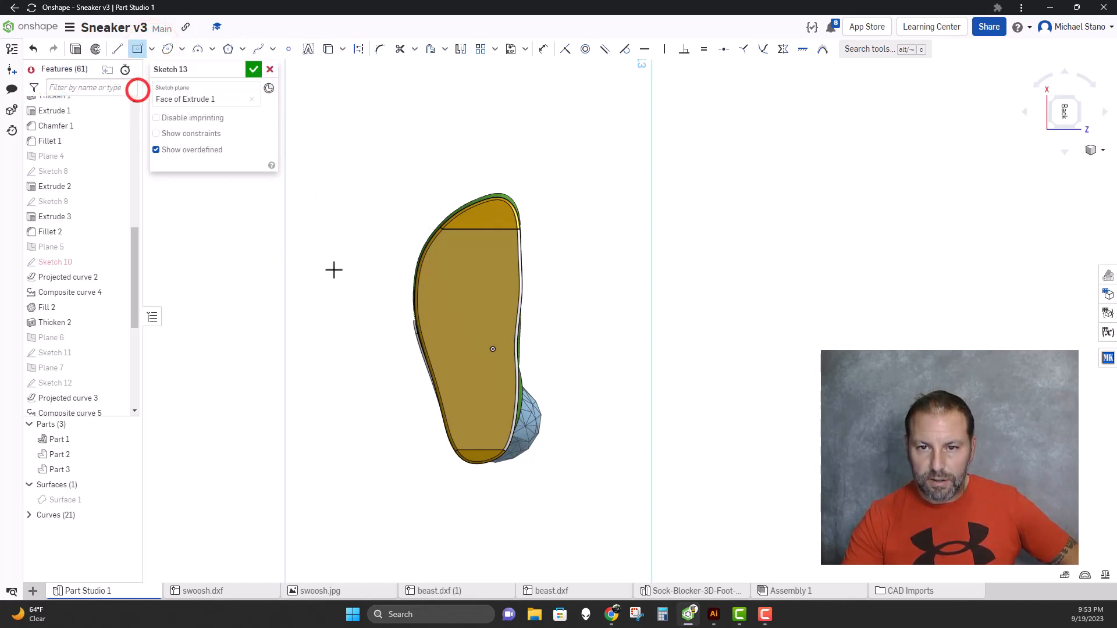
{"action": "scroll", "coordinate": [444, 262], "scroll_direction": "up", "scroll_amount": 2}
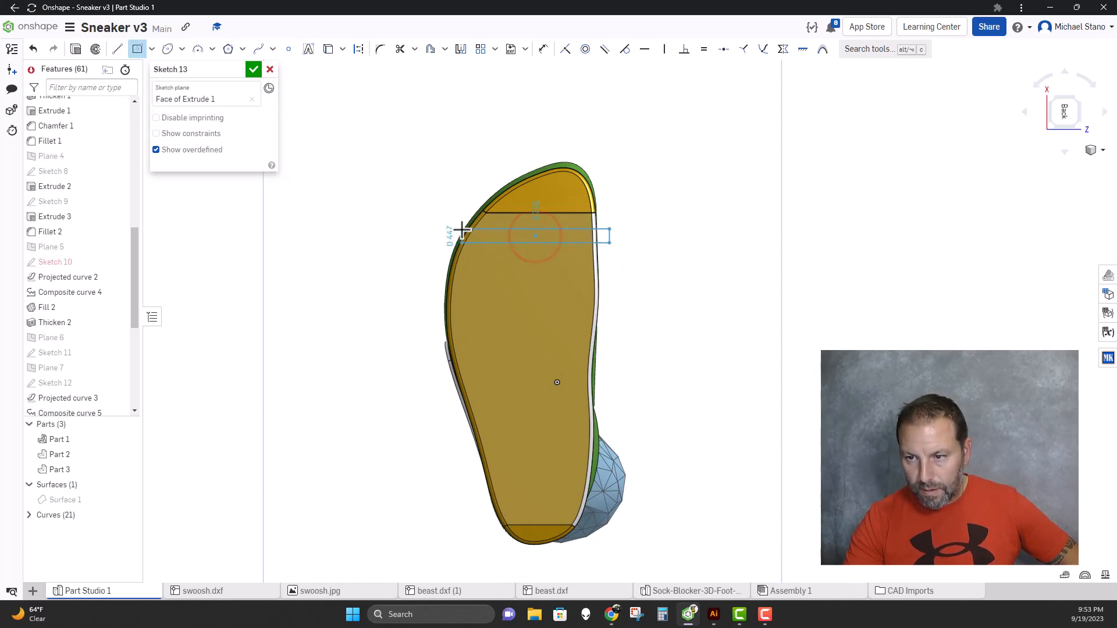
{"action": "left_click", "coordinate": [443, 232]}
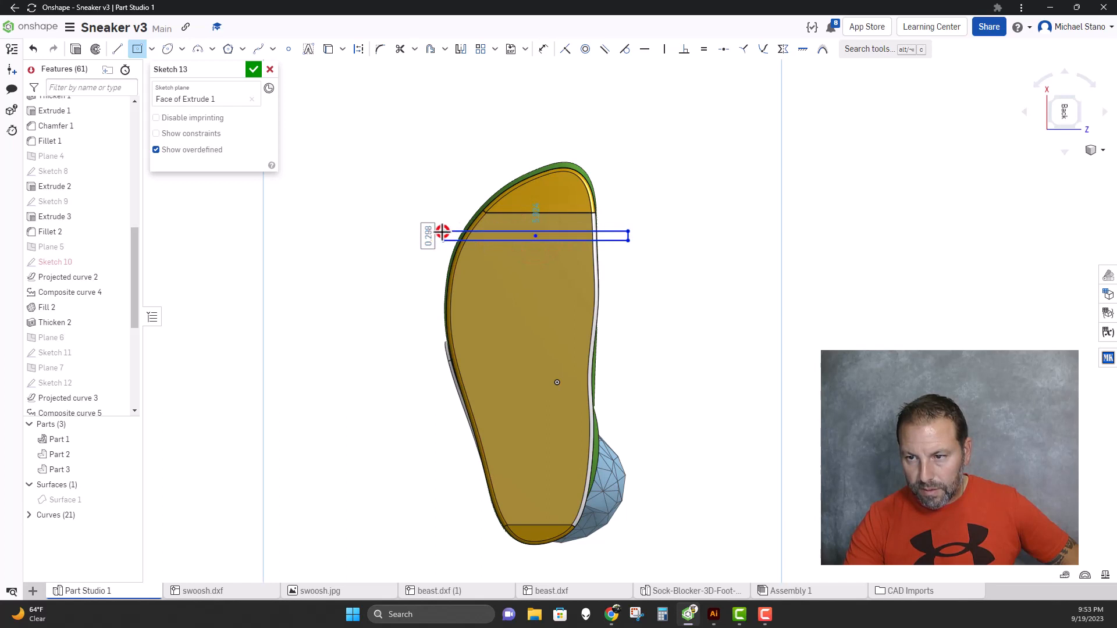
{"action": "scroll", "coordinate": [557, 291], "scroll_direction": "up", "scroll_amount": 3}
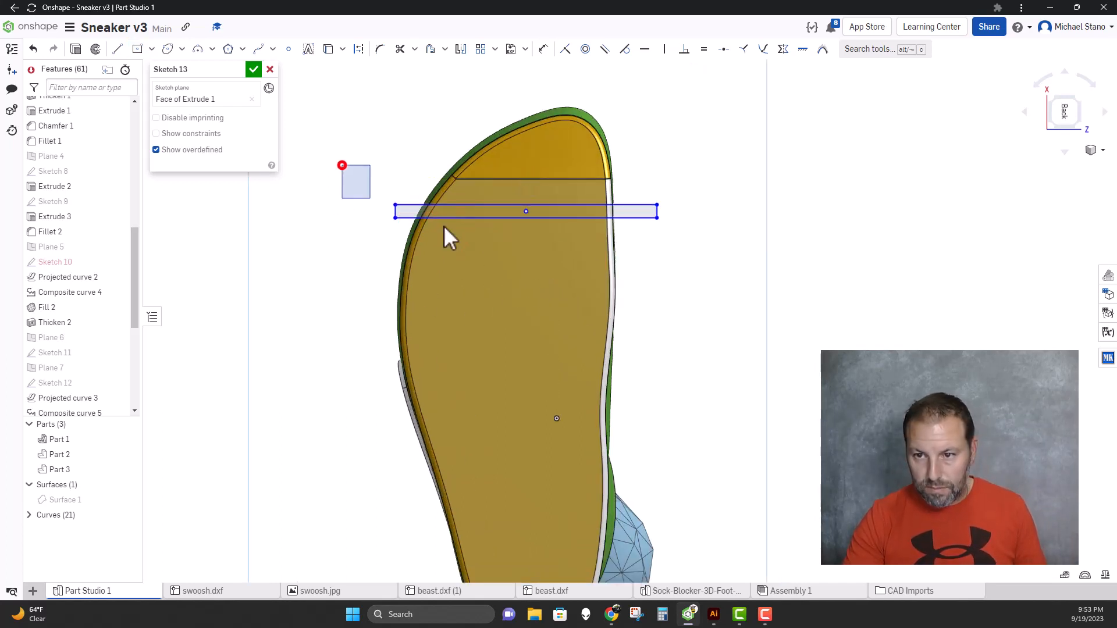
{"action": "left_click_drag", "start_coordinate": [444, 228], "coordinate": [694, 254]}
{"action": "key", "text": "m"}
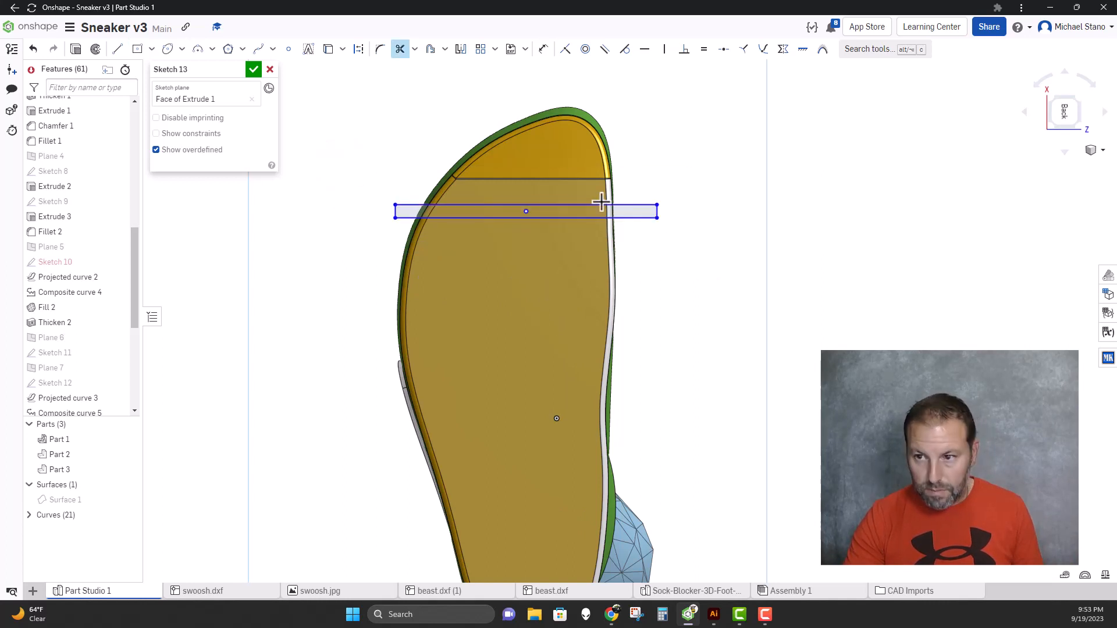
{"action": "left_click_drag", "start_coordinate": [577, 241], "coordinate": [486, 235]}
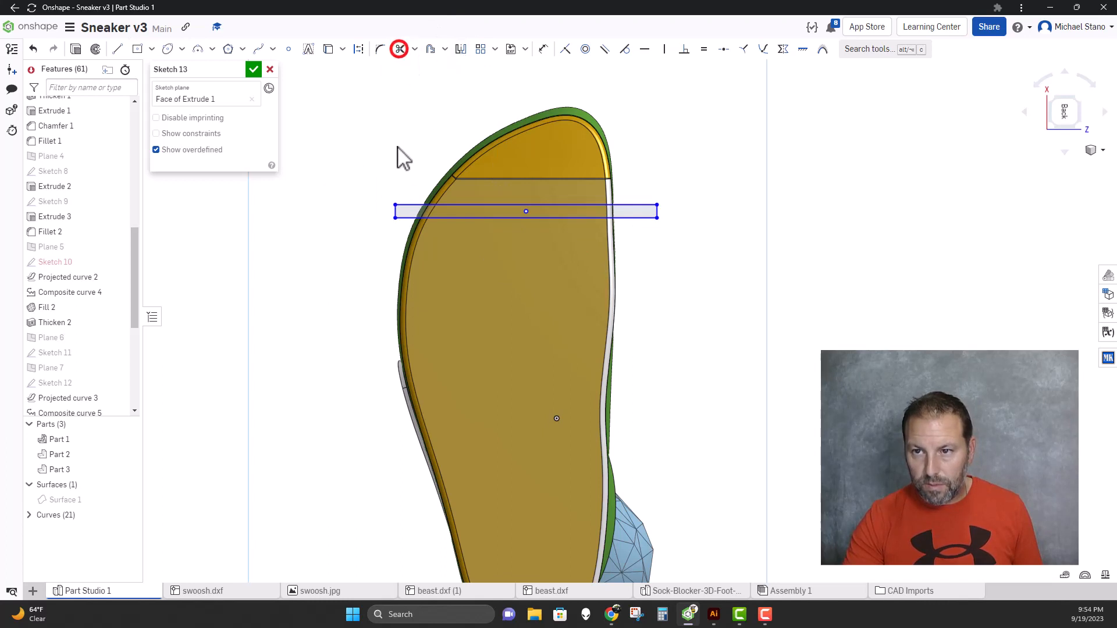
{"action": "left_click_drag", "start_coordinate": [363, 183], "coordinate": [682, 257]}
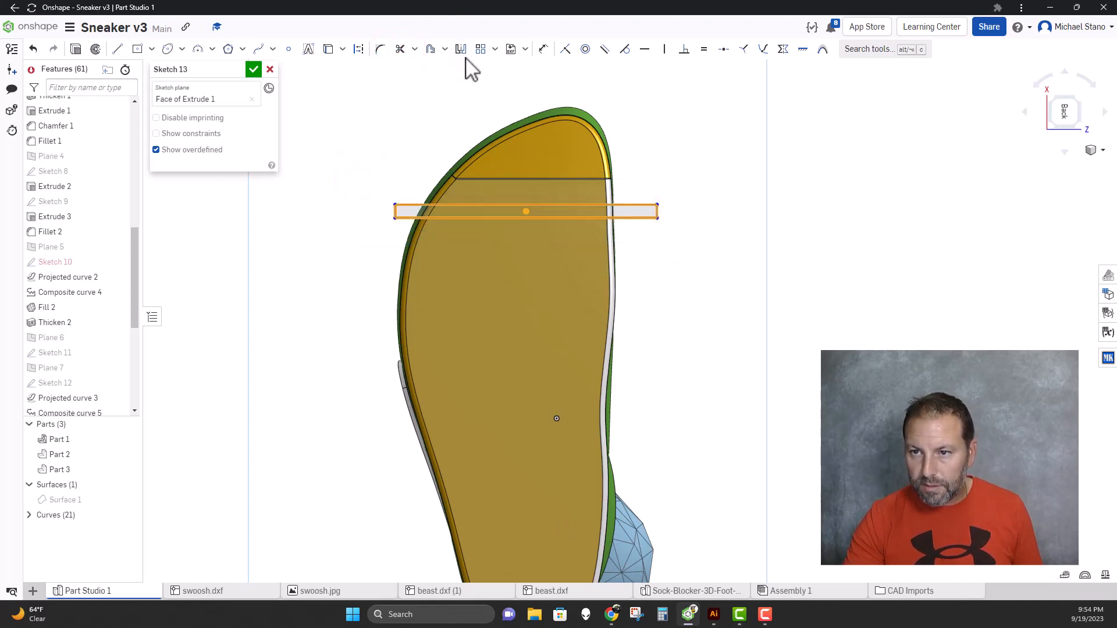
{"action": "left_click", "coordinate": [494, 50]}
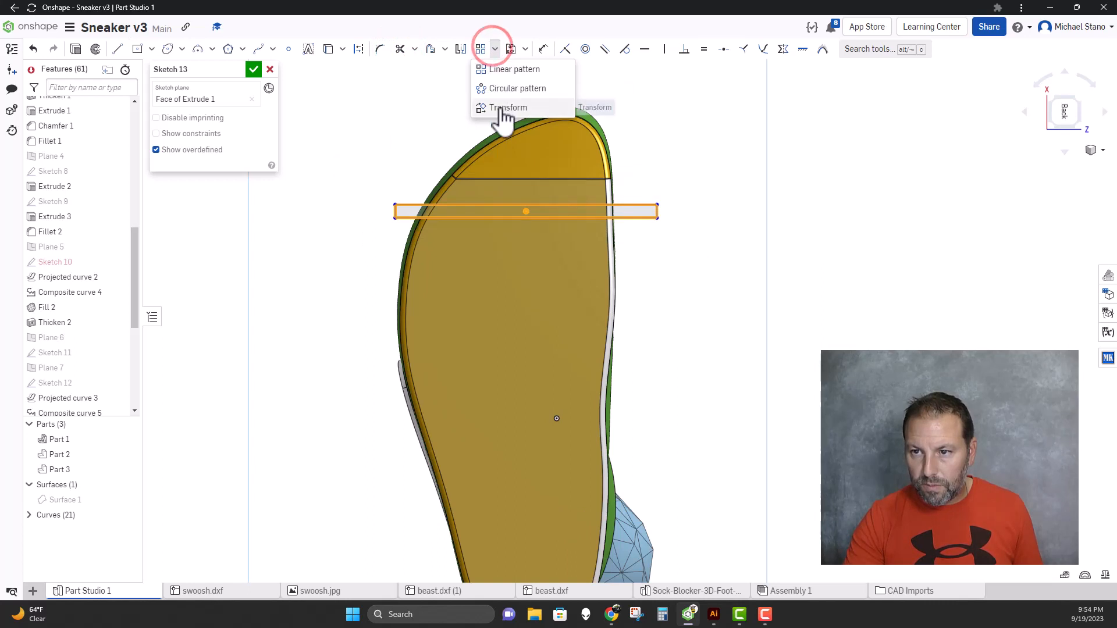
{"action": "left_click", "coordinate": [500, 107]}
{"action": "left_click_drag", "start_coordinate": [409, 222], "coordinate": [410, 203]}
{"action": "left_click", "coordinate": [253, 70]}
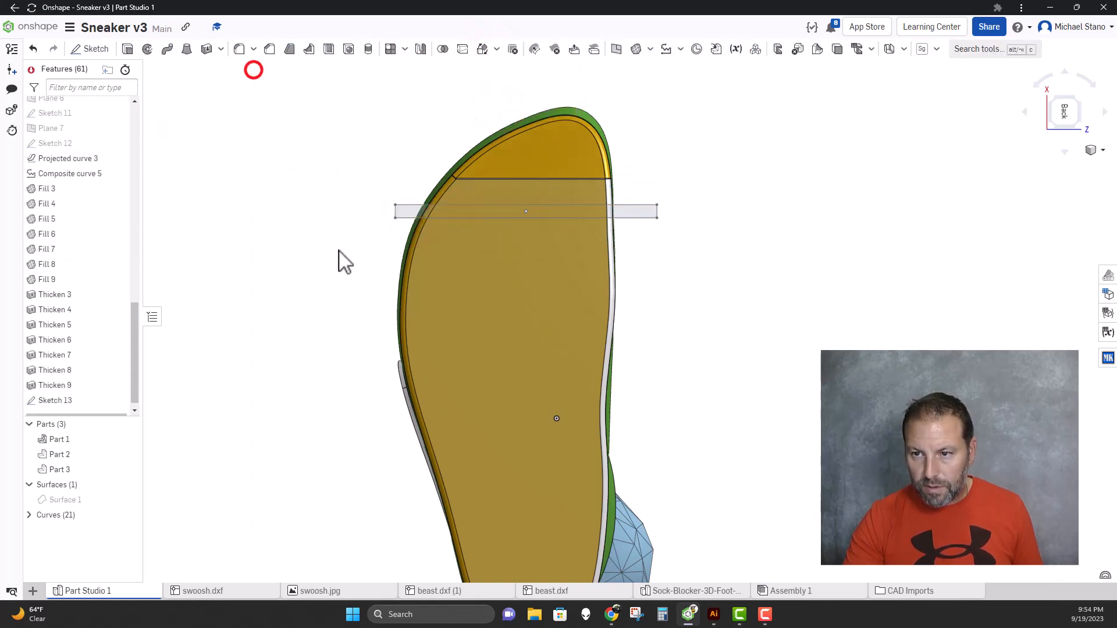
Reopen Sketch 13 and project the outline of the sole's flat bottom face into it with the Use tool
{"action": "double_click", "coordinate": [70, 399]}
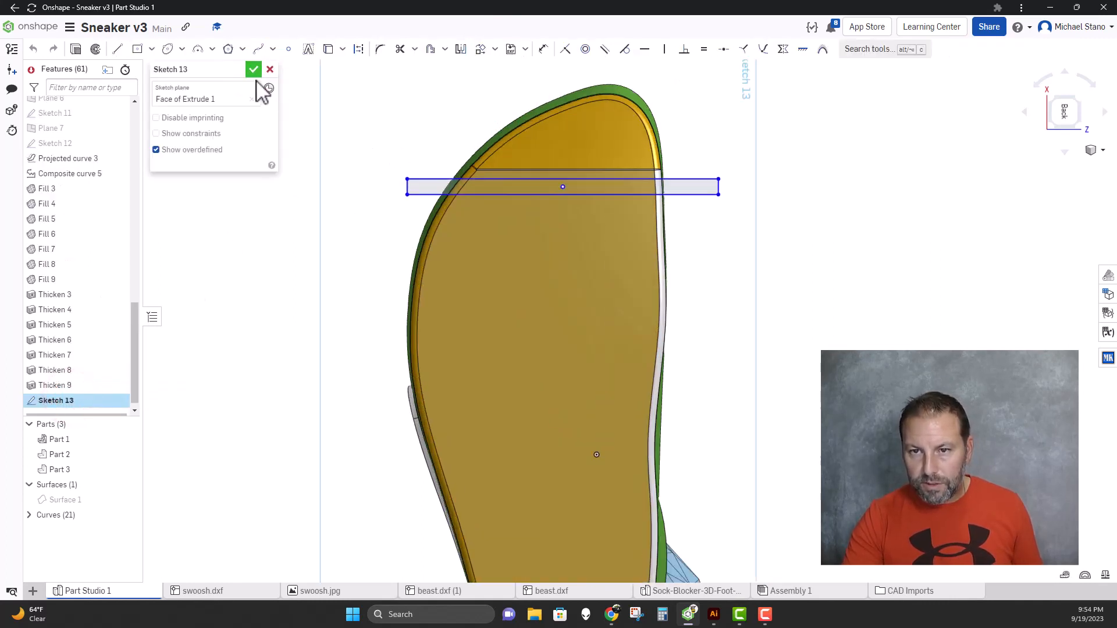
{"action": "key", "text": "u"}
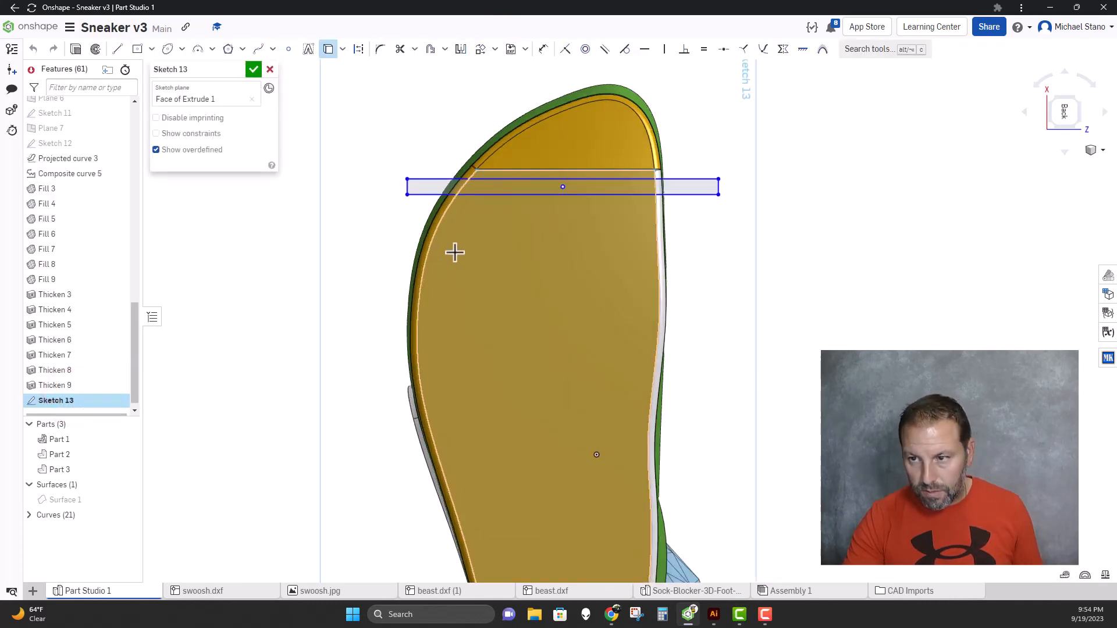
{"action": "left_click", "coordinate": [455, 252]}
{"action": "scroll", "coordinate": [416, 259], "scroll_direction": "up", "scroll_amount": 1}
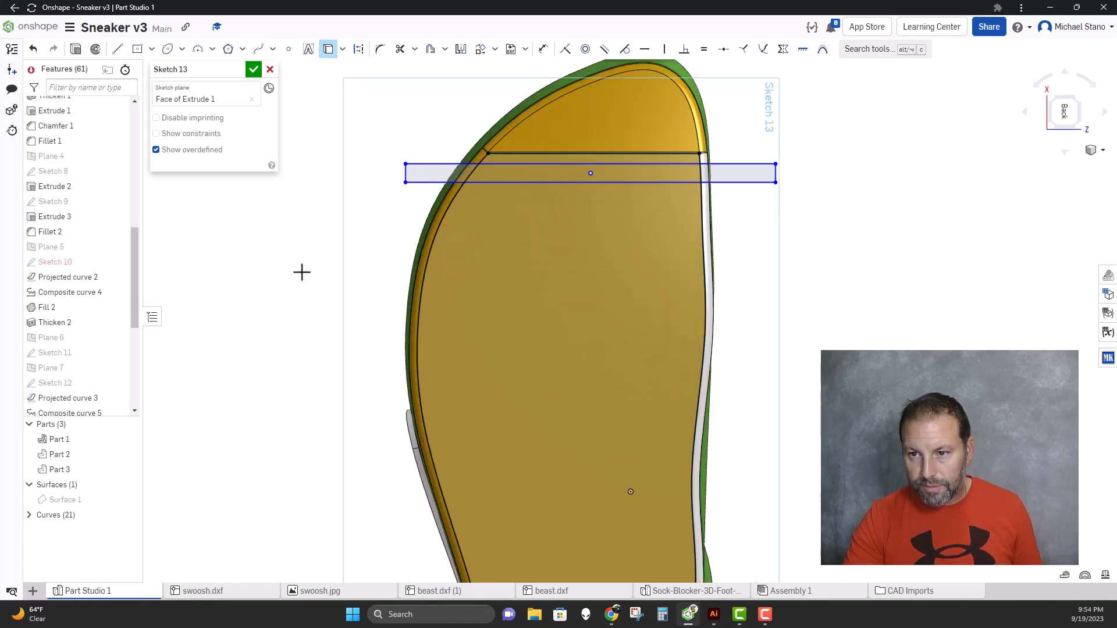
{"action": "left_click", "coordinate": [421, 274]}
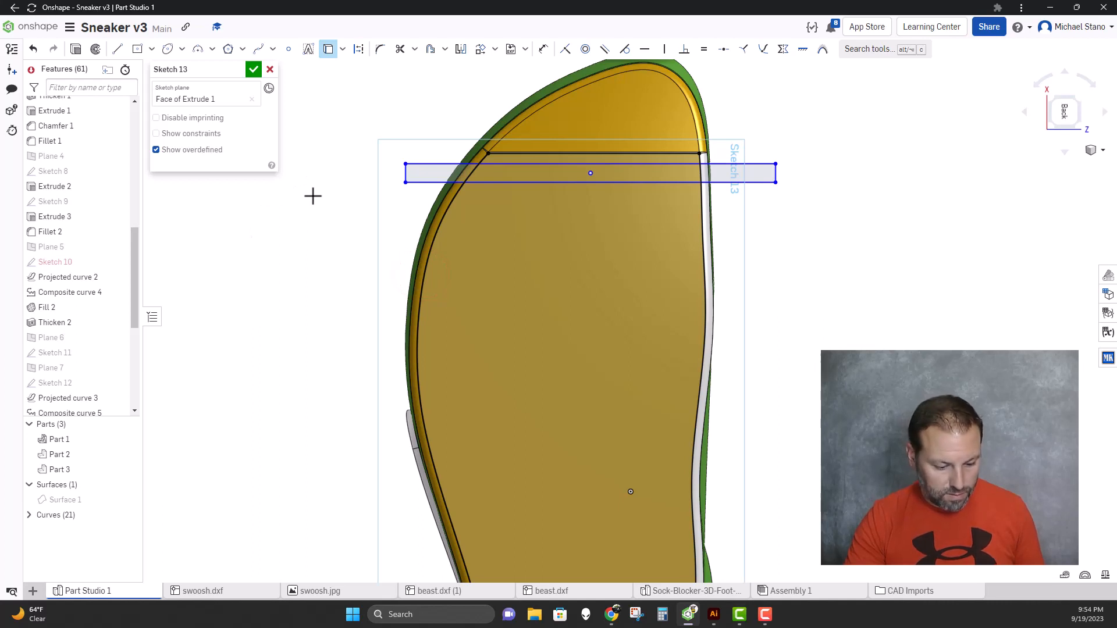
{"action": "left_click", "coordinate": [434, 238]}
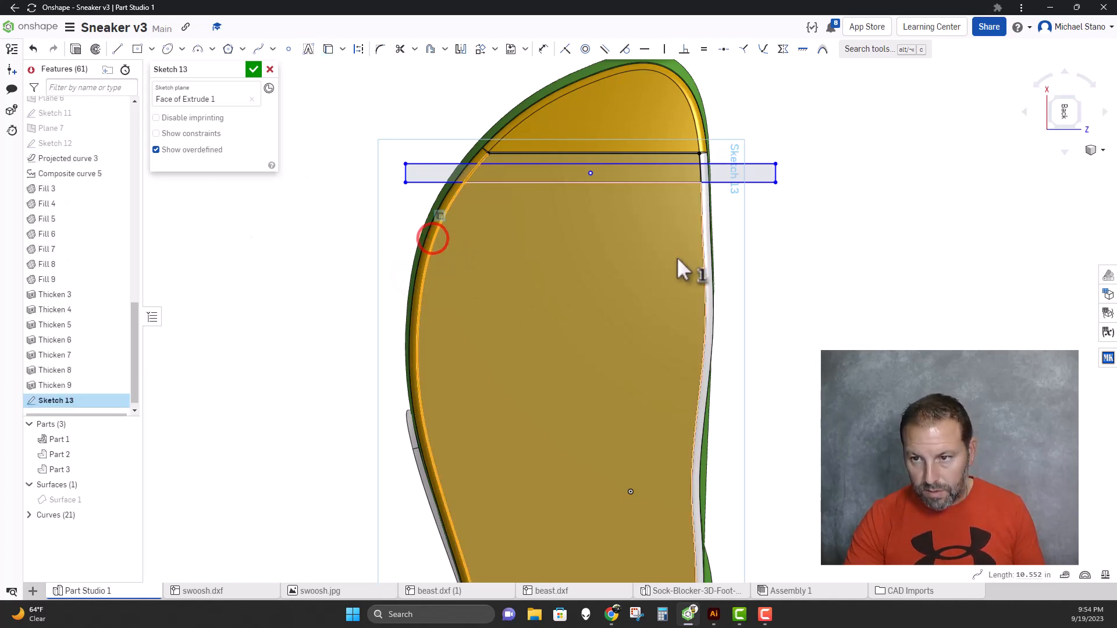
{"action": "left_click", "coordinate": [701, 256]}
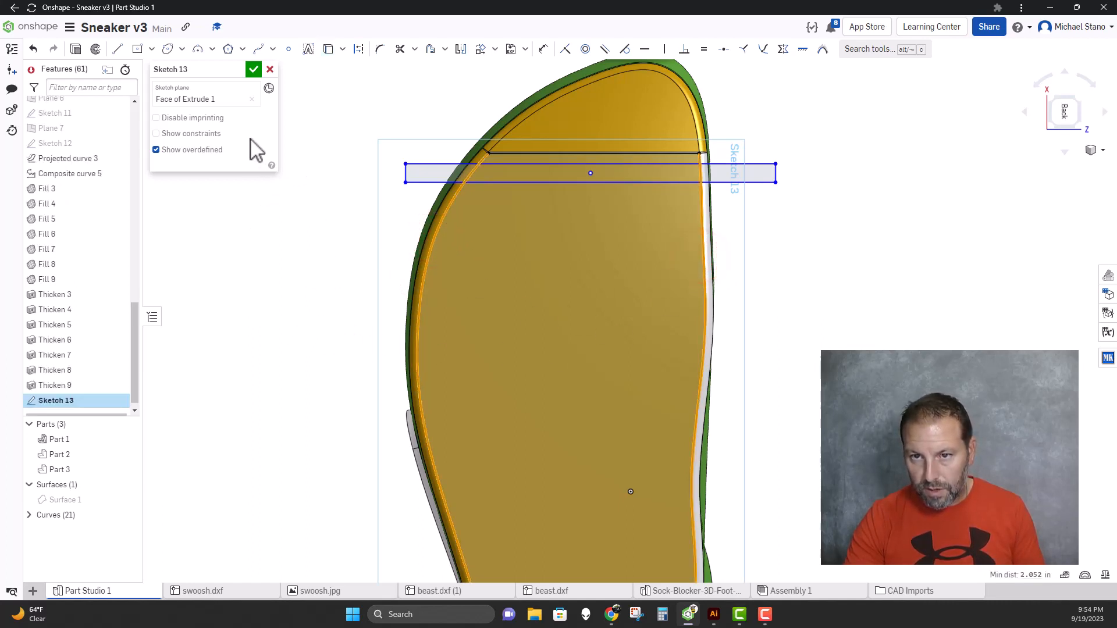
{"action": "left_click", "coordinate": [278, 238]}
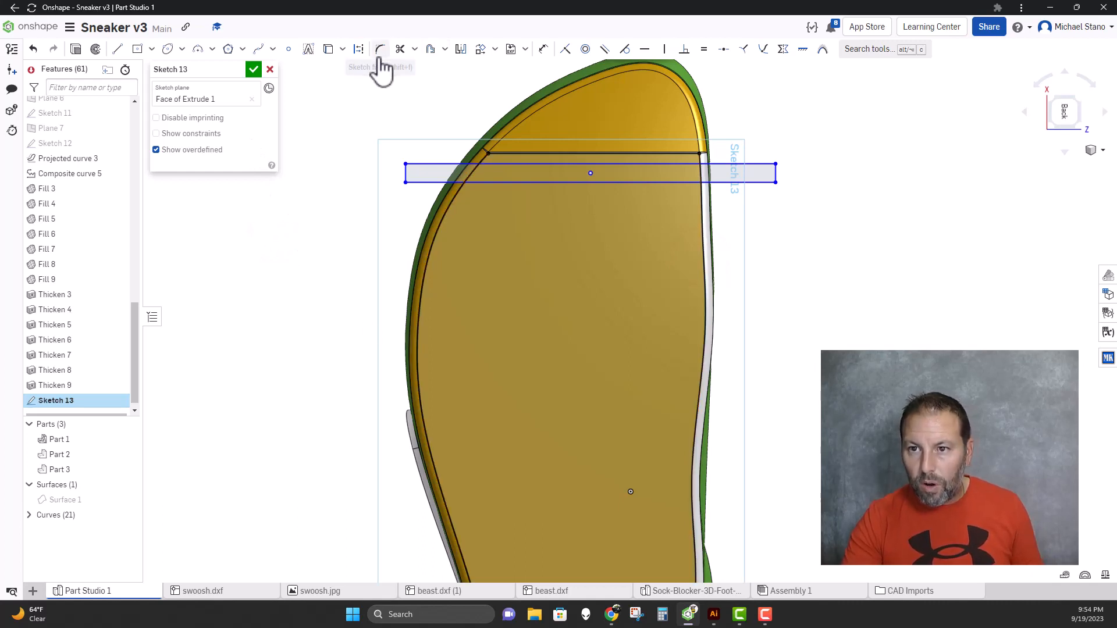
Offset the outline of the sole's bottom face inward by 0.125 in
{"action": "left_click", "coordinate": [432, 46]}
{"action": "left_click", "coordinate": [458, 212]}
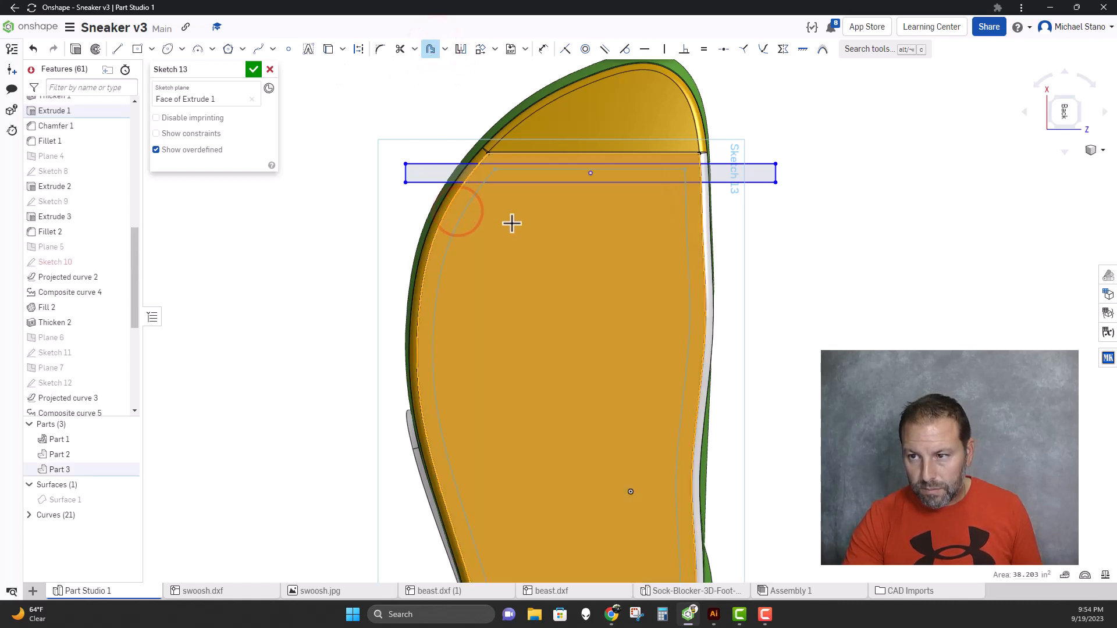
{"action": "scroll", "coordinate": [341, 257], "scroll_direction": "down", "scroll_amount": 4}
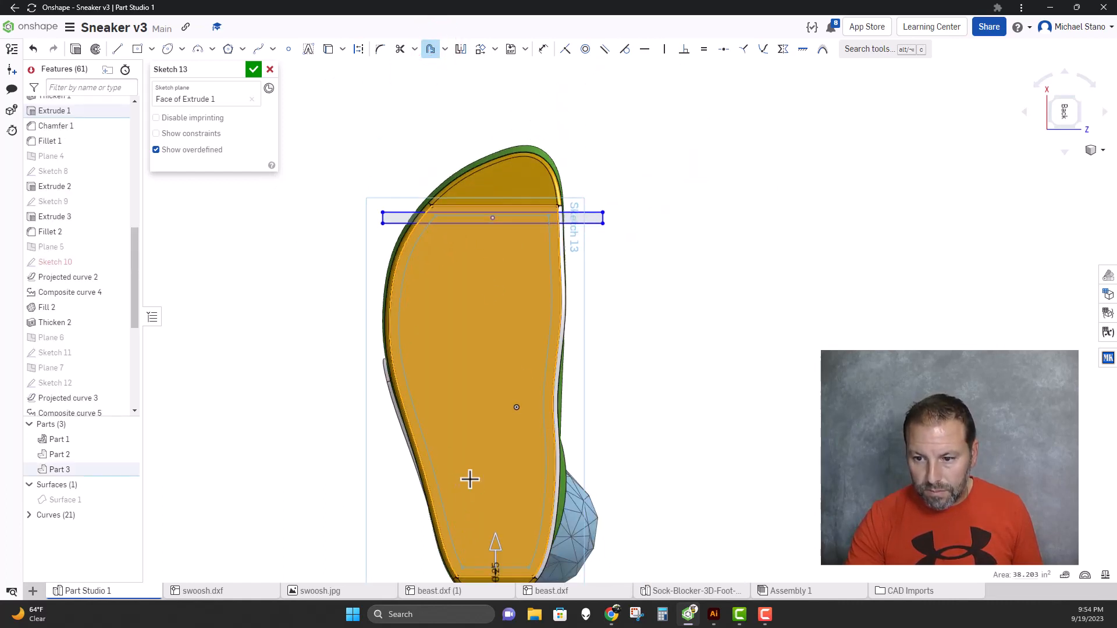
{"action": "middle_click_drag", "start_coordinate": [390, 476], "coordinate": [340, 320]}
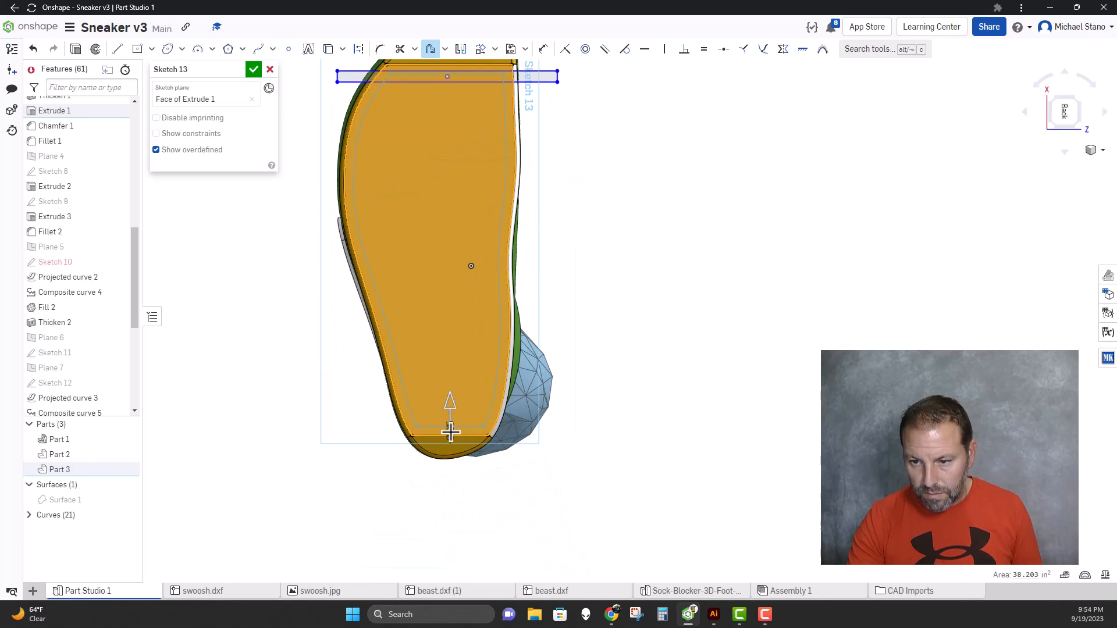
{"action": "left_click", "coordinate": [450, 432]}
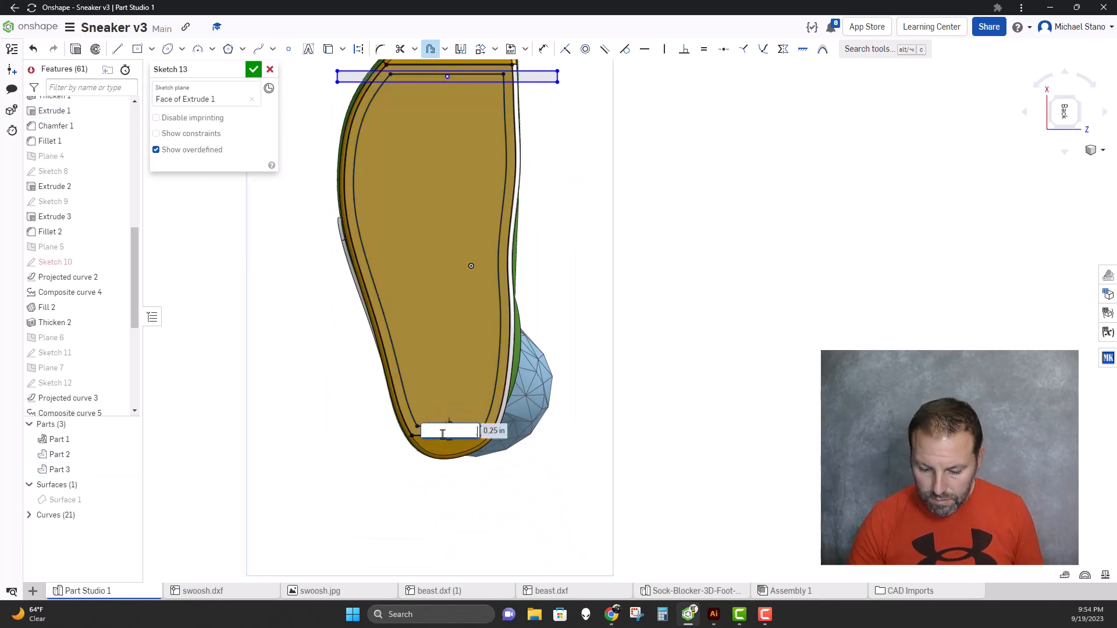
{"action": "type", "text": ".125"}
{"action": "key", "text": "Return"}
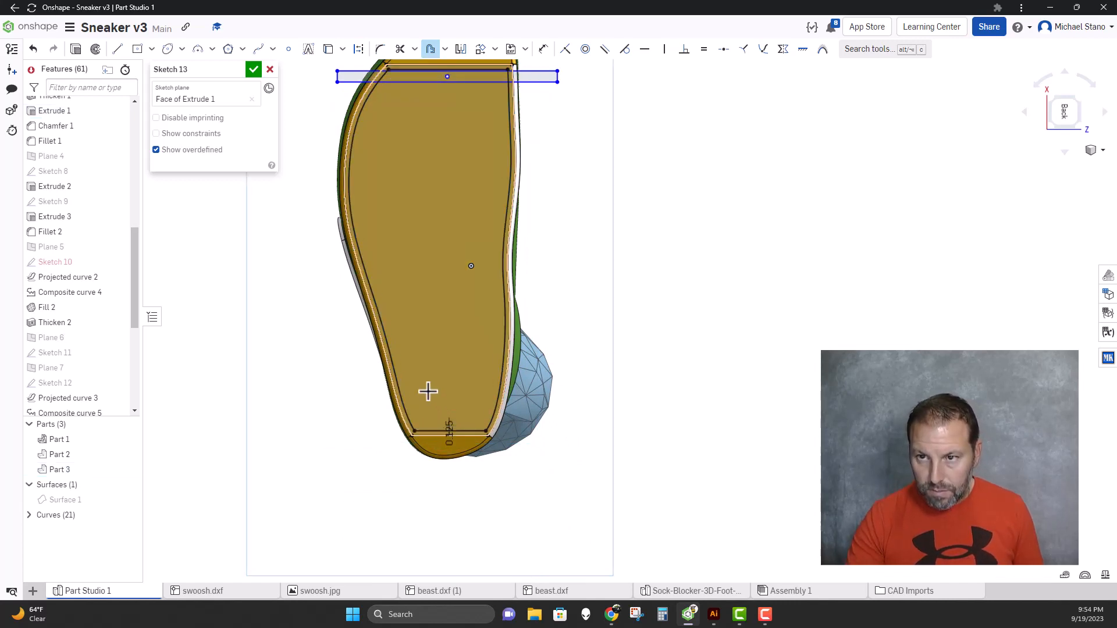
{"action": "scroll", "coordinate": [314, 276], "scroll_direction": "down", "scroll_amount": 2}
{"action": "middle_click_drag", "start_coordinate": [314, 276], "coordinate": [313, 341]}
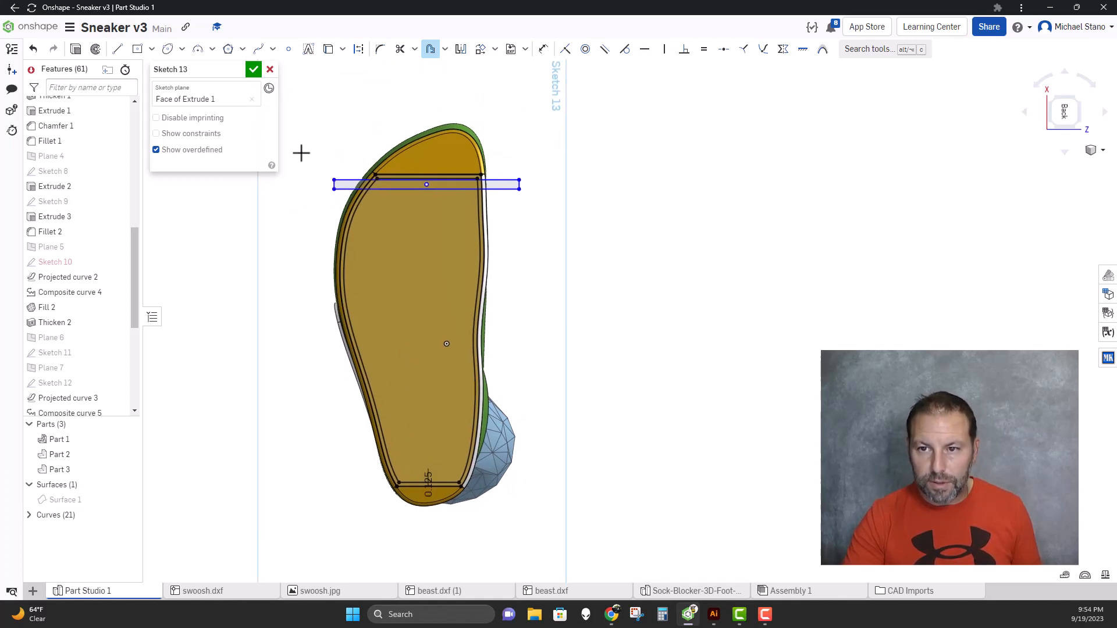
Create a linear sketch pattern of the thin rectangle running along the sole toward the heel, with 10 instances
{"action": "left_click_drag", "start_coordinate": [309, 163], "coordinate": [339, 189]}
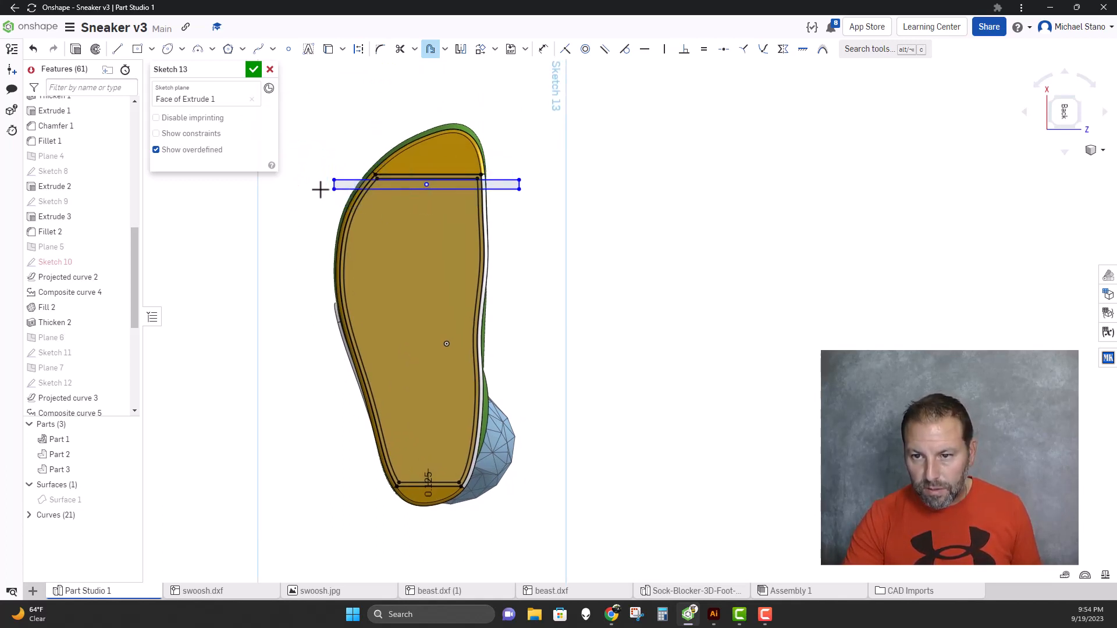
{"action": "scroll", "coordinate": [317, 184], "scroll_direction": "up", "scroll_amount": 3}
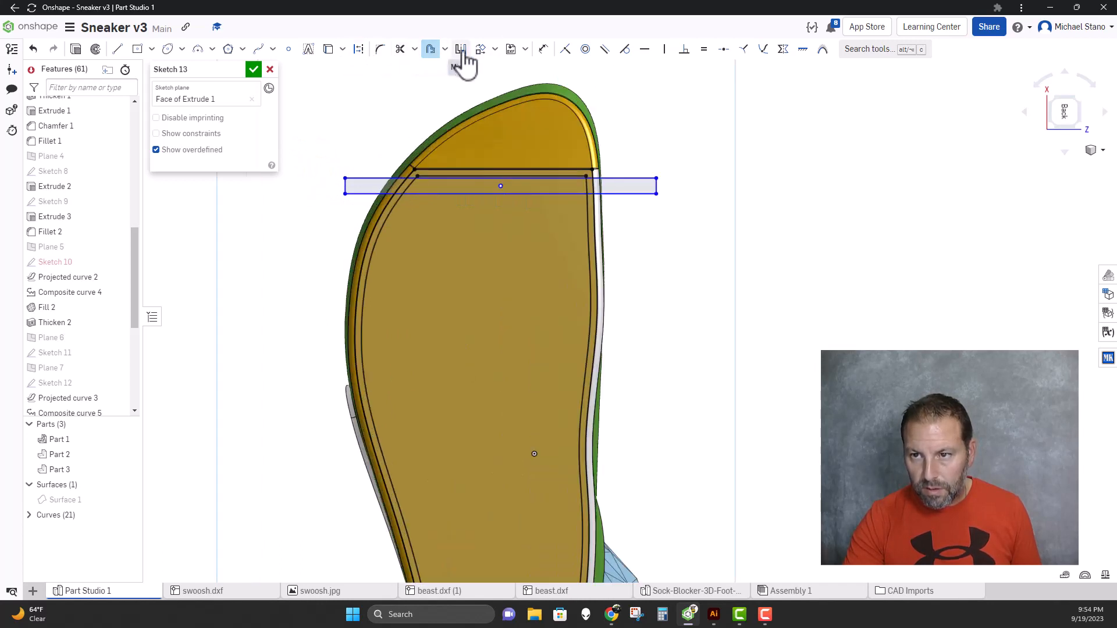
{"action": "left_click", "coordinate": [493, 48]}
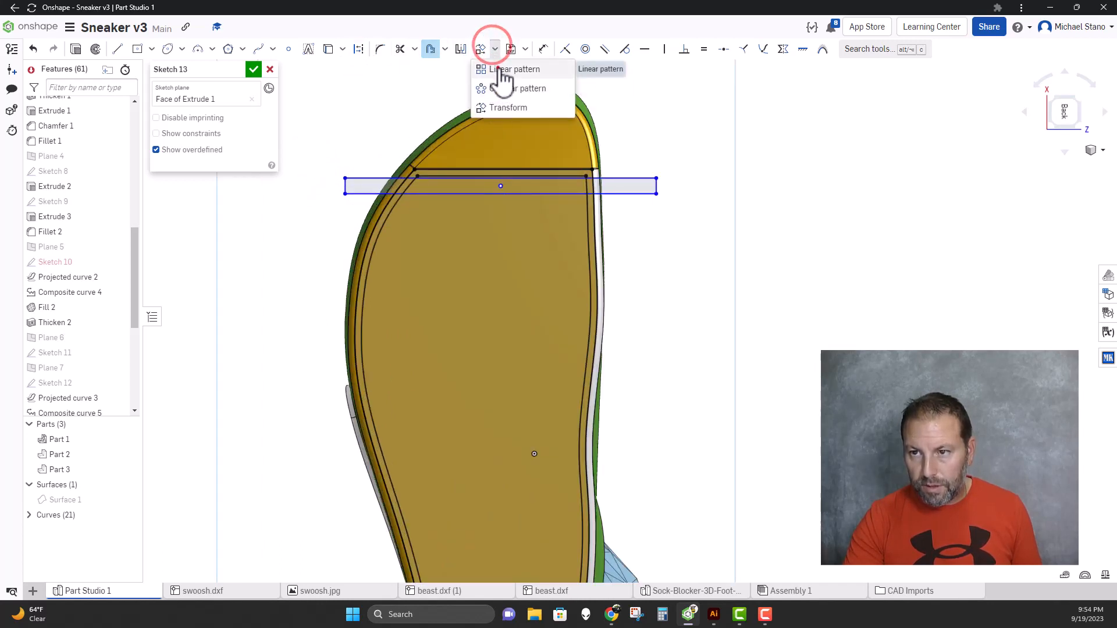
{"action": "left_click", "coordinate": [501, 69]}
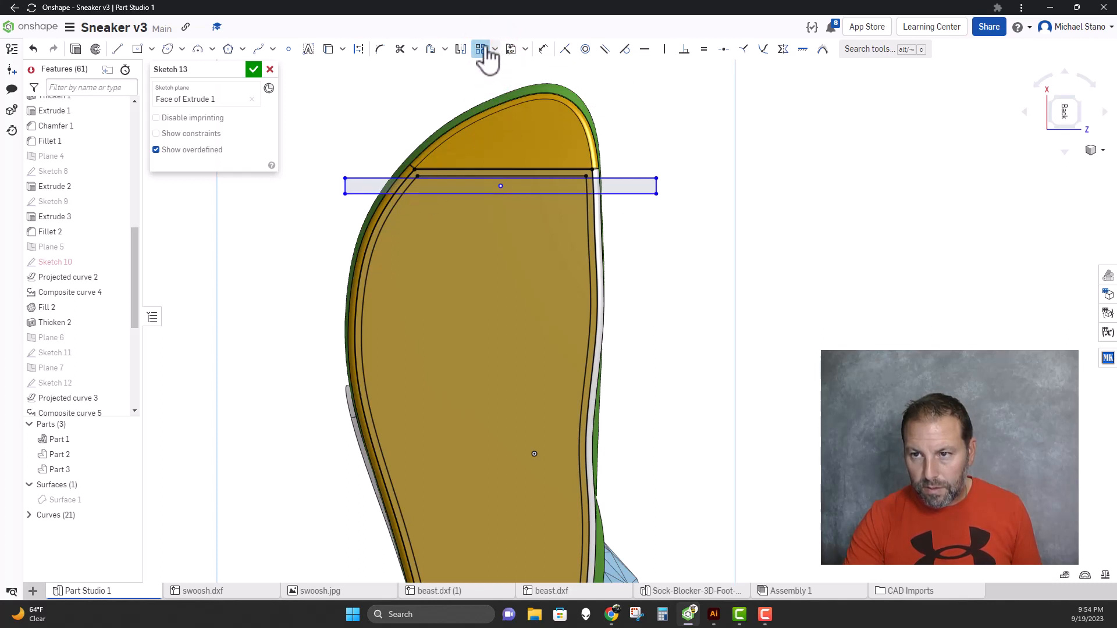
{"action": "left_click", "coordinate": [434, 193]}
{"action": "left_click", "coordinate": [348, 178]}
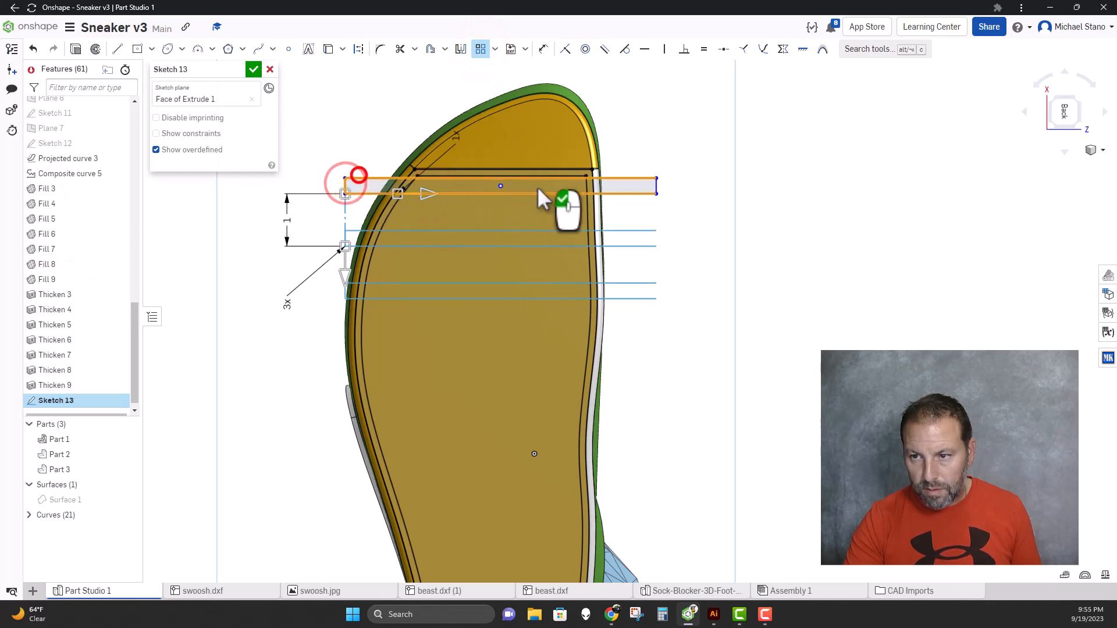
{"action": "scroll", "coordinate": [335, 281], "scroll_direction": "down", "scroll_amount": 2}
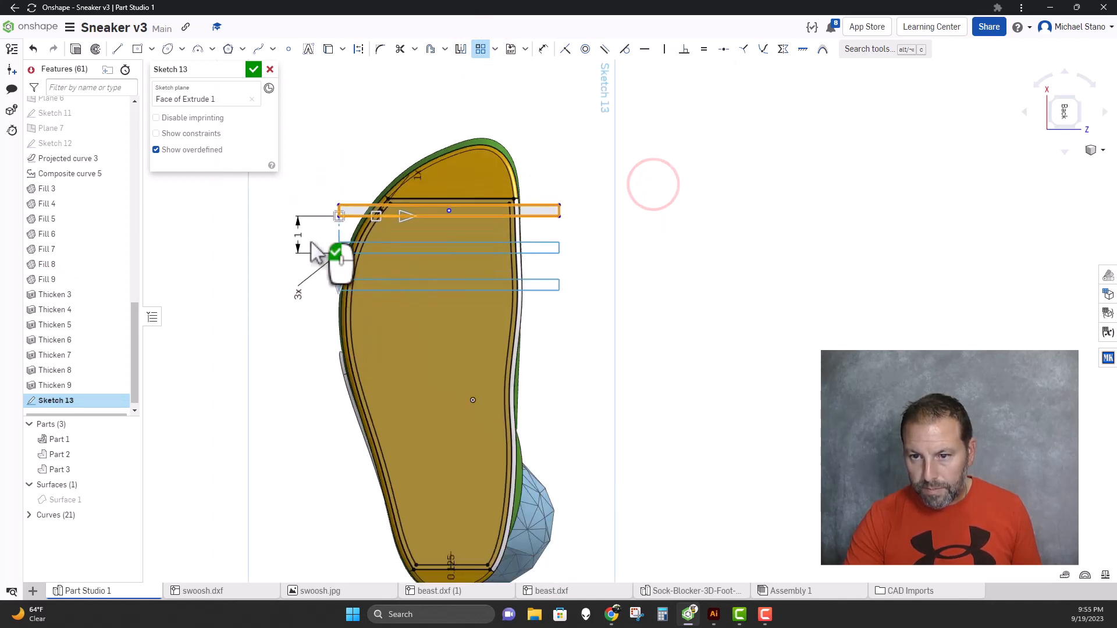
{"action": "double_click", "coordinate": [302, 297]}
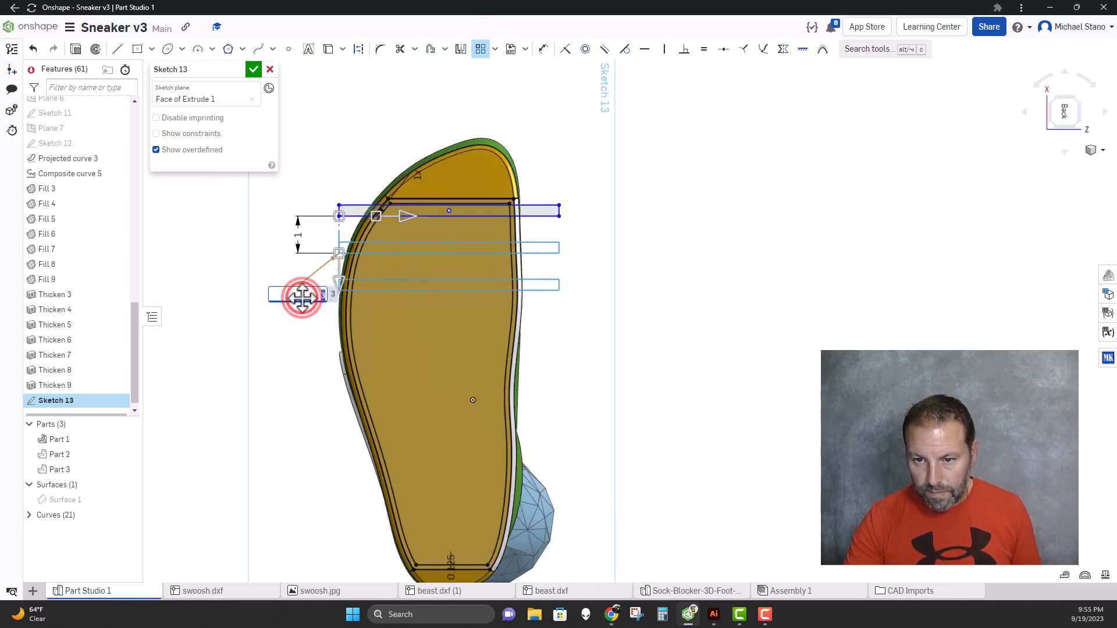
{"action": "type", "text": "10"}
{"action": "key", "text": "Return"}
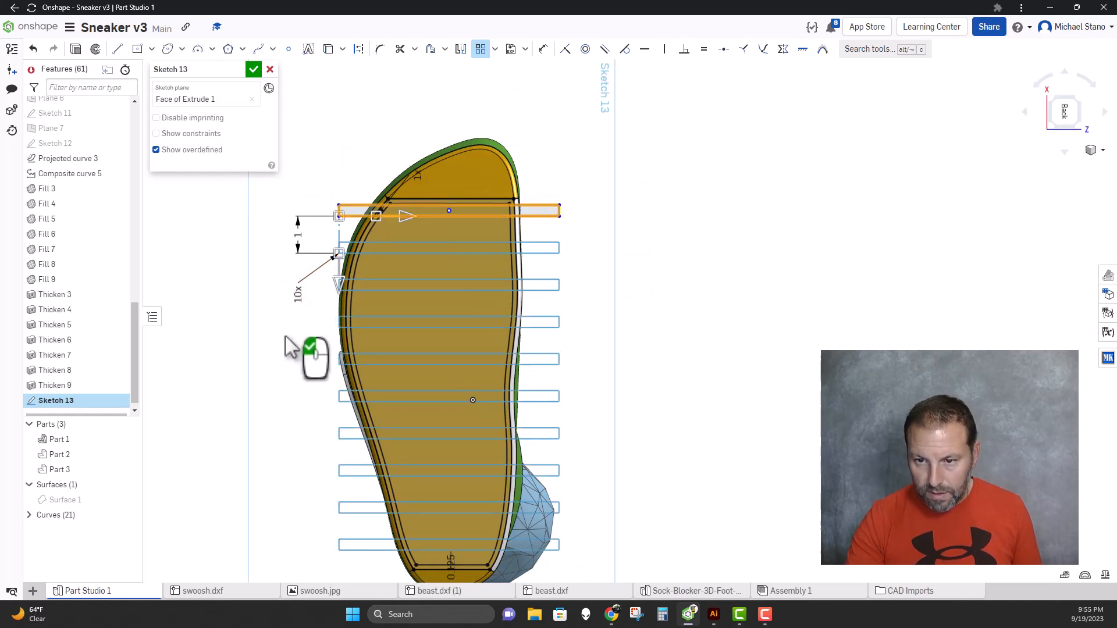
Set the rectangle pattern to 13 instances spaced 0.75 in apart along the sole and finish the sketch
{"action": "middle_click_drag", "start_coordinate": [319, 454], "coordinate": [318, 435]}
{"action": "double_click", "coordinate": [291, 279]}
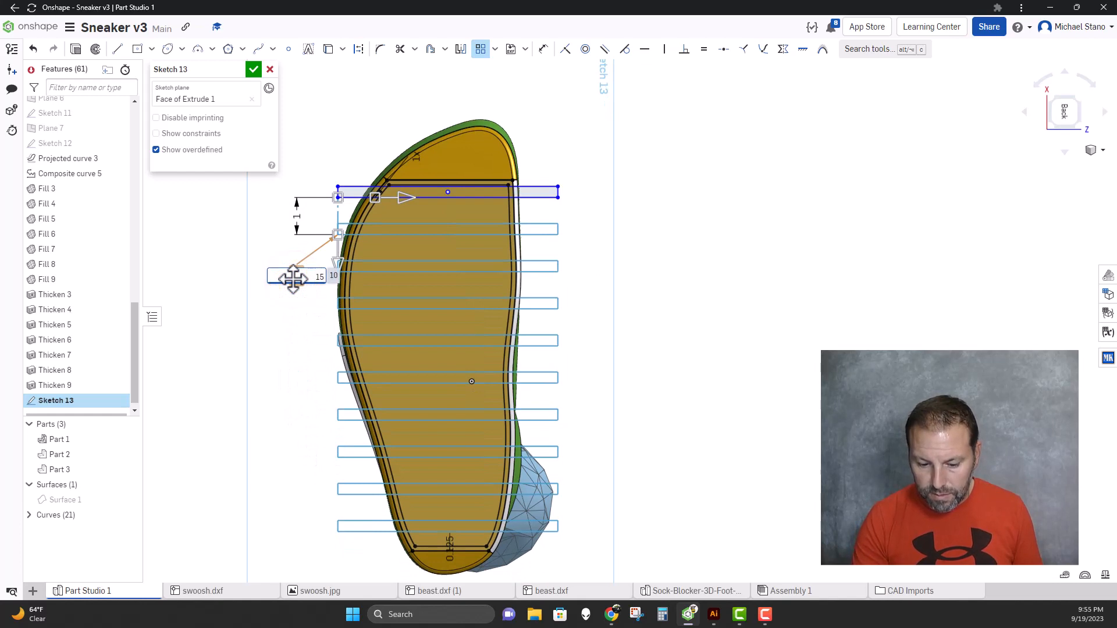
{"action": "type", "text": "13"}
{"action": "key", "text": "Return"}
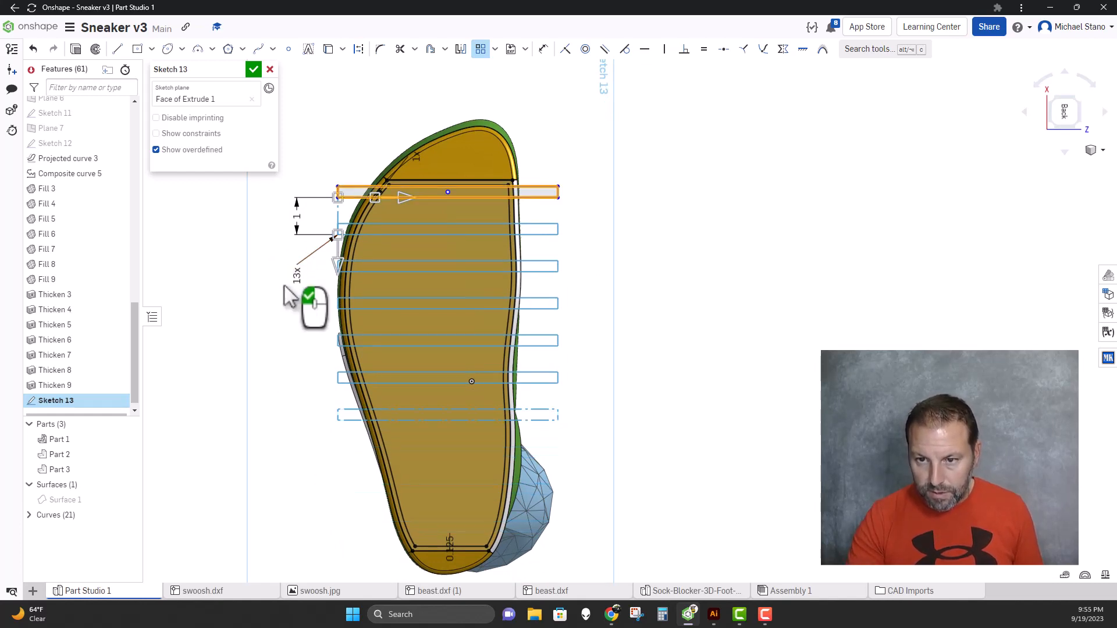
{"action": "left_click_drag", "start_coordinate": [340, 287], "coordinate": [340, 269]}
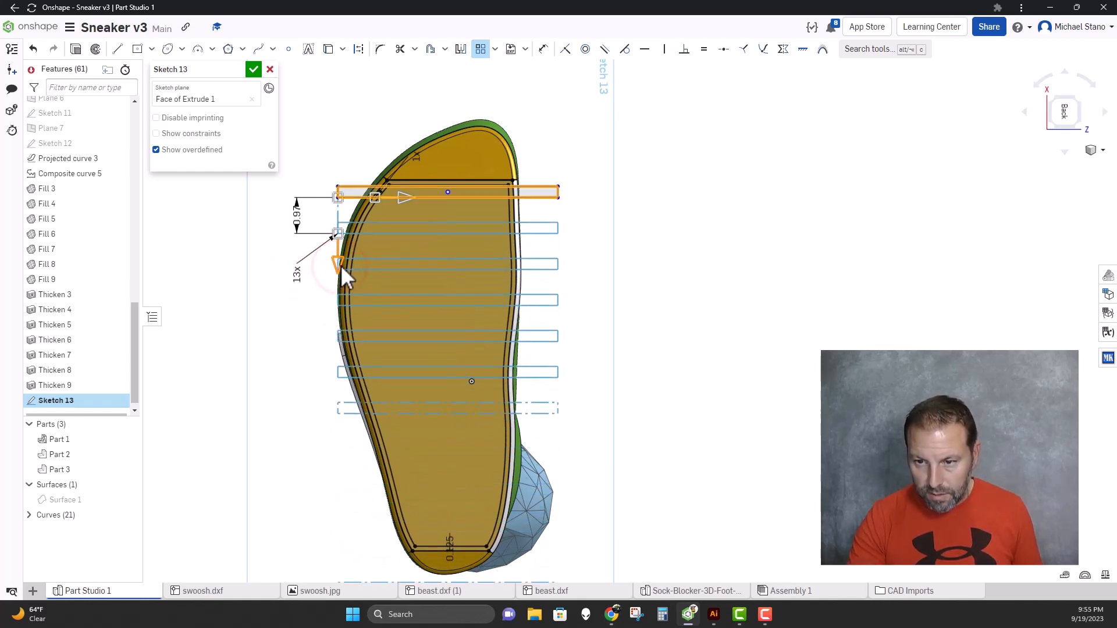
{"action": "double_click", "coordinate": [295, 272]}
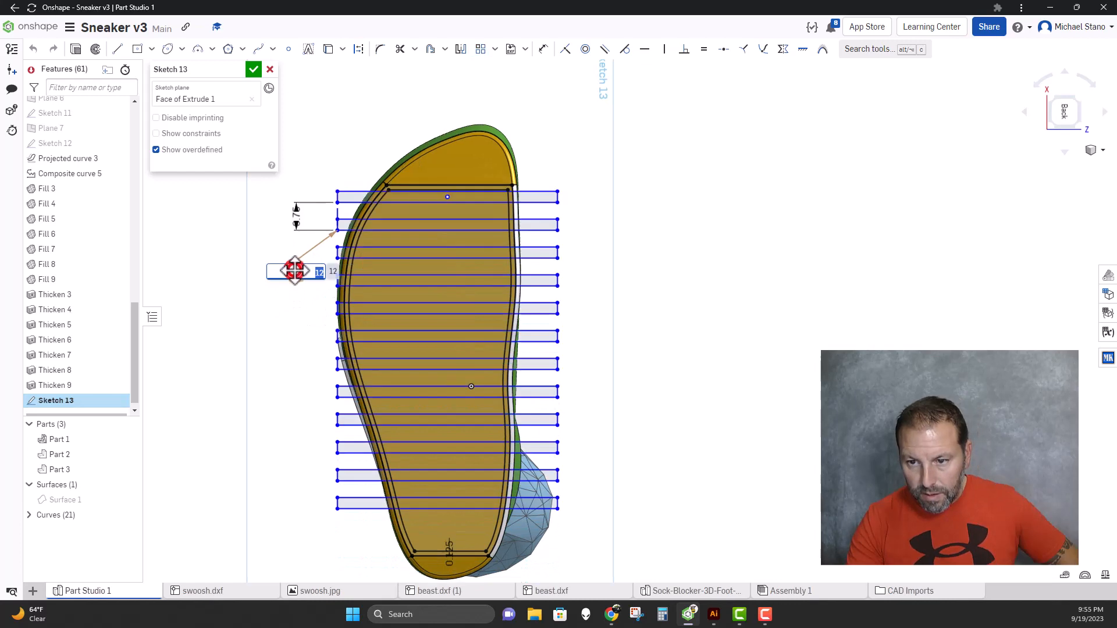
{"action": "type", "text": "13"}
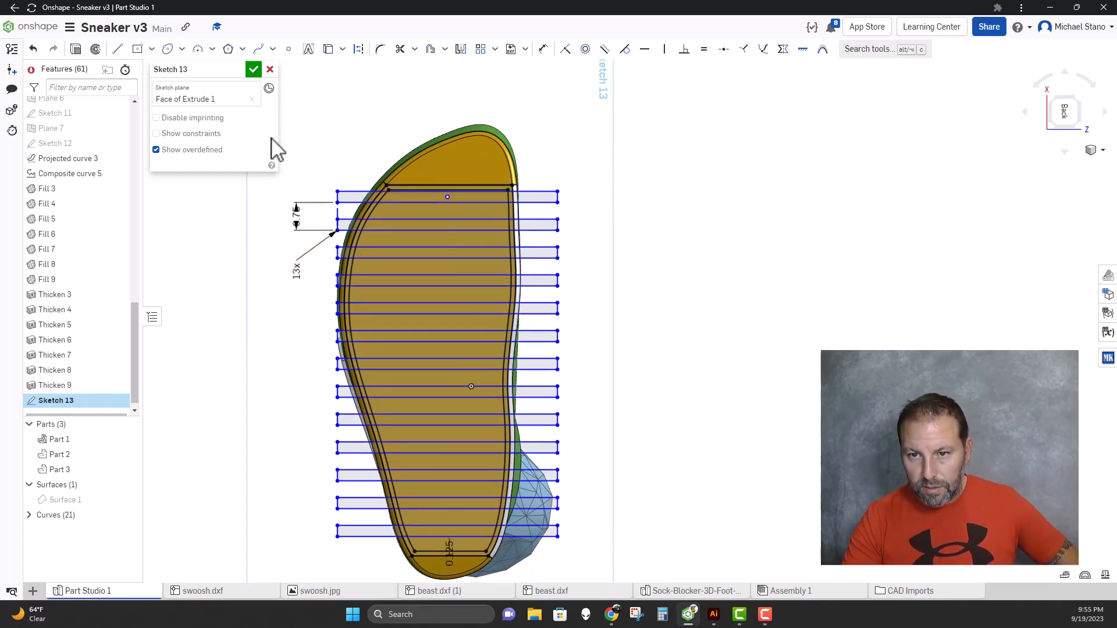
{"action": "left_click", "coordinate": [253, 70]}
Start an Extrude and select the 13 strip regions that lie inside the offset outline on the sole's bottom
{"action": "right_click_drag", "start_coordinate": [249, 294], "coordinate": [263, 291]}
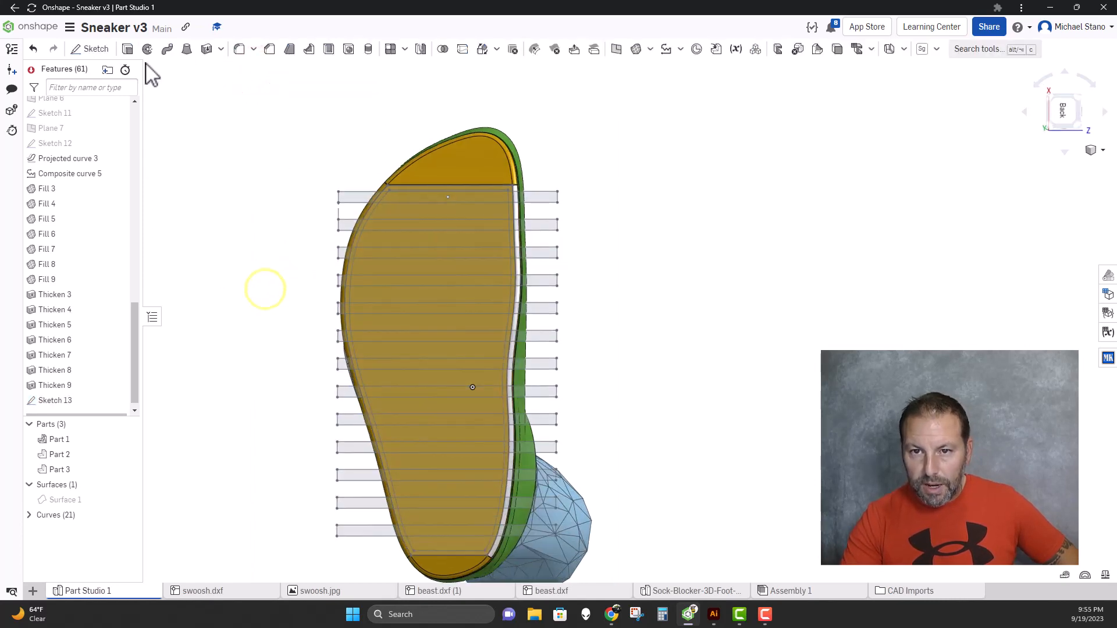
{"action": "left_click", "coordinate": [127, 49]}
{"action": "left_click", "coordinate": [410, 198]}
{"action": "left_click", "coordinate": [407, 224]}
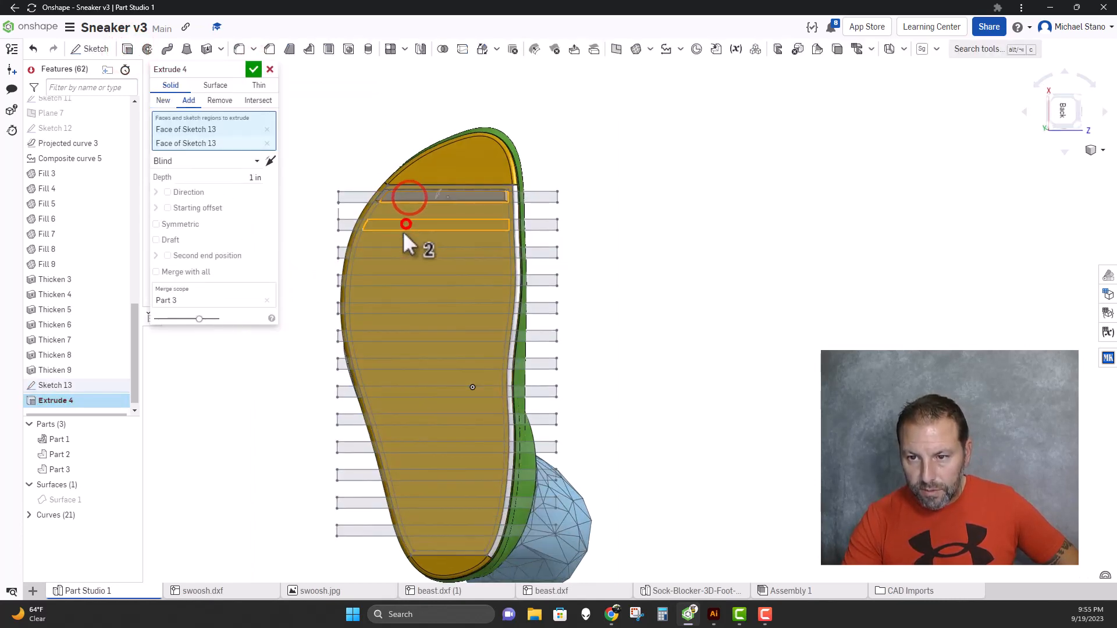
{"action": "left_click", "coordinate": [402, 253]}
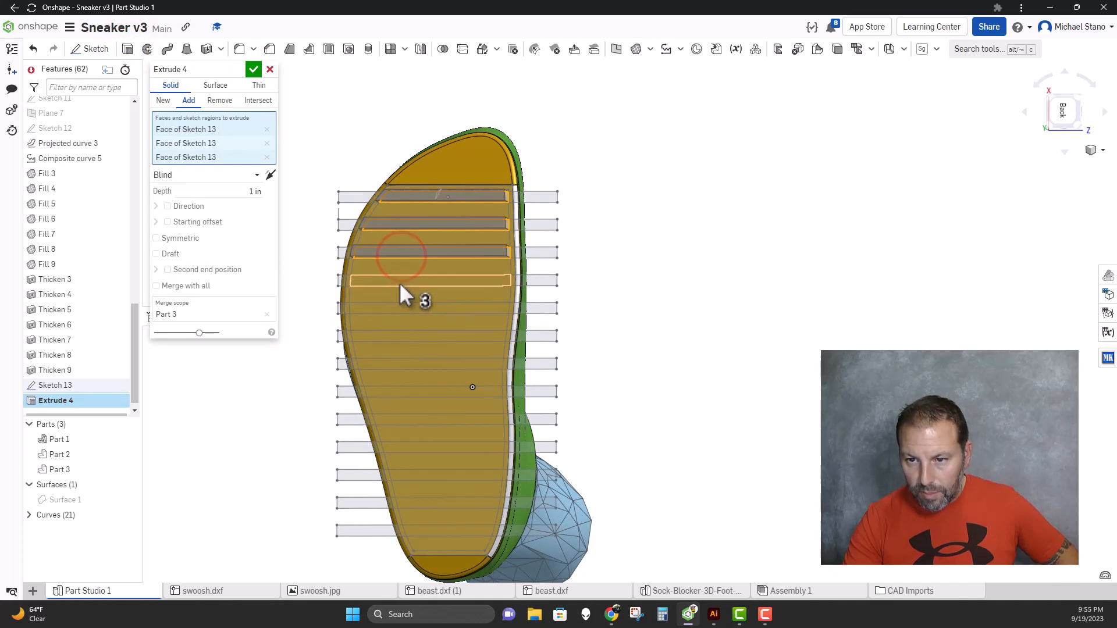
{"action": "left_click", "coordinate": [399, 282]}
{"action": "left_click", "coordinate": [396, 305]}
{"action": "left_click", "coordinate": [396, 336]}
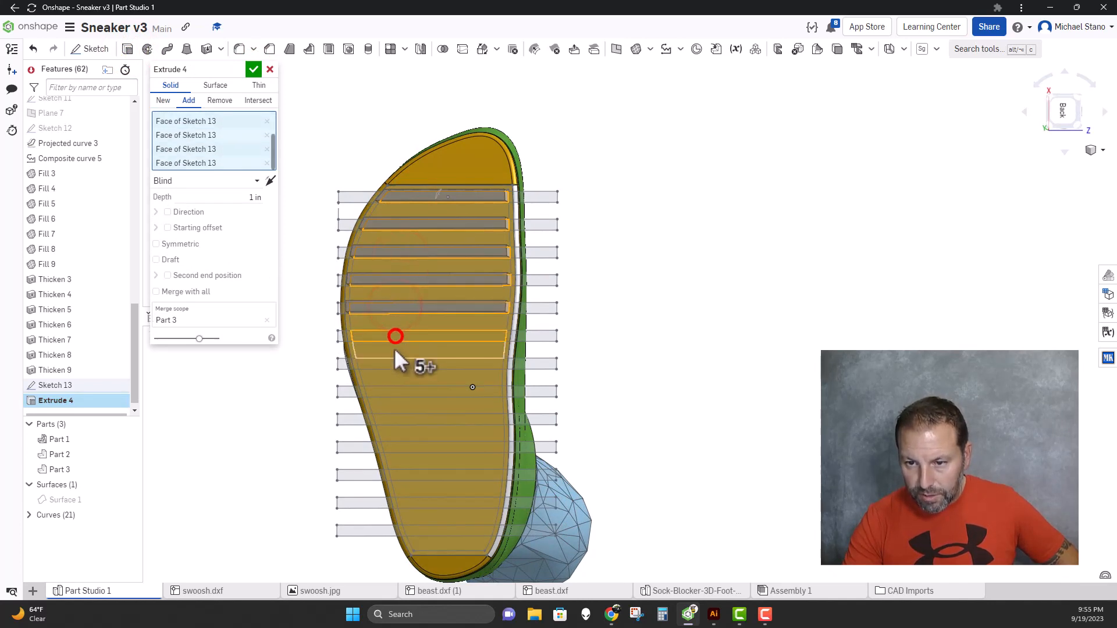
{"action": "left_click", "coordinate": [396, 363]}
{"action": "left_click", "coordinate": [401, 387]}
{"action": "left_click", "coordinate": [399, 421]}
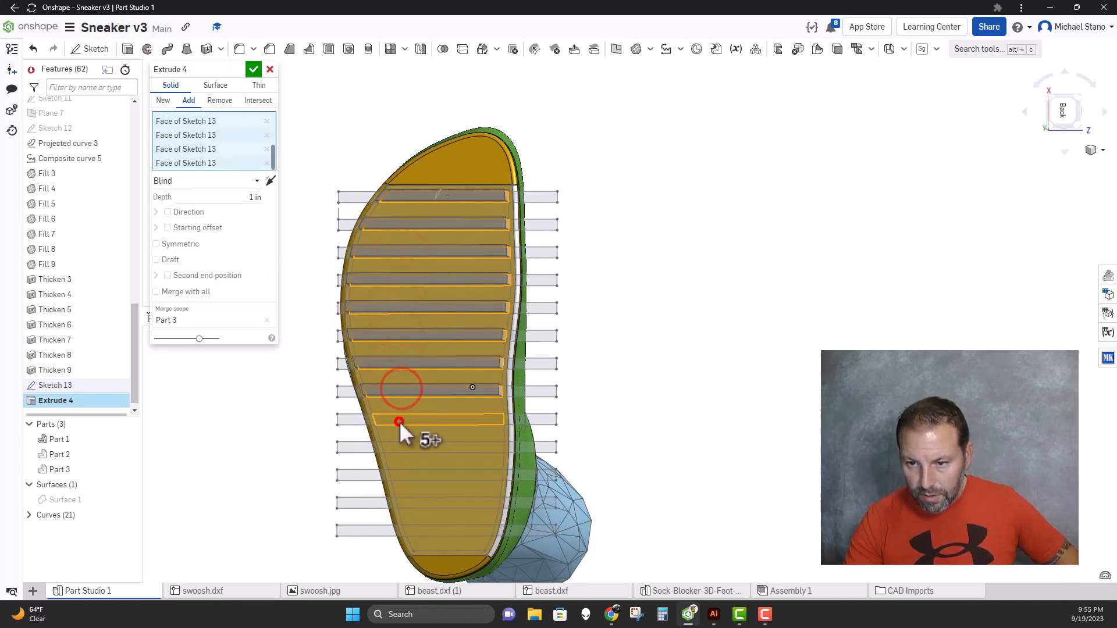
{"action": "left_click", "coordinate": [402, 449]}
{"action": "left_click", "coordinate": [412, 474]}
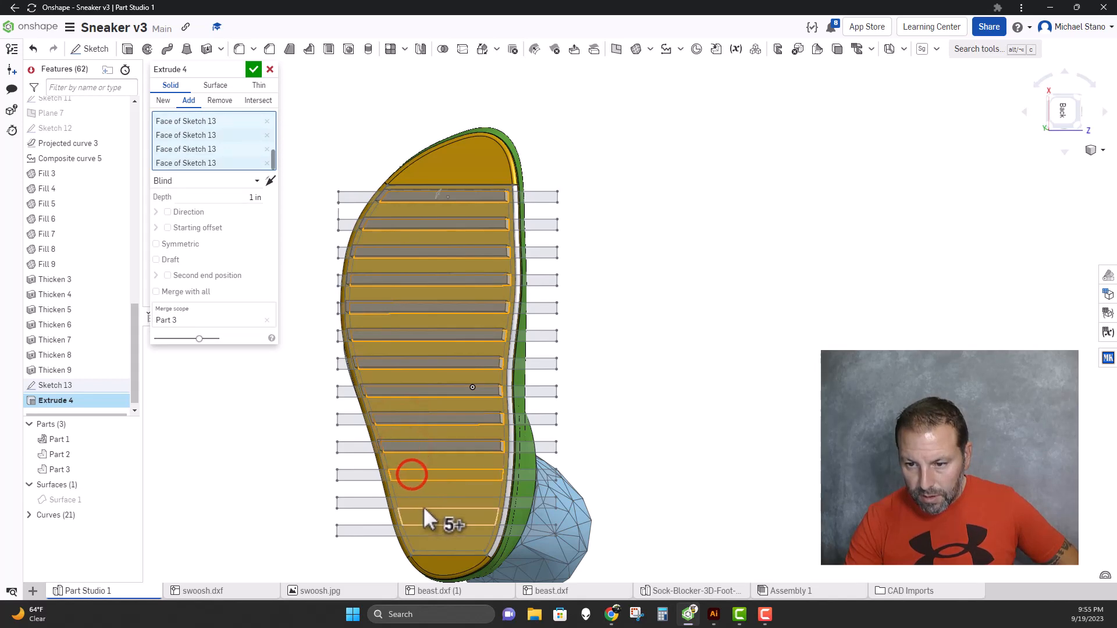
{"action": "left_click", "coordinate": [424, 505]}
{"action": "left_click", "coordinate": [432, 533]}
Extrude the selected strips as a Remove cut 0.025 in deep to form the tread grooves
{"action": "right_click_drag", "start_coordinate": [374, 528], "coordinate": [250, 499]}
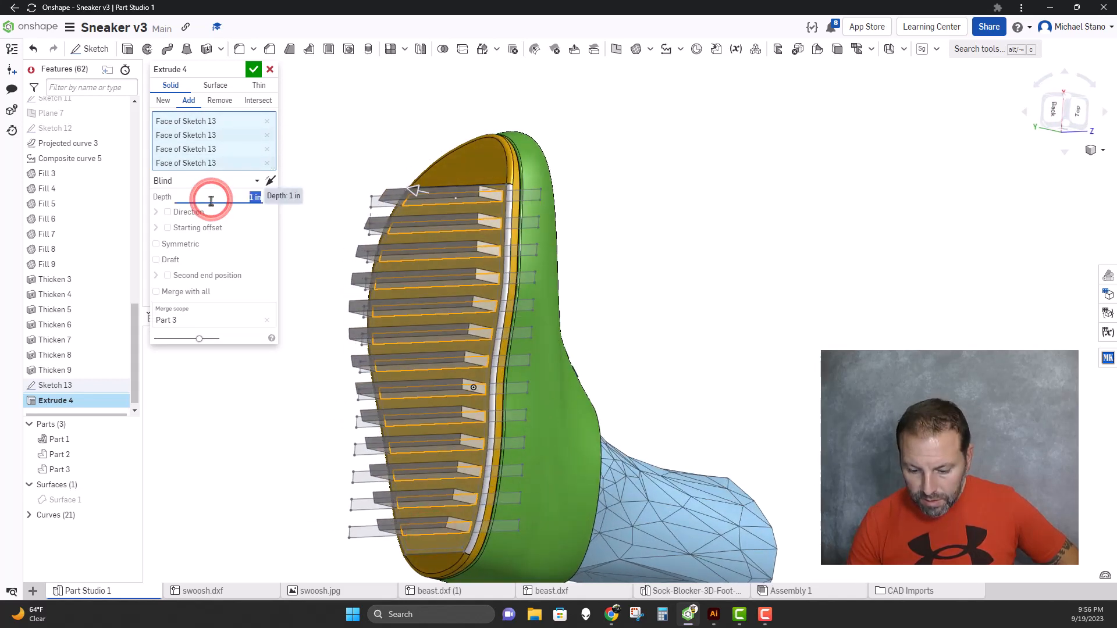
{"action": "type", "text": ".025"}
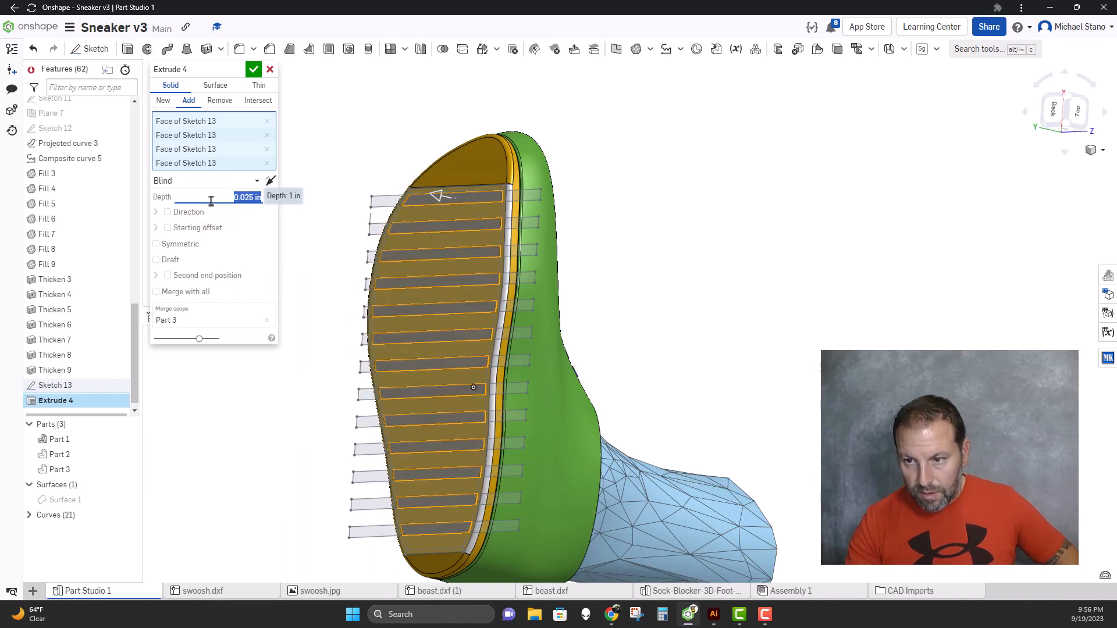
{"action": "left_click", "coordinate": [240, 278]}
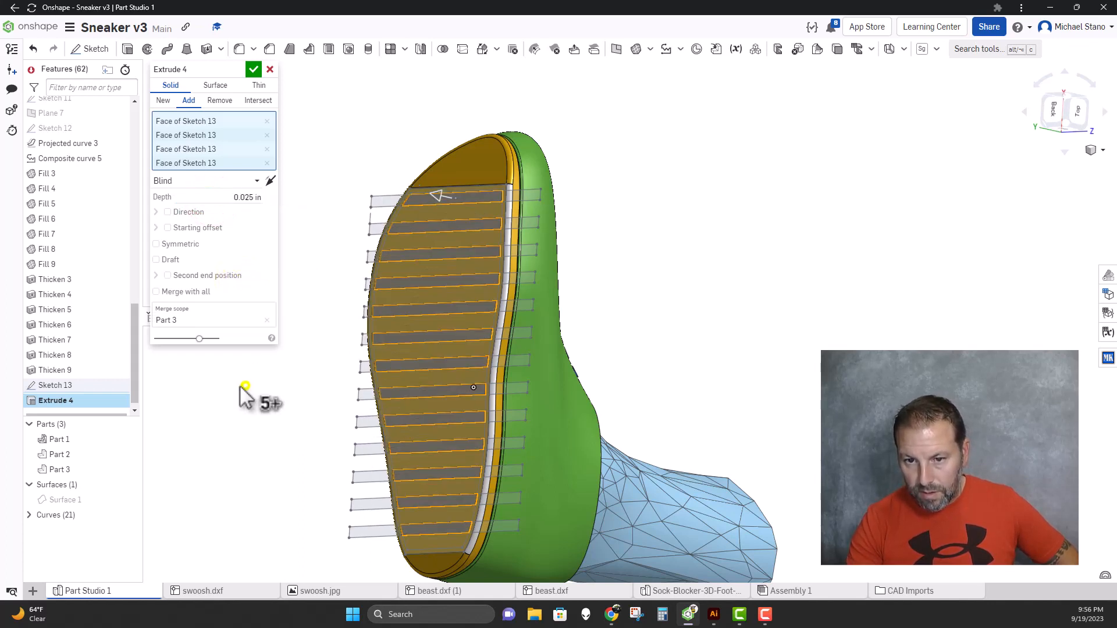
{"action": "left_click", "coordinate": [213, 101]}
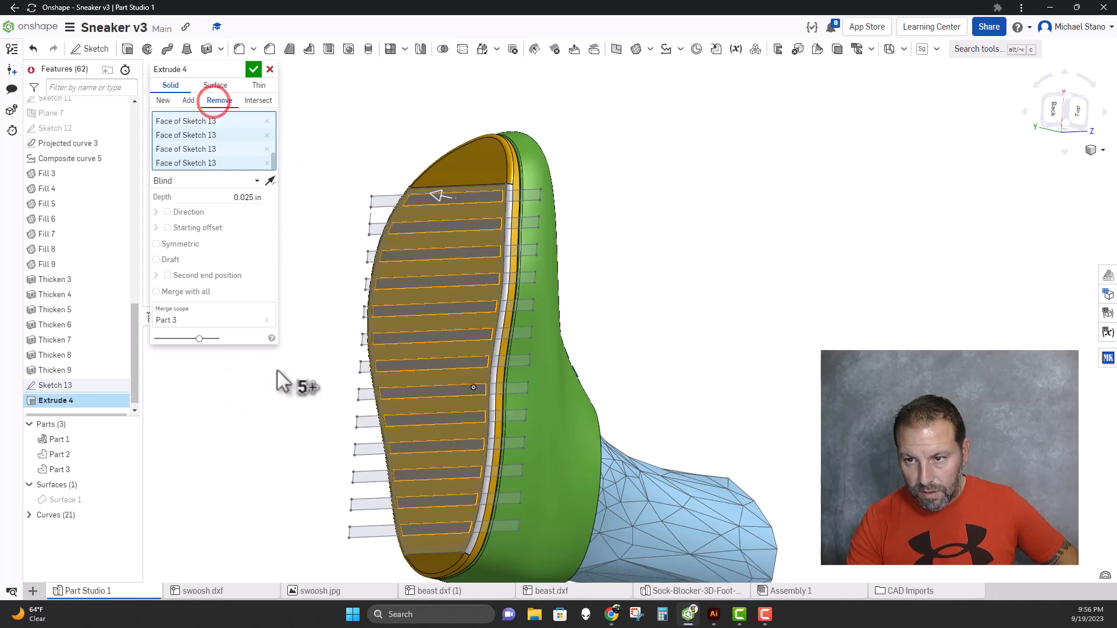
{"action": "right_click_drag", "start_coordinate": [281, 382], "coordinate": [295, 387]}
{"action": "left_click", "coordinate": [253, 69]}
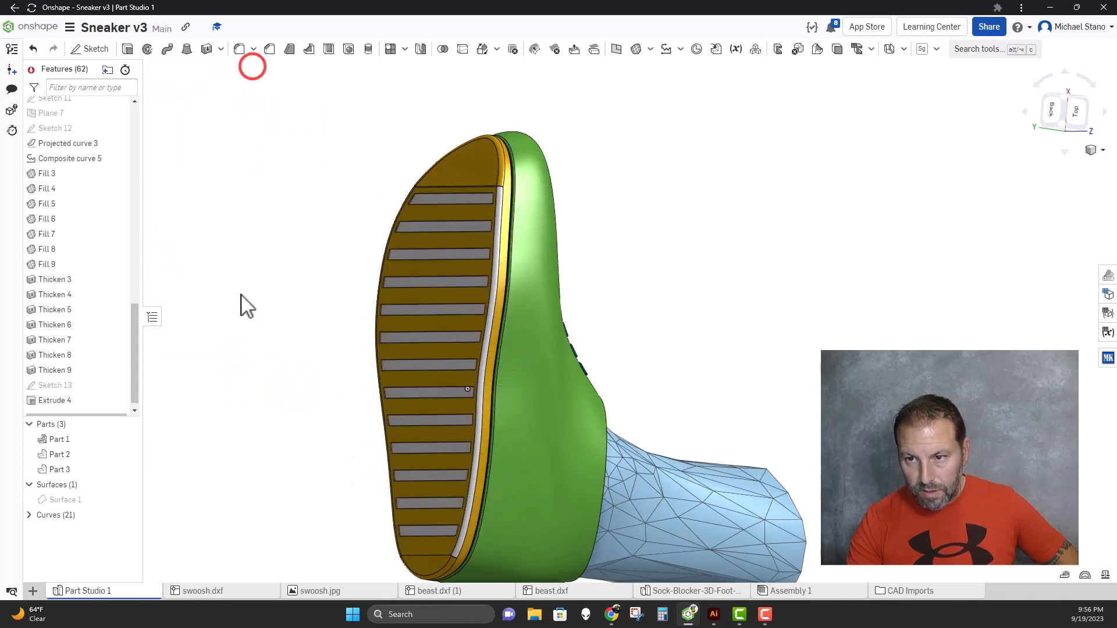
Start a new sketch on the Top plane running lengthwise through the shoe
{"action": "right_click_drag", "start_coordinate": [243, 304], "coordinate": [320, 461]}
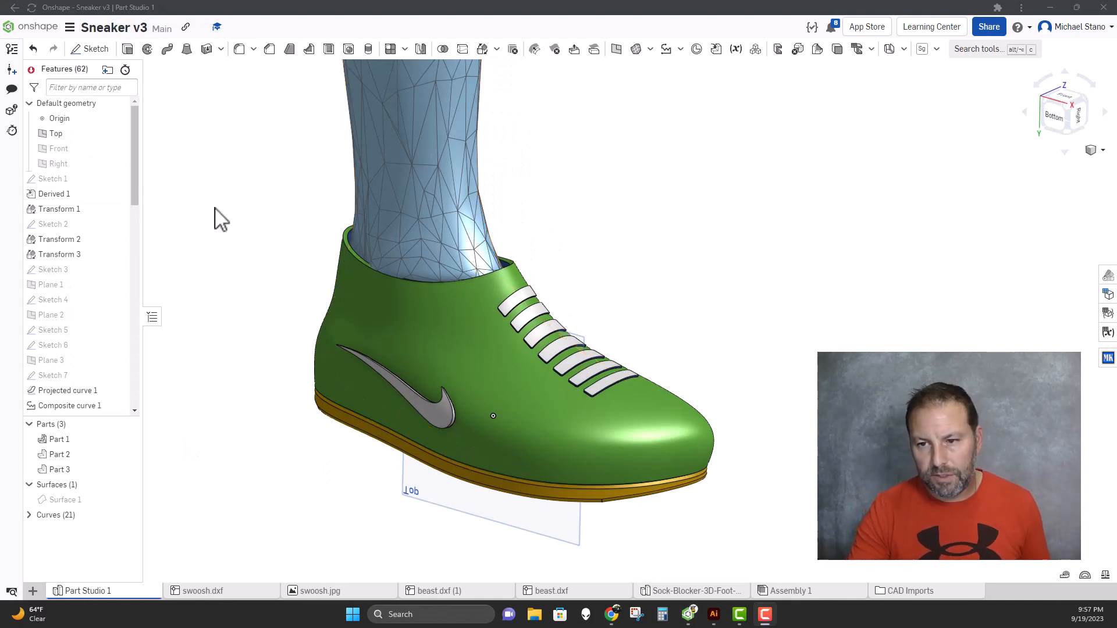
{"action": "scroll", "coordinate": [449, 240], "scroll_direction": "up", "scroll_amount": 3}
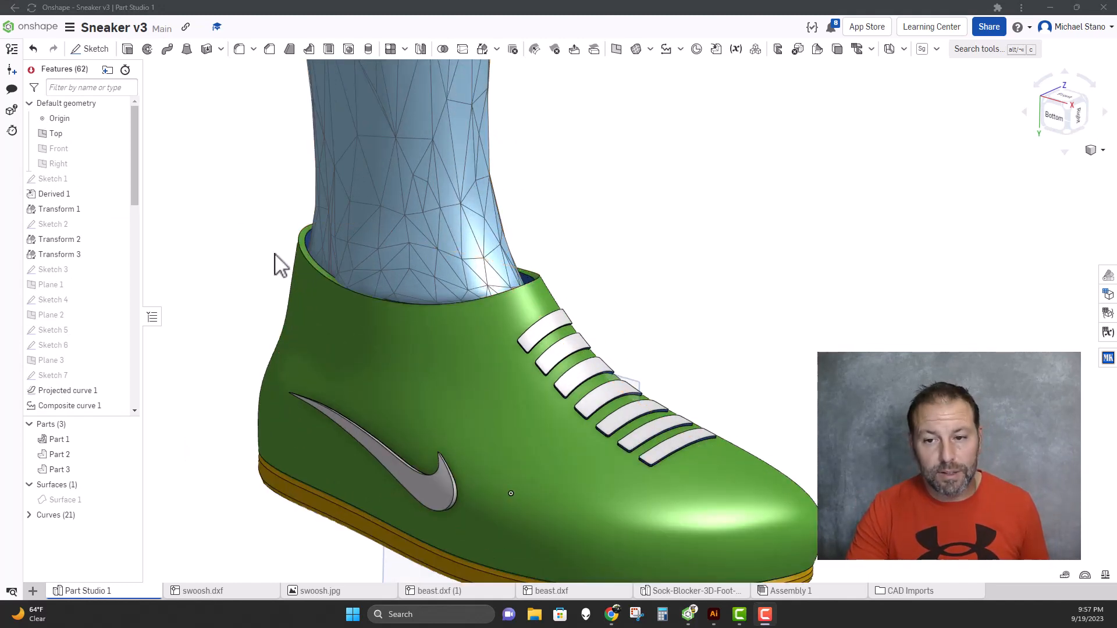
{"action": "scroll", "coordinate": [235, 351], "scroll_direction": "down", "scroll_amount": 4}
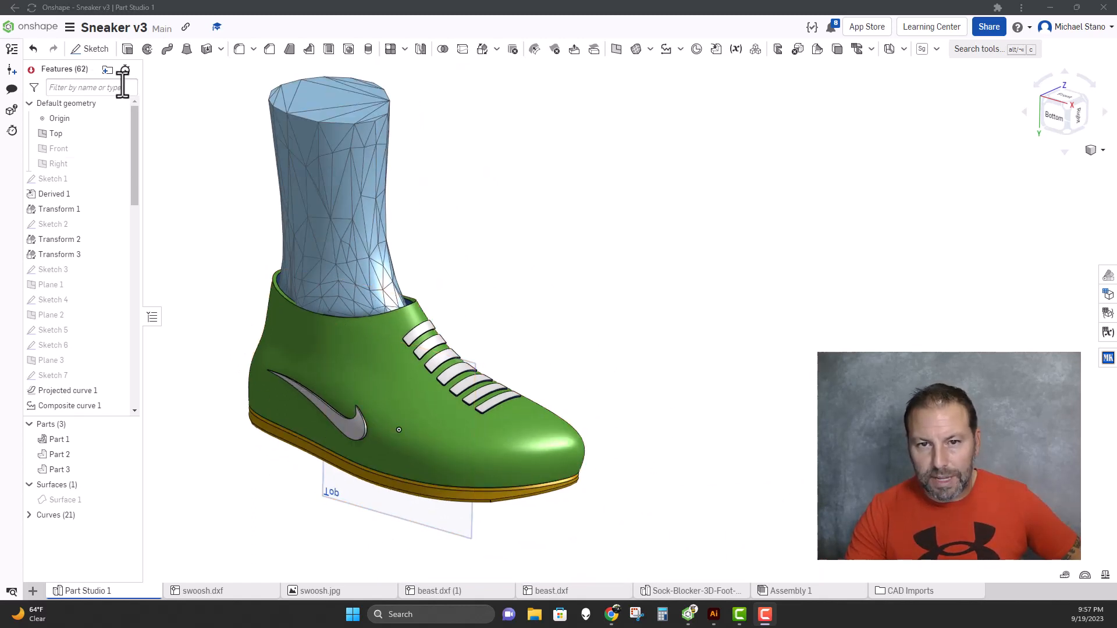
{"action": "left_click", "coordinate": [90, 49]}
{"action": "left_click", "coordinate": [348, 494]}
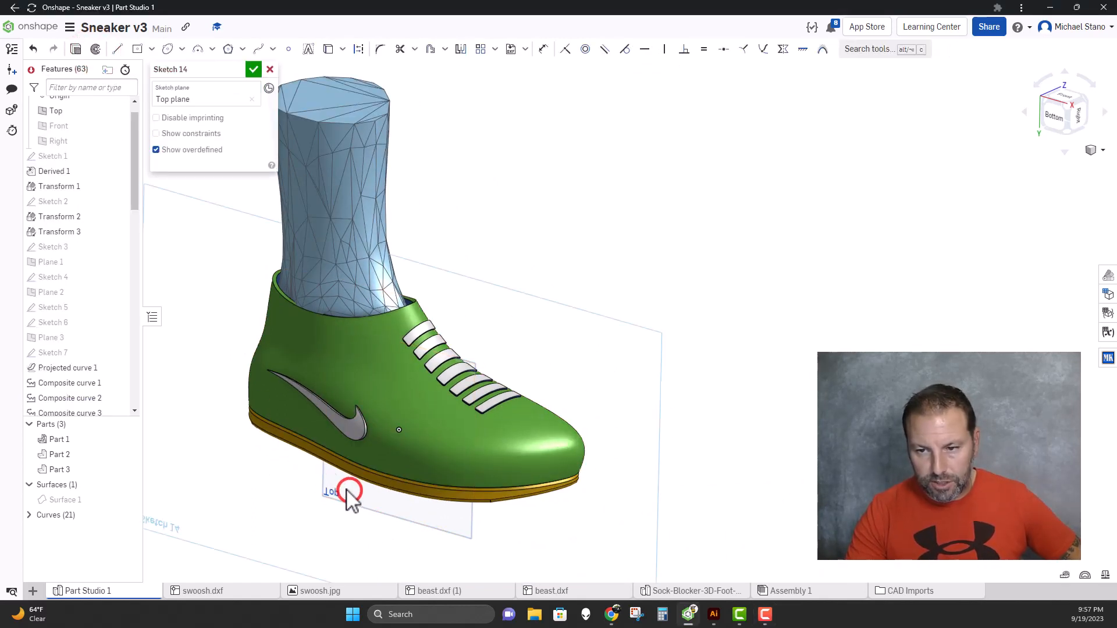
{"action": "key", "text": "n"}
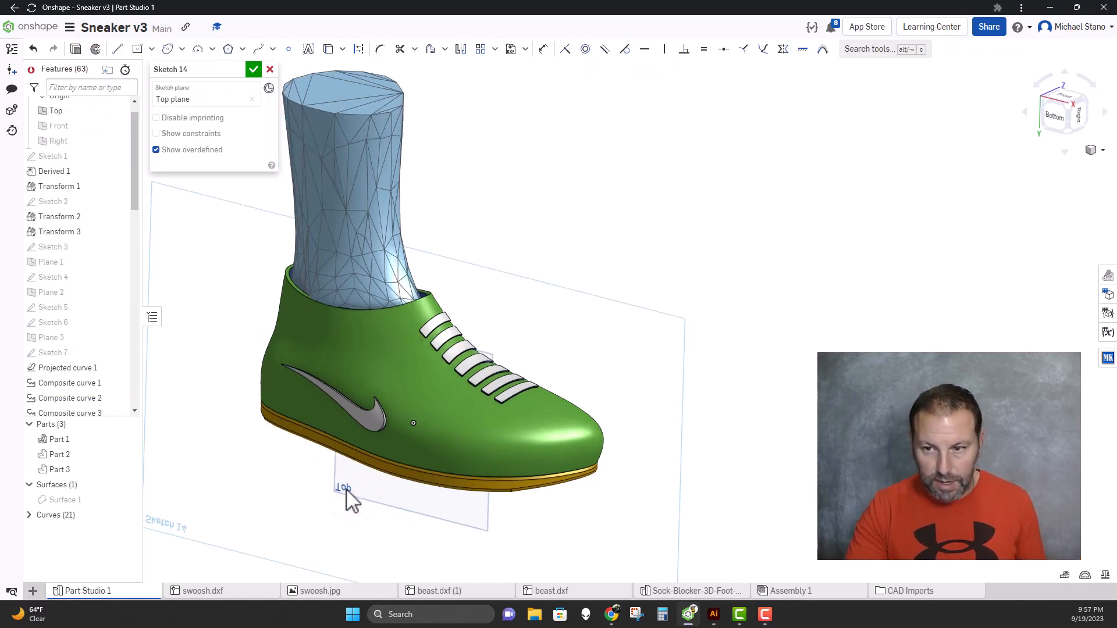
Apply a section view through the shoe and foot using the Top plane as the section plane
{"action": "right_click_drag", "start_coordinate": [634, 331], "coordinate": [627, 343]}
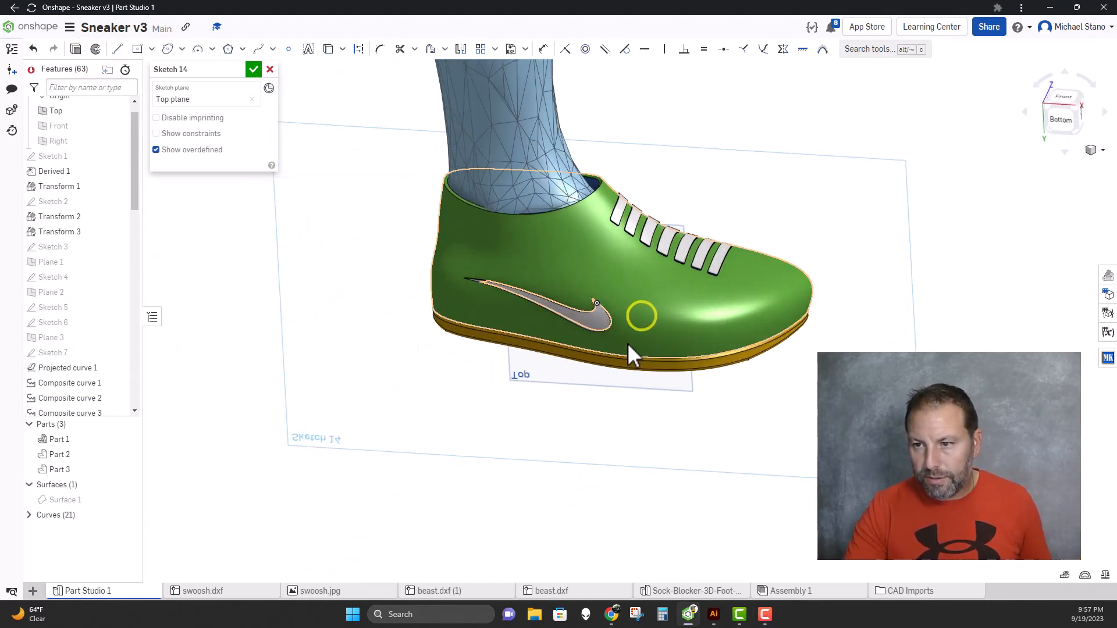
{"action": "middle_click_drag", "start_coordinate": [629, 259], "coordinate": [598, 336]}
{"action": "left_click", "coordinate": [1092, 151]}
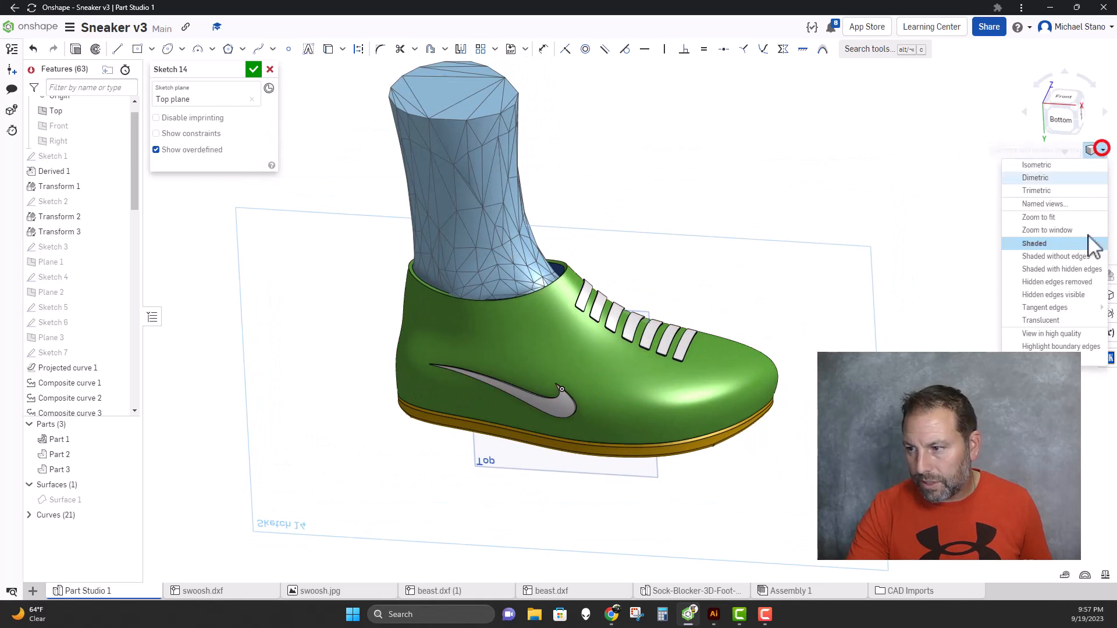
{"action": "left_click", "coordinate": [1044, 358]}
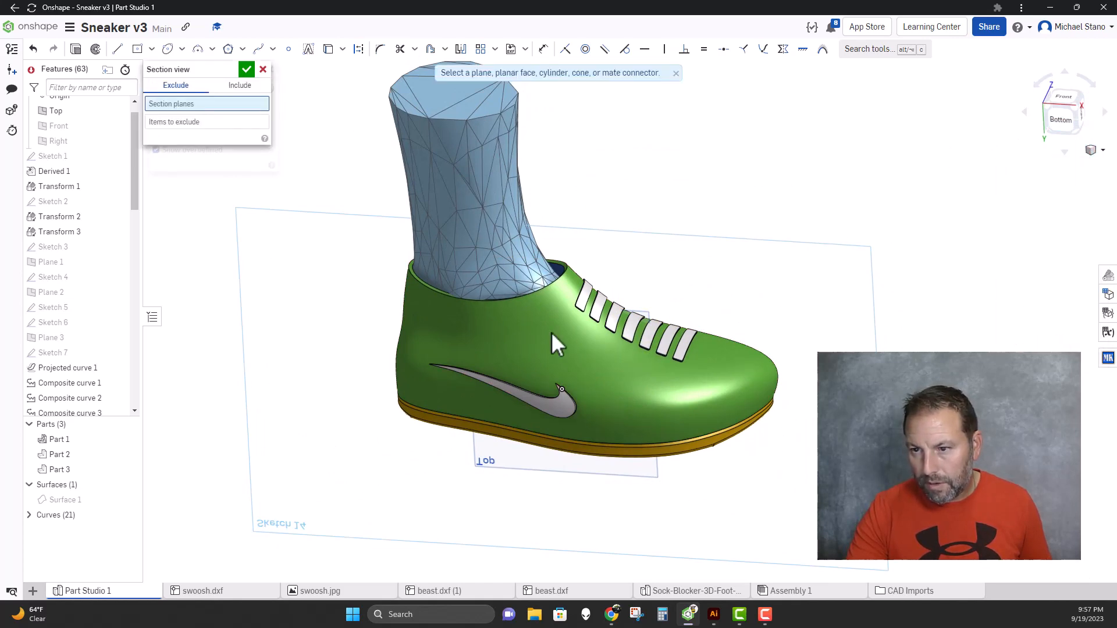
{"action": "left_click", "coordinate": [631, 477]}
{"action": "right_click_drag", "start_coordinate": [343, 353], "coordinate": [357, 334]}
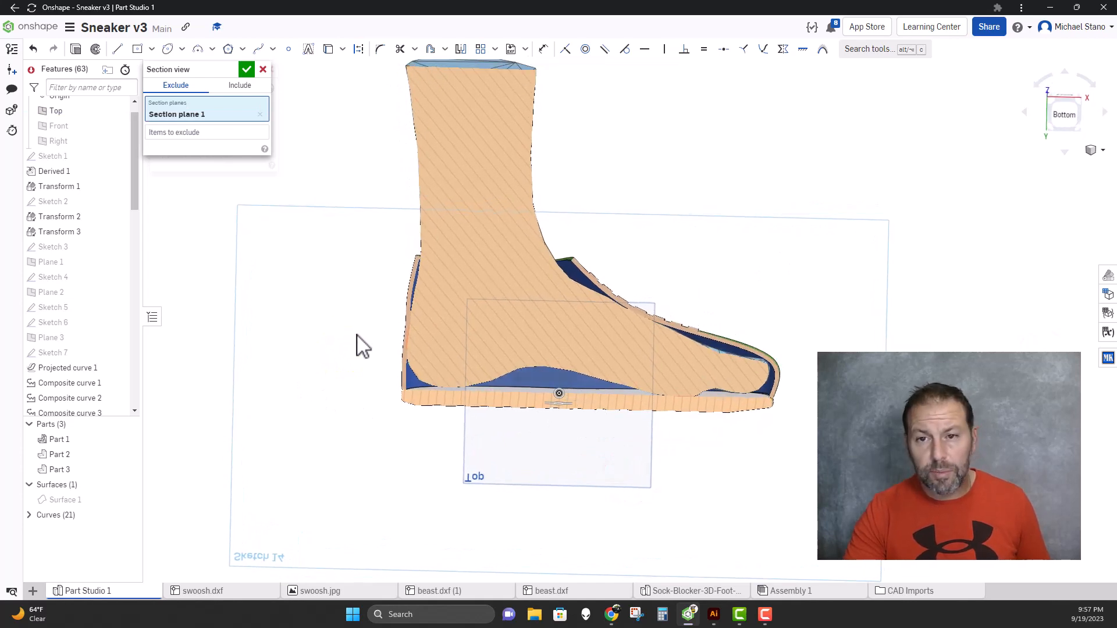
{"action": "left_click", "coordinate": [247, 69]}
{"action": "left_click", "coordinate": [350, 188]}
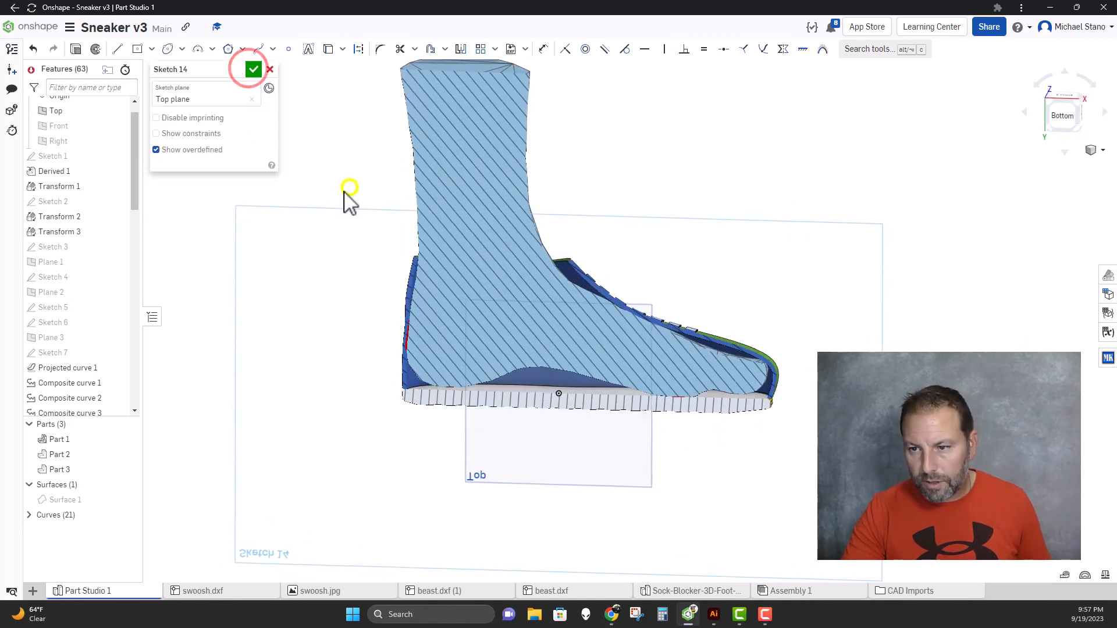
{"action": "scroll", "coordinate": [372, 285], "scroll_direction": "up", "scroll_amount": 2}
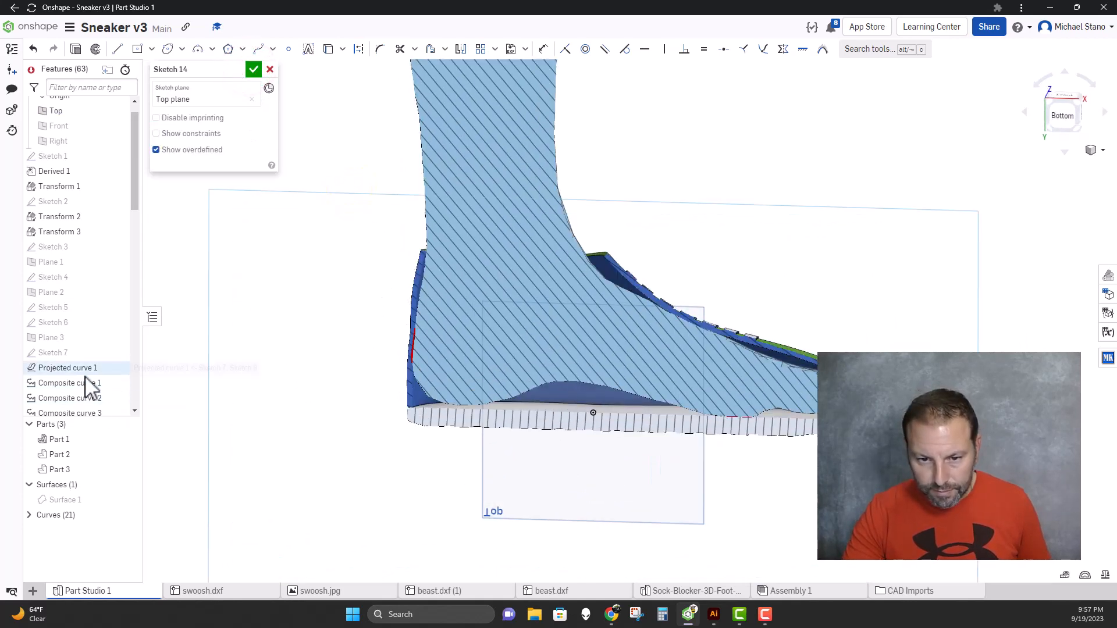
Hide the foot part and project the edge of the shoe's collar opening into the sketch with Use
{"action": "left_click", "coordinate": [124, 439]}
{"action": "scroll", "coordinate": [349, 288], "scroll_direction": "up", "scroll_amount": 2}
{"action": "right_click_drag", "start_coordinate": [353, 272], "coordinate": [349, 294]}
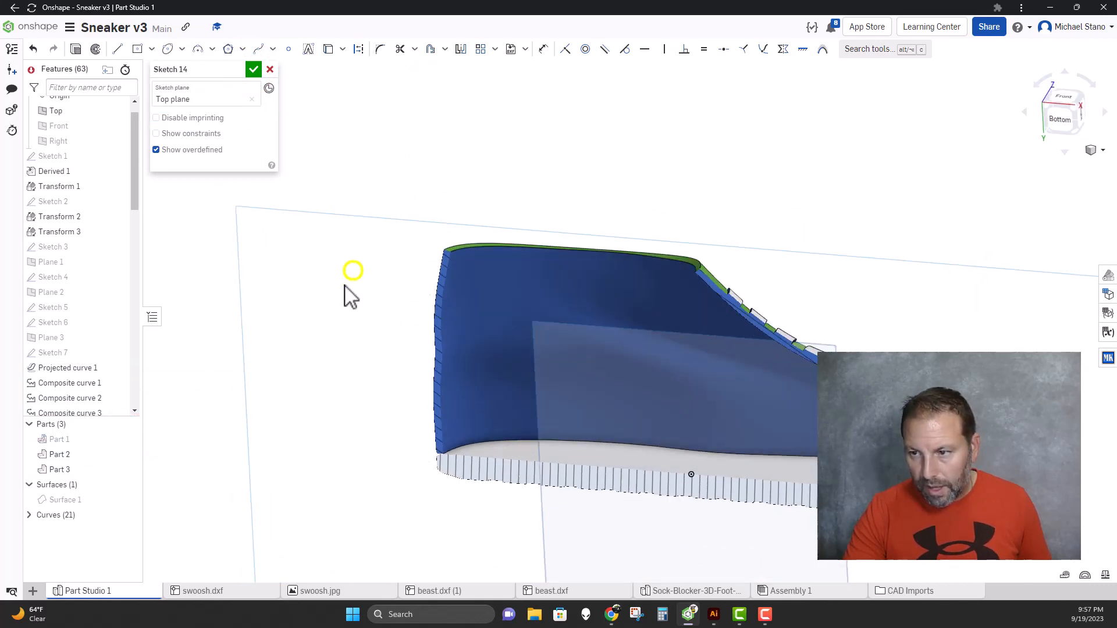
{"action": "scroll", "coordinate": [692, 282], "scroll_direction": "up", "scroll_amount": 2}
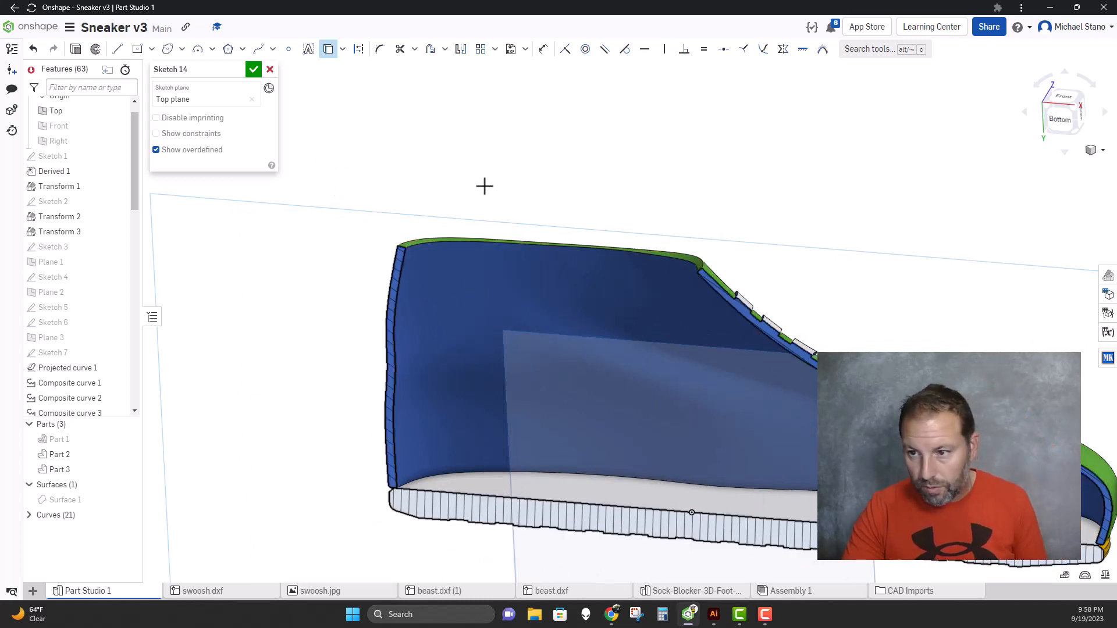
{"action": "left_click", "coordinate": [690, 252]}
{"action": "mouse_move", "coordinate": [317, 291]}
{"action": "right_mouse_down"}
{"action": "mouse_move", "coordinate": [319, 305]}
{"action": "mouse_move", "coordinate": [337, 304]}
{"action": "mouse_move", "coordinate": [317, 304]}
{"action": "mouse_move", "coordinate": [334, 273]}
{"action": "right_mouse_up"}
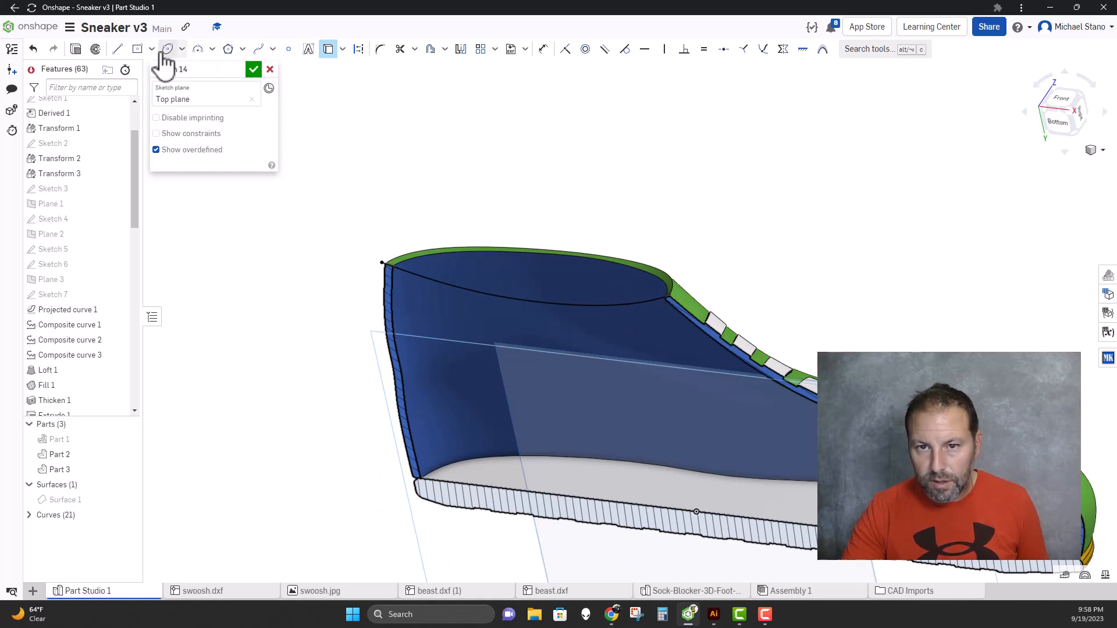
Draw a center point circle about 0.28 in in diameter at the front end of the collar's cut edge and finish the sketch
{"action": "left_click", "coordinate": [182, 49]}
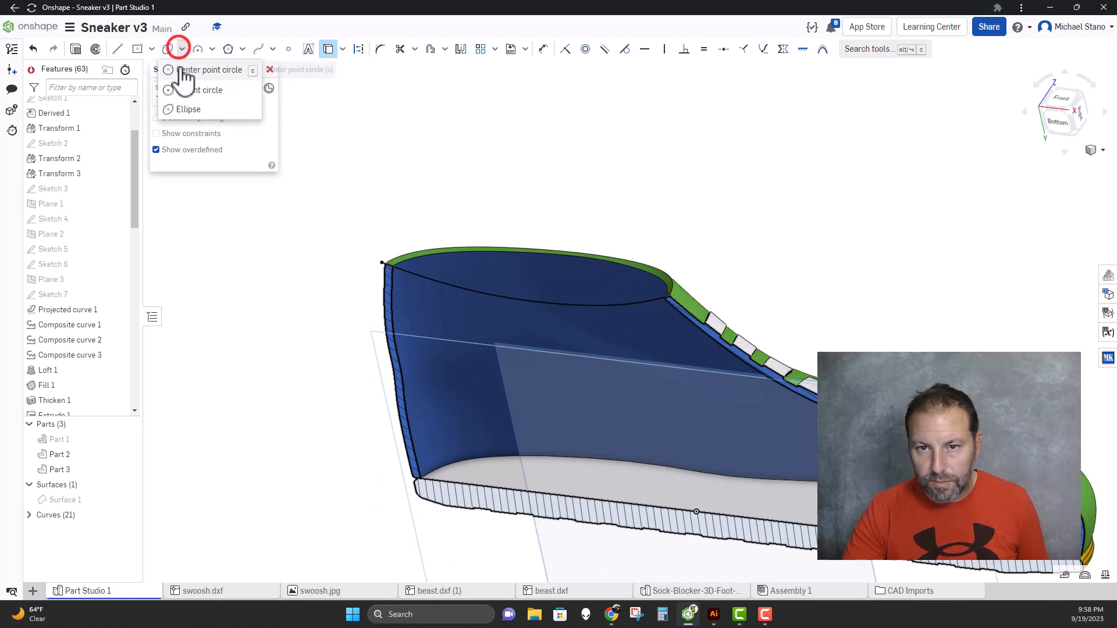
{"action": "left_click", "coordinate": [188, 69]}
{"action": "scroll", "coordinate": [687, 309], "scroll_direction": "up", "scroll_amount": 5}
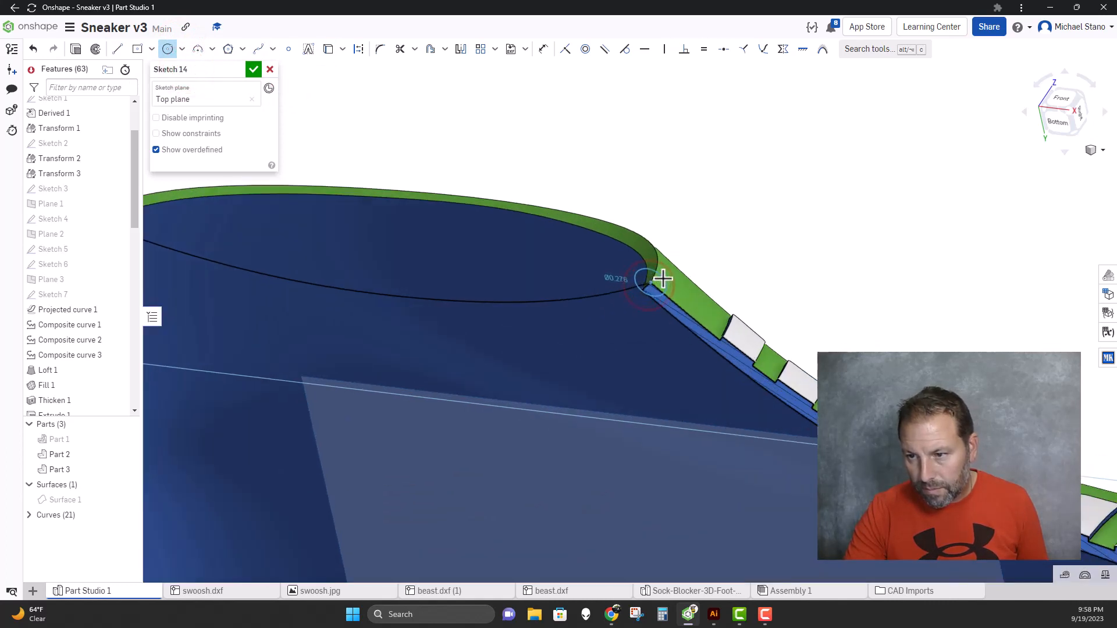
{"action": "left_click", "coordinate": [661, 279]}
{"action": "right_click_drag", "start_coordinate": [600, 329], "coordinate": [586, 309]}
{"action": "left_click", "coordinate": [254, 70]}
{"action": "scroll", "coordinate": [412, 205], "scroll_direction": "down", "scroll_amount": 5}
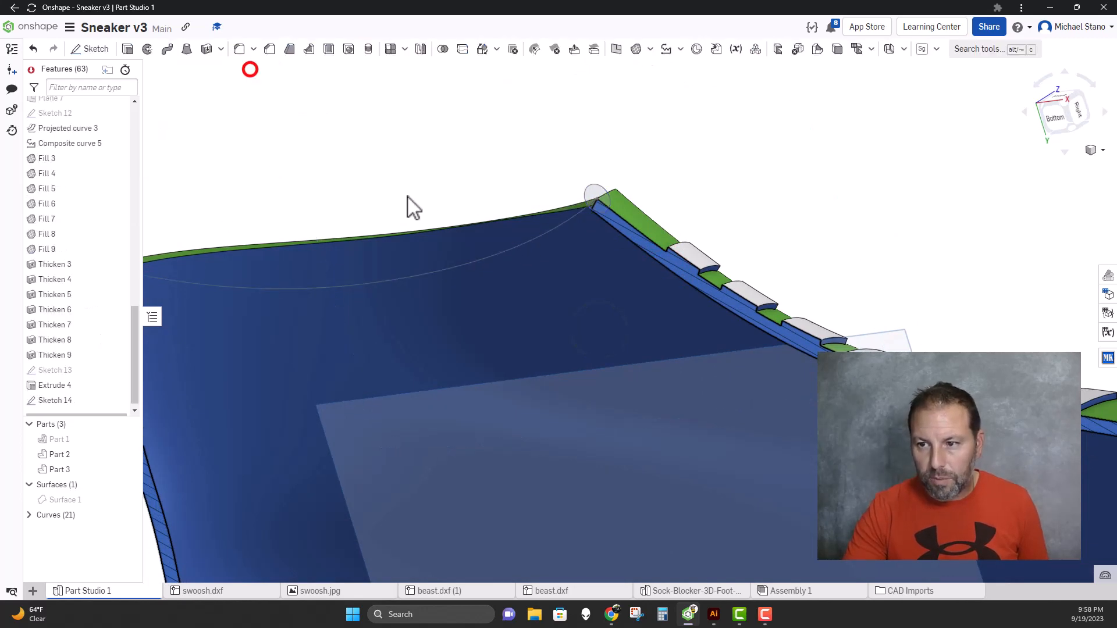
Turn off the section view to show the whole shoe
{"action": "left_click", "coordinate": [1104, 151]}
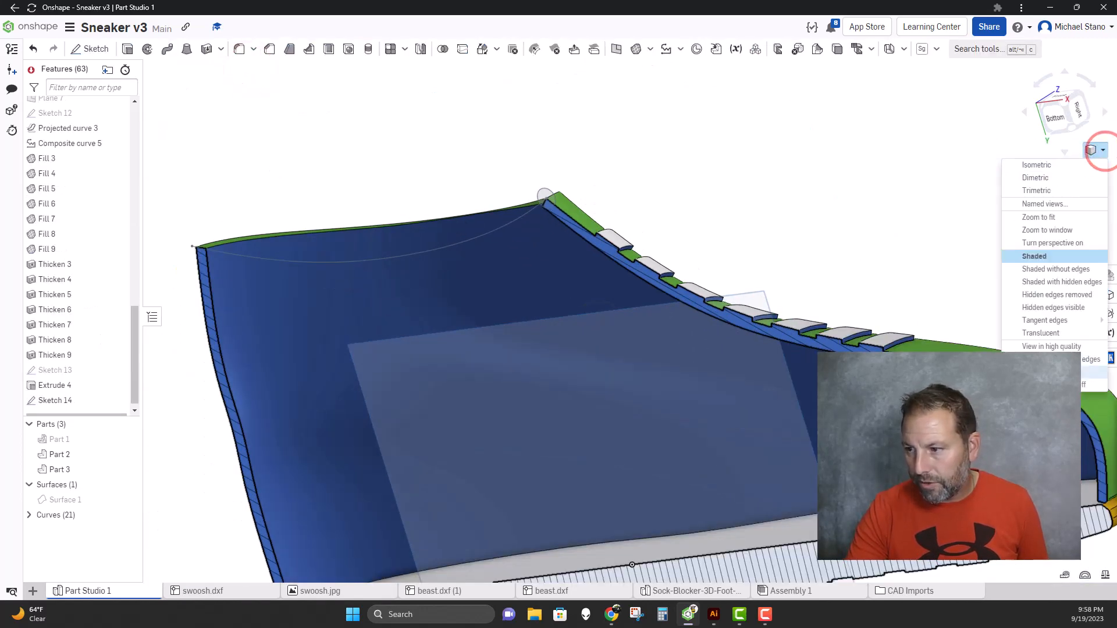
{"action": "left_click", "coordinate": [1087, 384]}
{"action": "right_click_drag", "start_coordinate": [754, 185], "coordinate": [755, 202]}
{"action": "scroll", "coordinate": [755, 187], "scroll_direction": "down", "scroll_amount": 3}
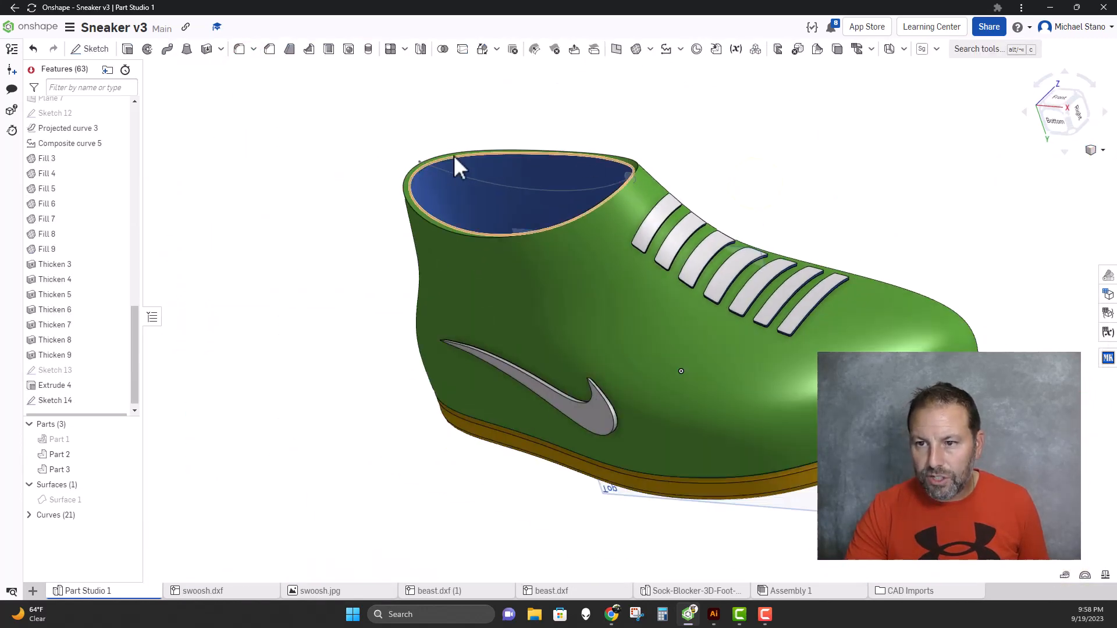
{"action": "right_click_drag", "start_coordinate": [453, 164], "coordinate": [319, 252]}
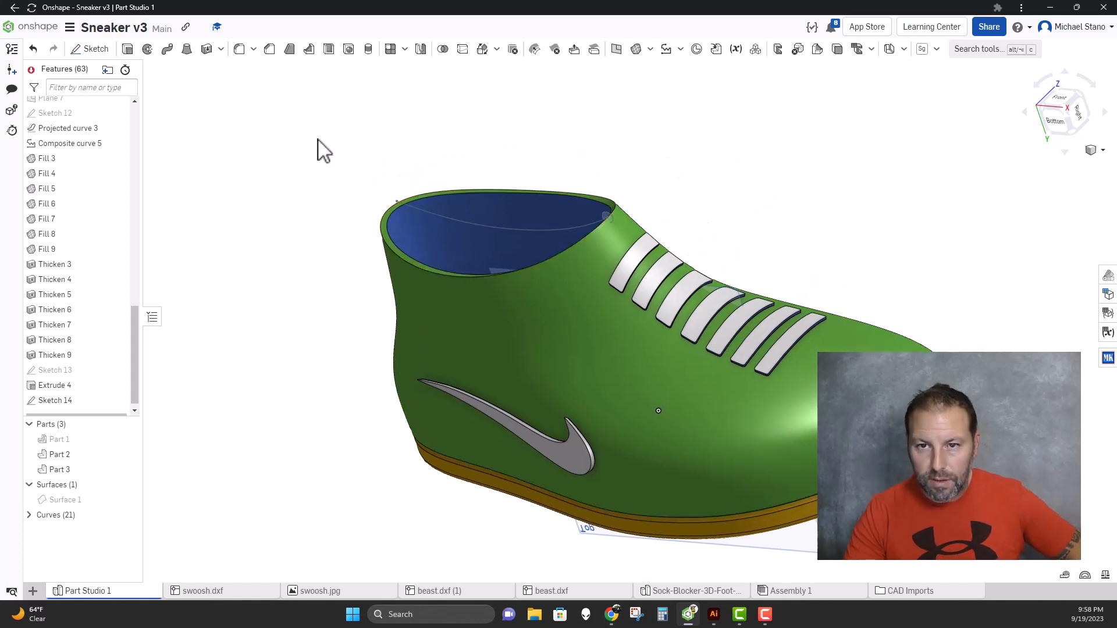
Sweep the circle along the collar opening's edge as a solid Add merged with Part 2 to form a rounded rim
{"action": "left_click", "coordinate": [167, 50]}
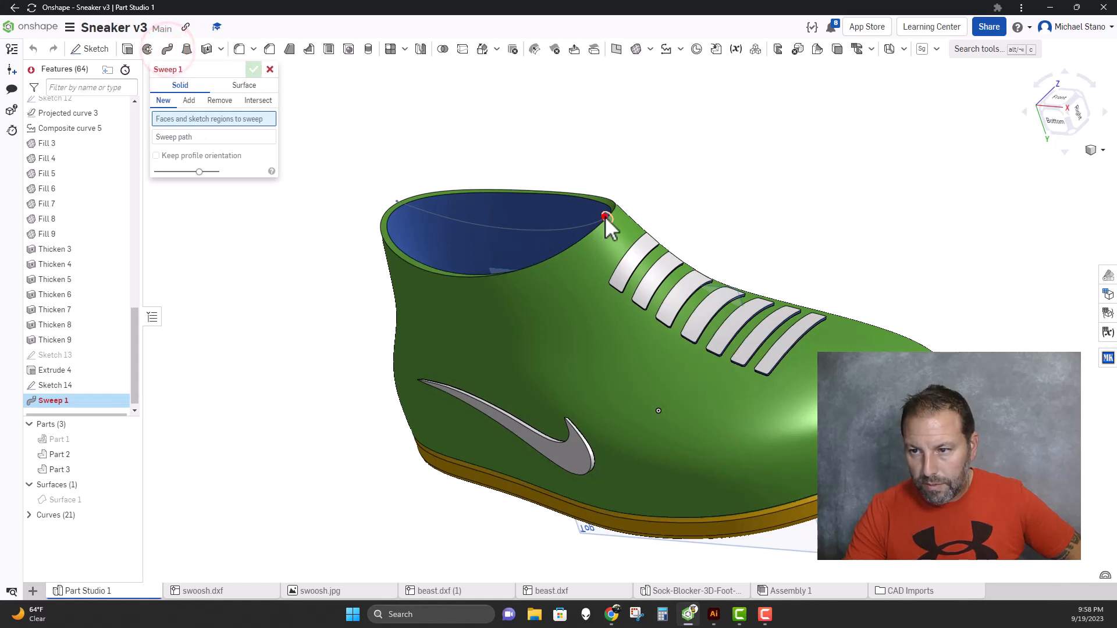
{"action": "left_click", "coordinate": [605, 217]}
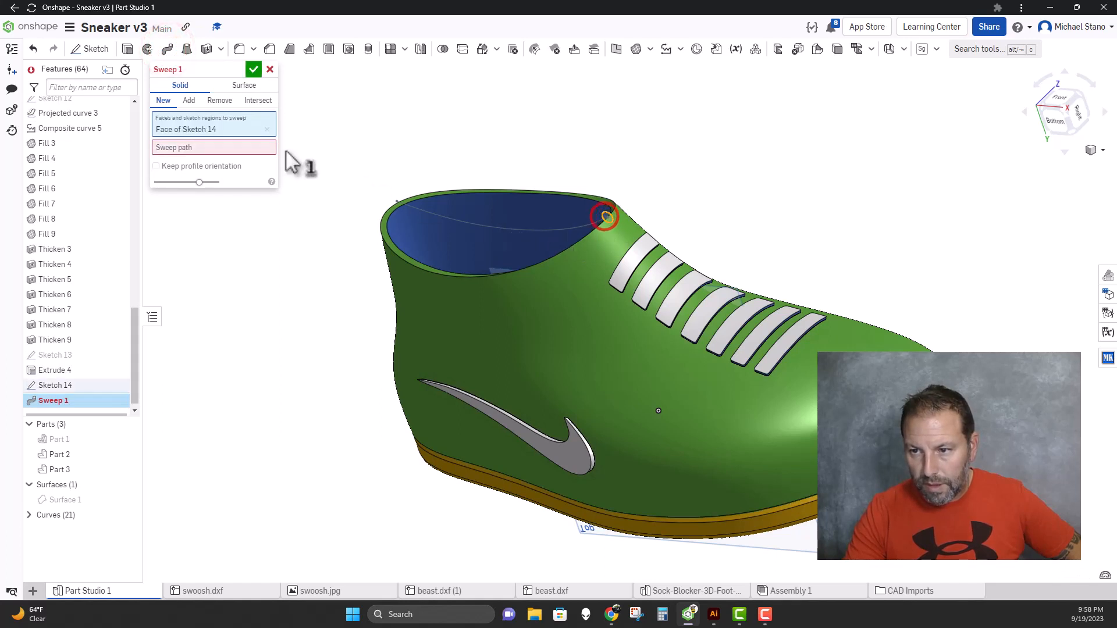
{"action": "left_click", "coordinate": [214, 147]}
{"action": "left_click", "coordinate": [605, 197]}
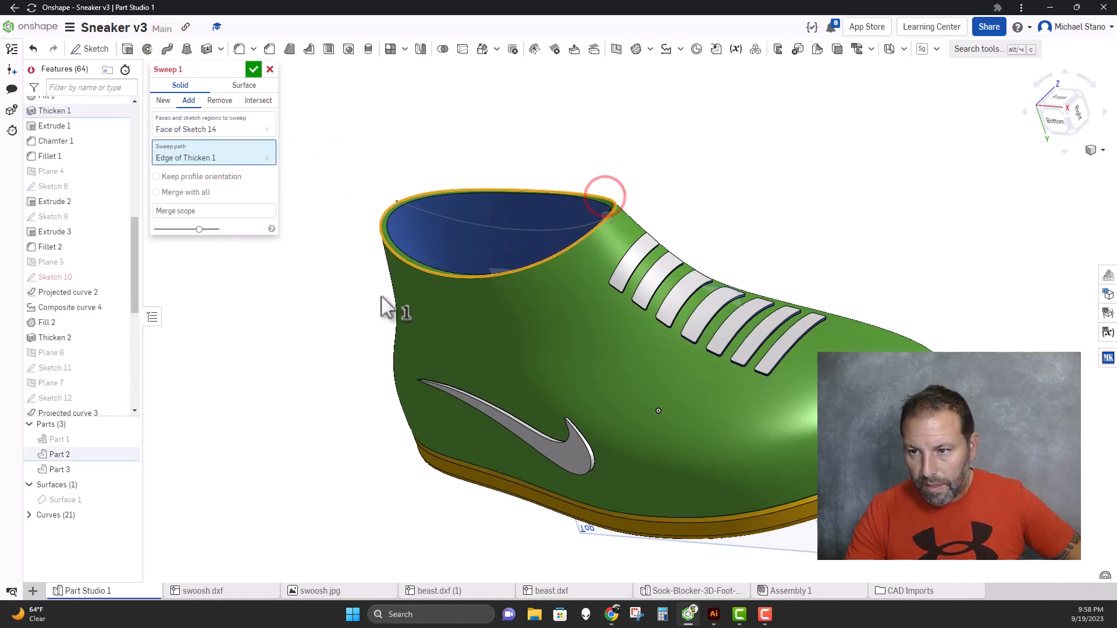
{"action": "right_click_drag", "start_coordinate": [318, 256], "coordinate": [337, 237]}
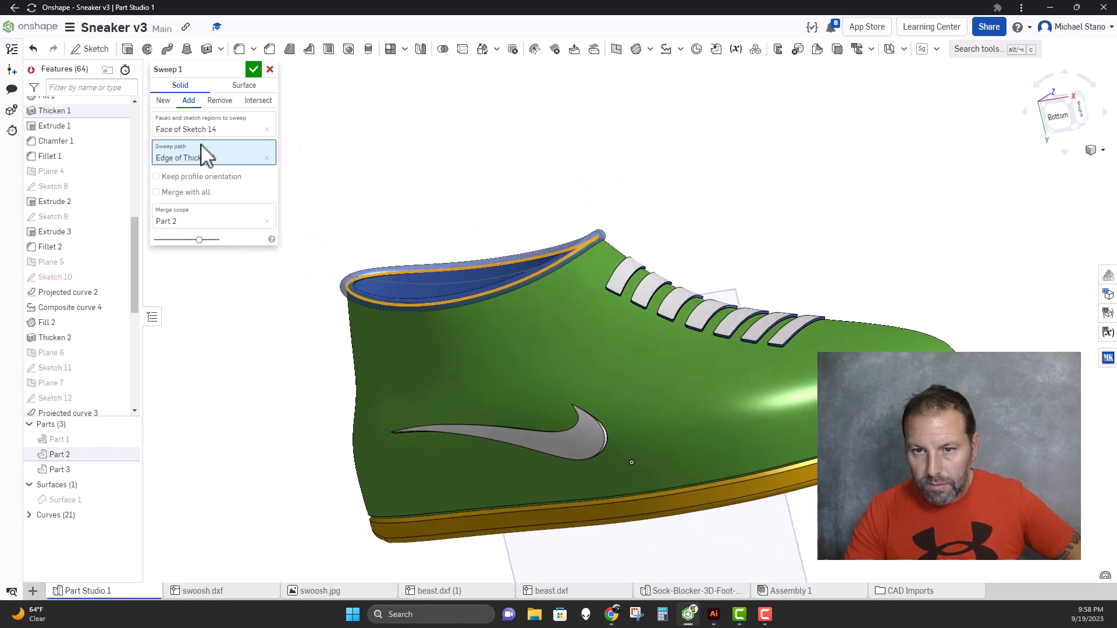
{"action": "left_click", "coordinate": [254, 71]}
{"action": "right_click_drag", "start_coordinate": [372, 189], "coordinate": [360, 213]}
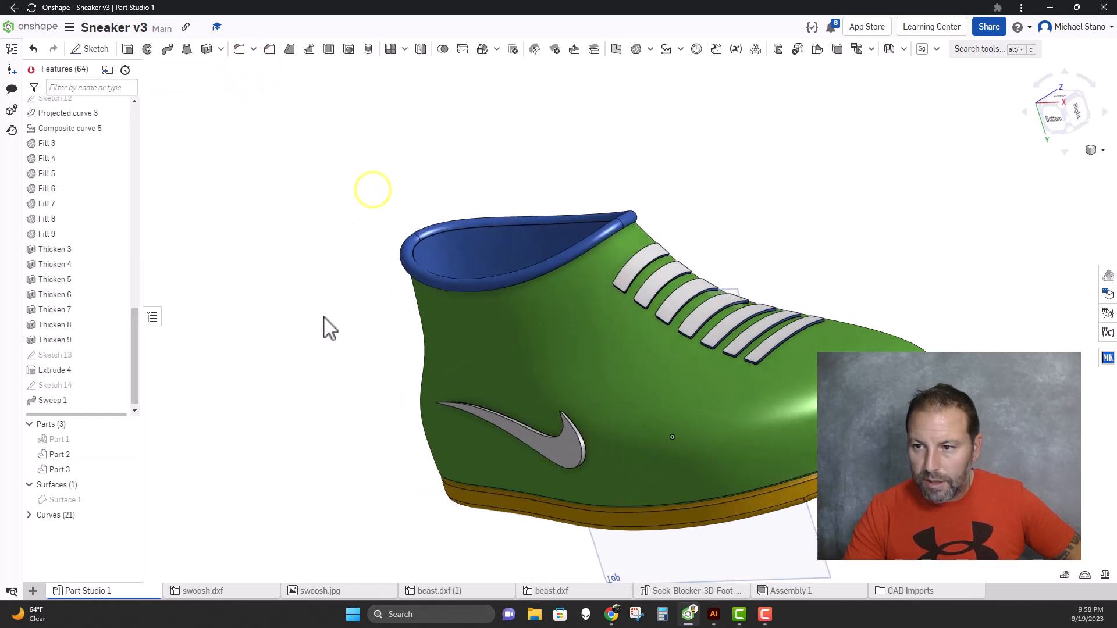
Add a face appearance in light gray E6E6E6 to both faces of the swept collar rim
{"action": "left_click", "coordinate": [1108, 276]}
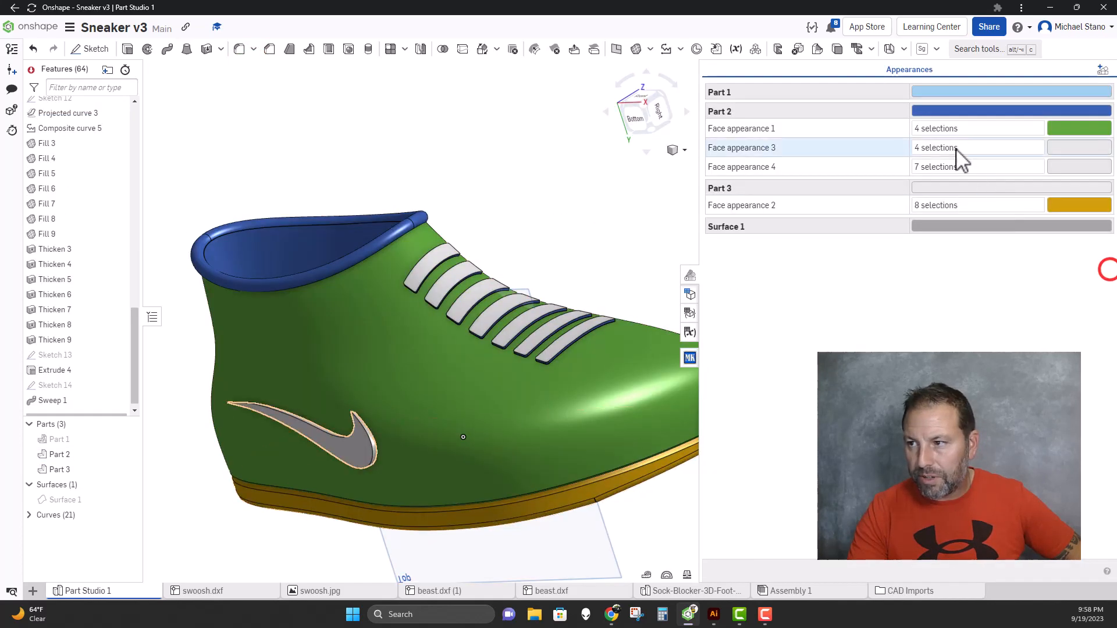
{"action": "left_click", "coordinate": [1102, 69]}
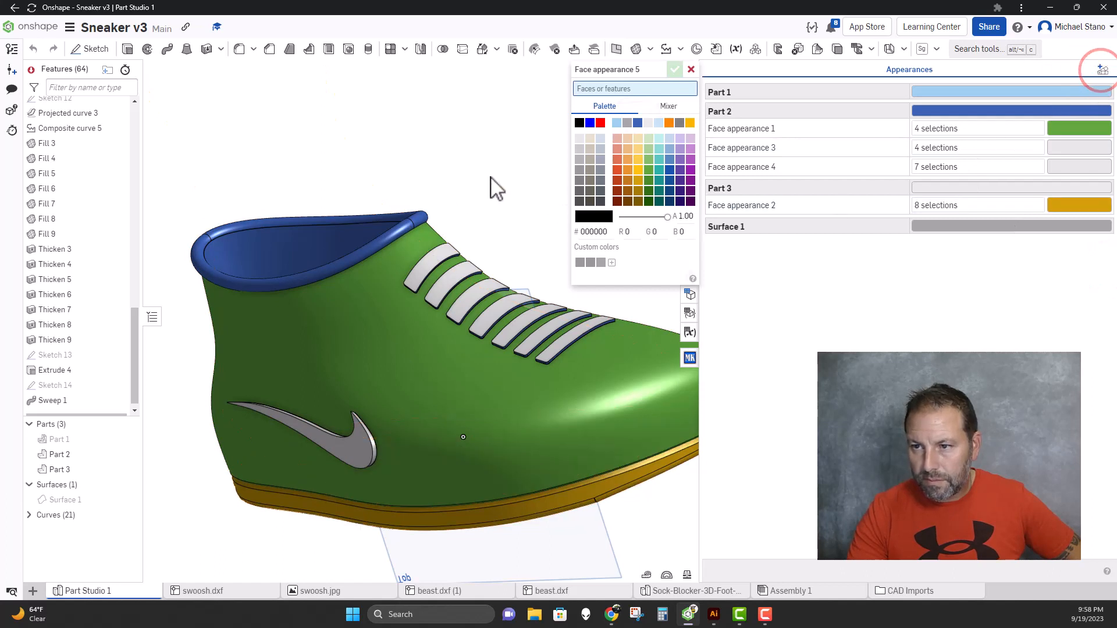
{"action": "left_click", "coordinate": [580, 122]}
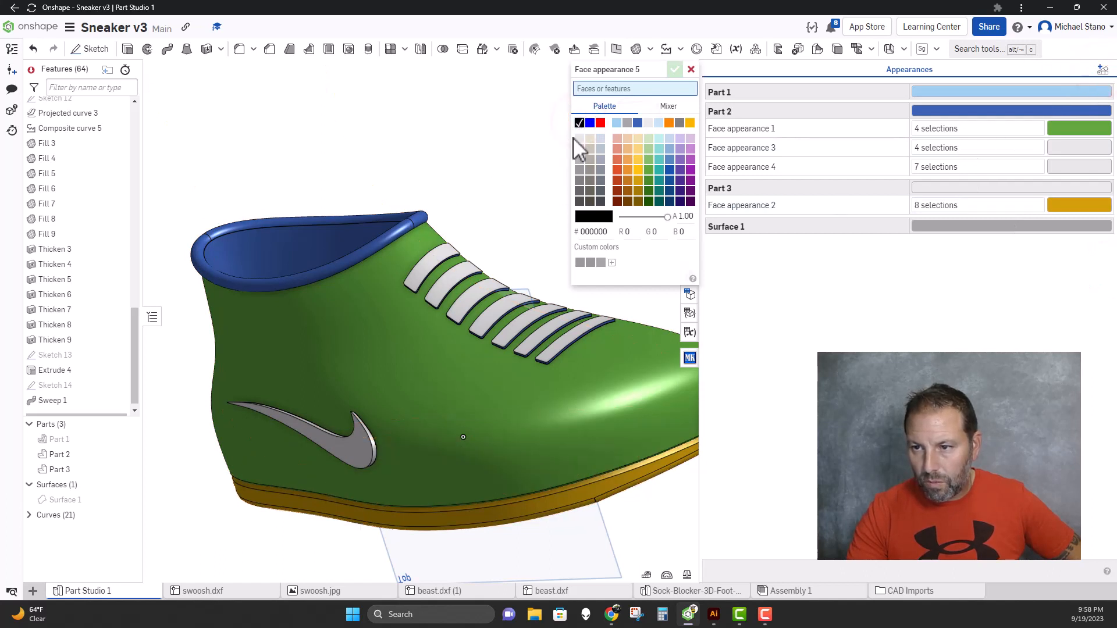
{"action": "left_click", "coordinate": [380, 240]}
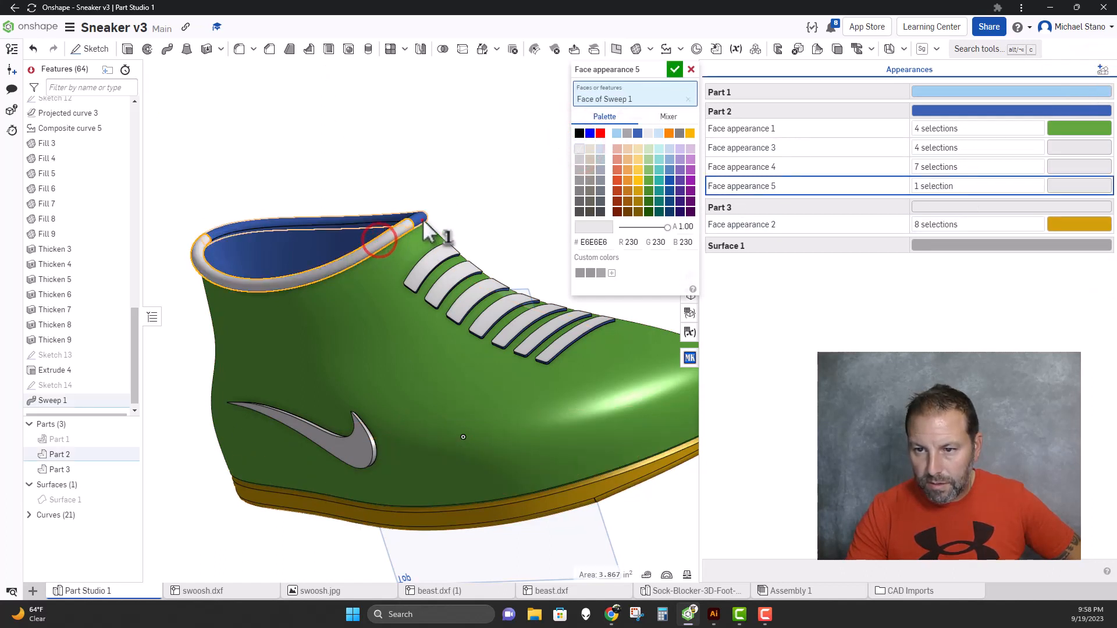
{"action": "left_click", "coordinate": [423, 220]}
{"action": "left_click", "coordinate": [673, 71]}
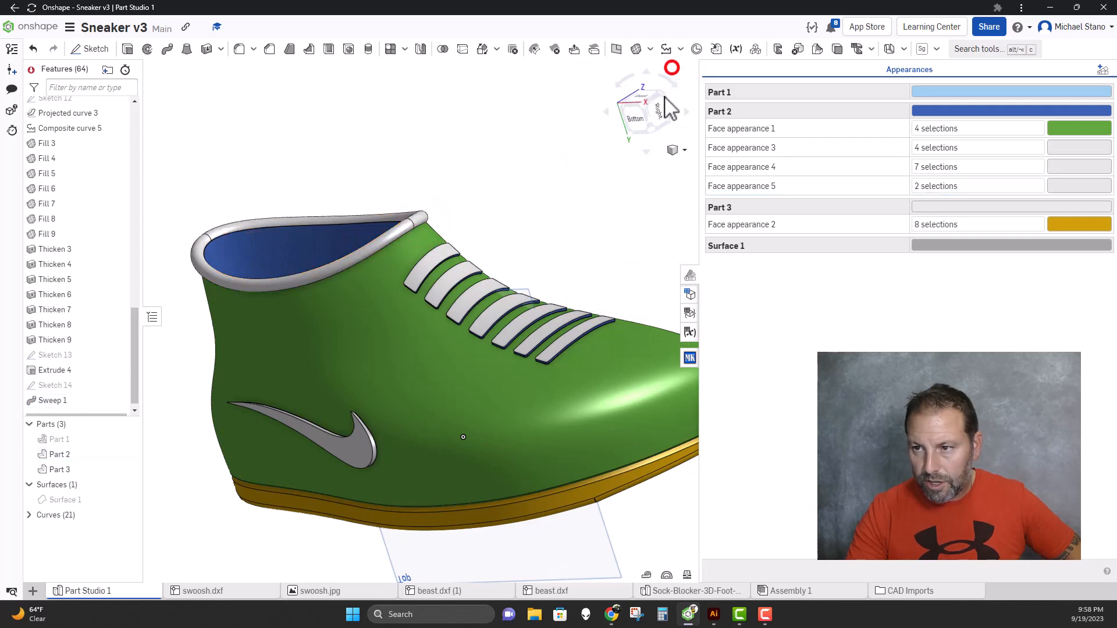
{"action": "left_click", "coordinate": [690, 273]}
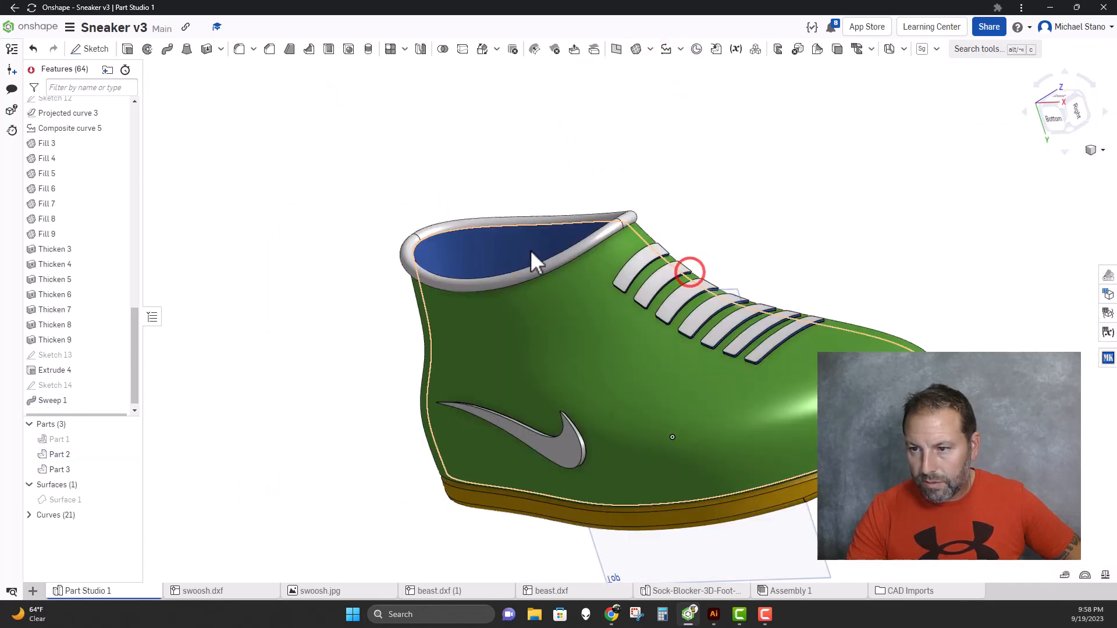
Show the foot part again and view the finished sneaker on the foot
{"action": "right_click_drag", "start_coordinate": [530, 250], "coordinate": [391, 296]}
{"action": "scroll", "coordinate": [532, 239], "scroll_direction": "down", "scroll_amount": 5}
{"action": "left_click", "coordinate": [127, 439]}
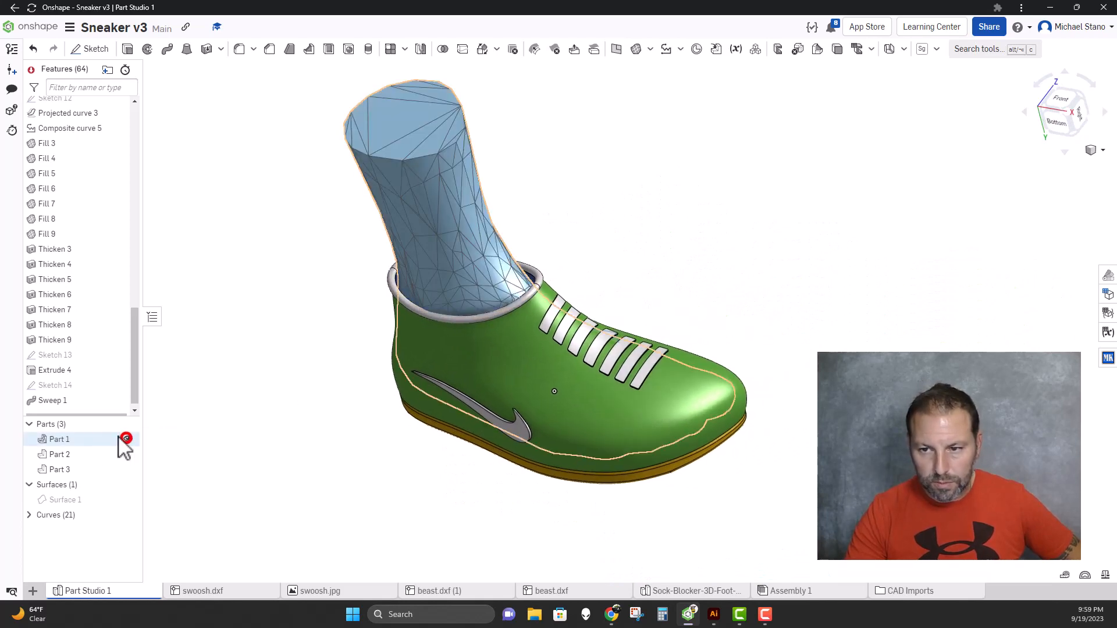
{"action": "right_click_drag", "start_coordinate": [249, 361], "coordinate": [274, 357]}
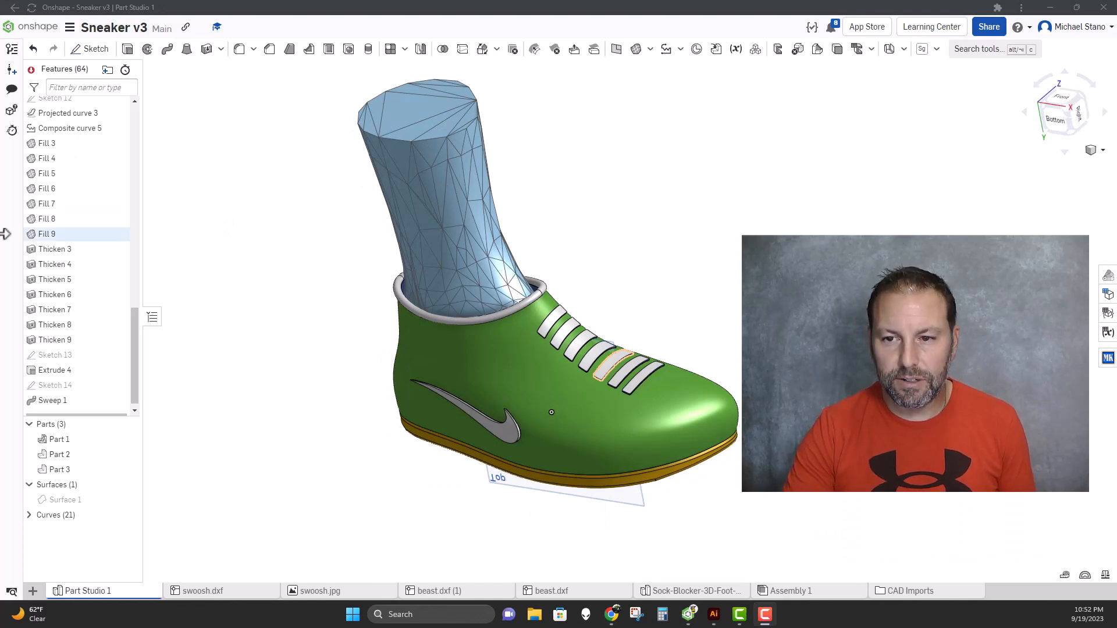
{"action": "right_click_drag", "start_coordinate": [319, 382], "coordinate": [358, 410]}
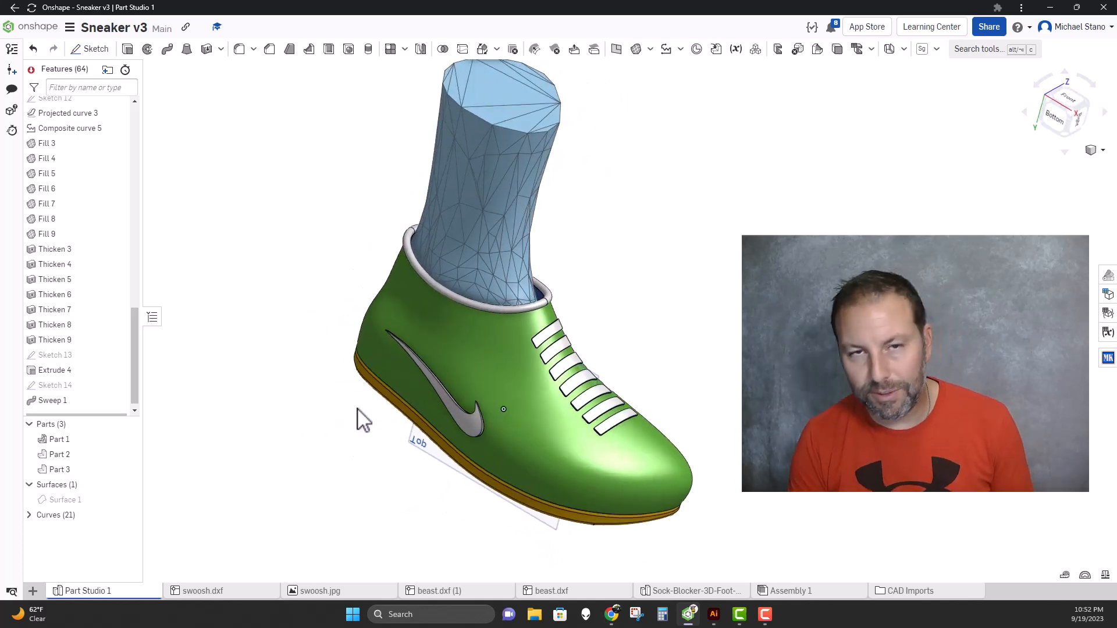